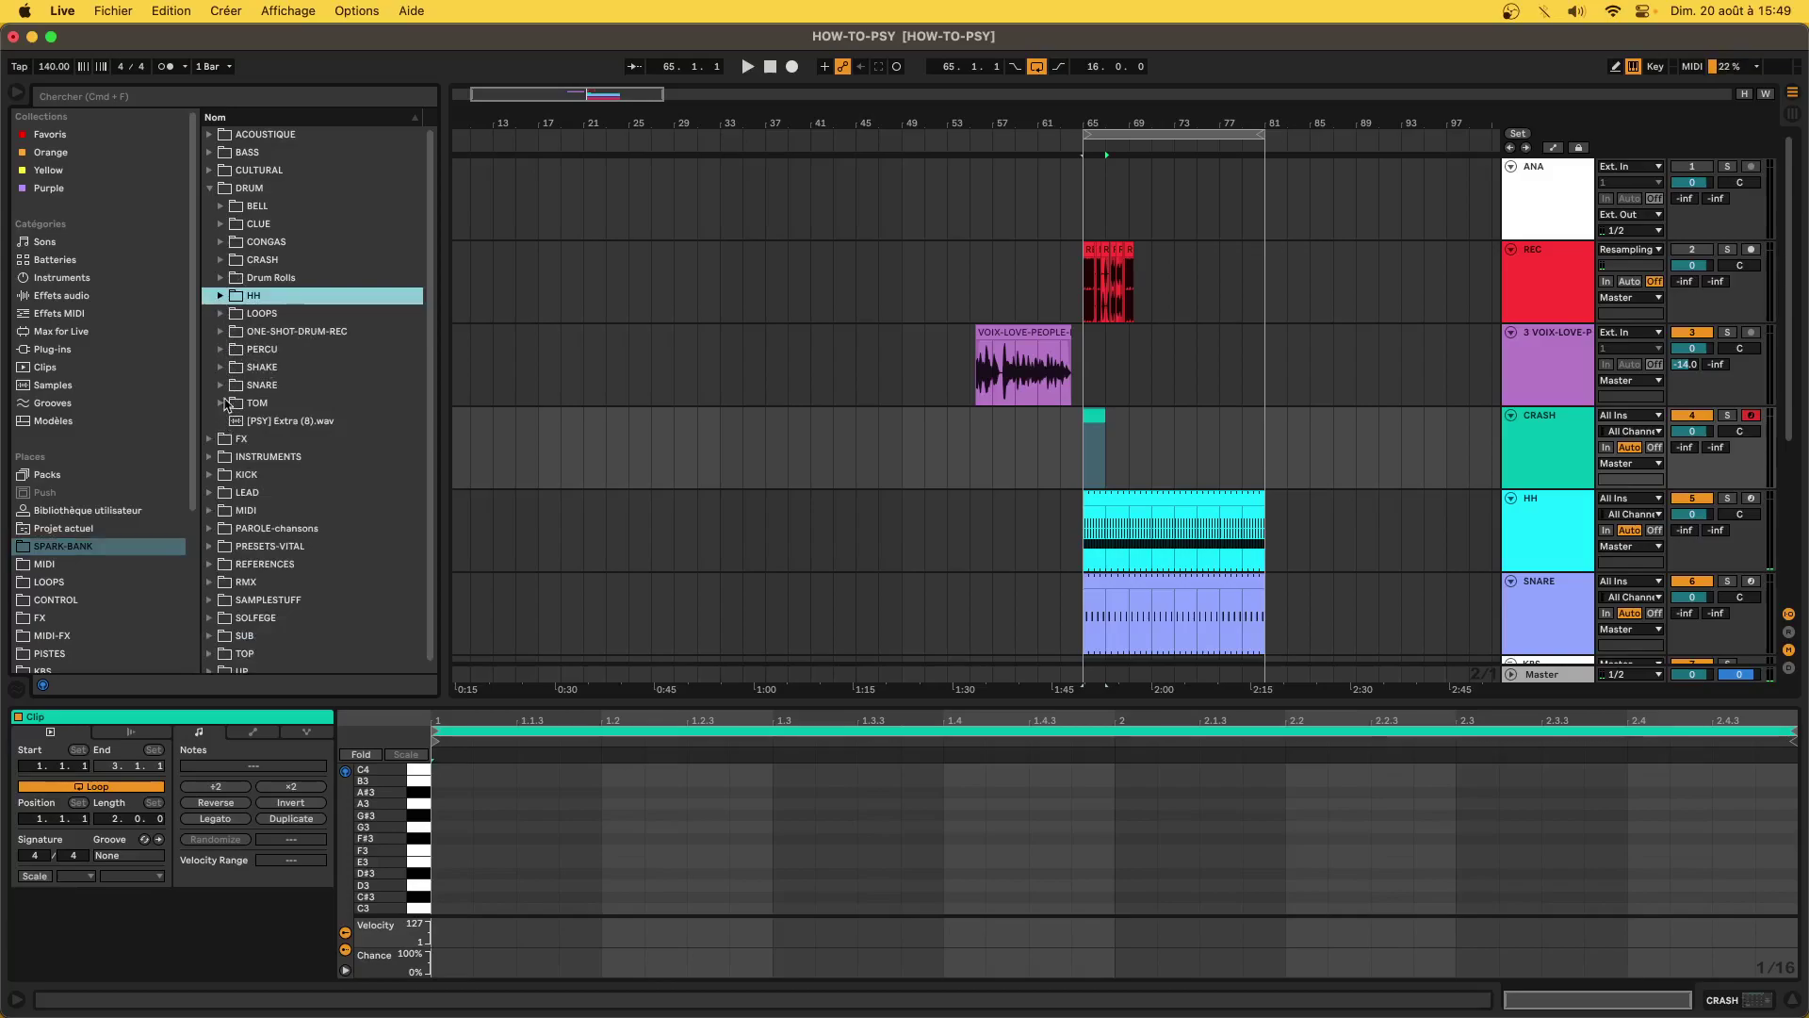
- Audition the samples in DRUM > CRASH > FOR-BEAT and load VEC2 Cymbals Crash 15.wav onto the Drum Rack's C1 pad
left_click(221, 261)
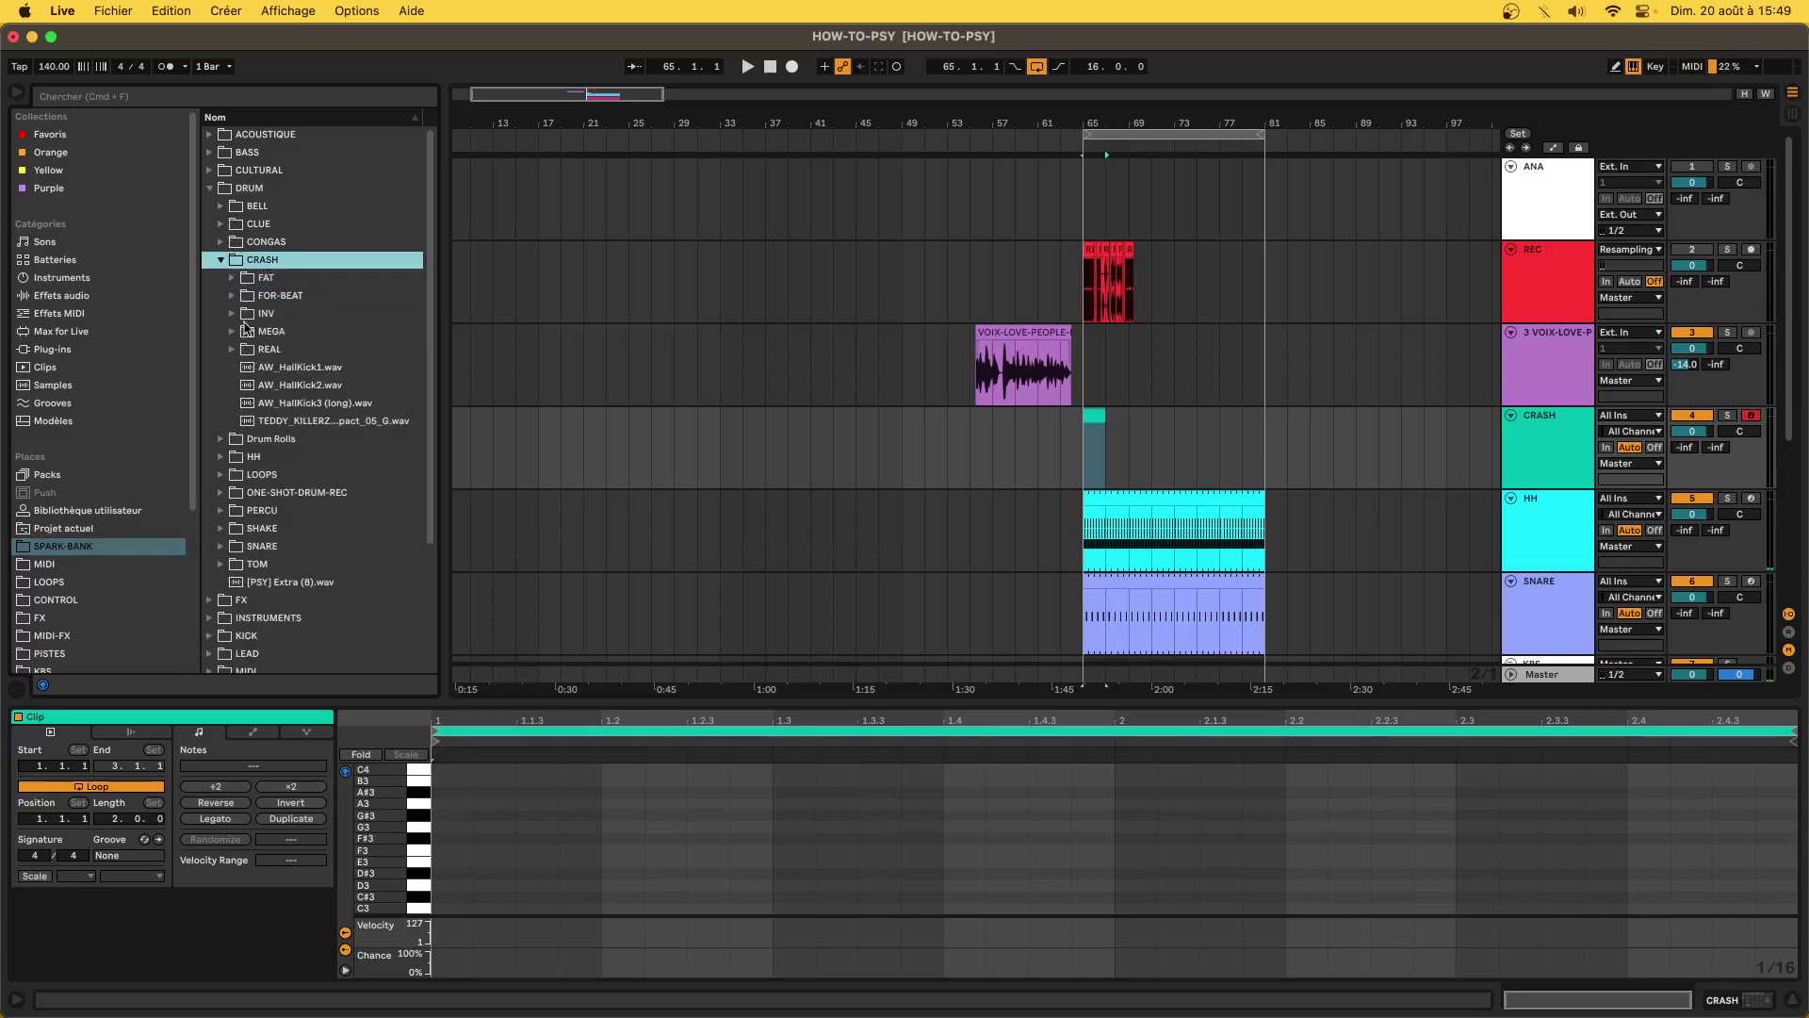
left_click(232, 297)
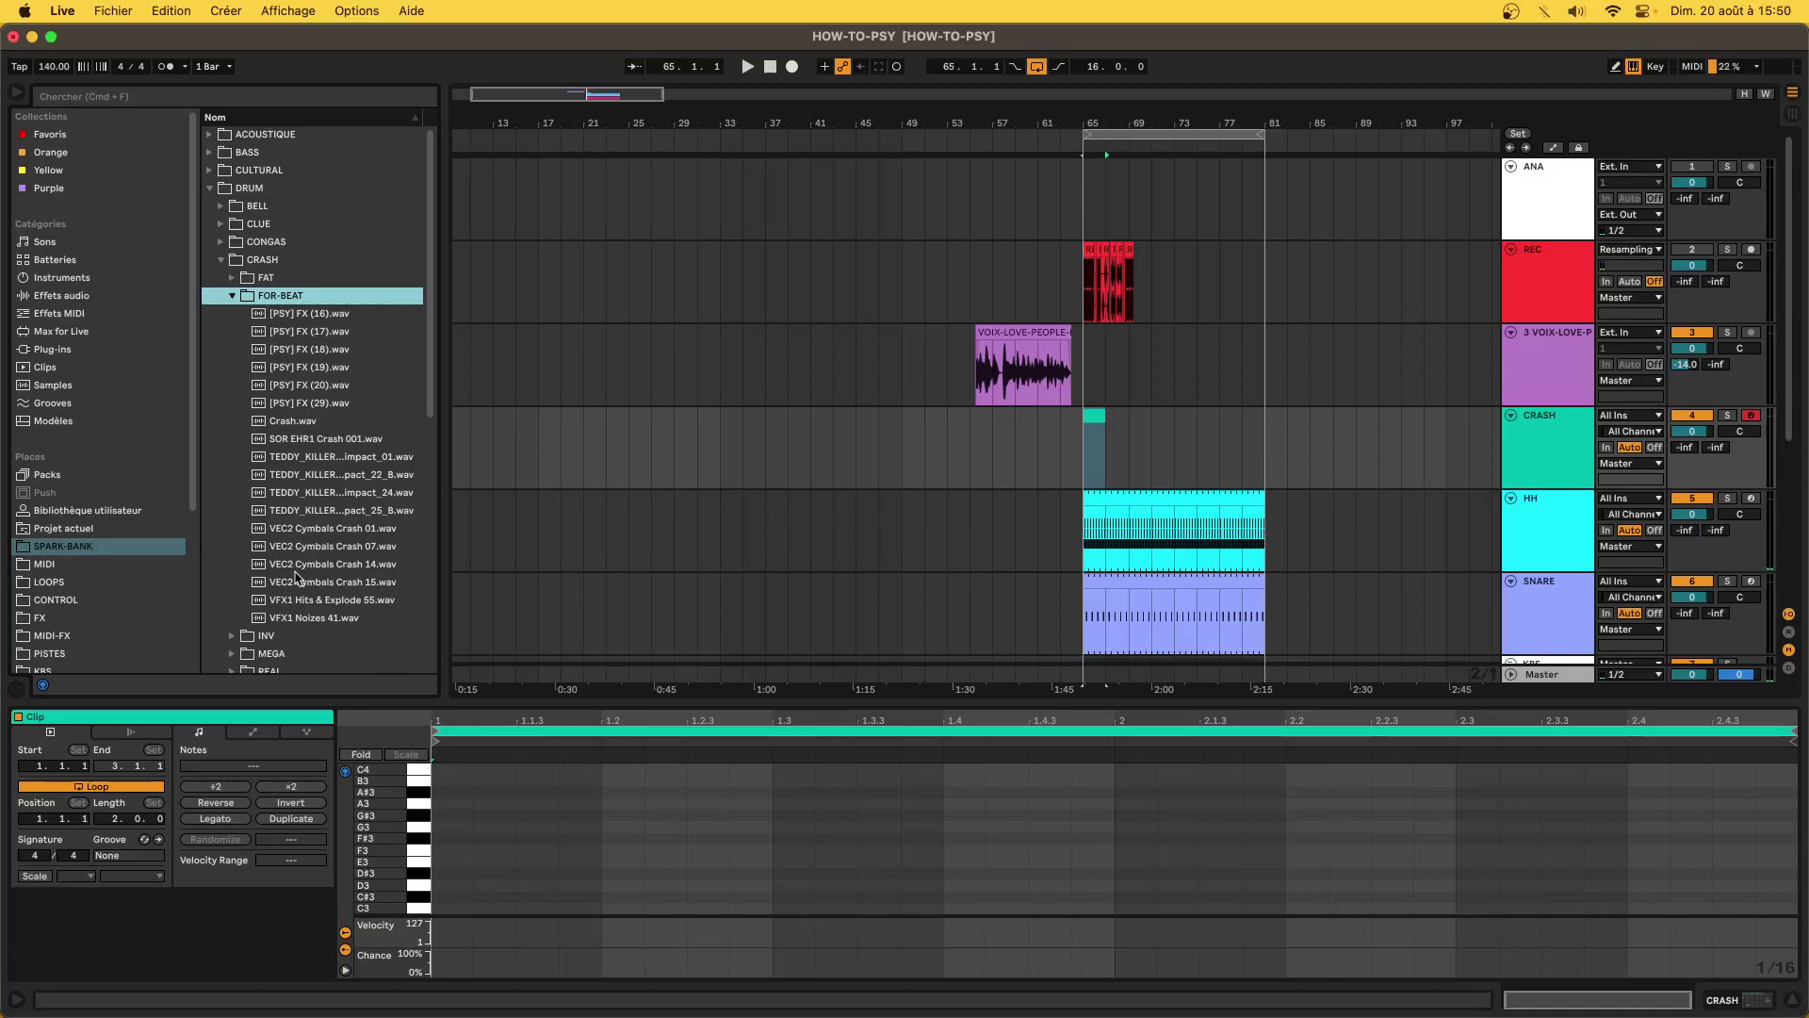
left_click(1759, 999)
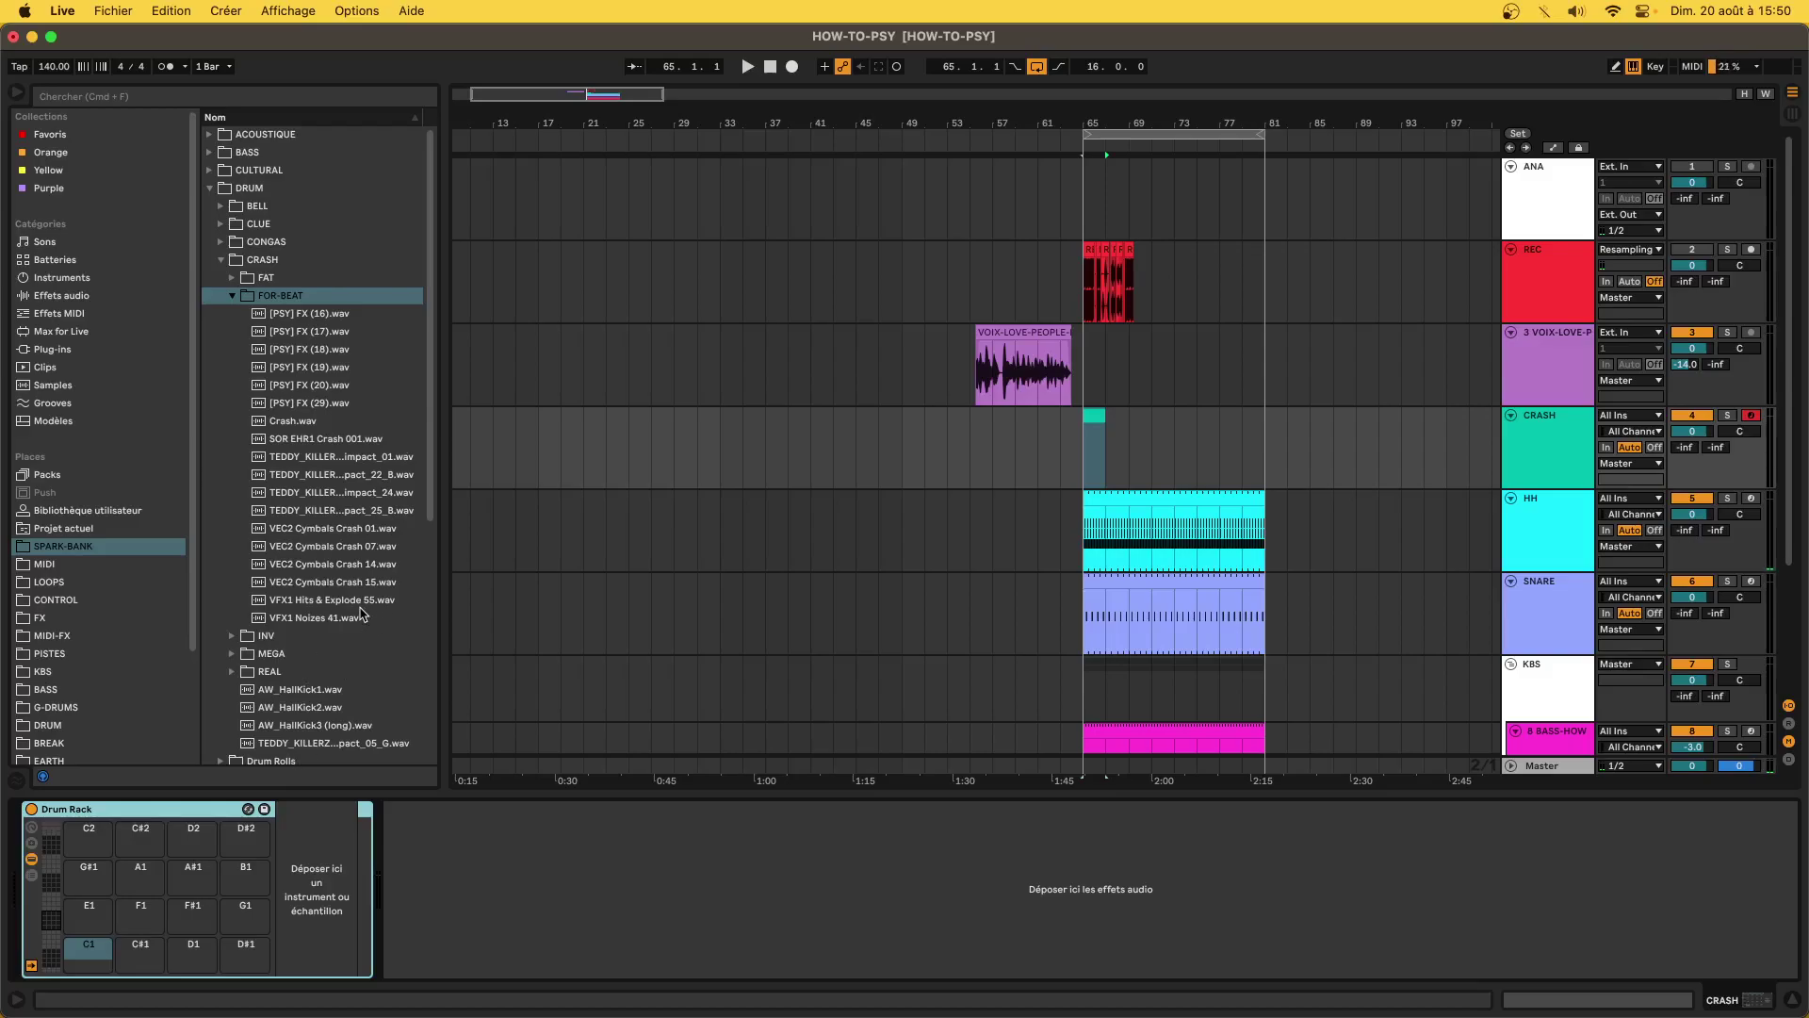
left_click(331, 618)
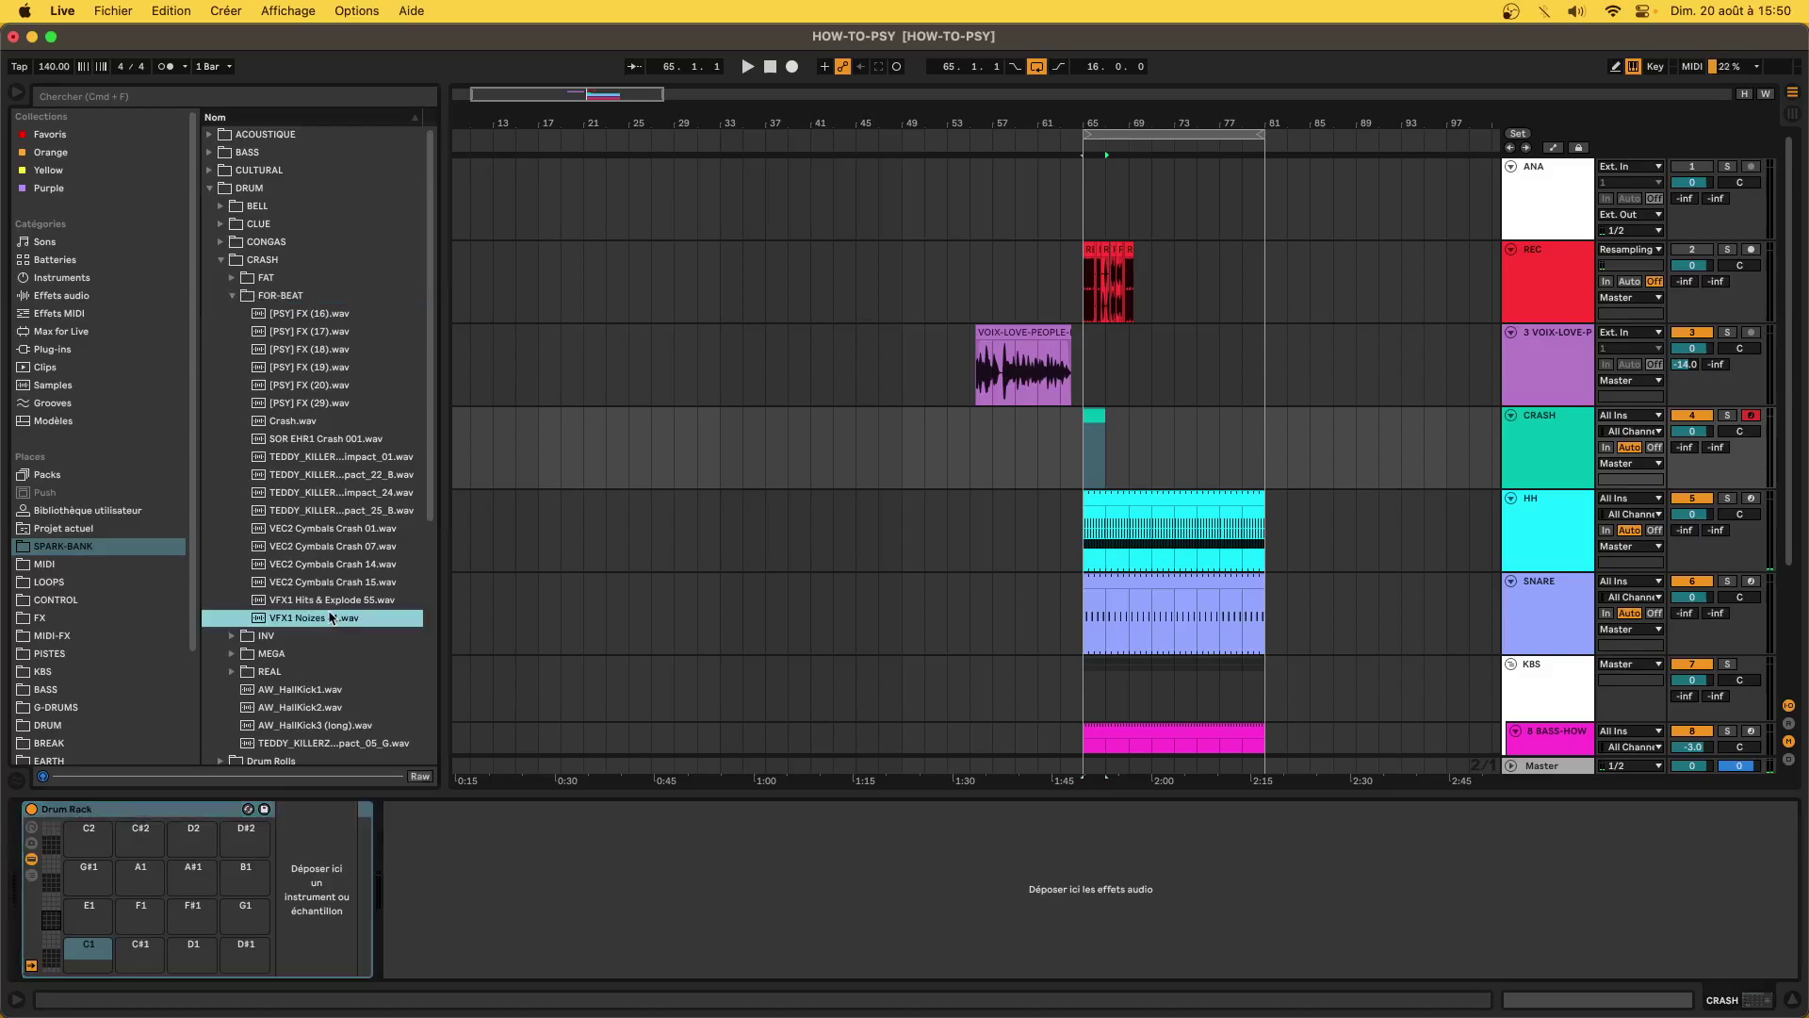
key("Up")
key("Up")
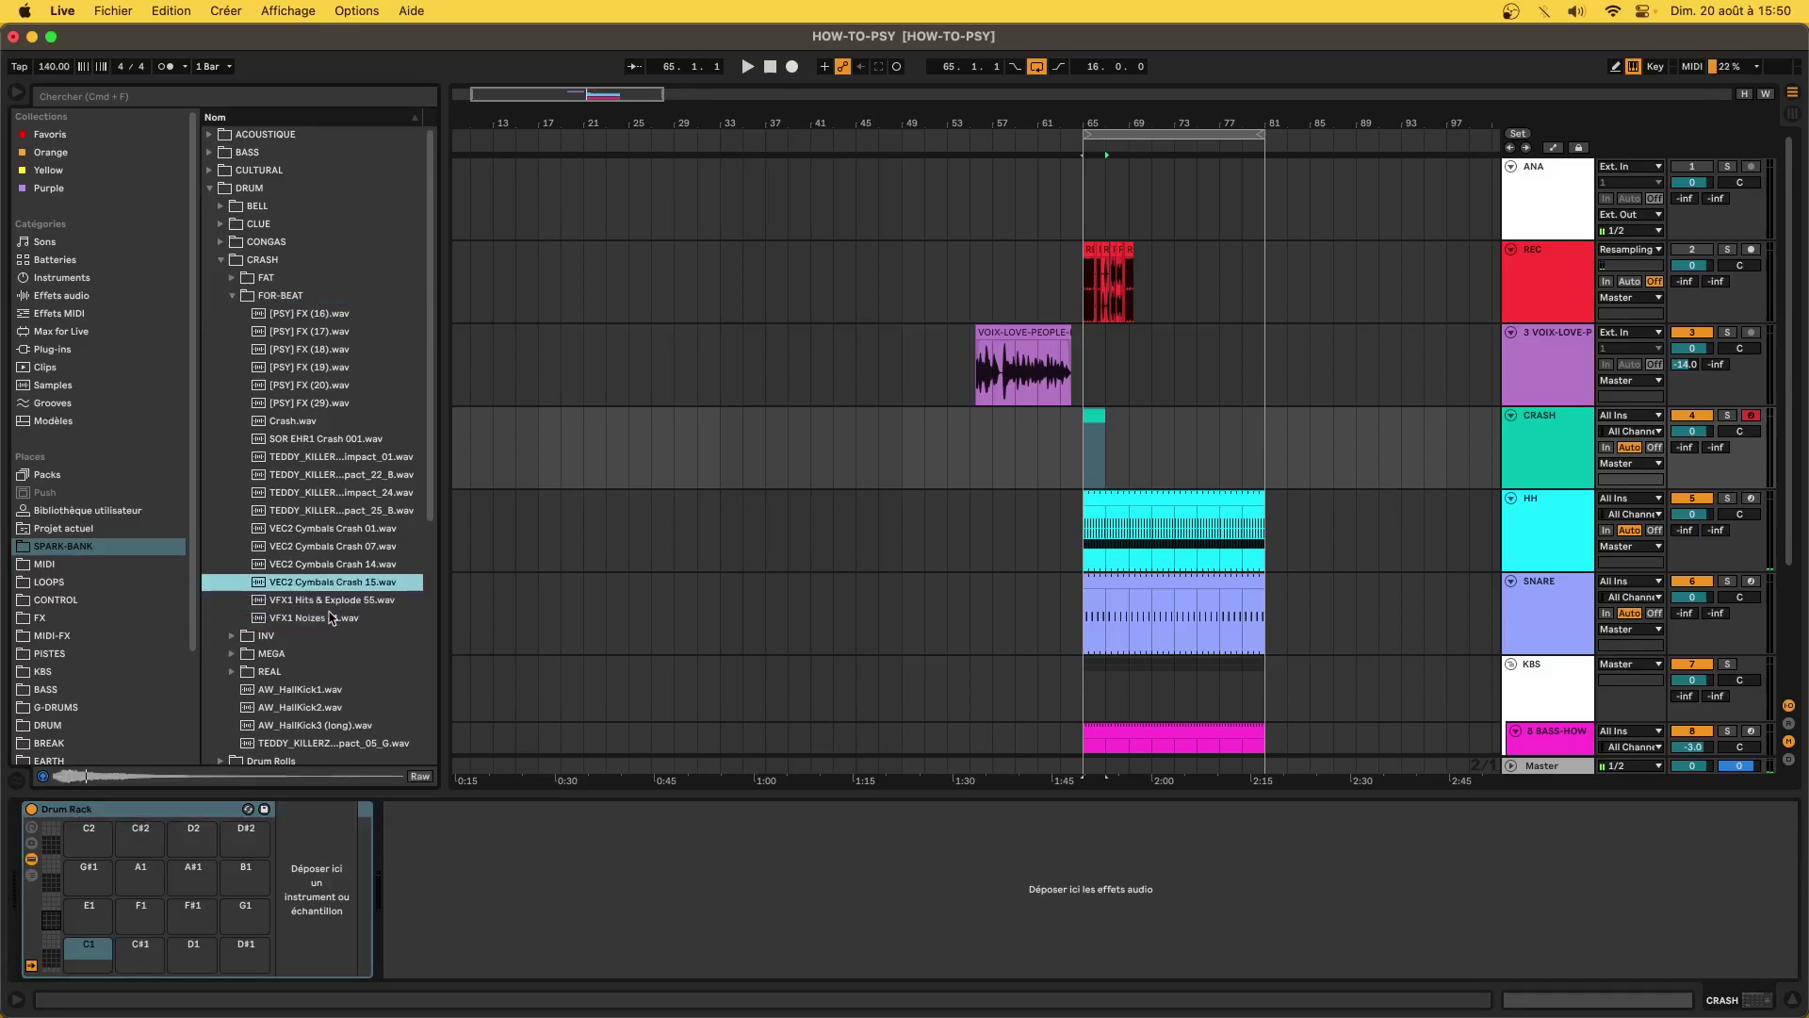
key("Up")
key("Down")
left_click_drag(315, 585, 90, 966)
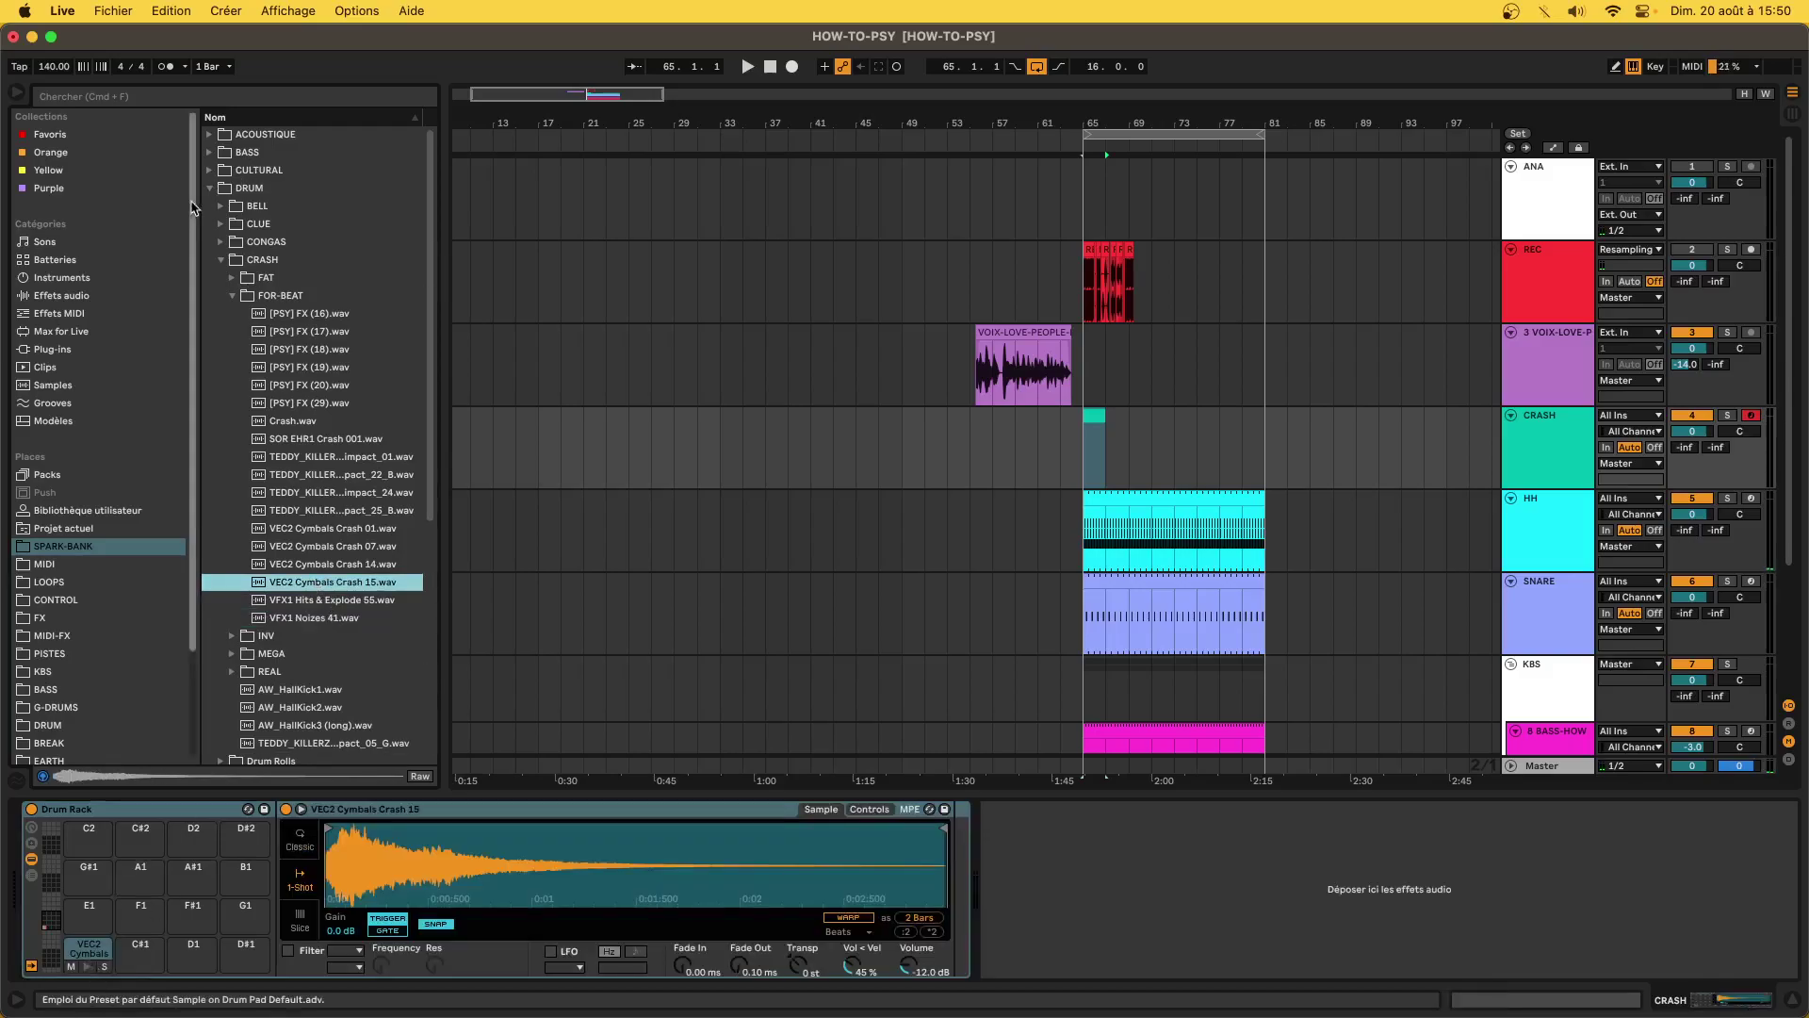
- Add an EQ Eight after the crash sampler, enable band 1 as a low cut at about 45 Hz, and check playback
left_click(102, 298)
left_click(213, 191)
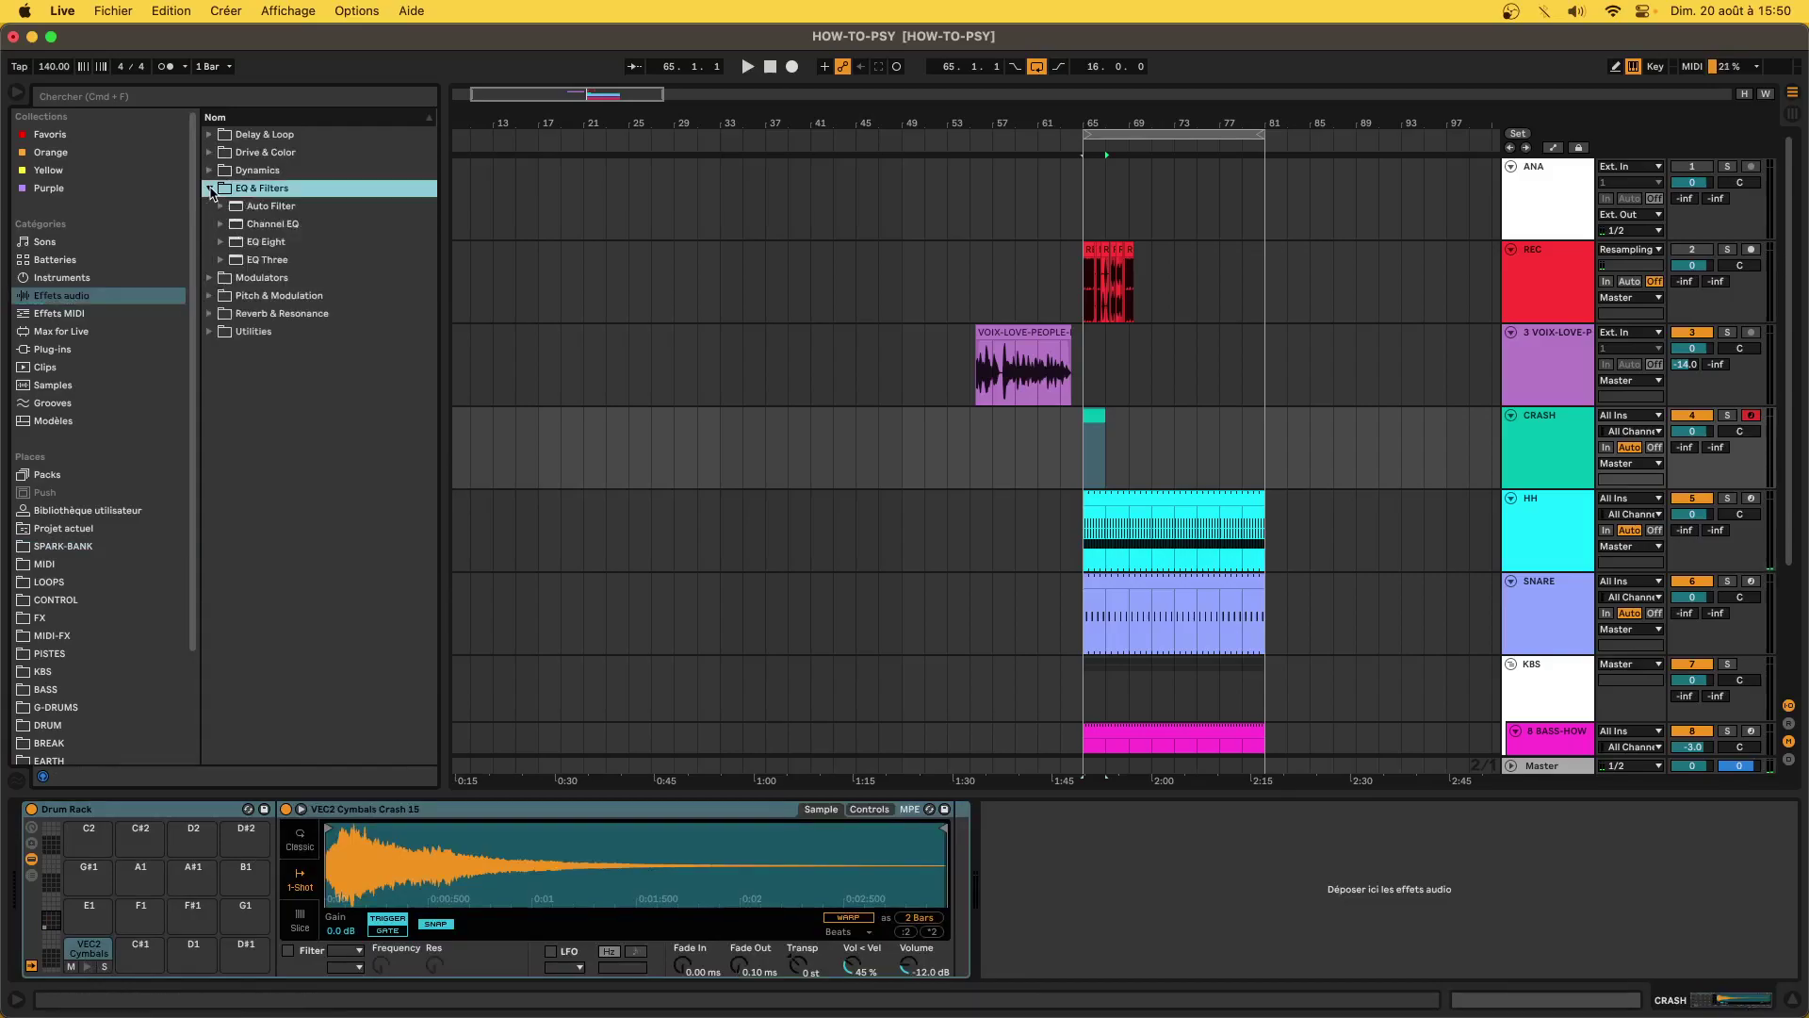
left_click(273, 244)
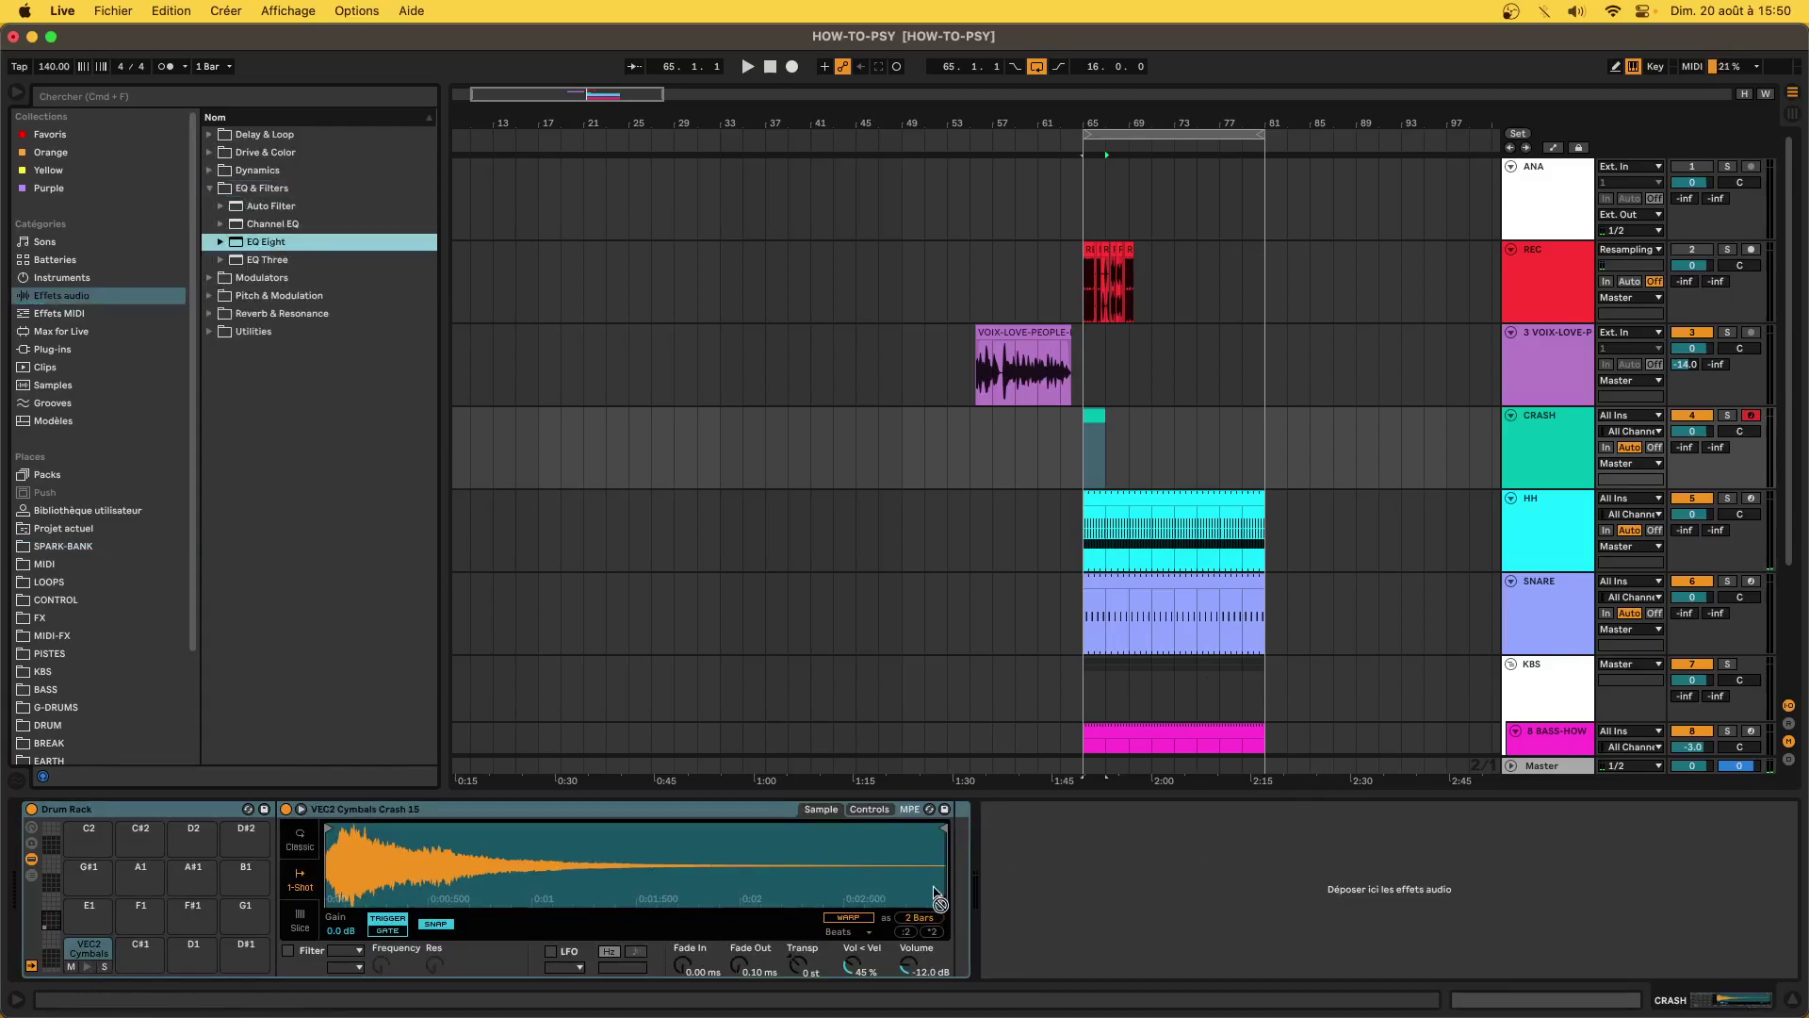
left_click_drag(948, 889, 950, 890)
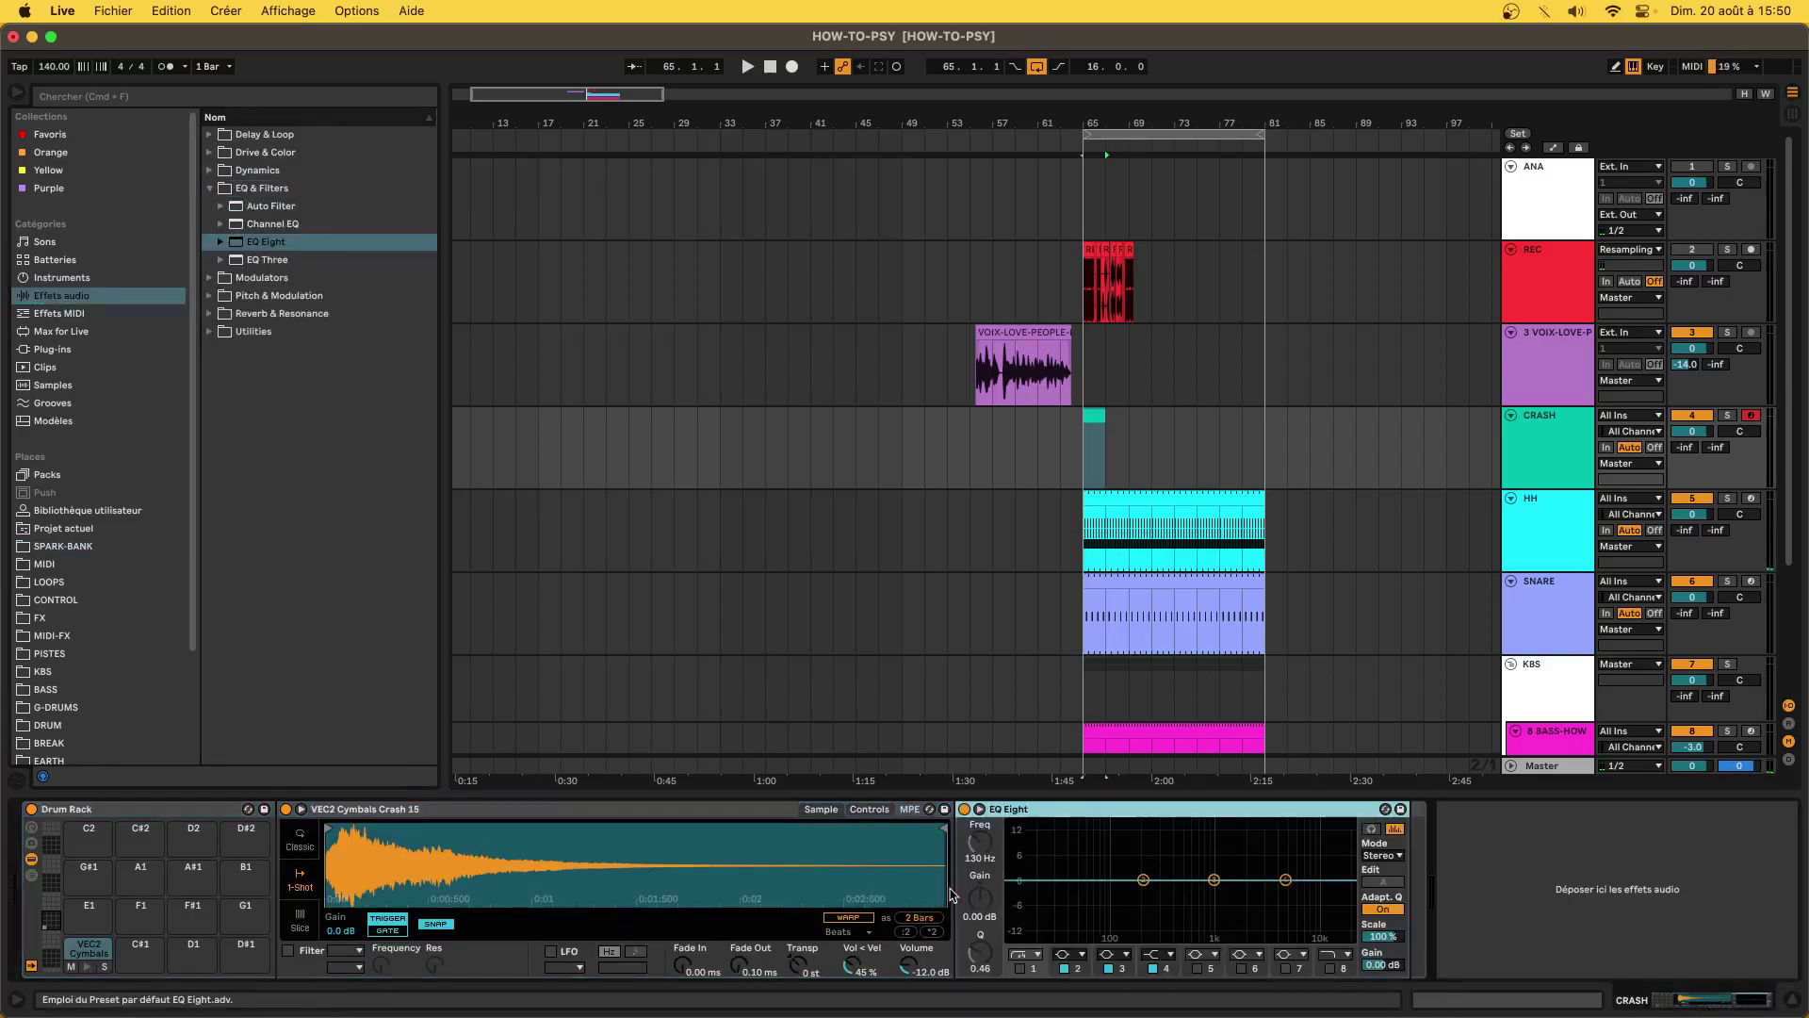
left_click(1020, 968)
mouse_move(1072, 912)
left_mouse_down()
mouse_move(1128, 916)
mouse_move(1077, 898)
left_mouse_up()
key("space")
key("space")
- Draw a two-beat VEC2 Cymbals Crash 15 note at the start of the CRASH track's MIDI clip
double_click(1091, 413)
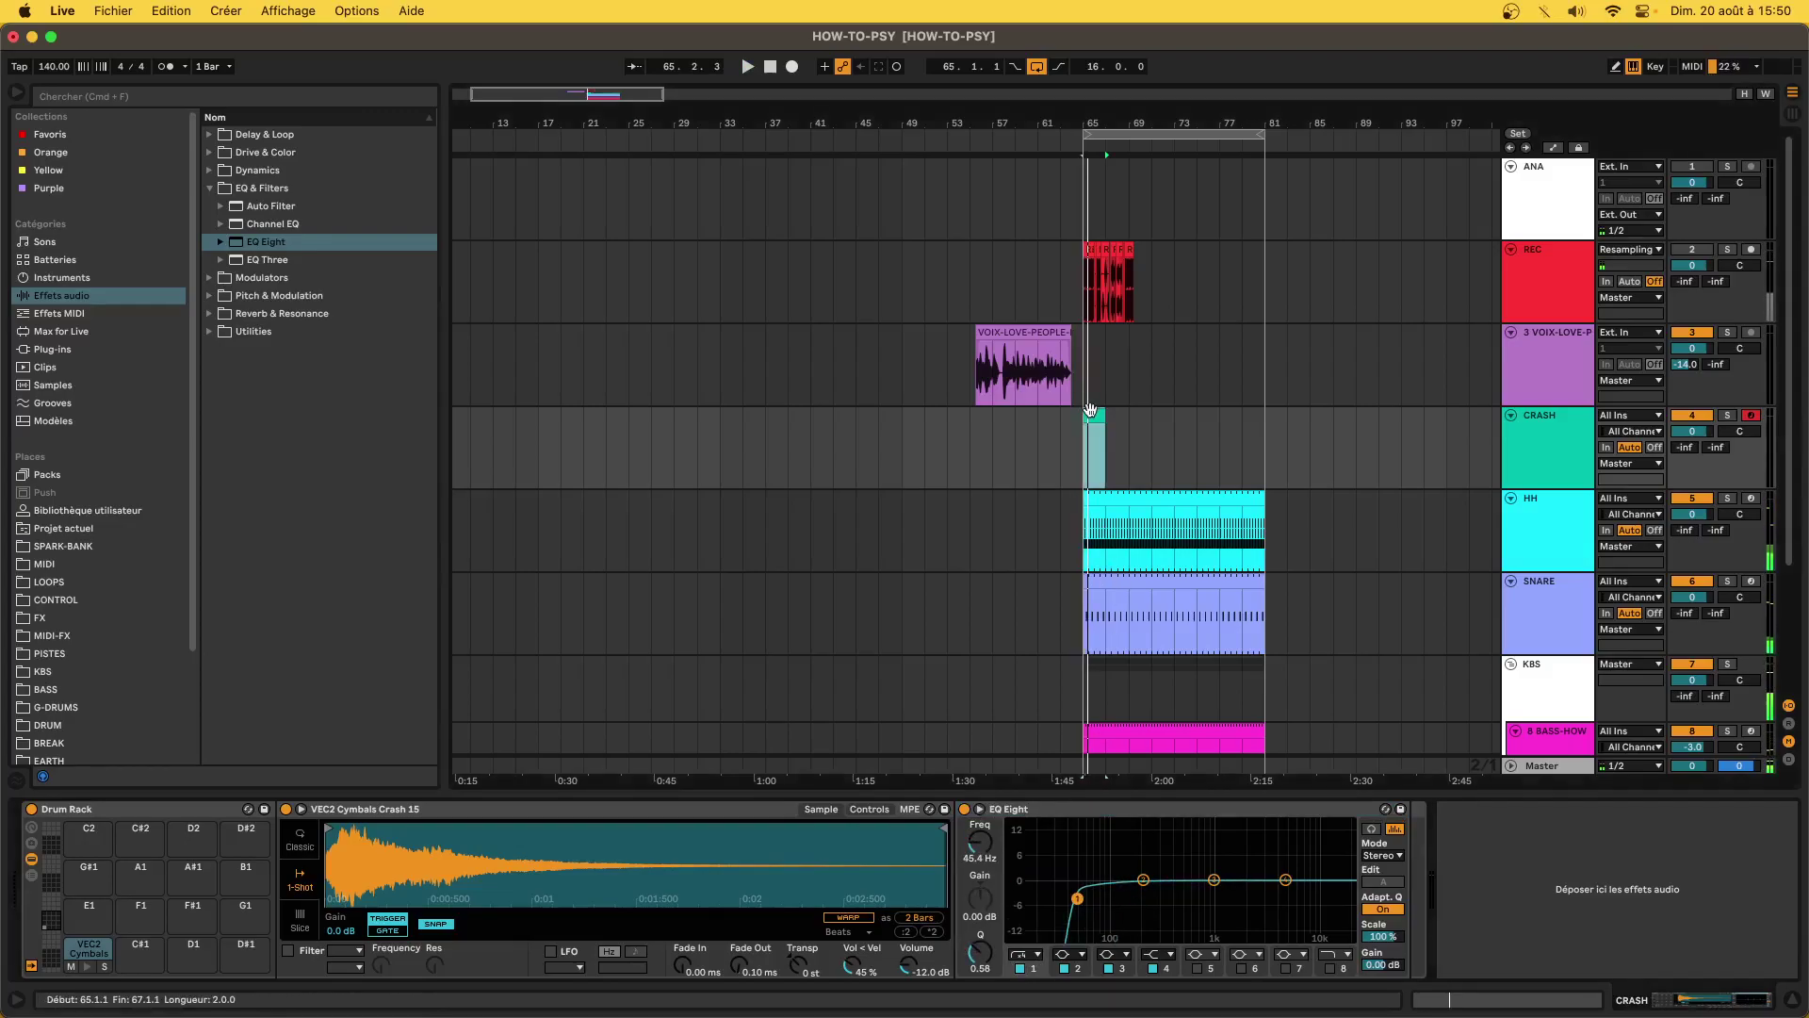
left_click(495, 774)
mouse_move(495, 773)
left_mouse_down()
mouse_move(605, 803)
mouse_move(885, 808)
mouse_move(823, 828)
left_mouse_up()
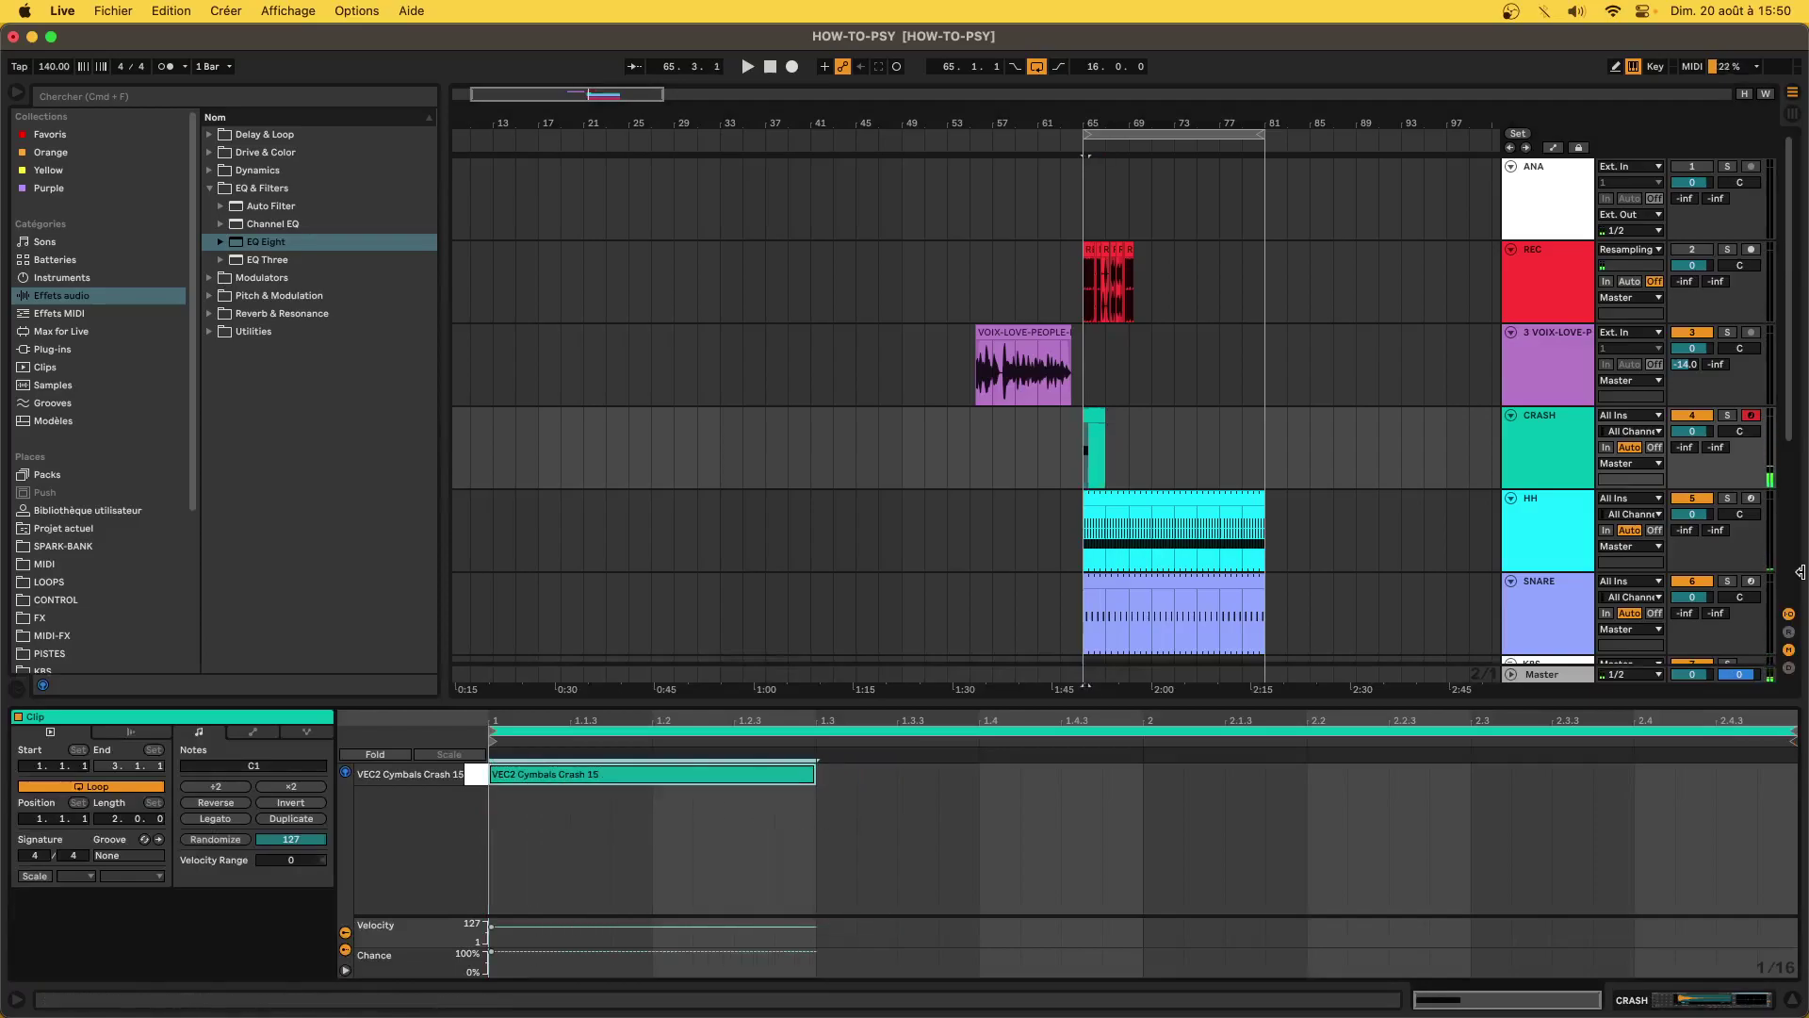
- Move the EQ Eight's band 1 low cut to 284 Hz with a Q of 0.10
left_click(1732, 996)
left_click_drag(1077, 898, 1158, 937)
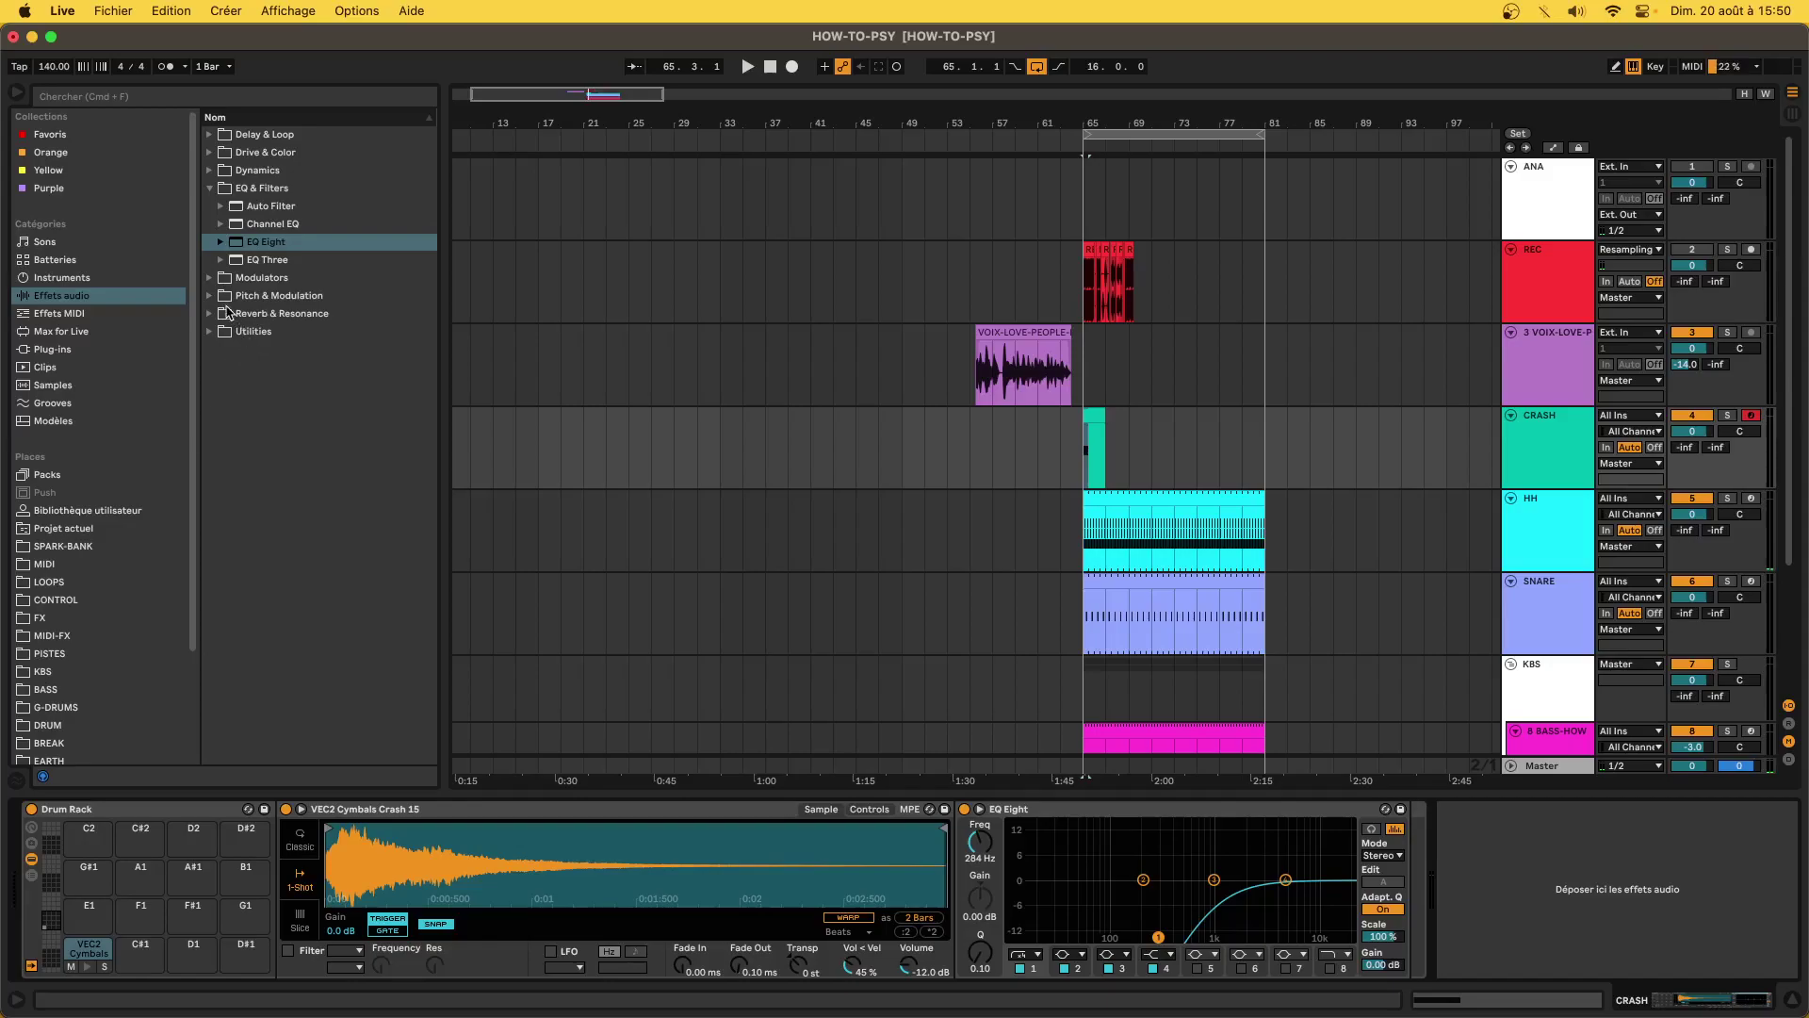
- Insert a Vocoder between the crash sampler and the EQ Eight, with a release of 1.51 s and L/R mode
left_click(213, 297)
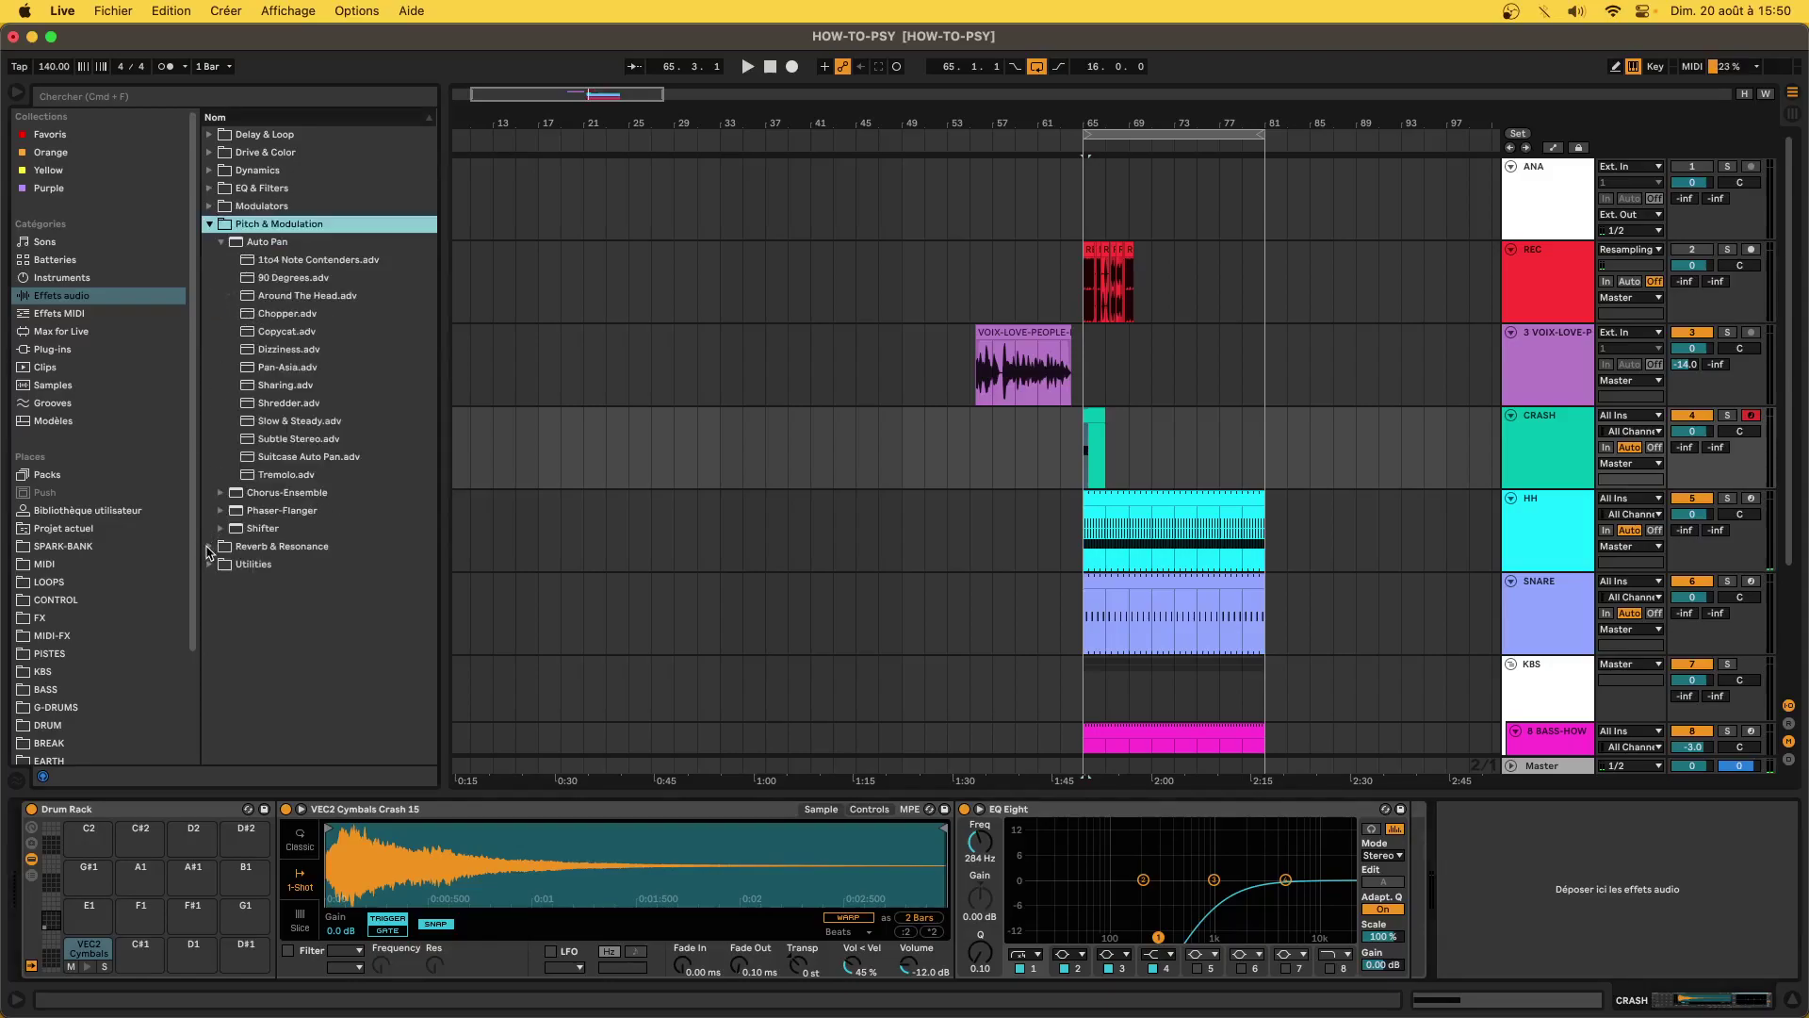
left_click(208, 547)
left_click_drag(253, 350, 964, 886)
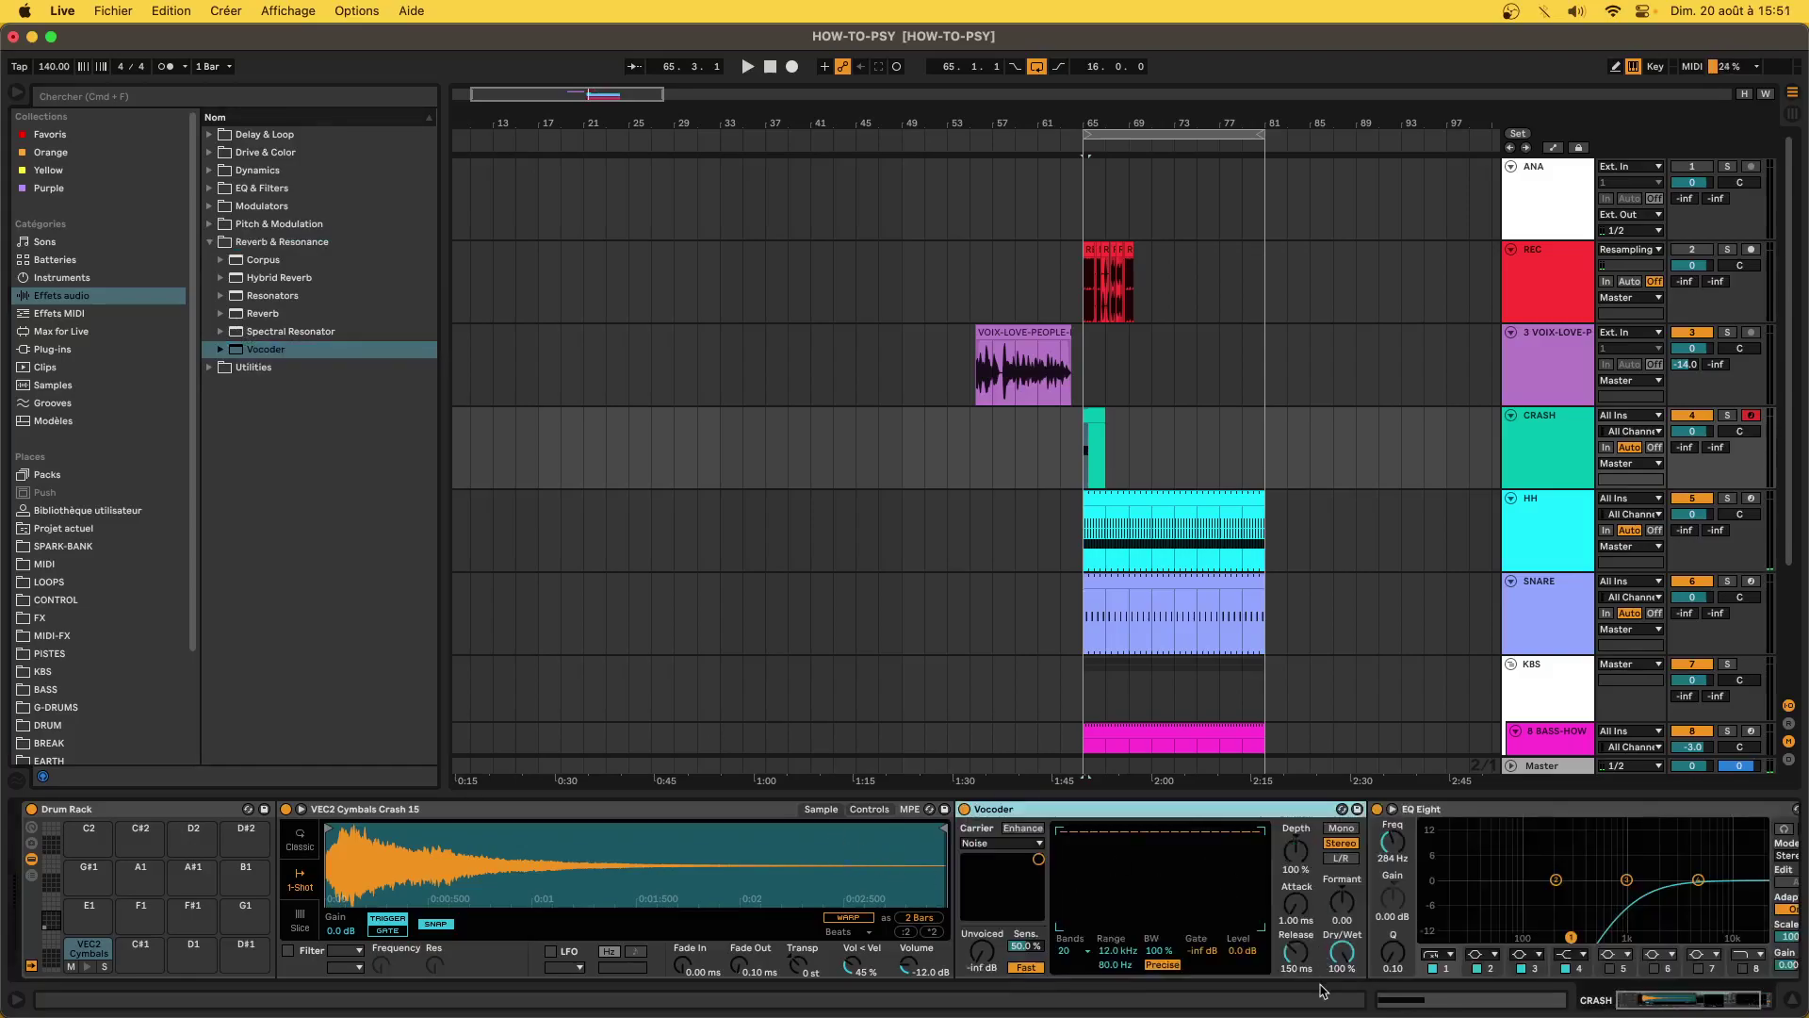
left_click_drag(1304, 947, 1304, 919)
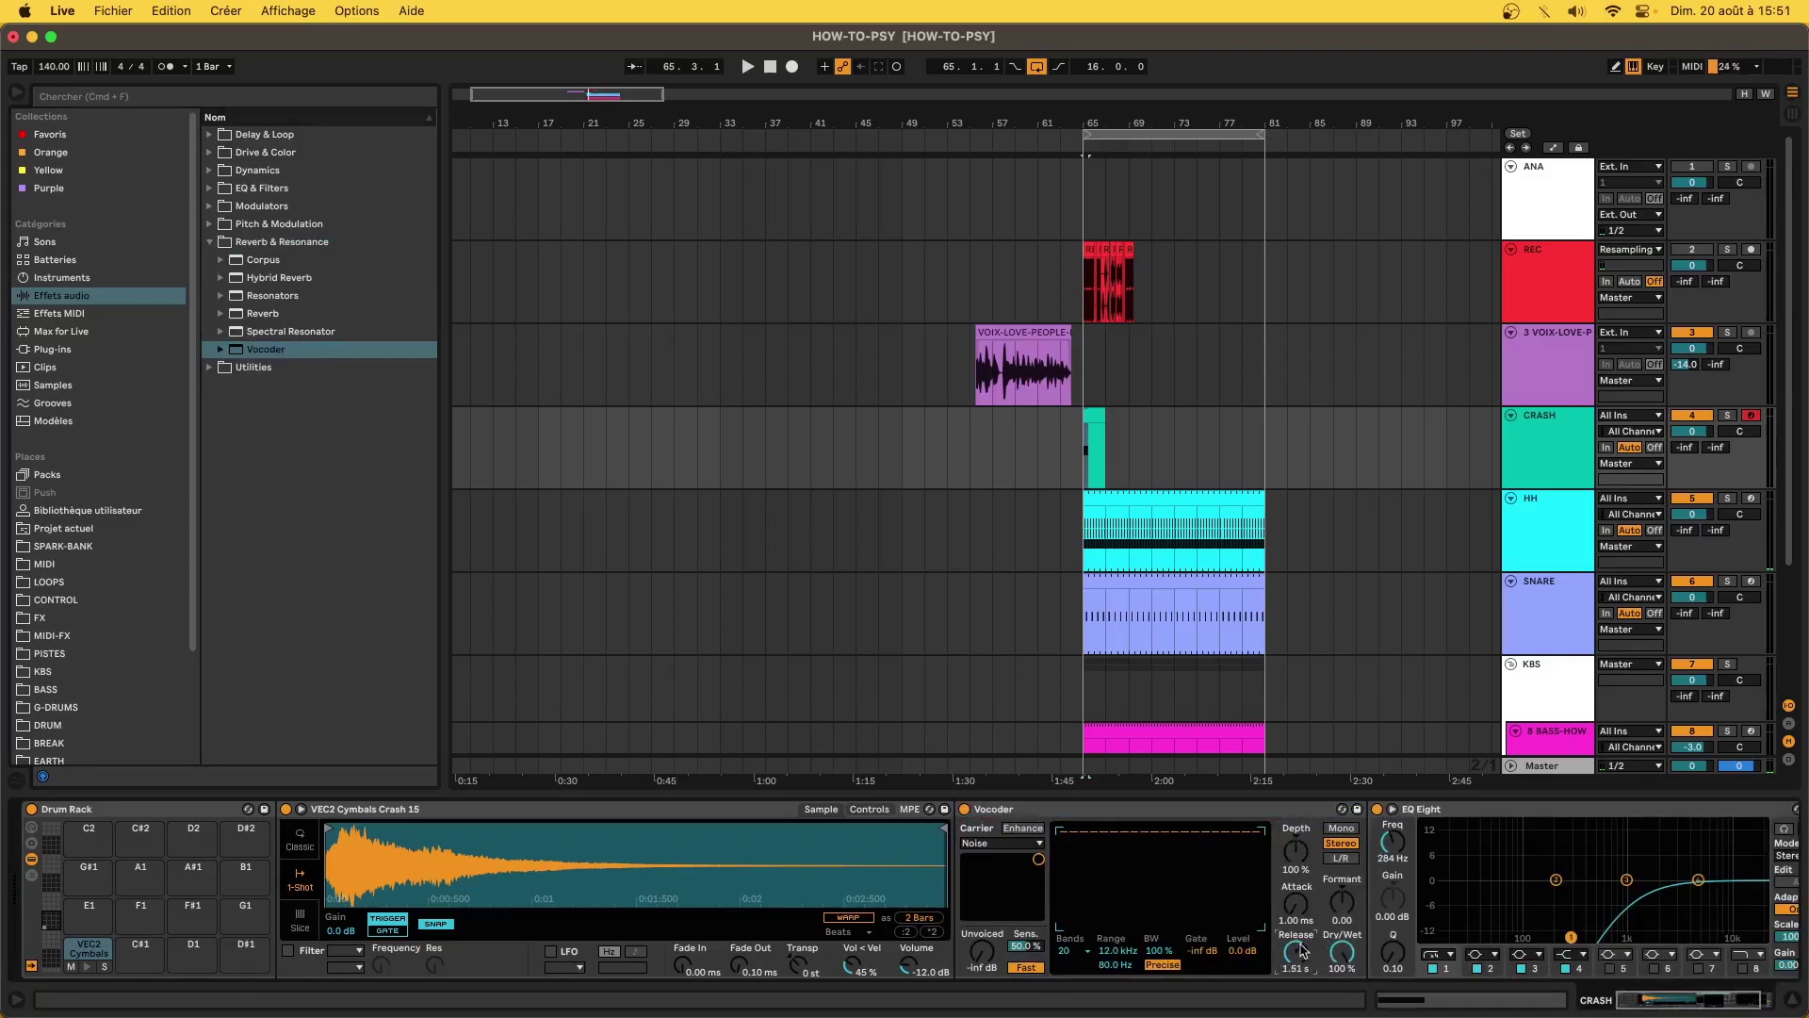
left_click(1339, 859)
- Solo the CRASH track and listen to the vocoded crash with the Vocoder's Depth at 100%
left_click(1727, 414)
key("space")
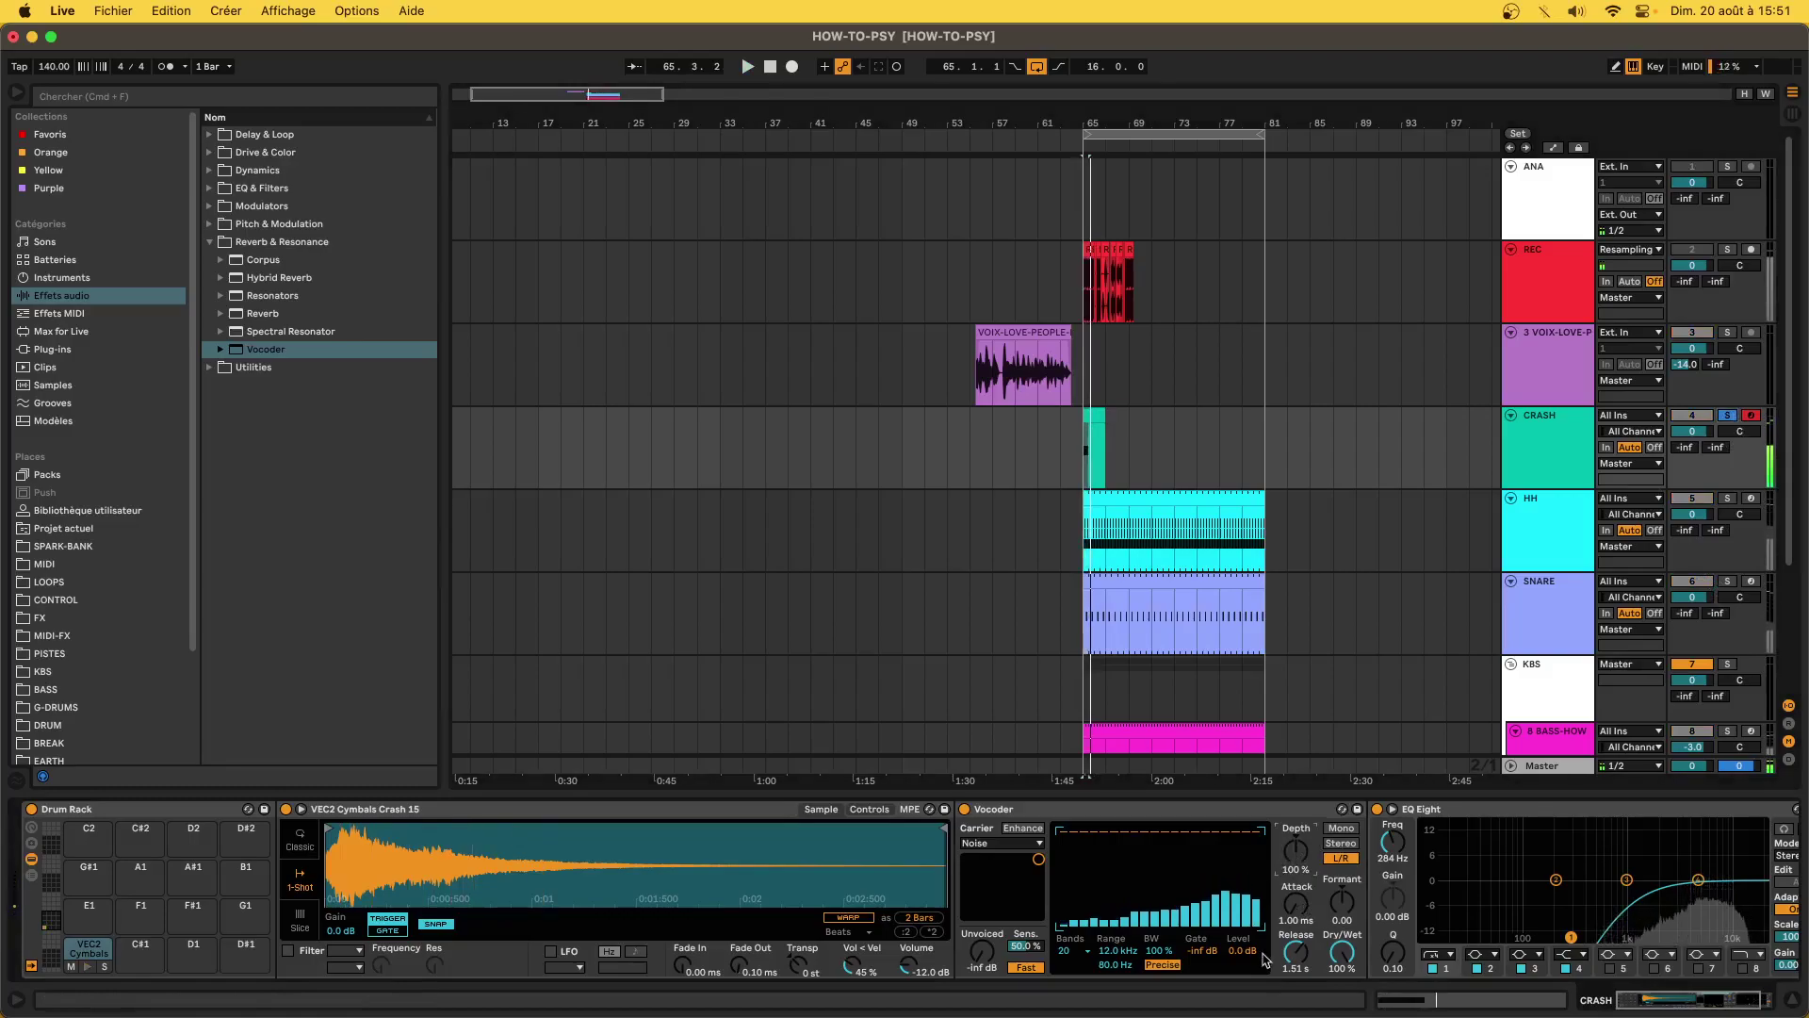
mouse_move(1284, 854)
left_mouse_down()
mouse_move(1283, 943)
mouse_move(1284, 763)
mouse_move(1283, 933)
mouse_move(1283, 853)
left_mouse_up()
key("space")
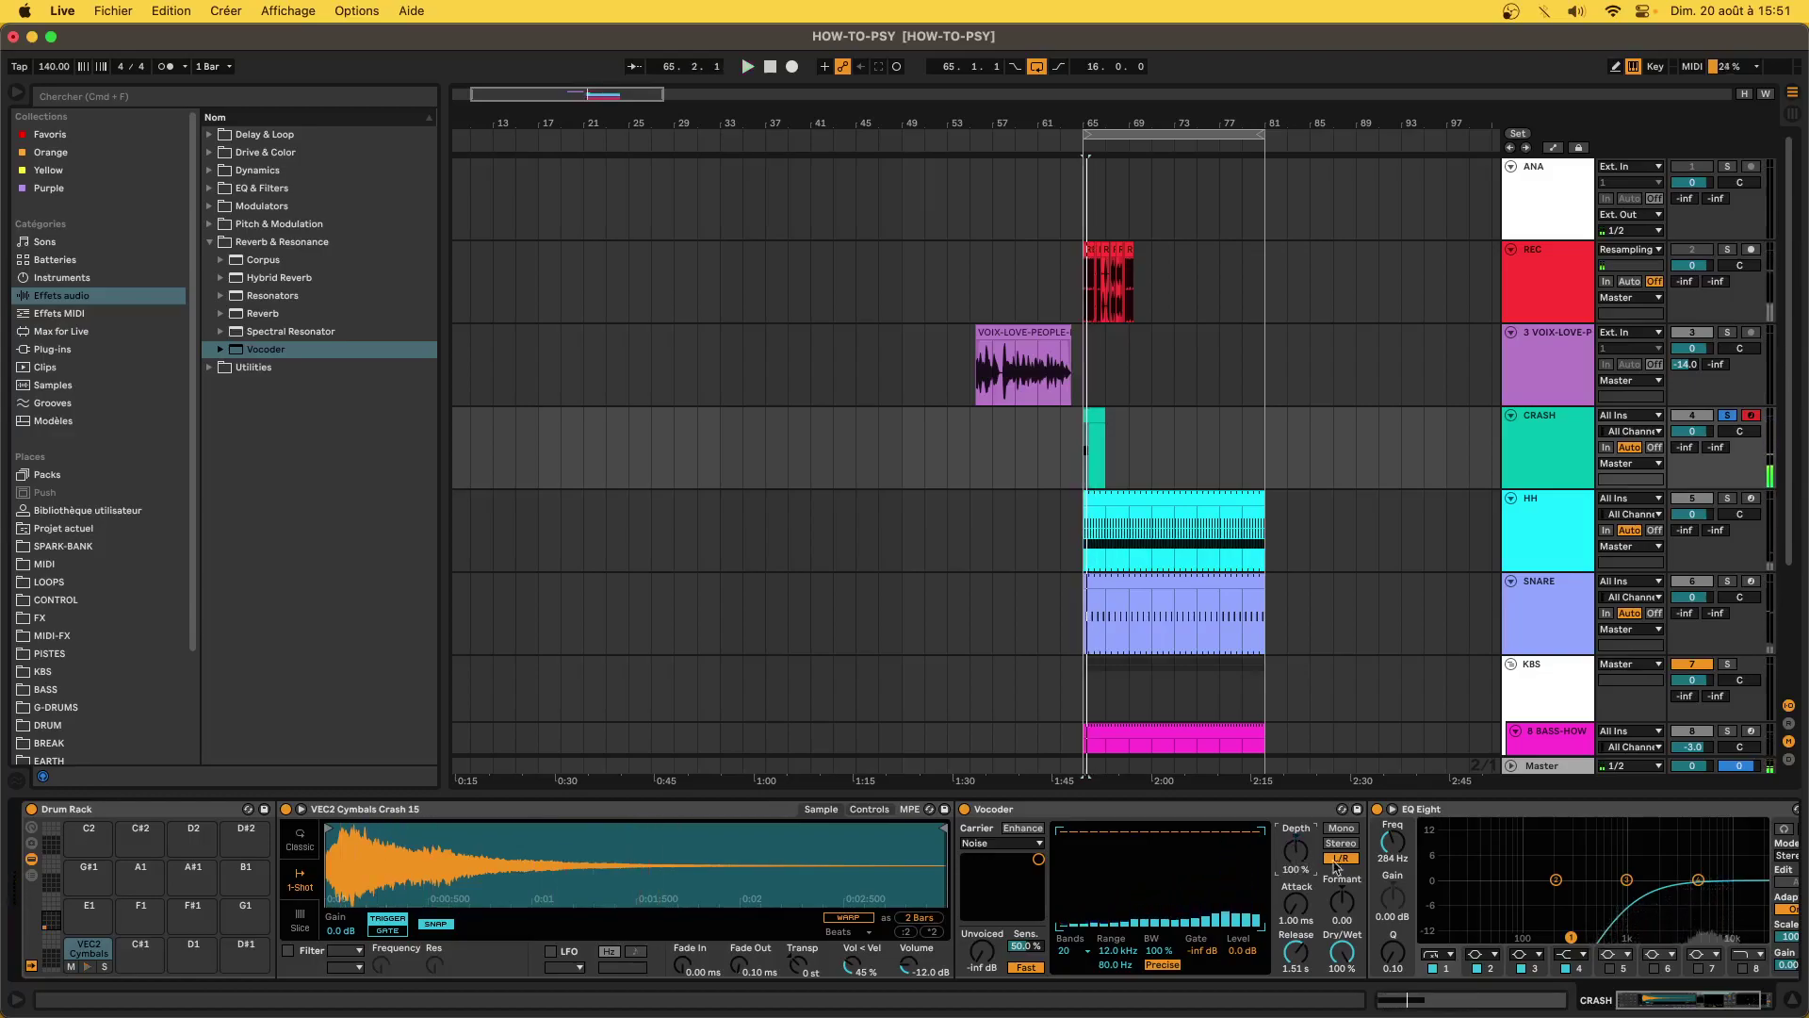
- Try modulating the Vocoder's Depth with an LFO up to 50%, using a tempo-synced rate of 4, and listen to it
left_click(1302, 810)
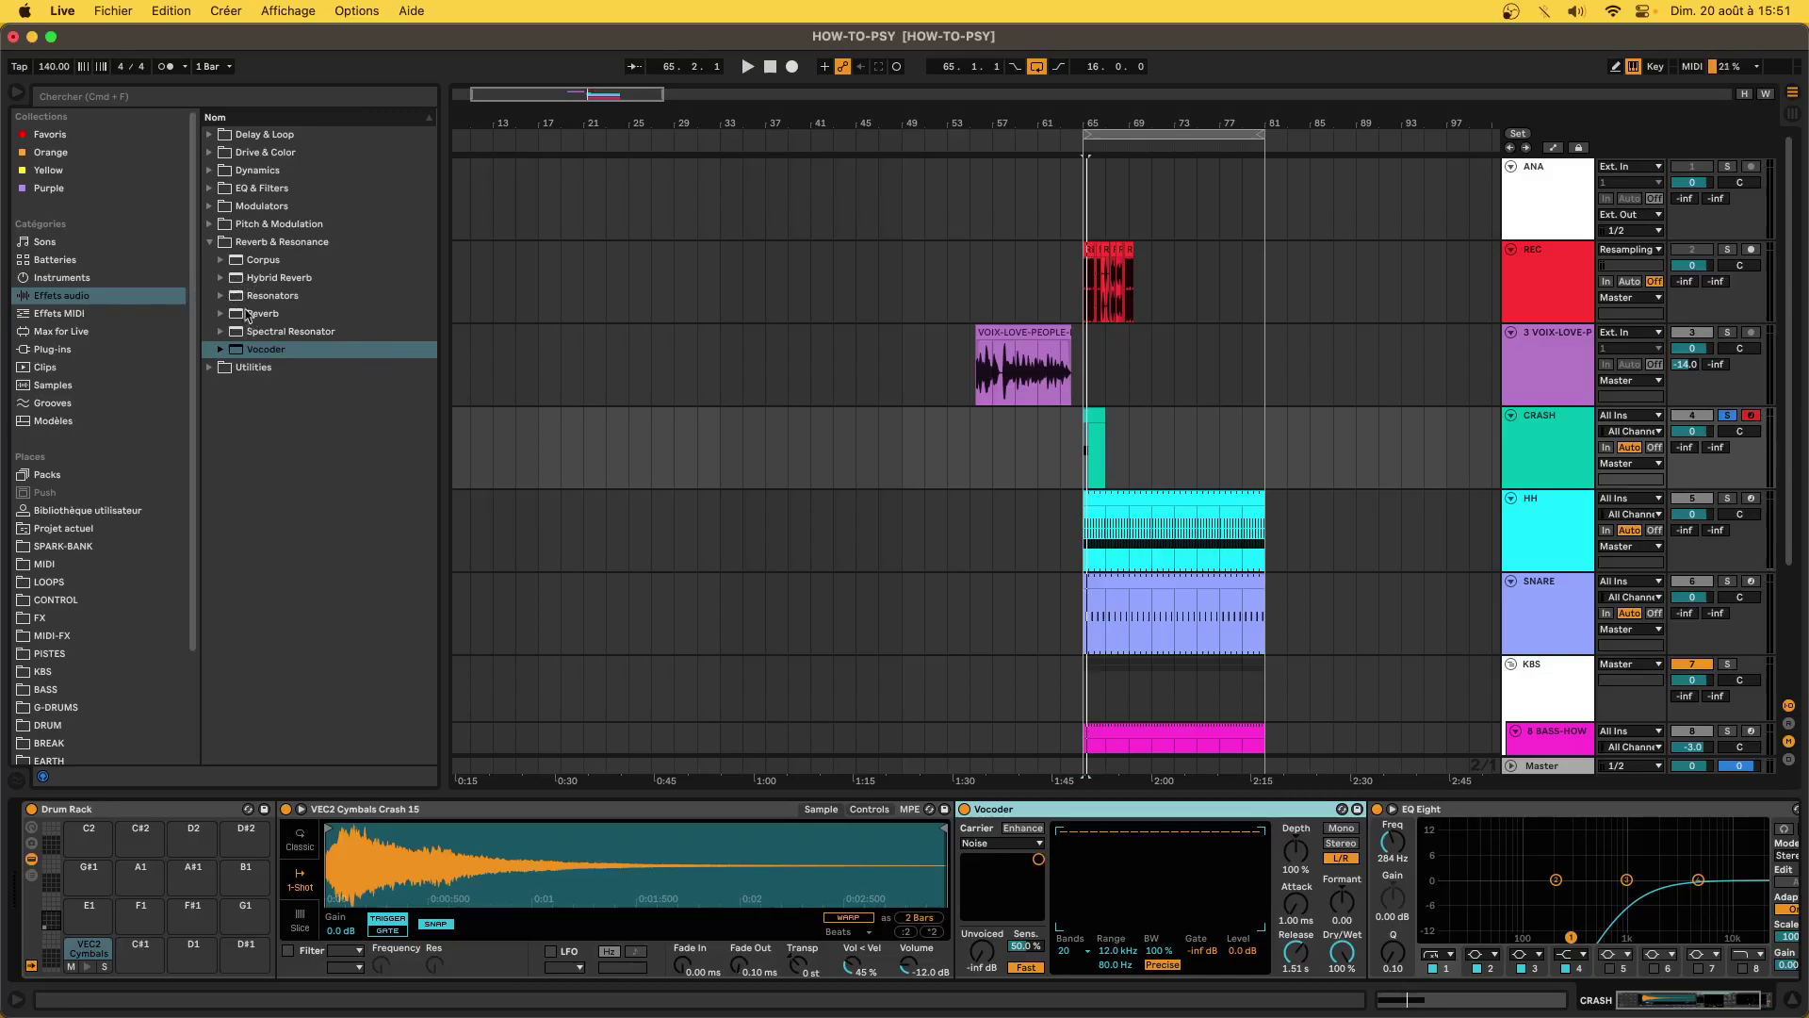
left_click(211, 206)
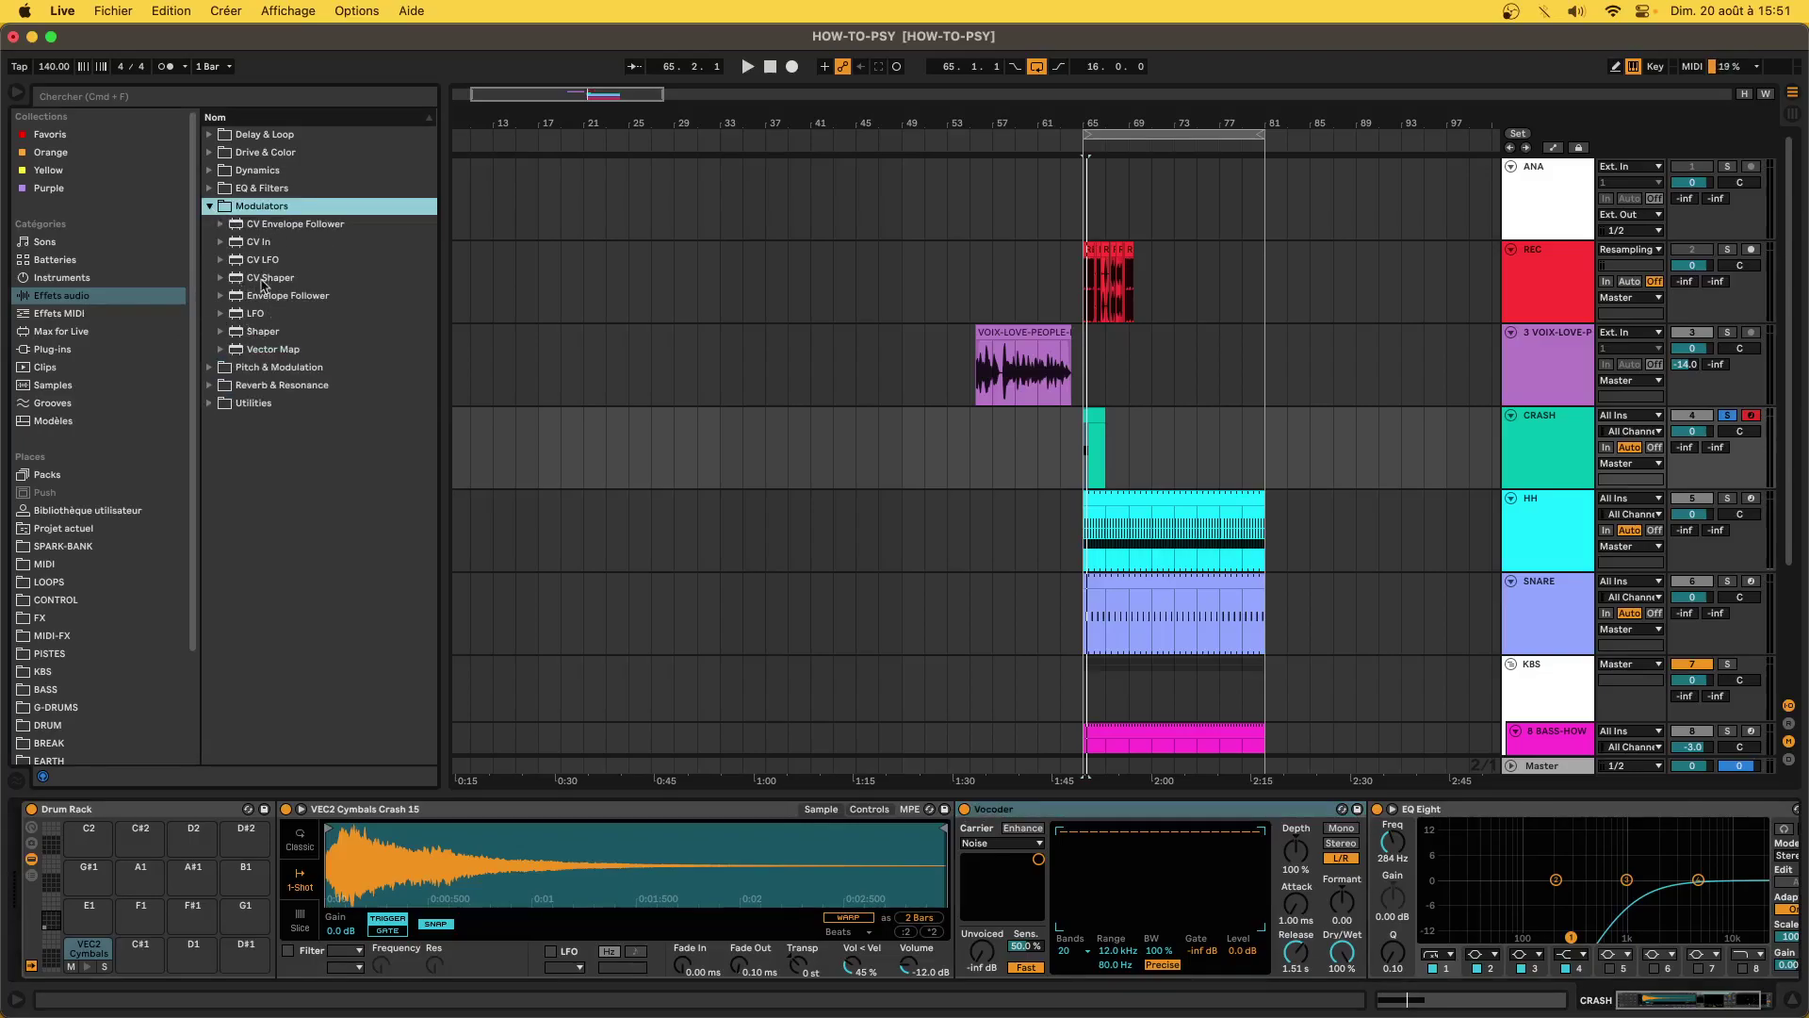
left_click_drag(255, 314, 1365, 900)
left_click(1409, 830)
left_click(1296, 848)
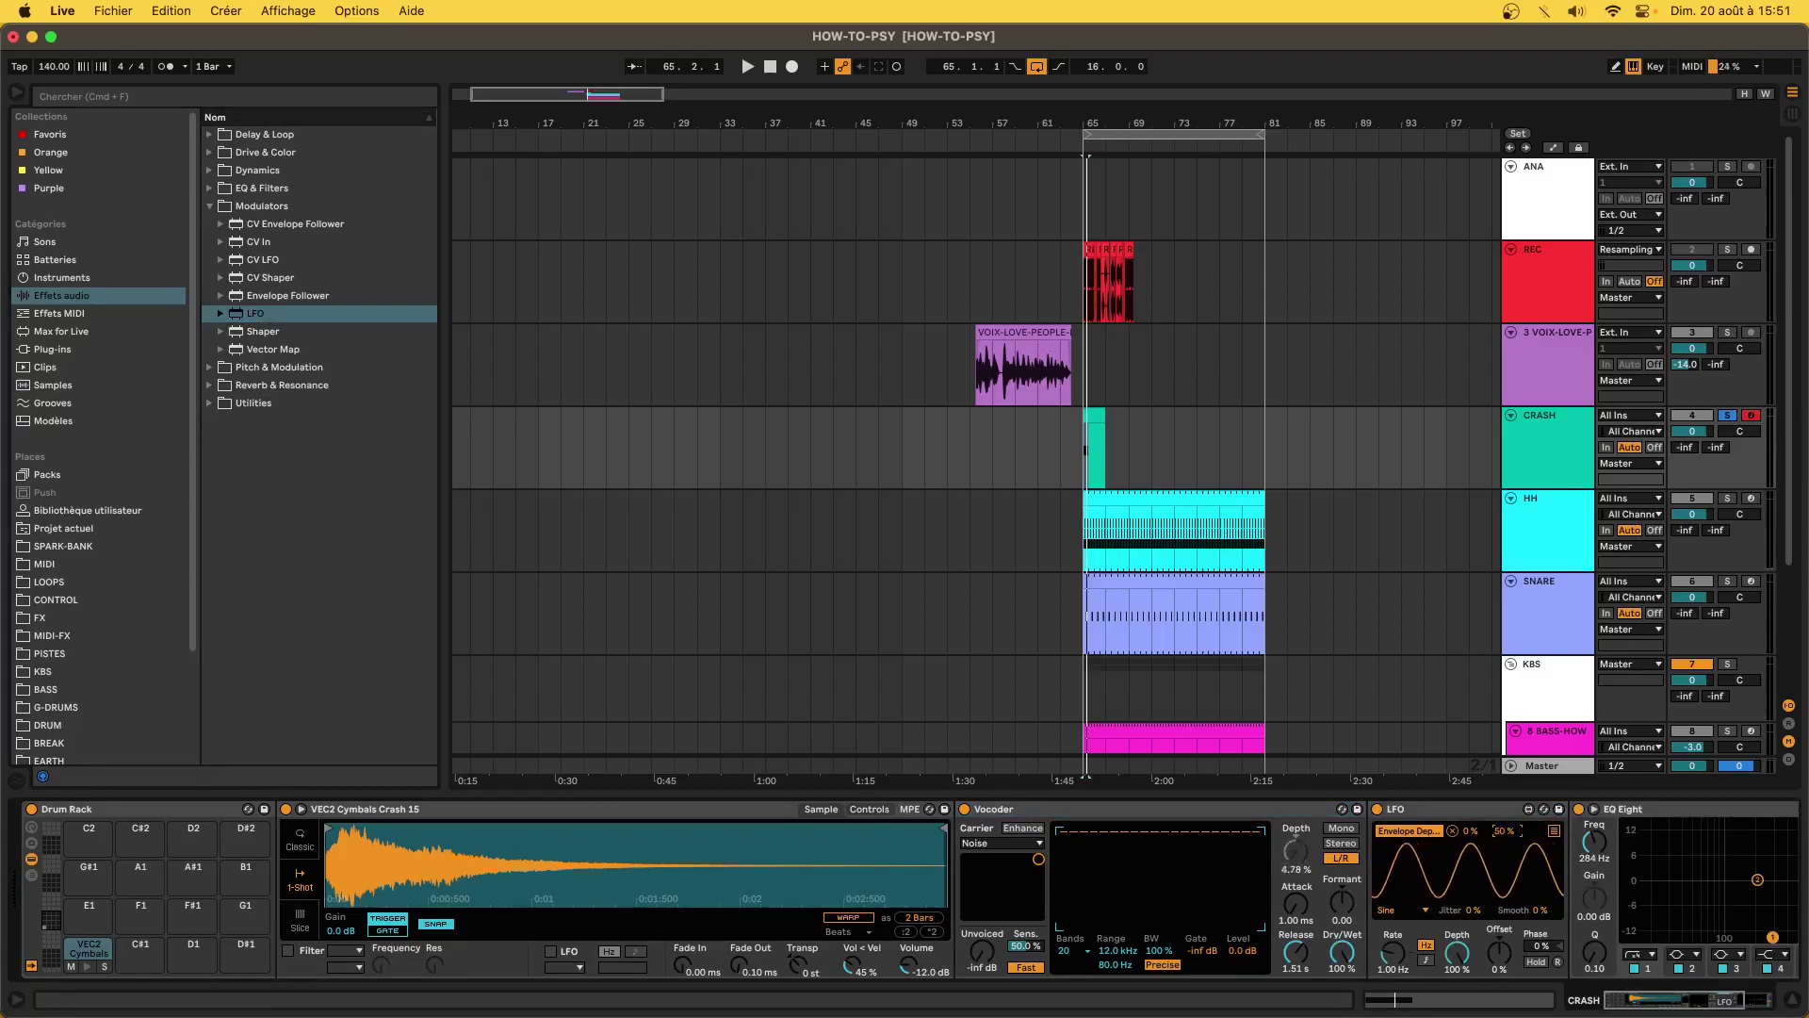
left_click(1426, 961)
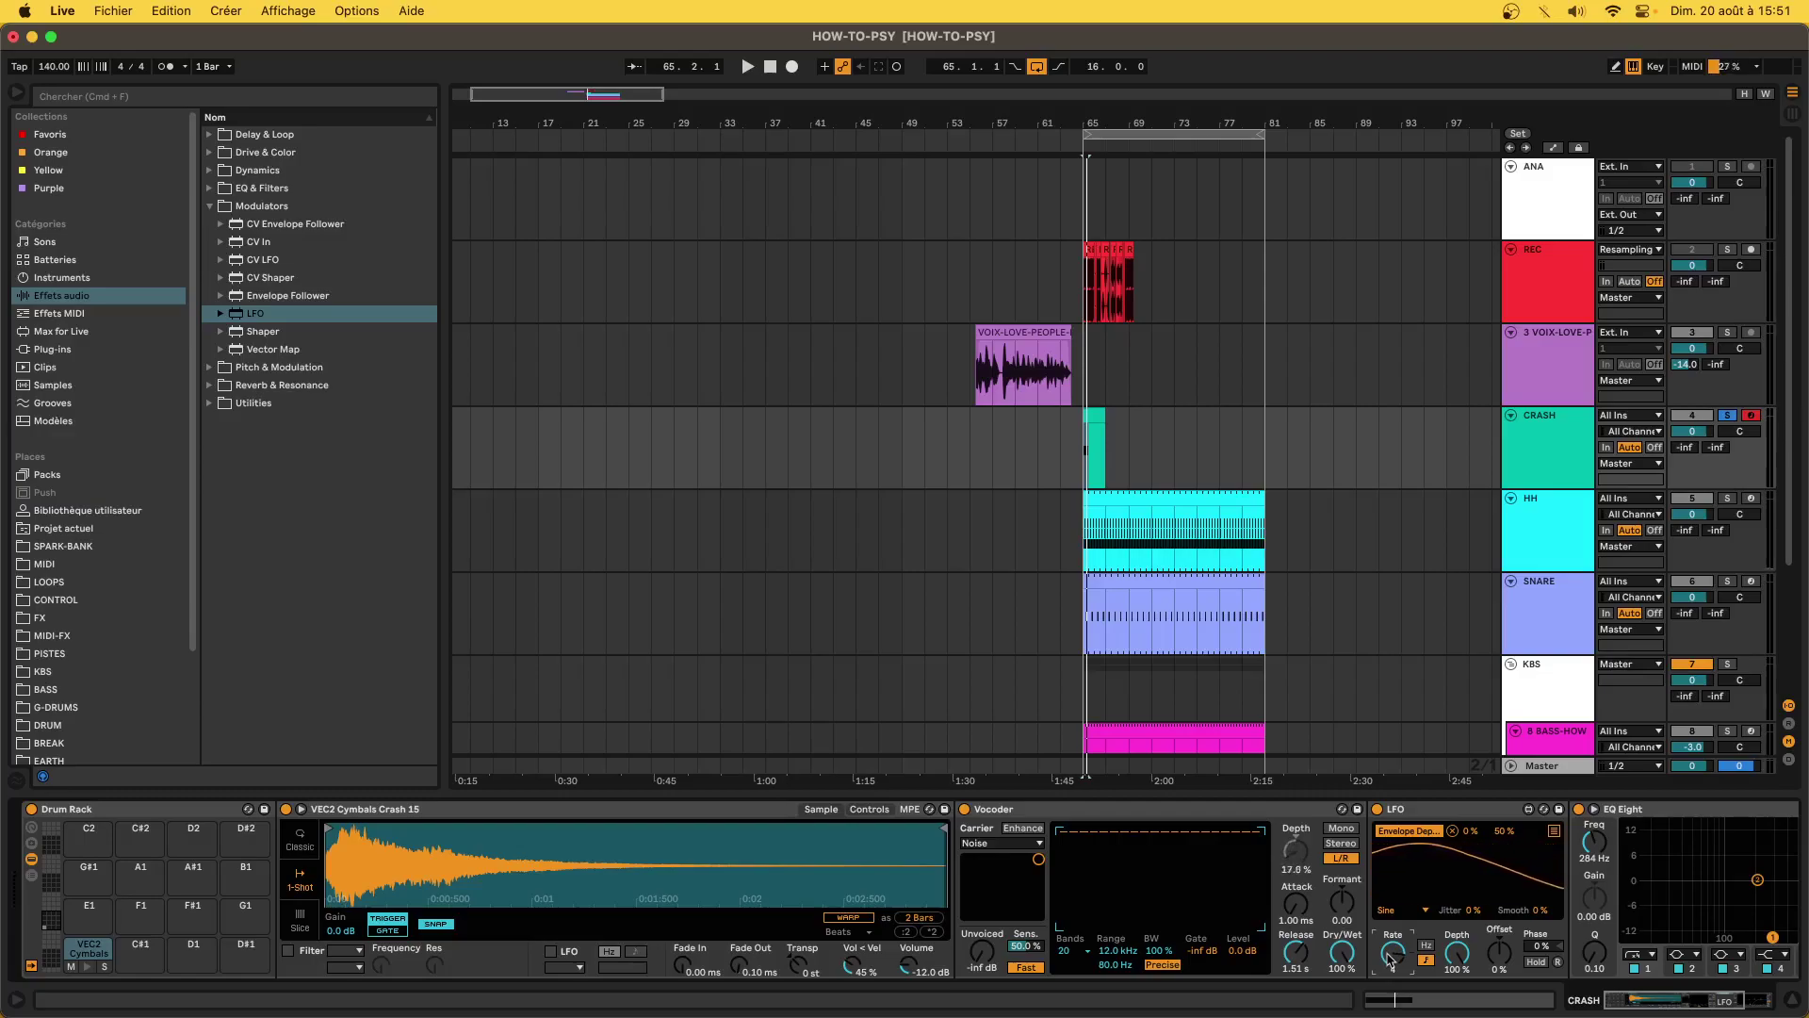
key("space")
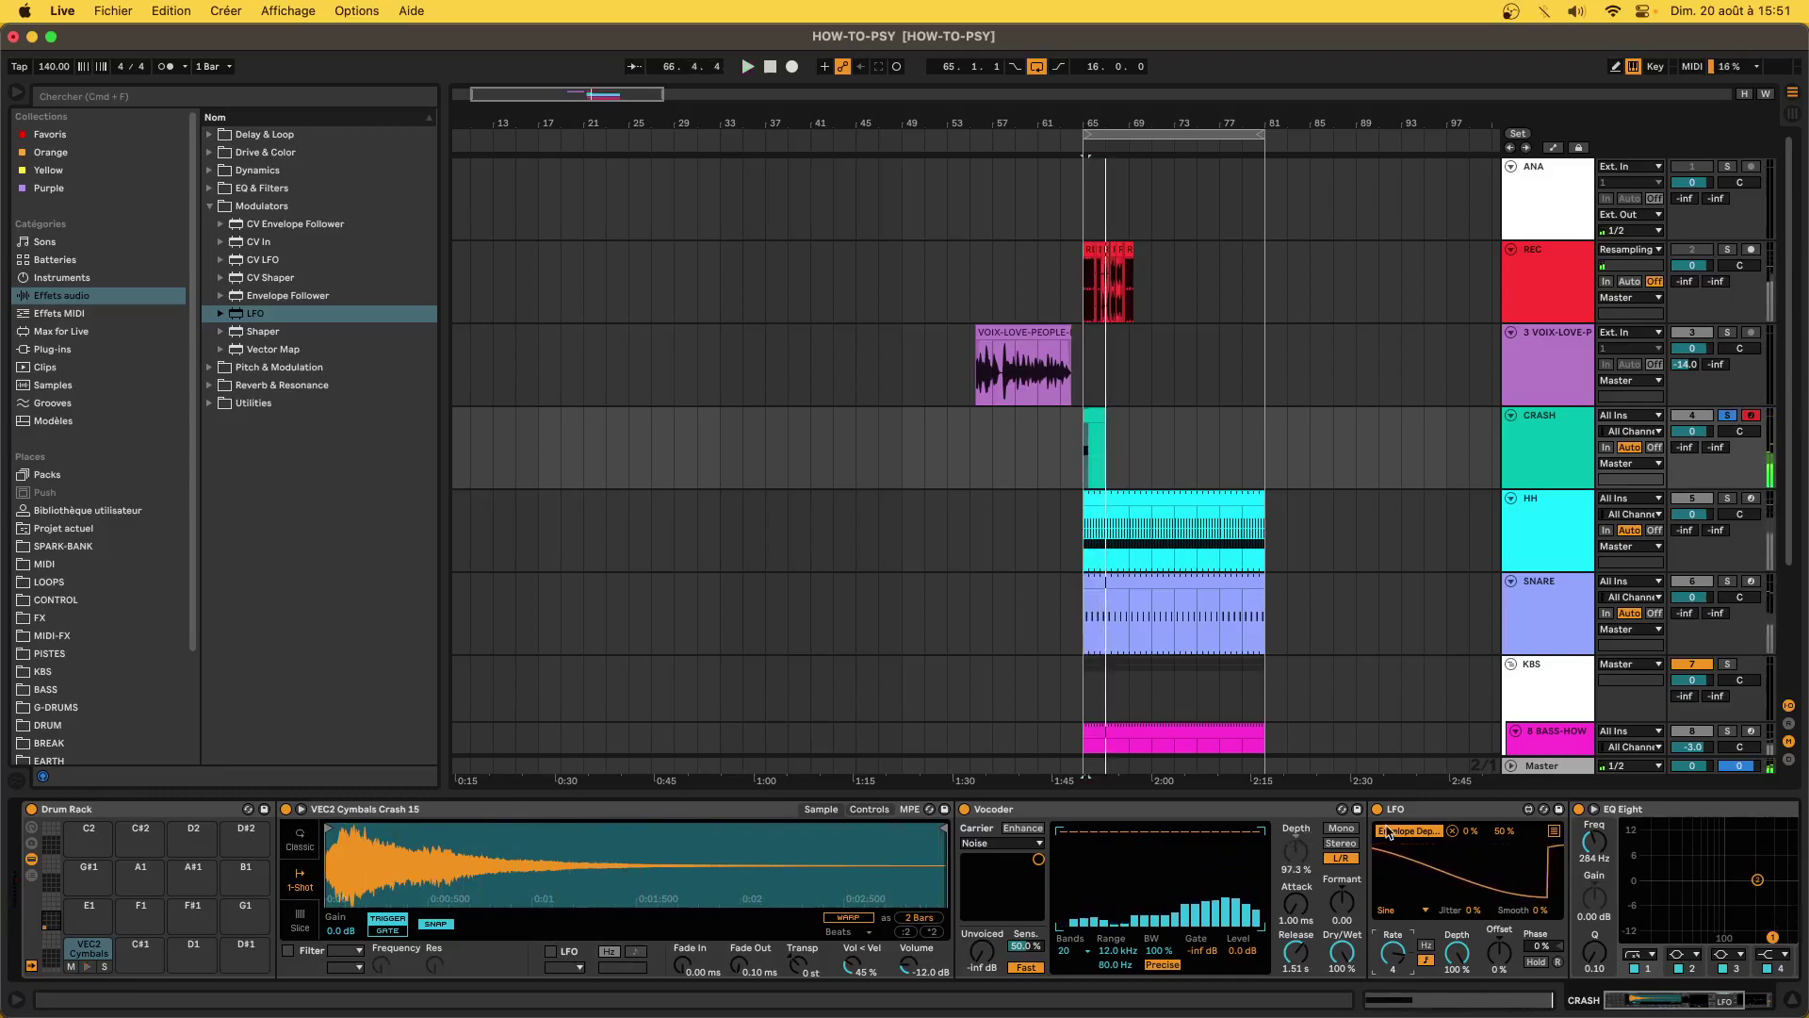
- Replace the LFO with a Shaper mapped to the Vocoder's Depth, setting the mapping maximum to 50%
left_click(1395, 808)
key("Delete")
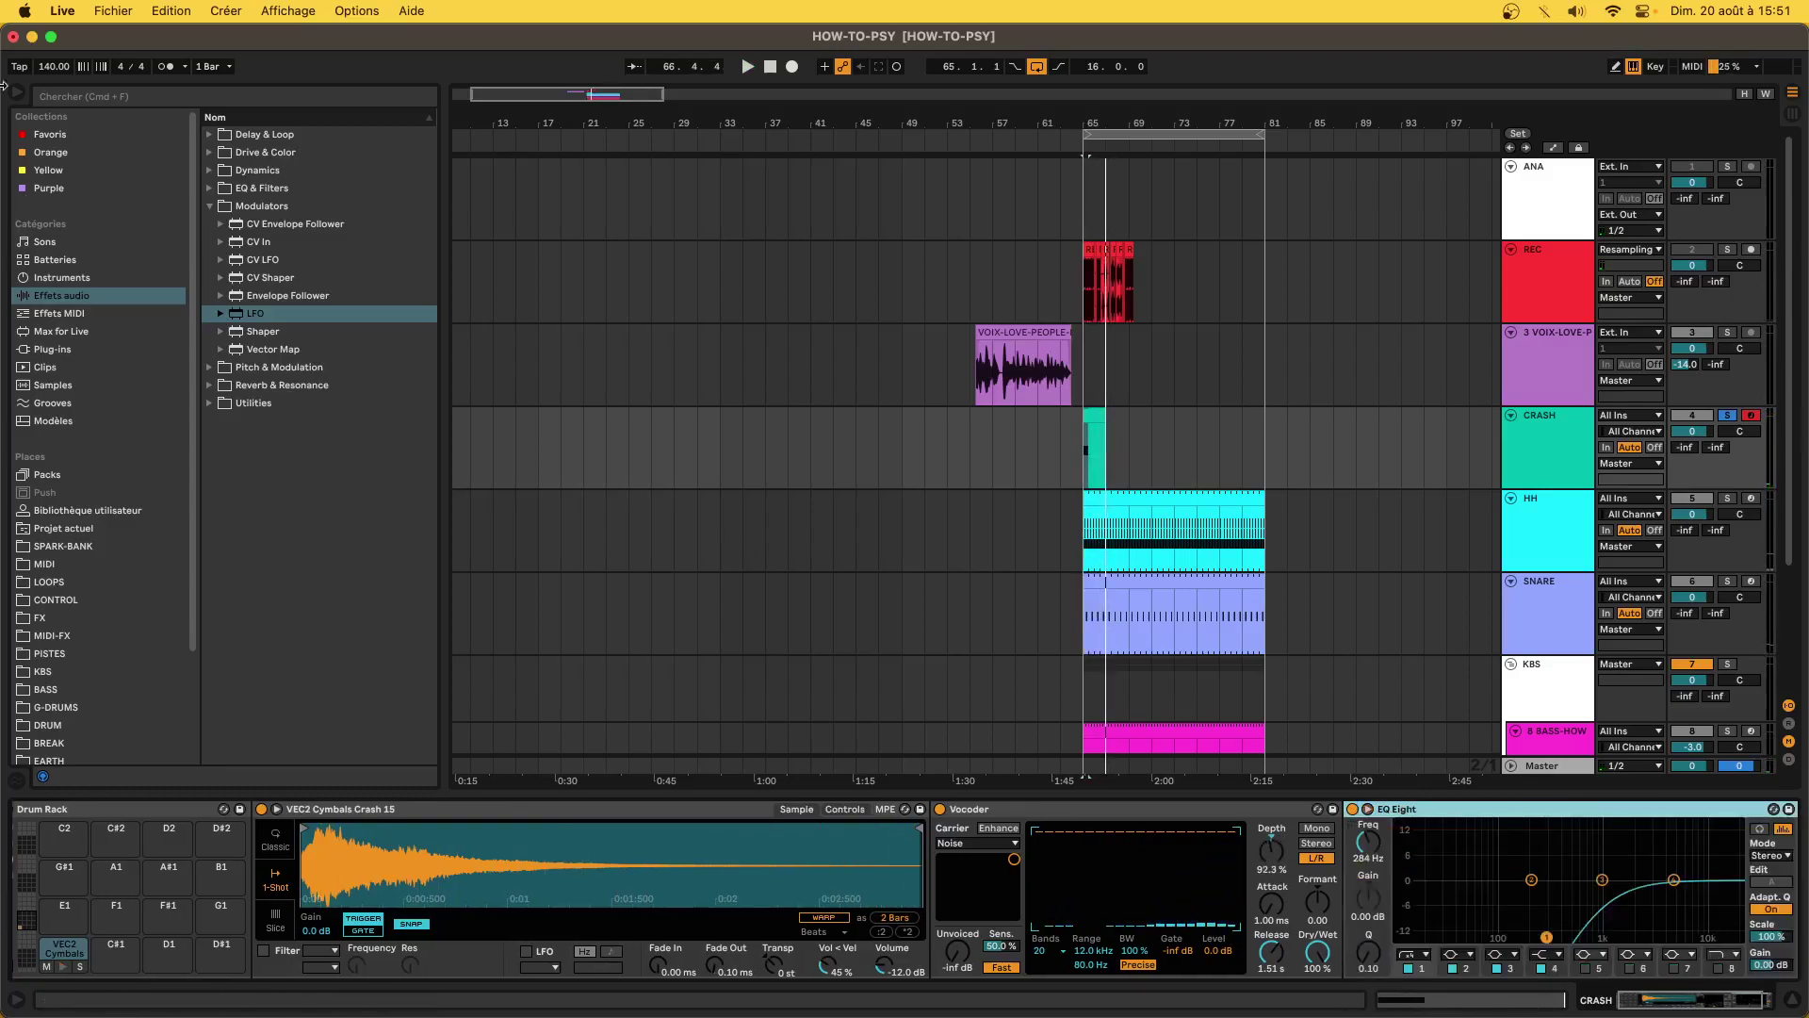
left_click(263, 331)
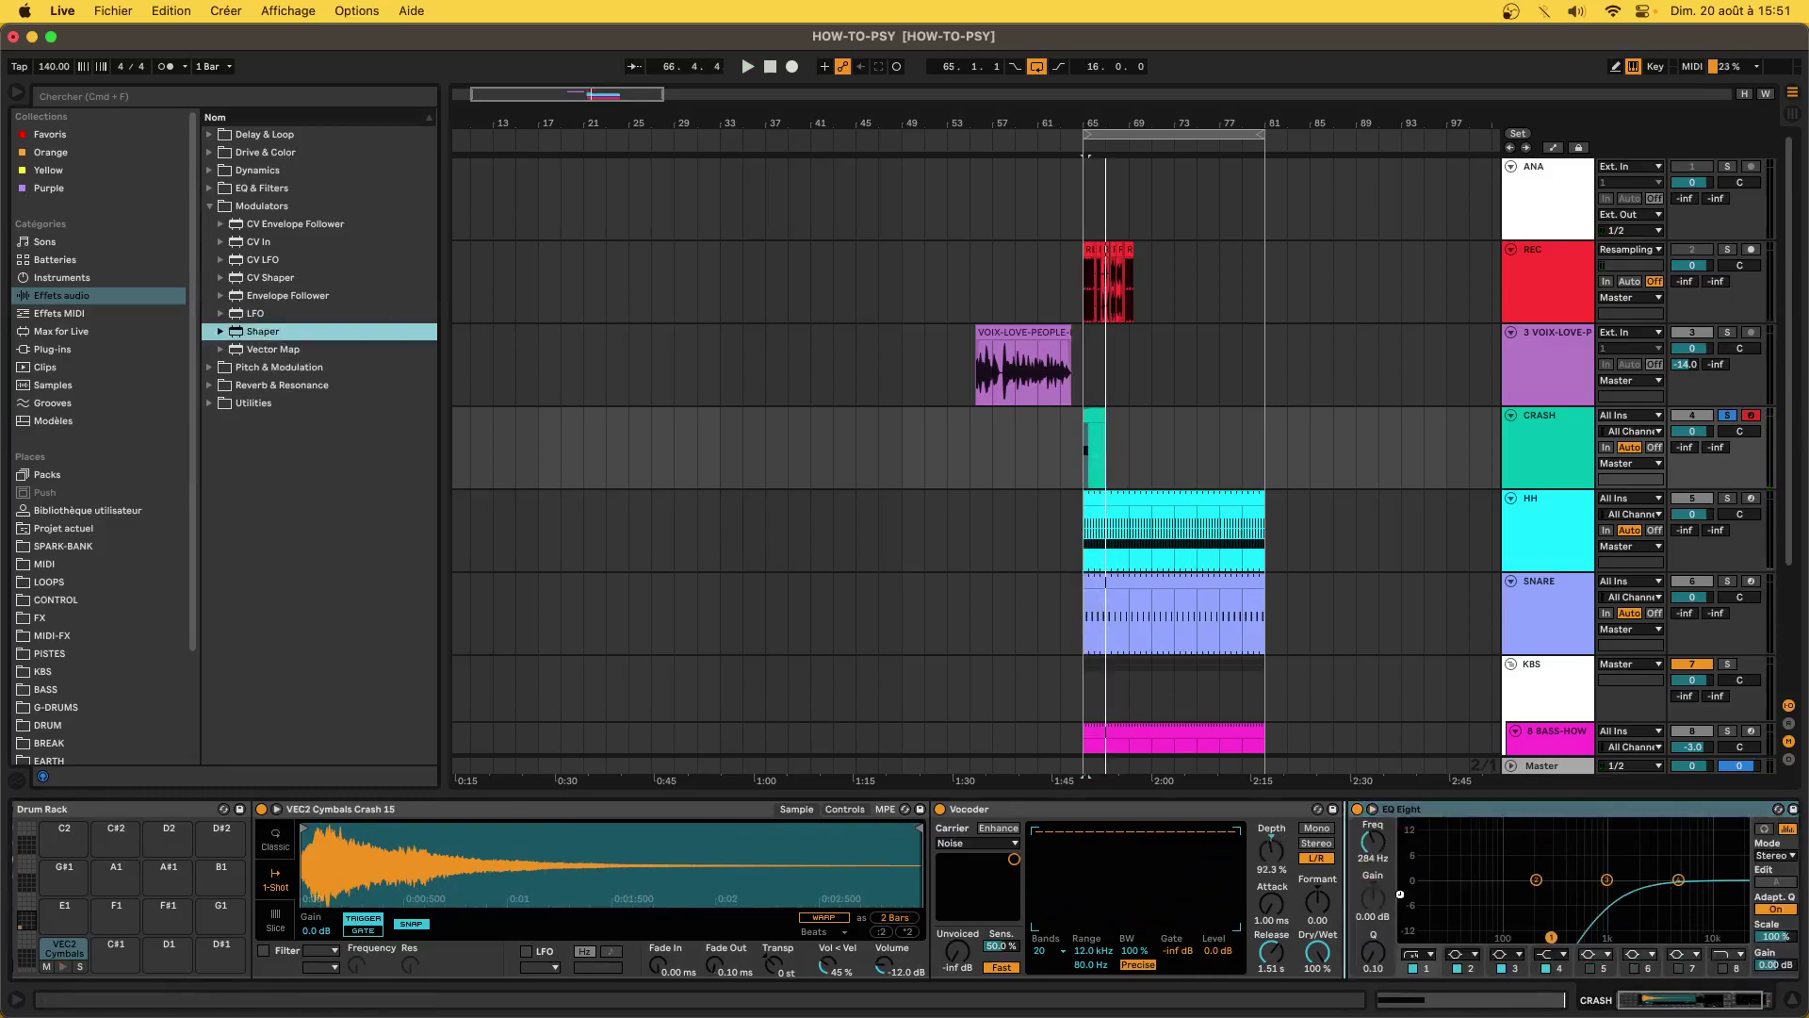
left_click_drag(1400, 893, 1468, 871)
left_click(1403, 833)
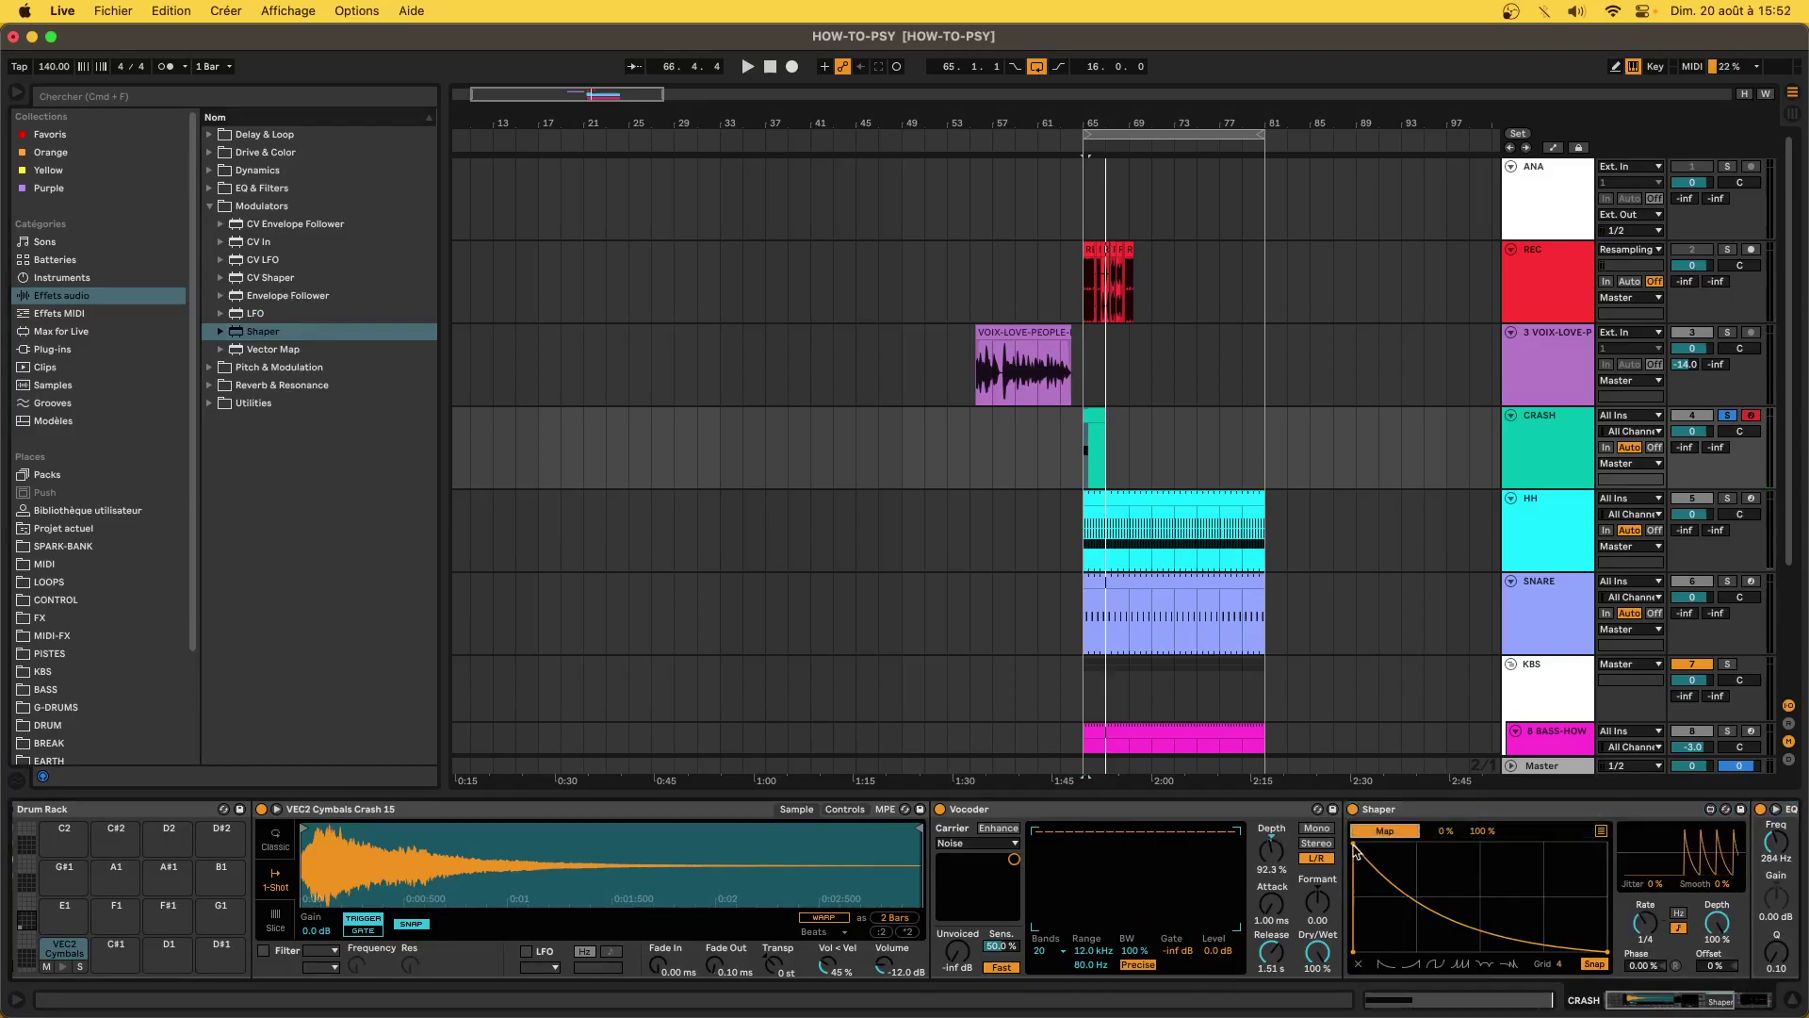
left_click(1271, 848)
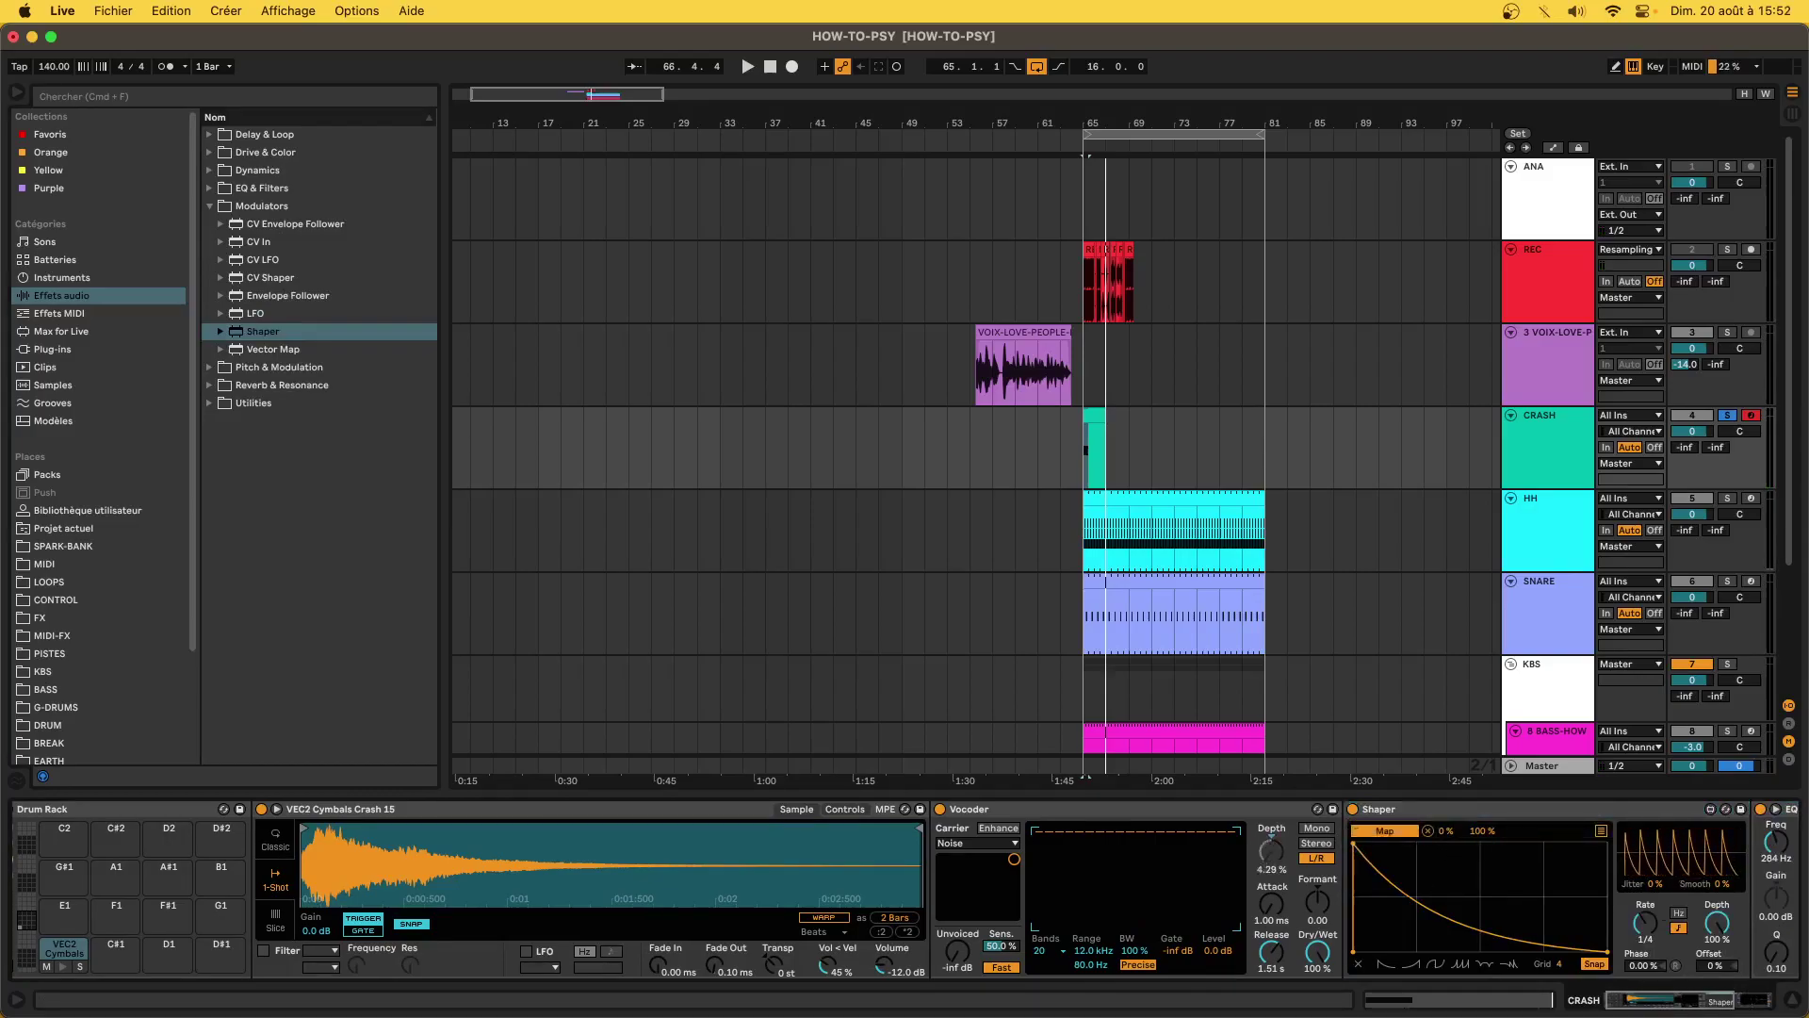
type("50")
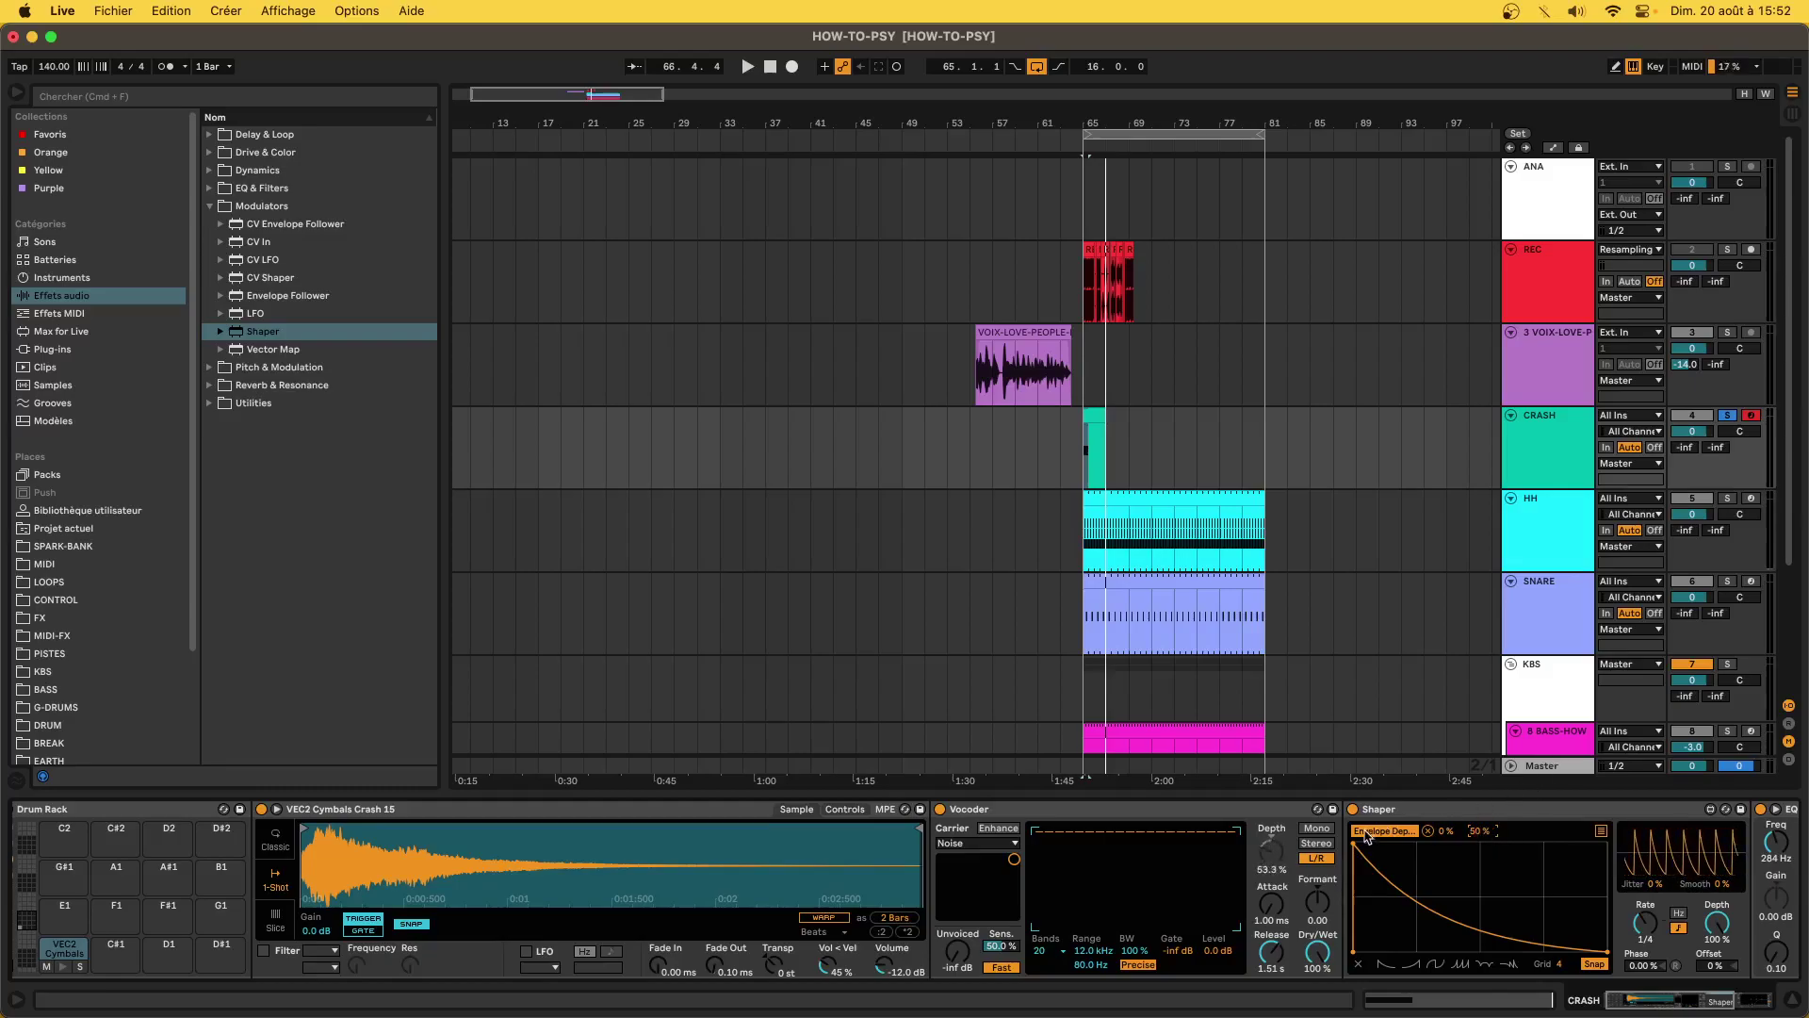
- Reshape the Shaper curve to rise from the bottom to a mid-cycle peak and fall back down, and listen to the modulation
left_click_drag(1355, 848, 1460, 899)
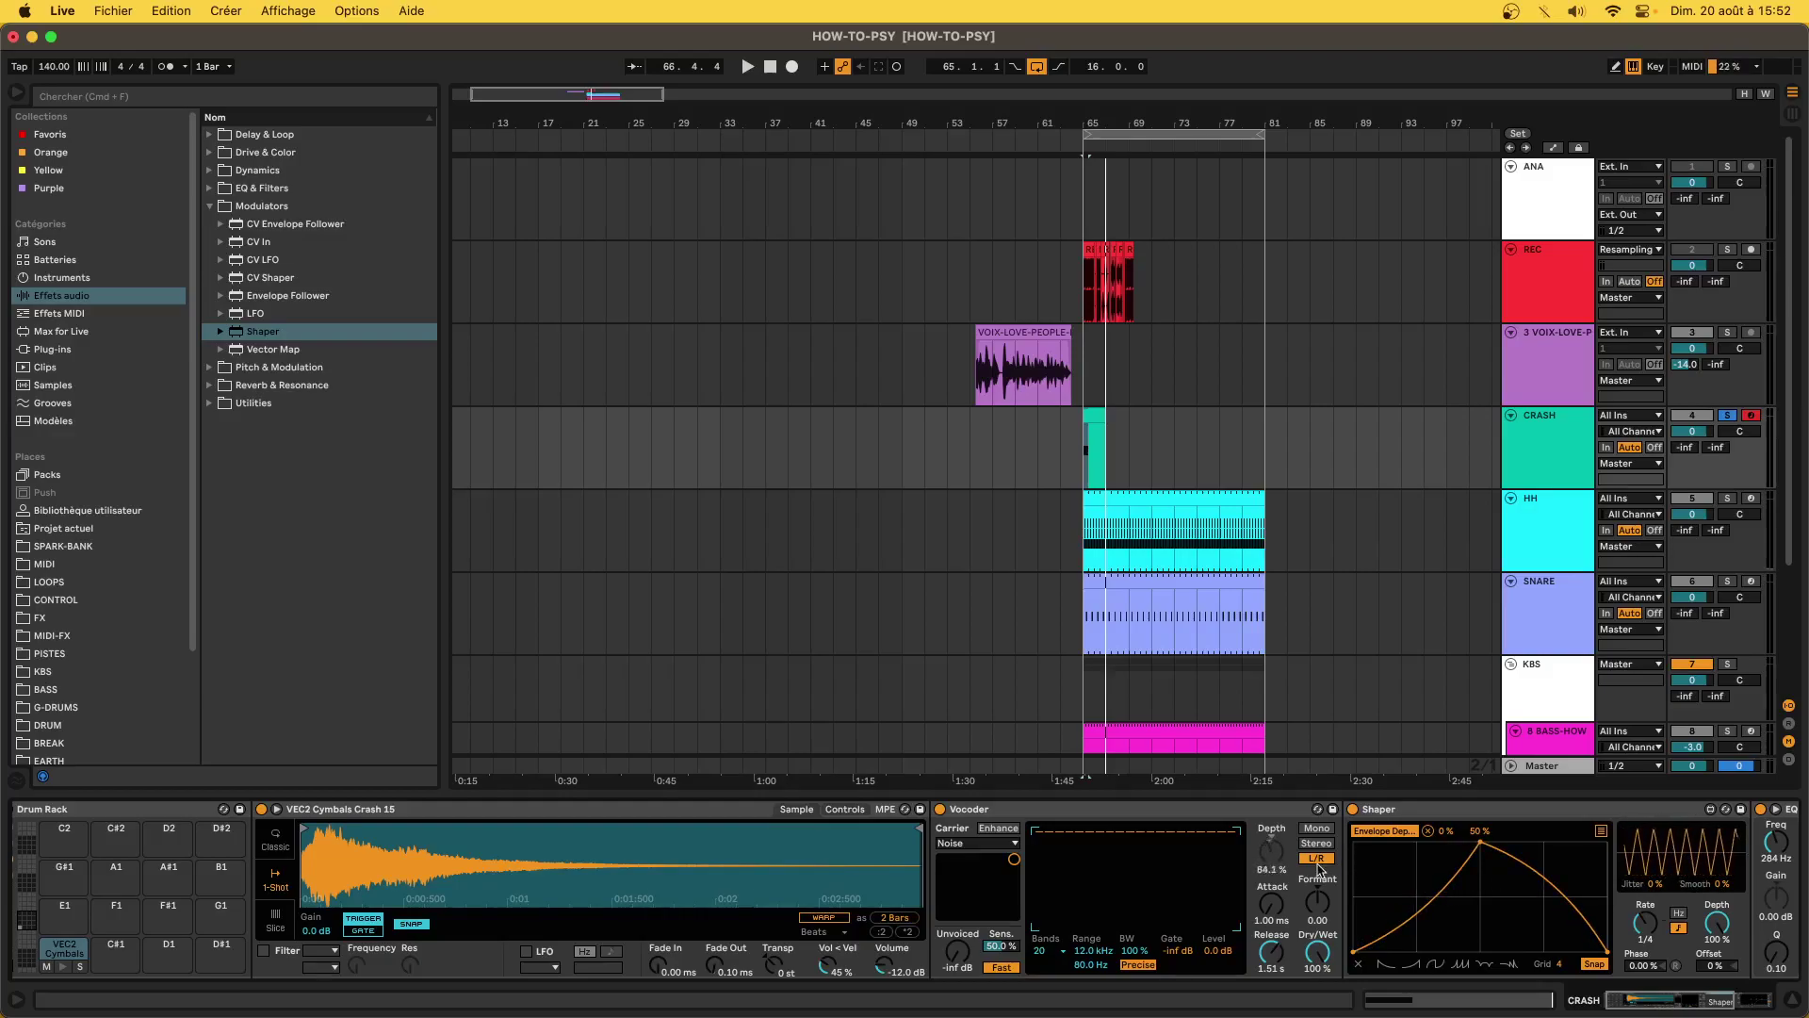
key("space")
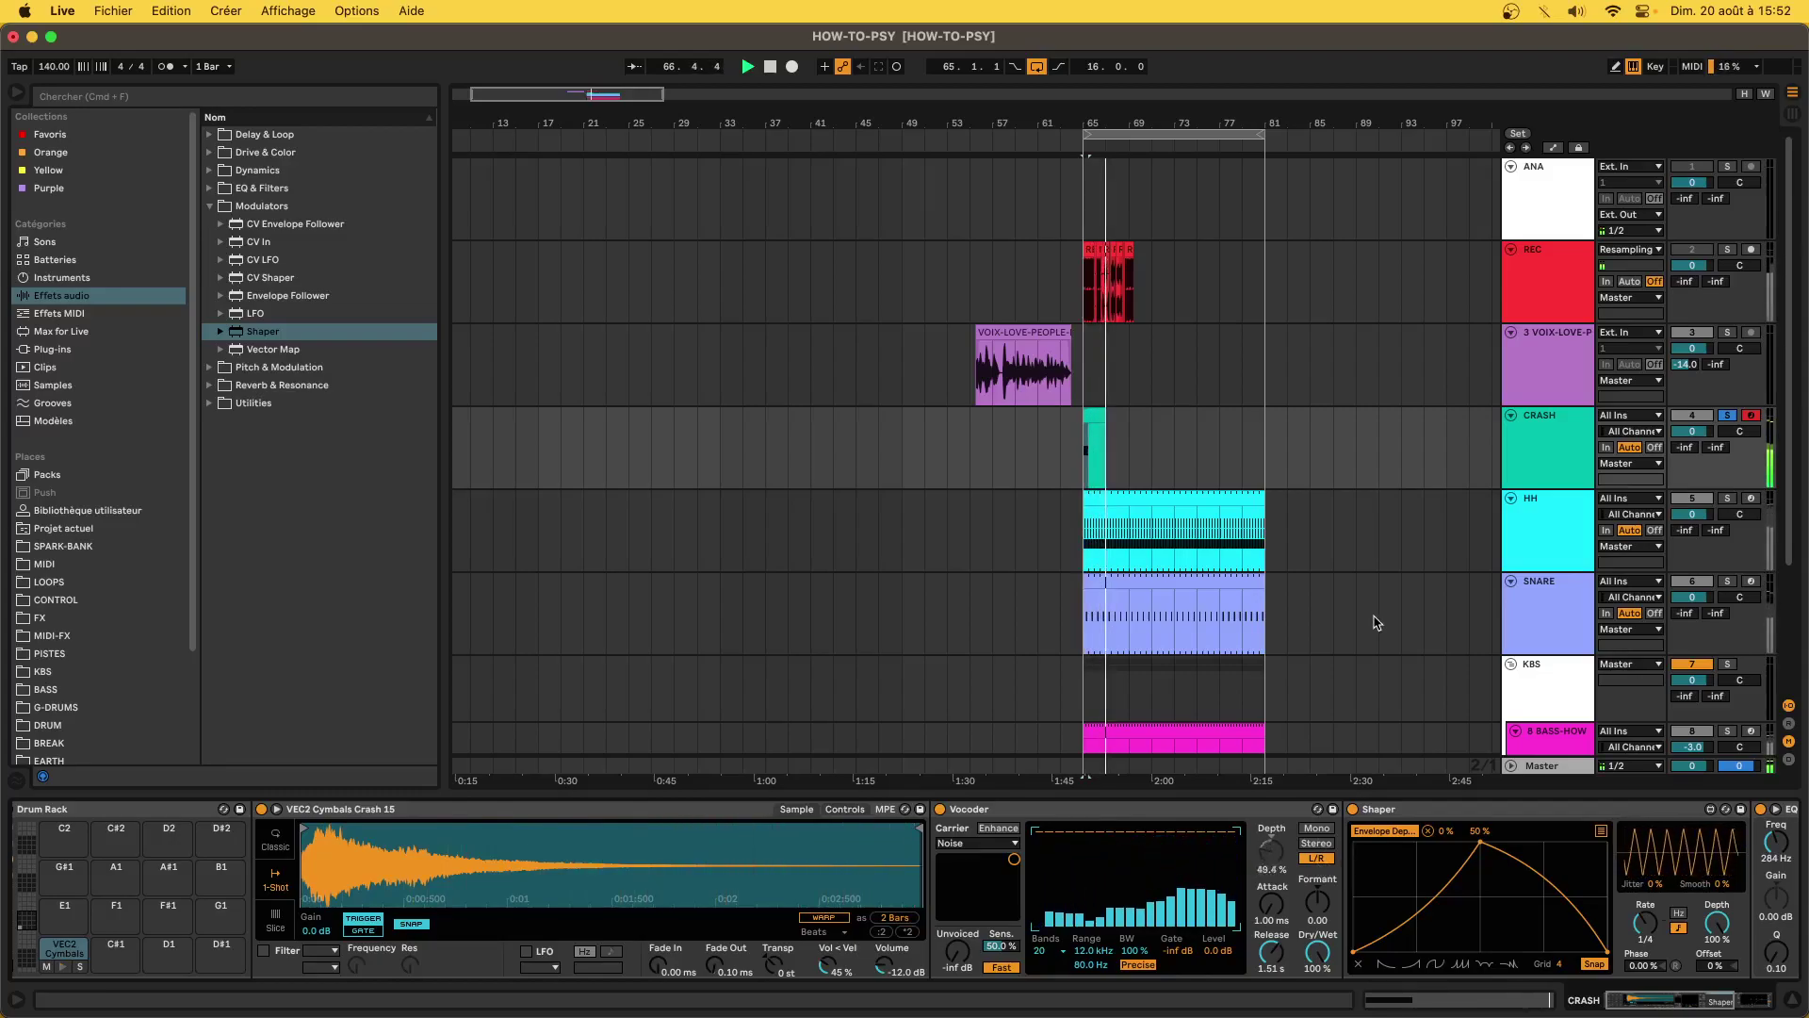
key("space")
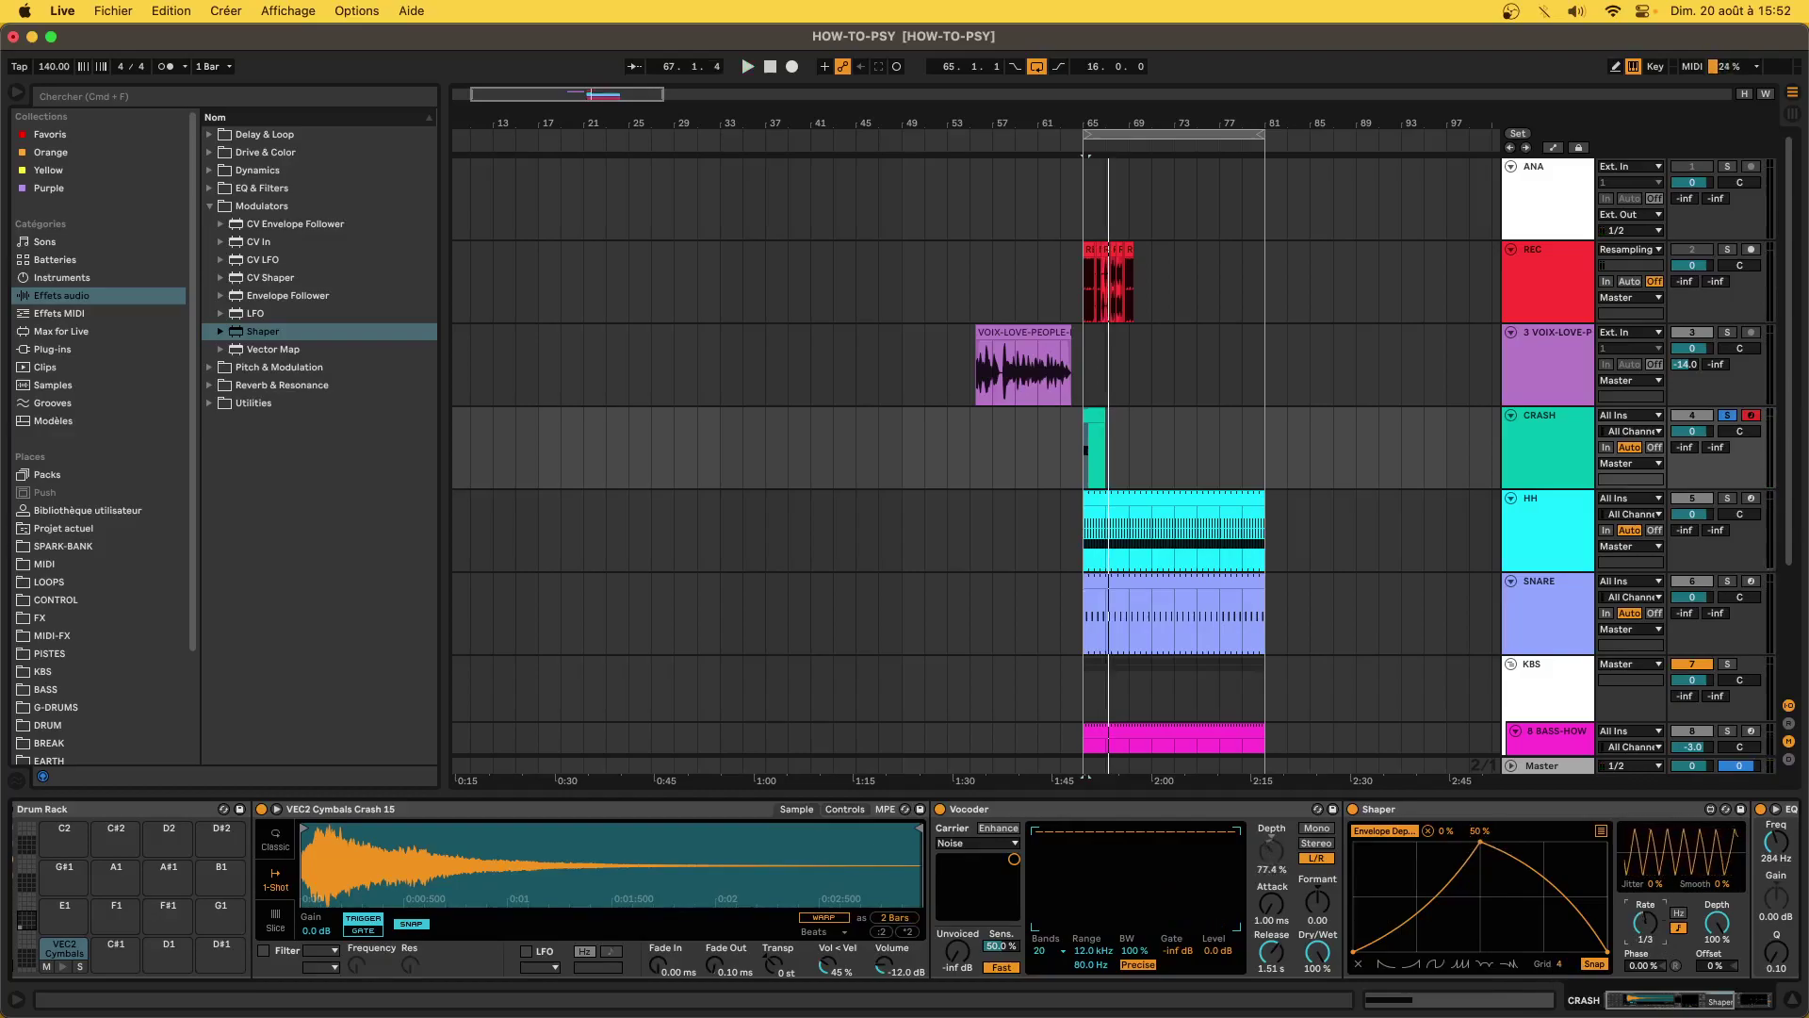
key("space")
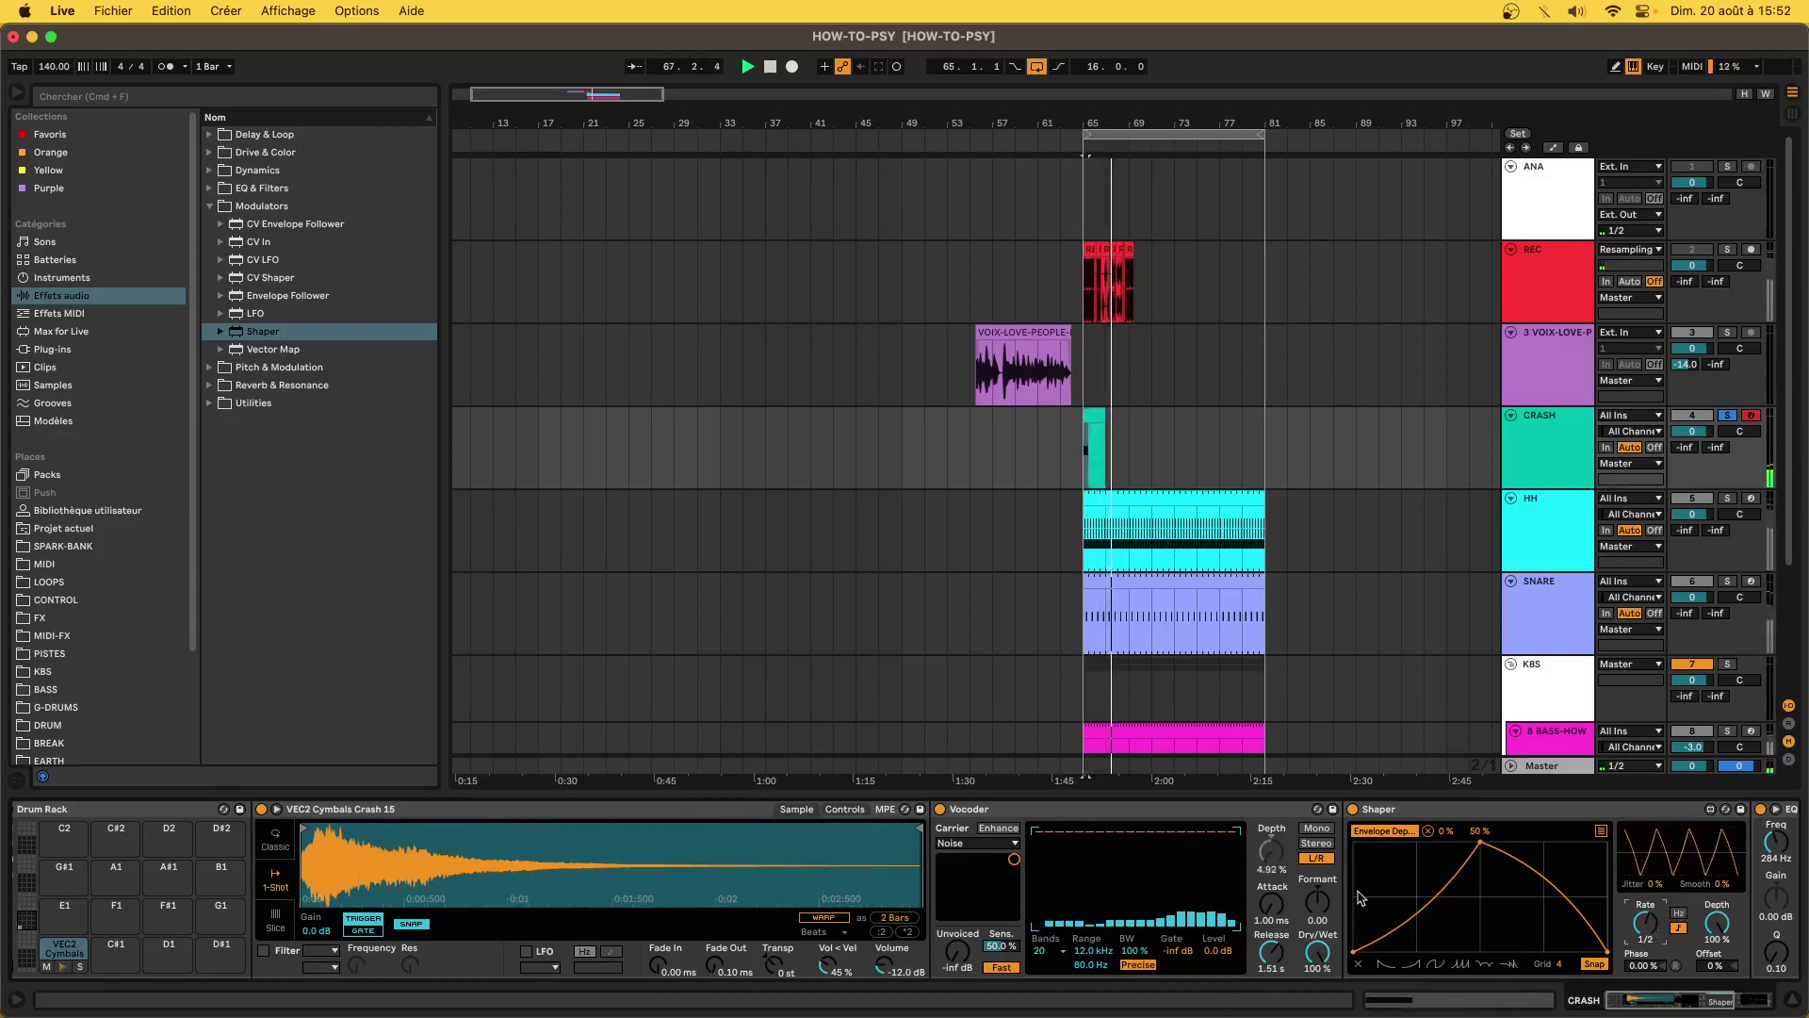
key("space")
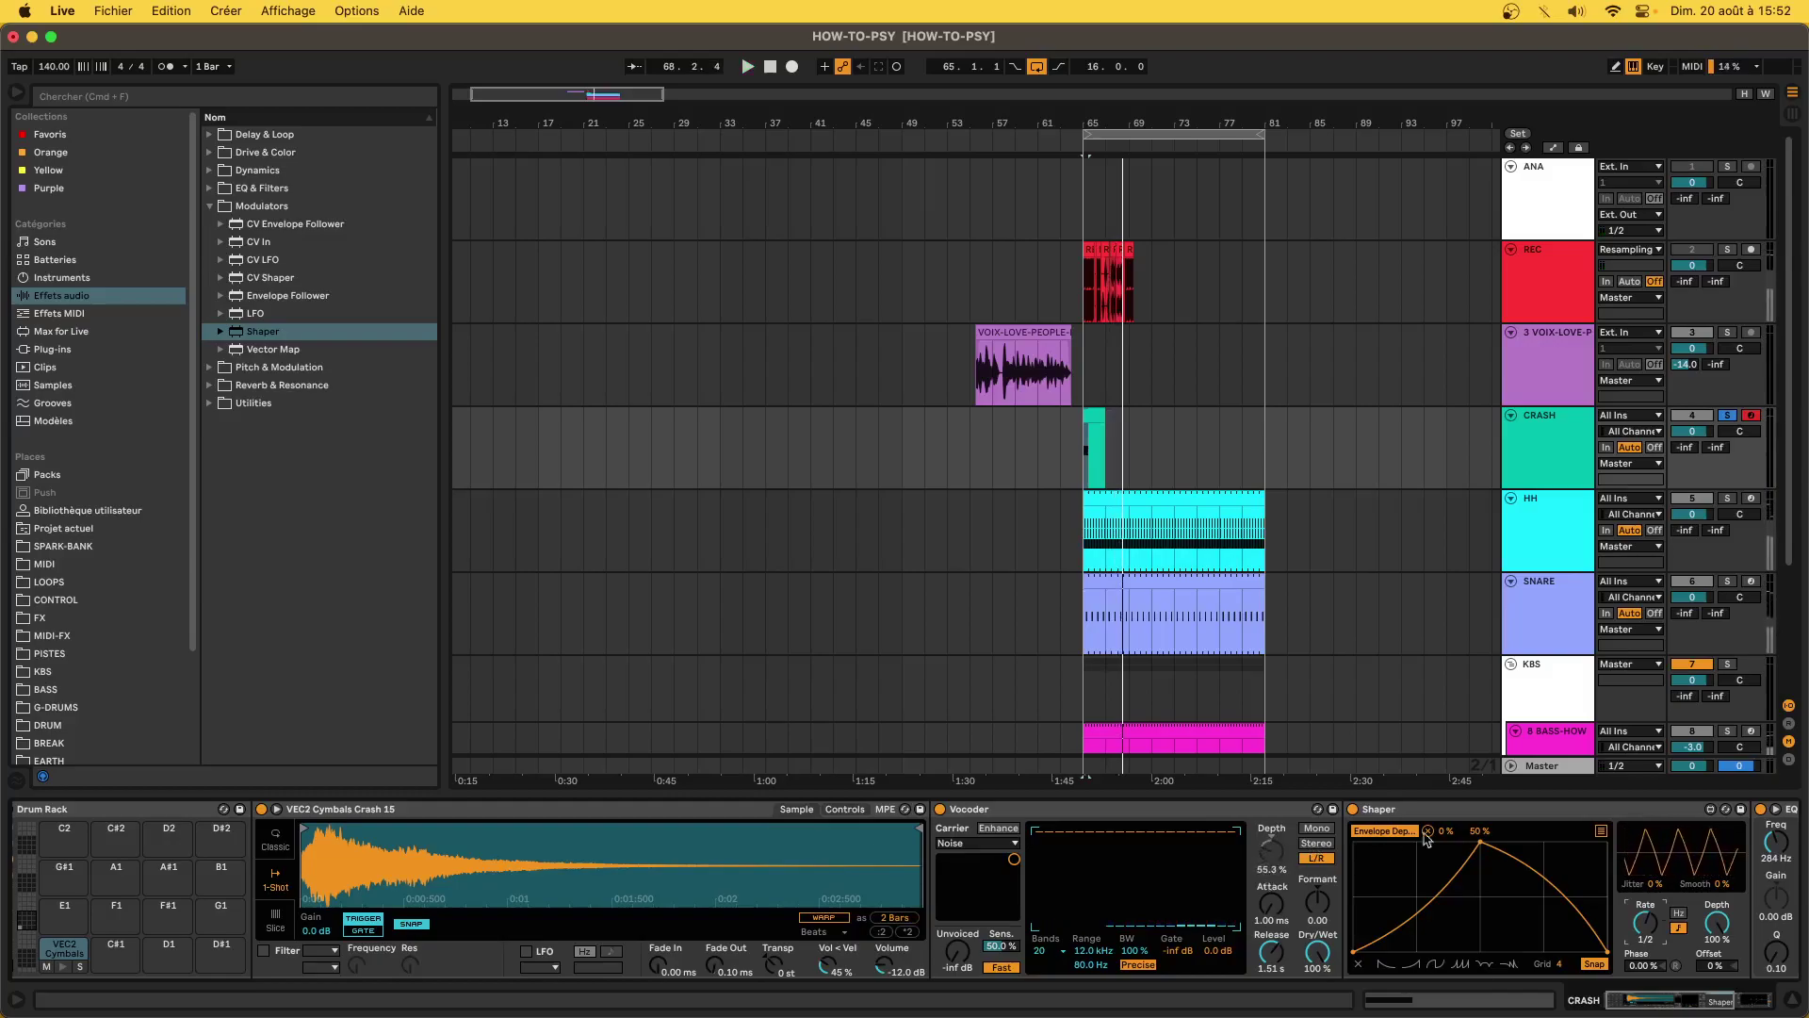
- Try Shaper mapping minimums of 17% and 23% during playback and return the minimum to 0%
left_click_drag(1442, 830, 1442, 821)
key("space")
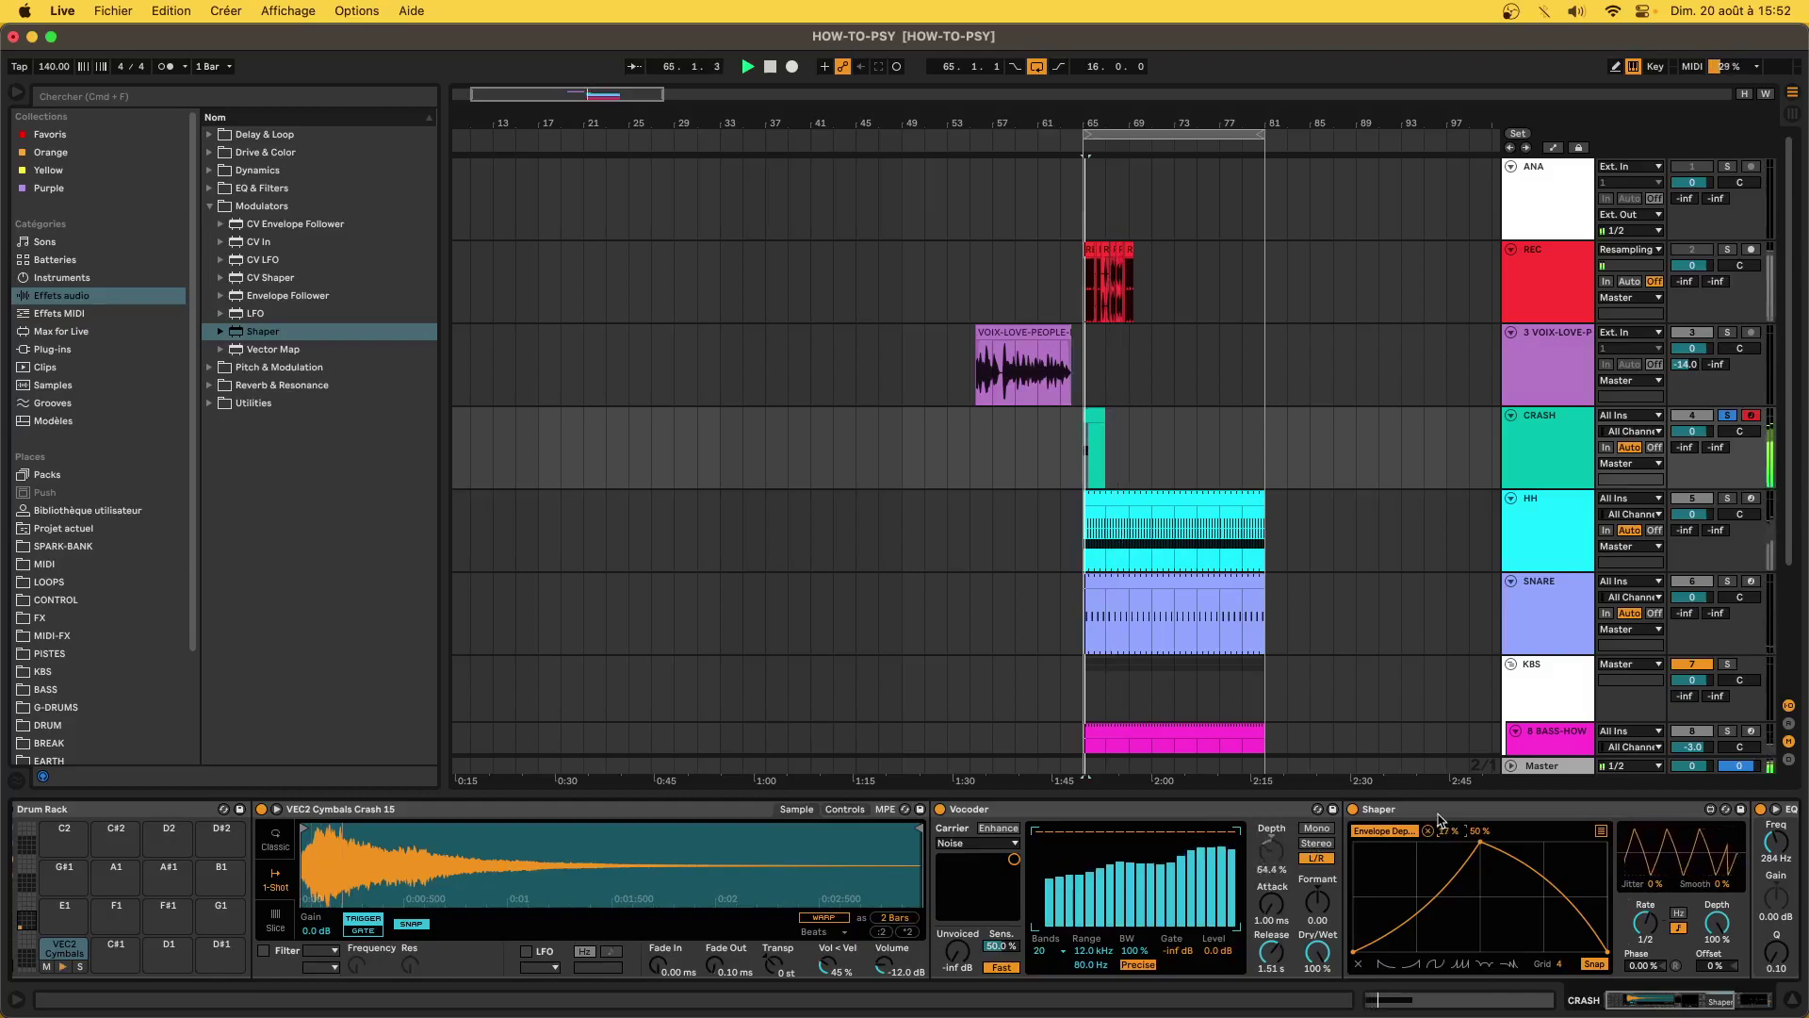
left_click_drag(1448, 830, 1447, 823)
key("space")
key("space")
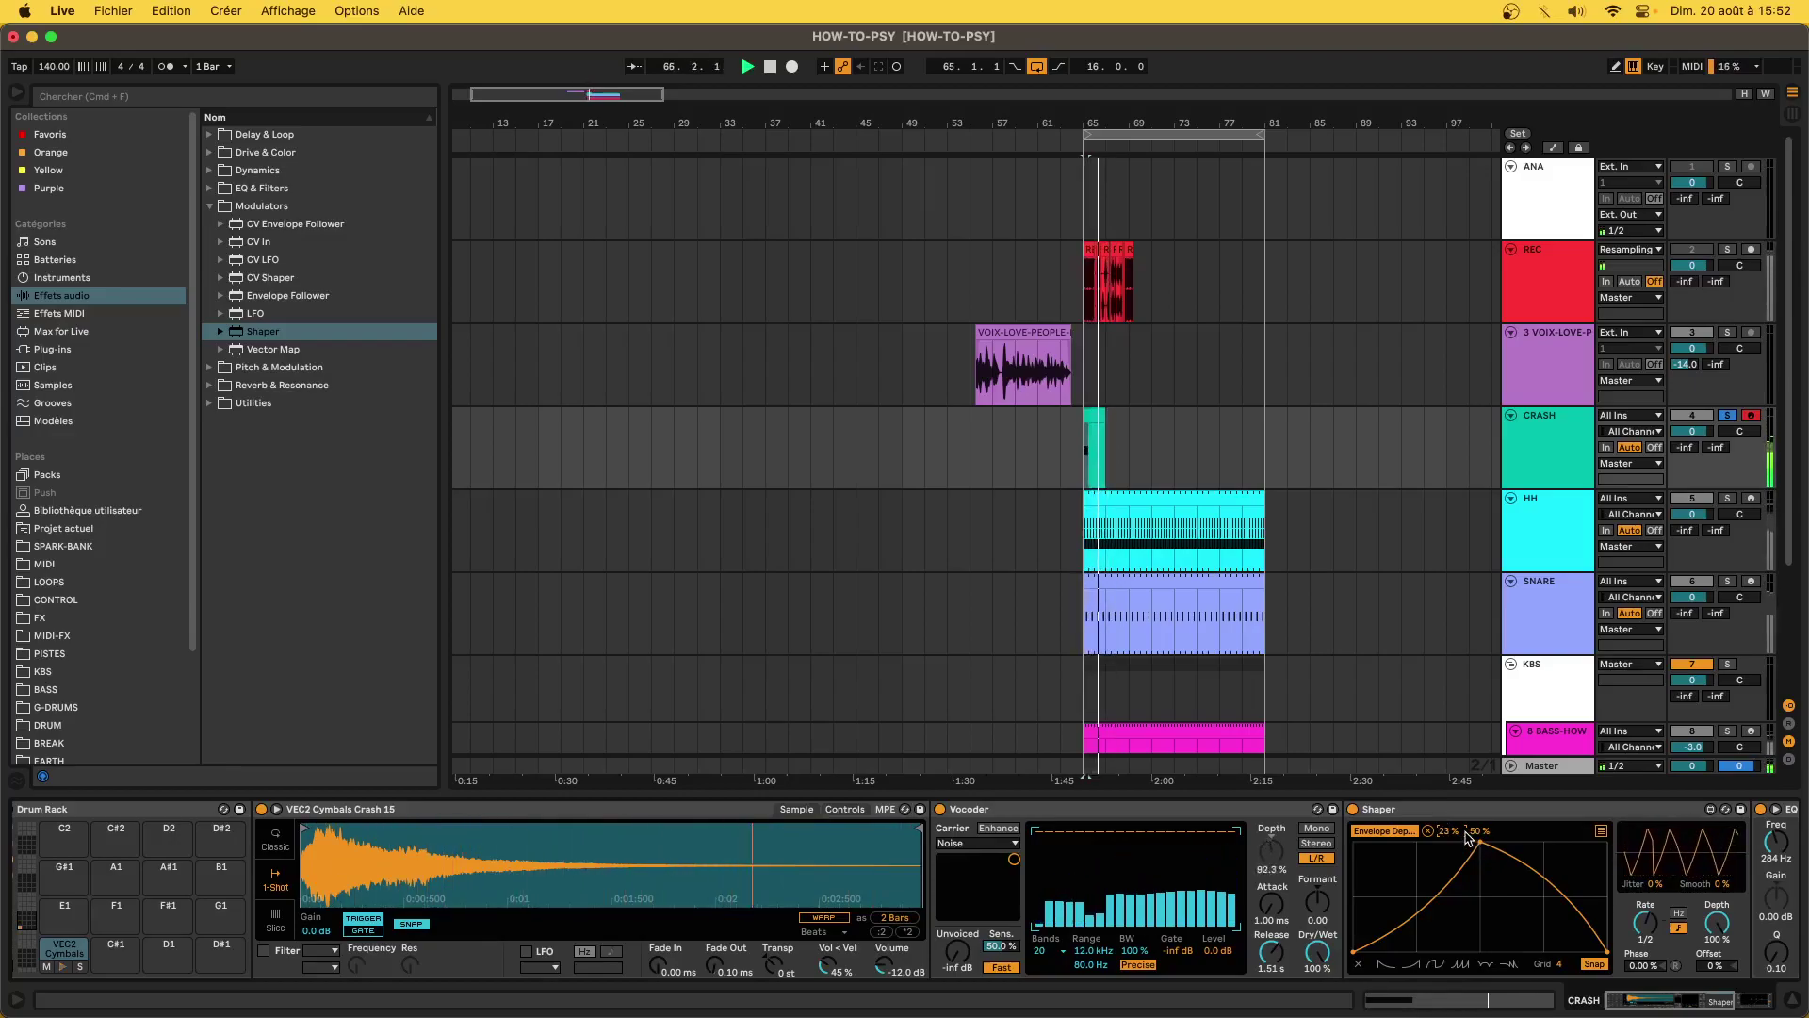
left_click_drag(1449, 833, 1449, 856)
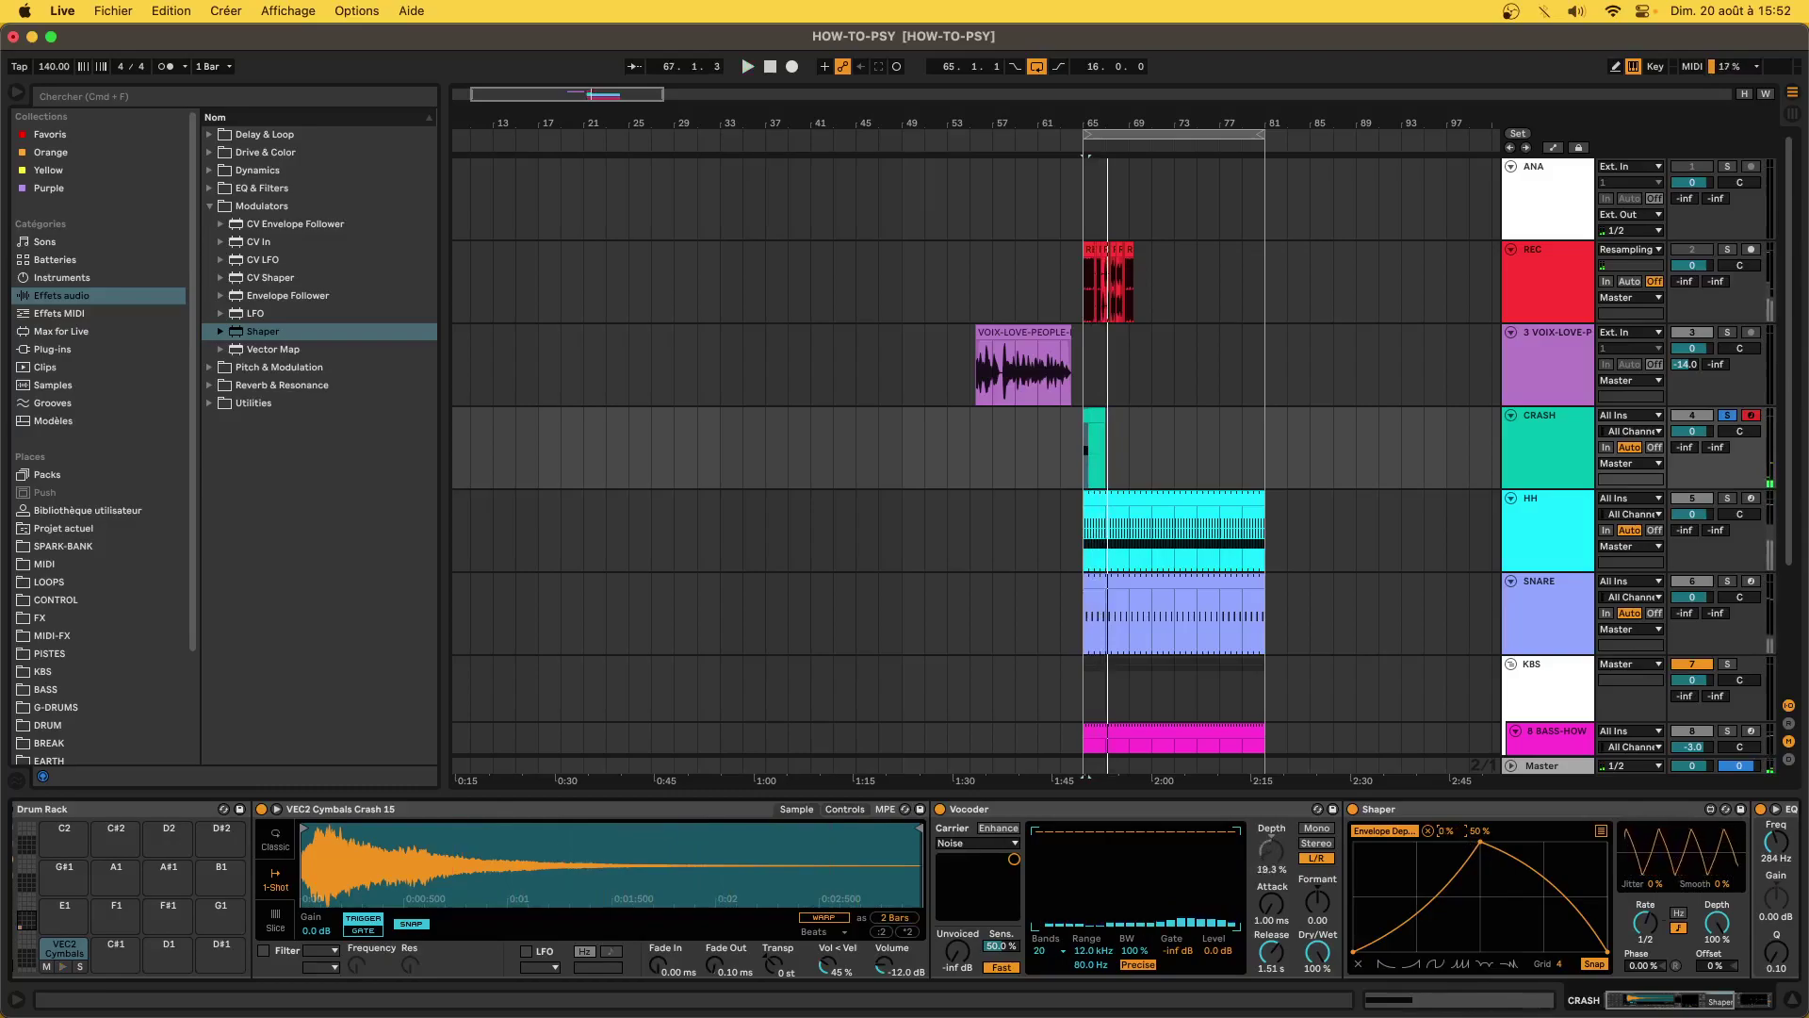
- Set the Shaper mapping maximum to 31% and the Vocoder's Release to 3.93 s while listening to the crash
left_click(1470, 827)
key("space")
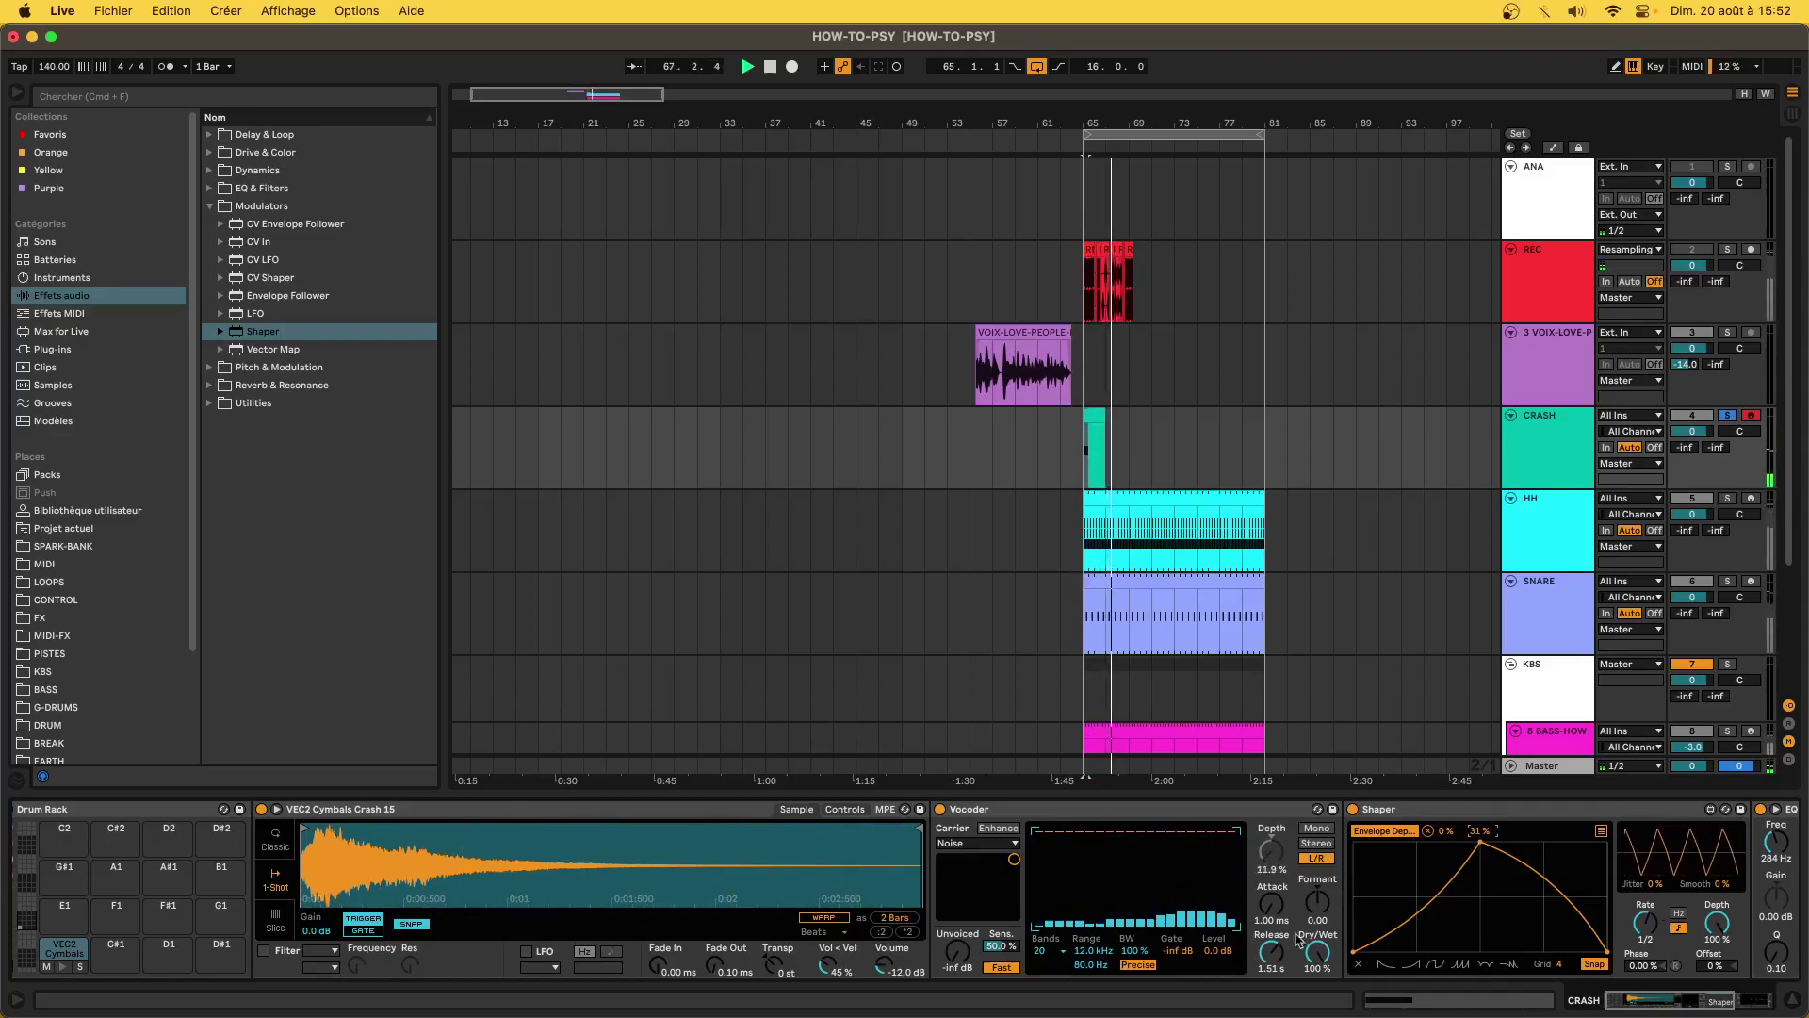
left_click_drag(1273, 952, 1274, 950)
key("space")
key("space")
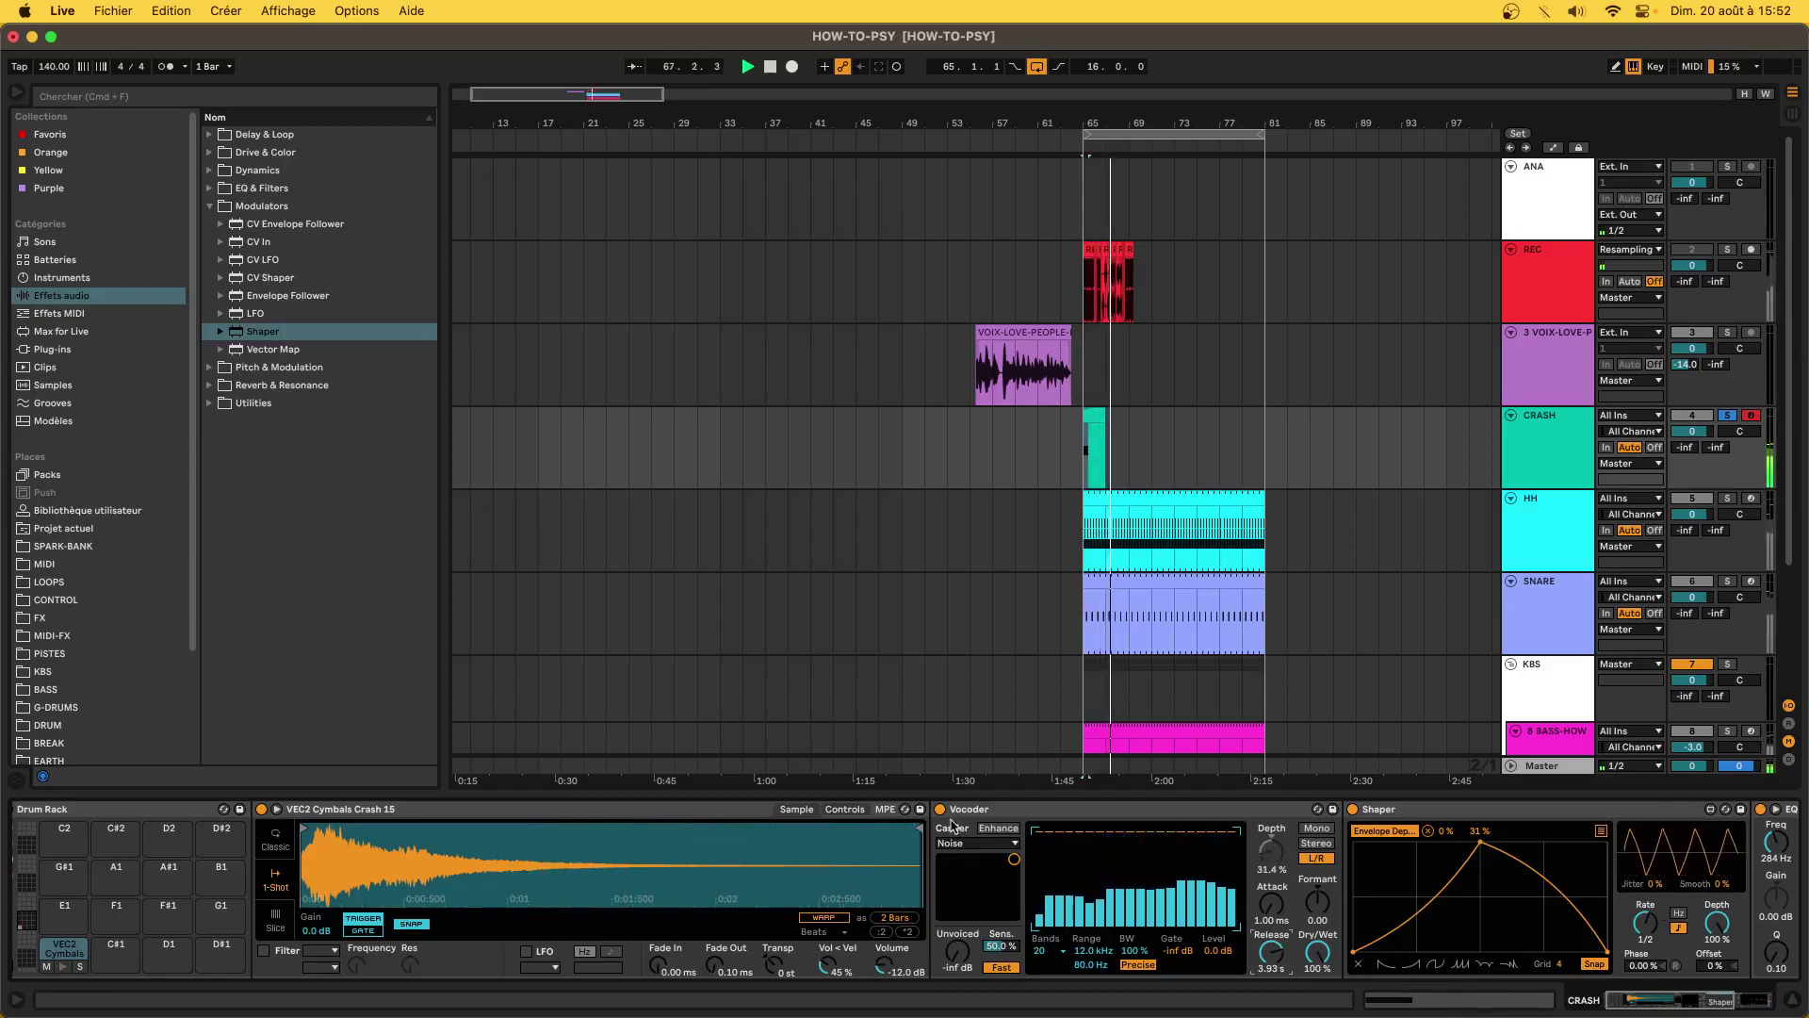
- Reduce the Vocoder to 8 bands and set its Dry/Wet to 51.5%, auditioning the crash
left_click(1044, 953)
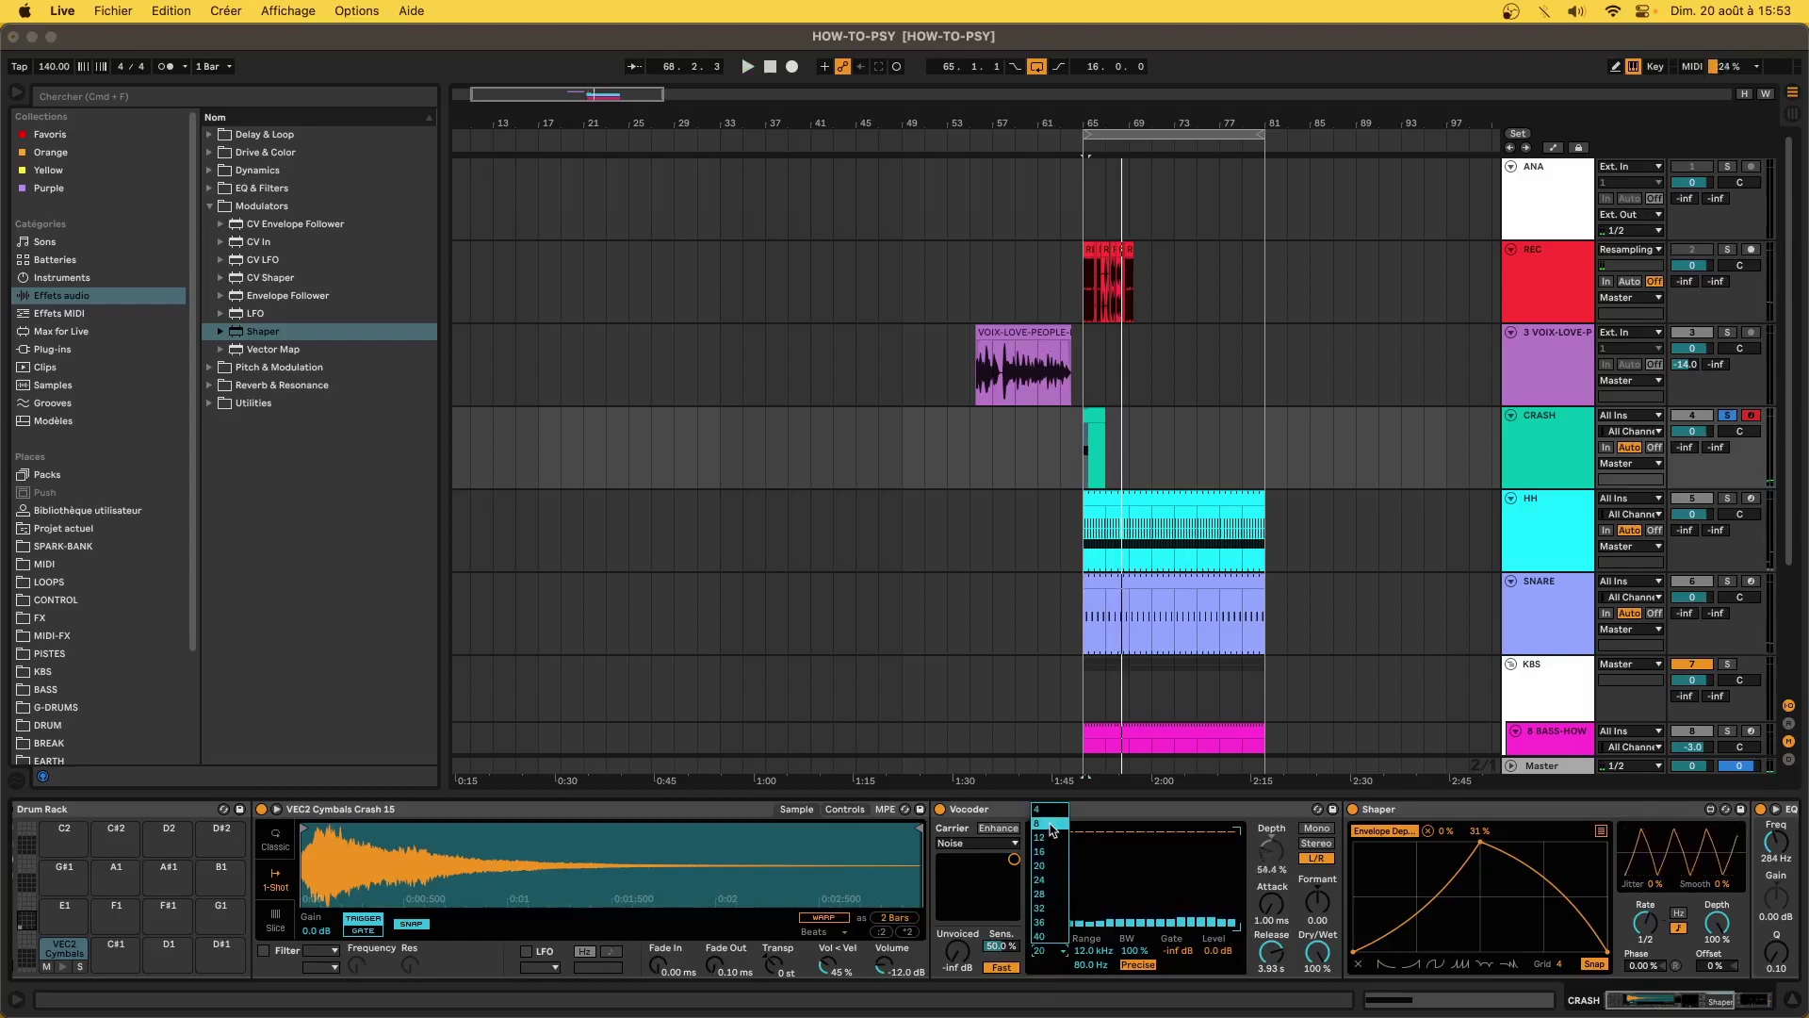
left_click(1053, 826)
key("space")
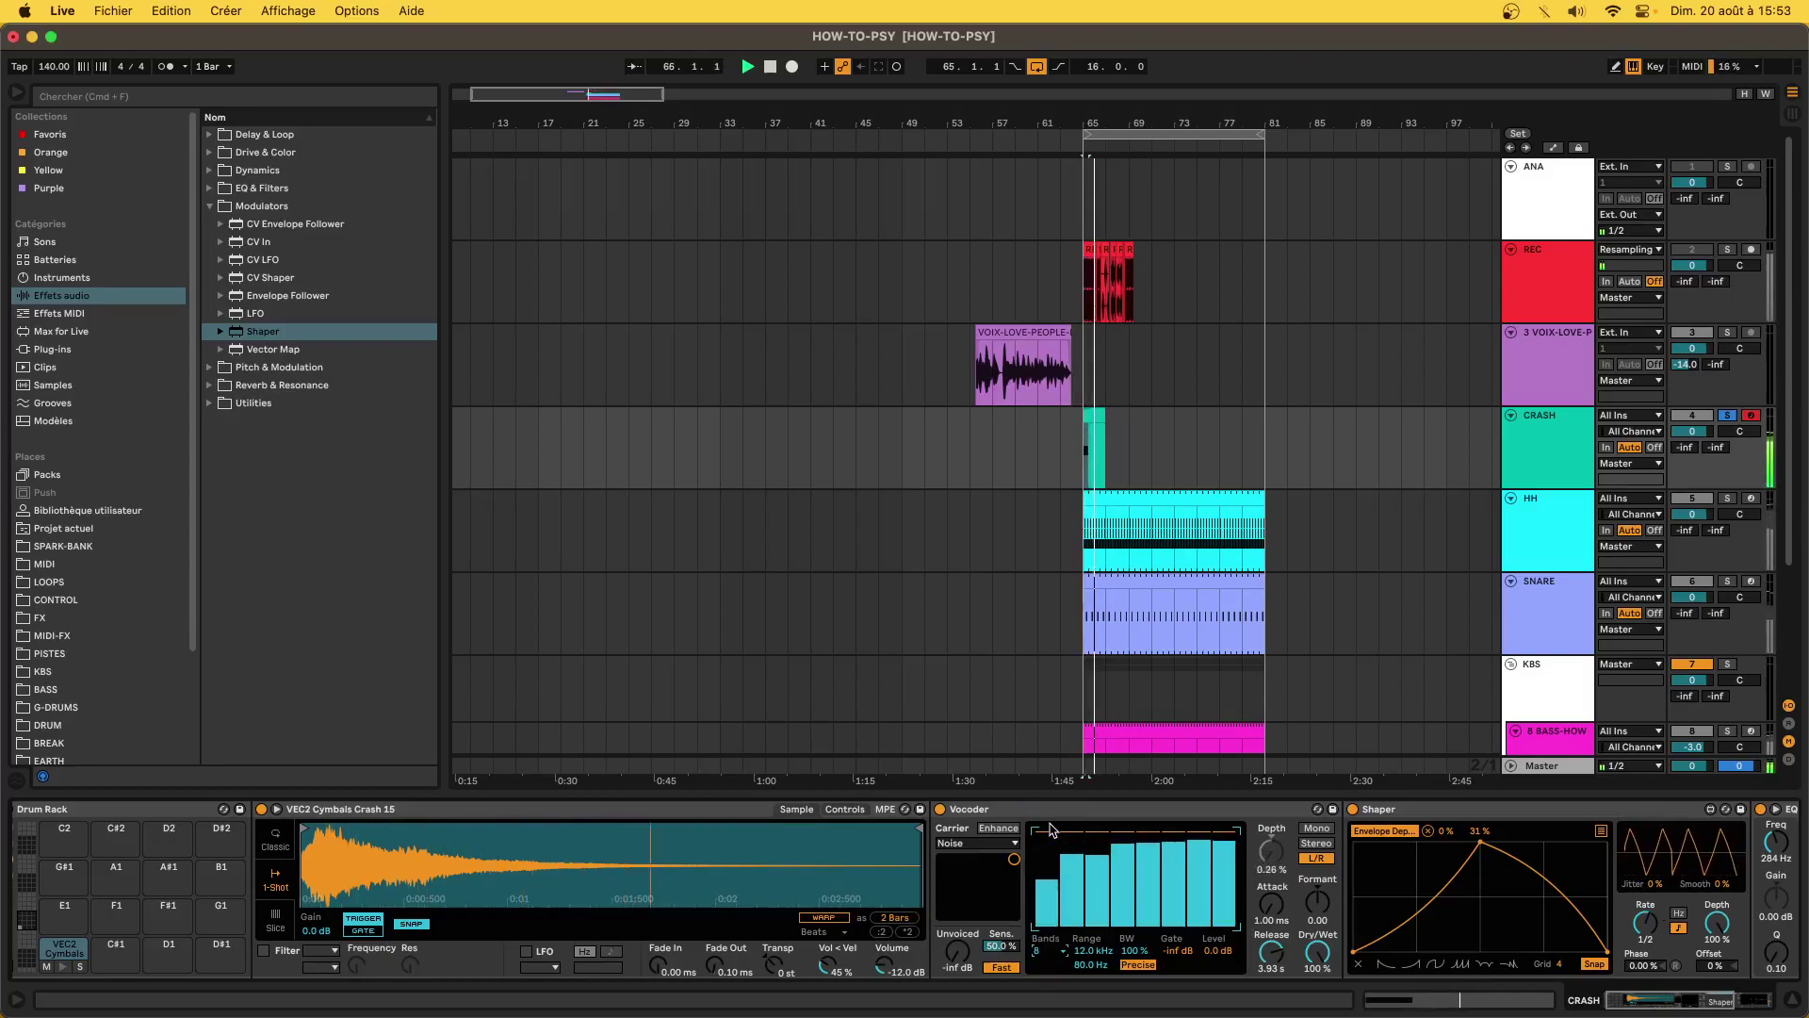
left_click_drag(1272, 906, 1317, 955)
key("space")
key("space")
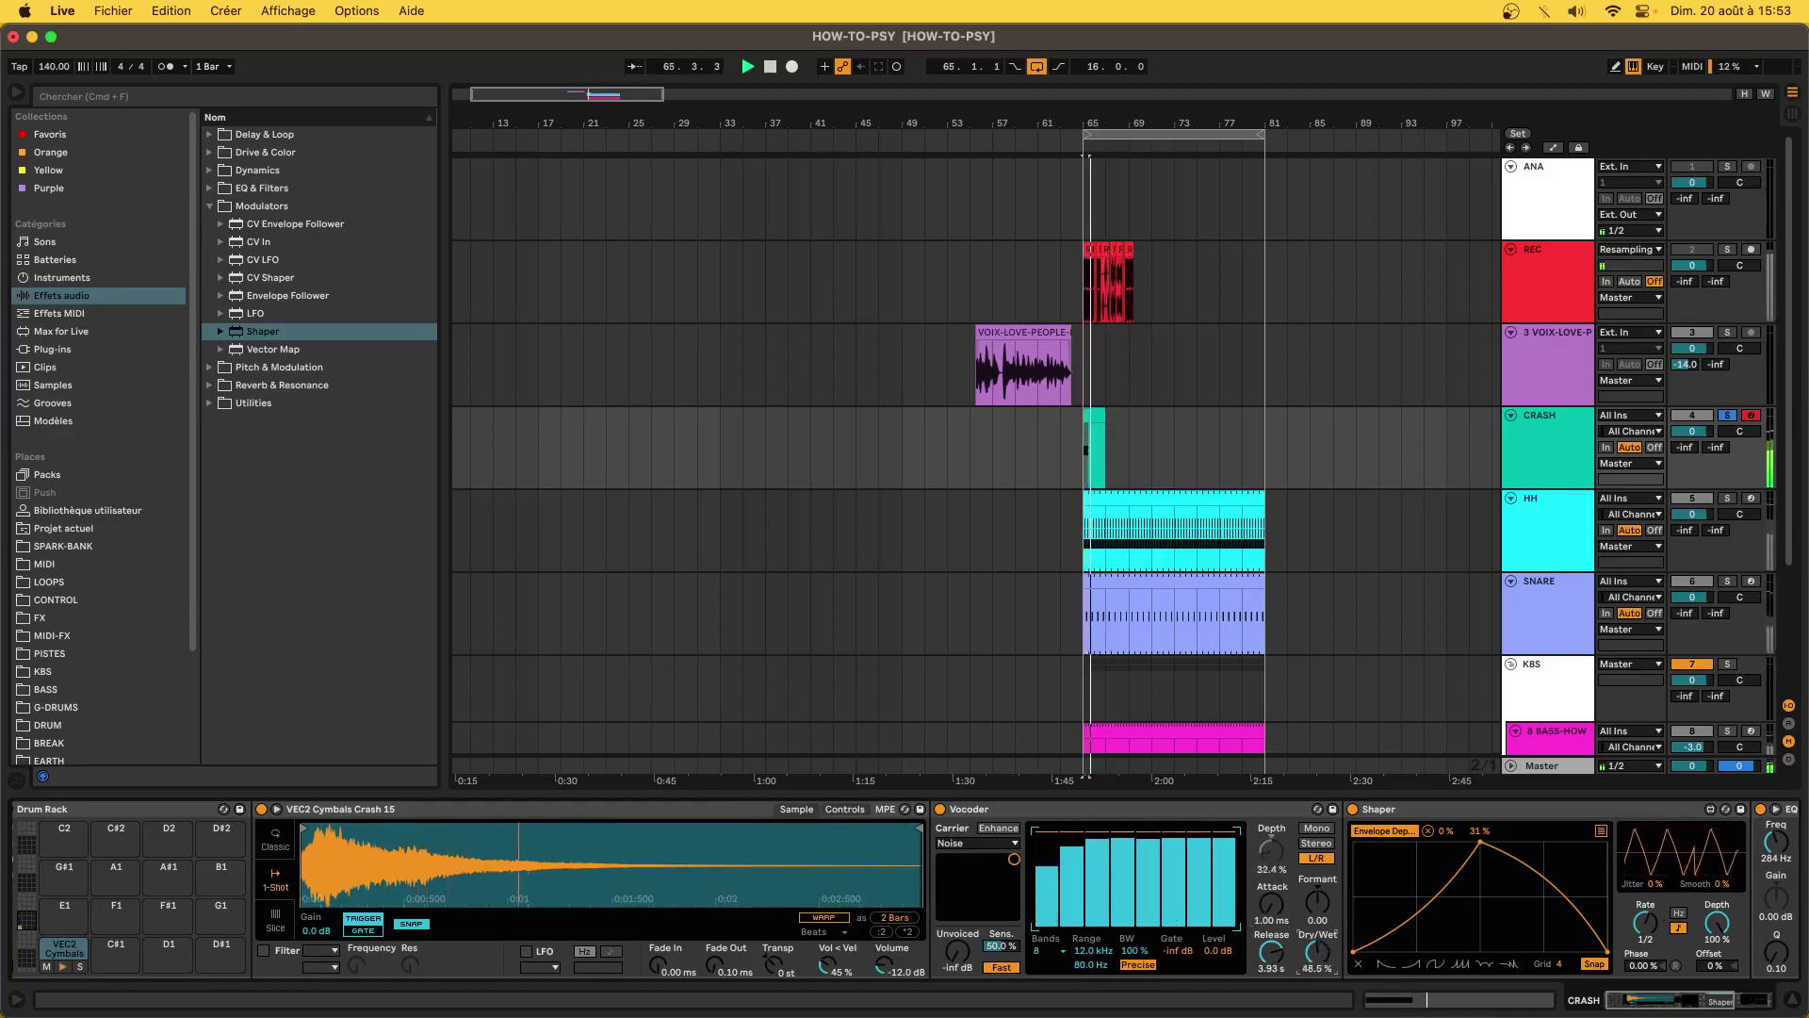
- Insert the Amp and Overdrive audio effects, in that order, between Shaper and EQ Eight
scroll(1326, 959, "right", 3)
scroll(1325, 958, "right", 5)
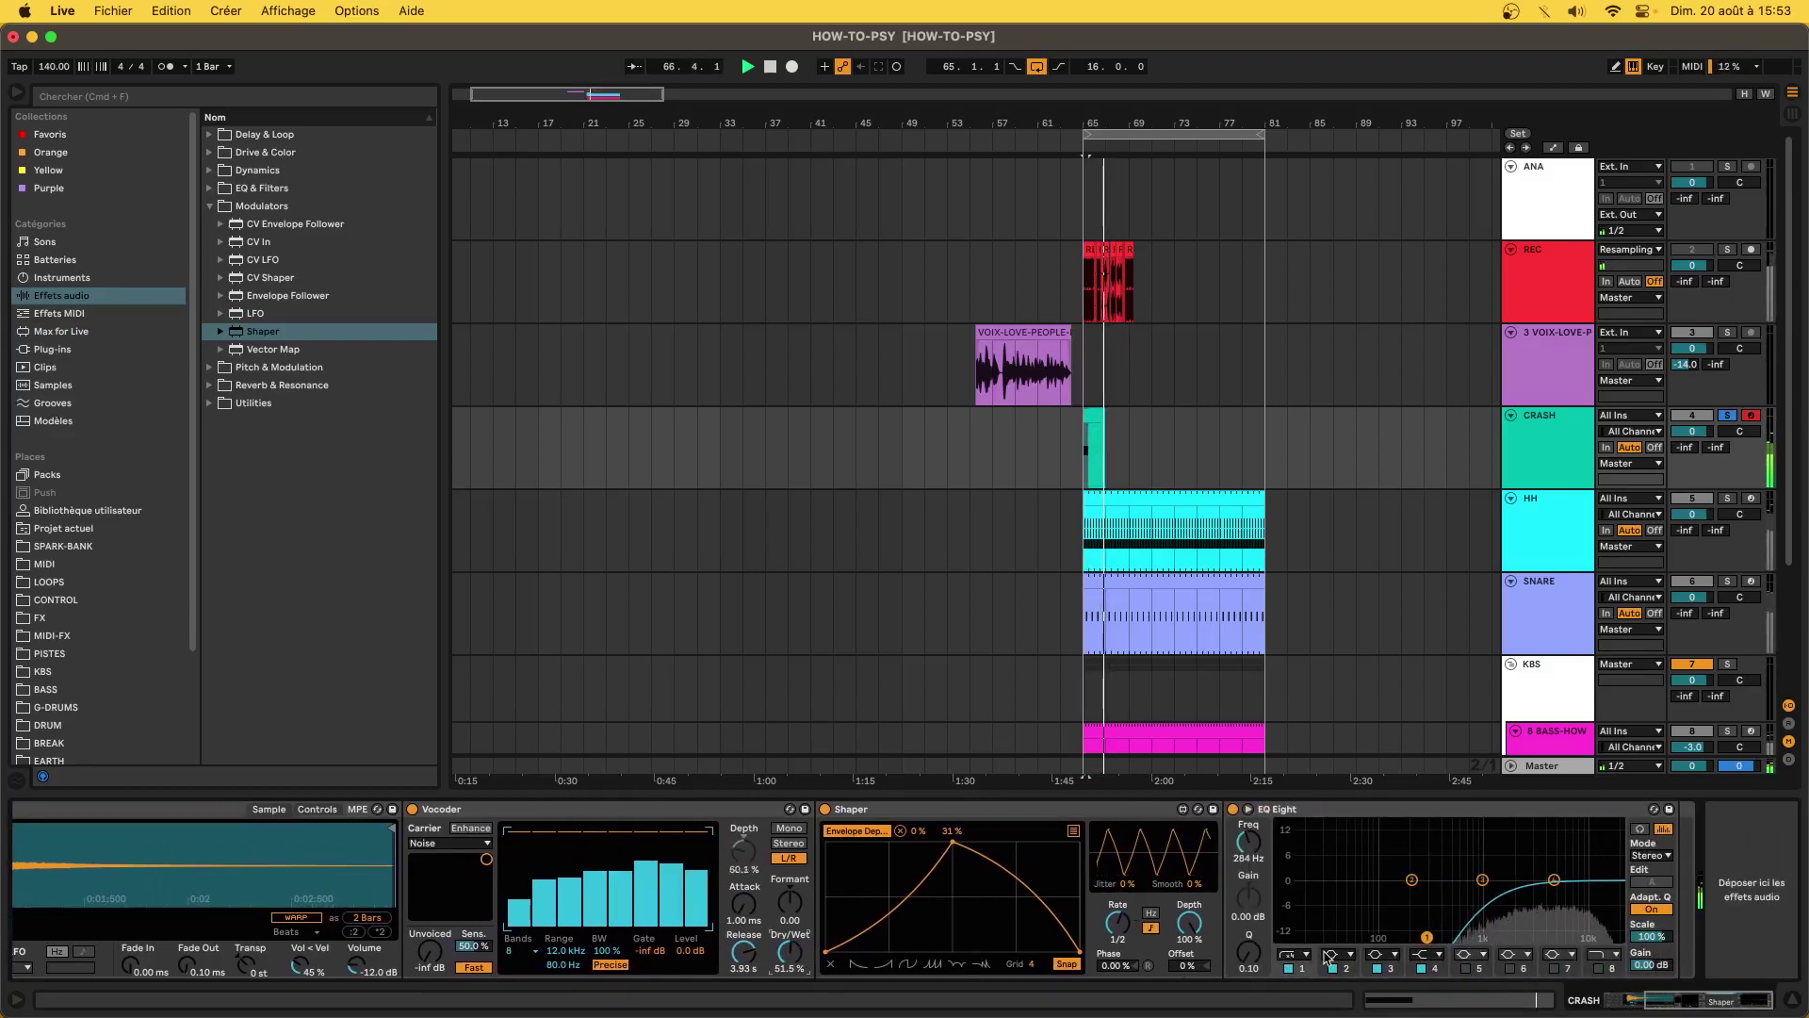
left_click(108, 280)
left_click(108, 296)
left_click(108, 296)
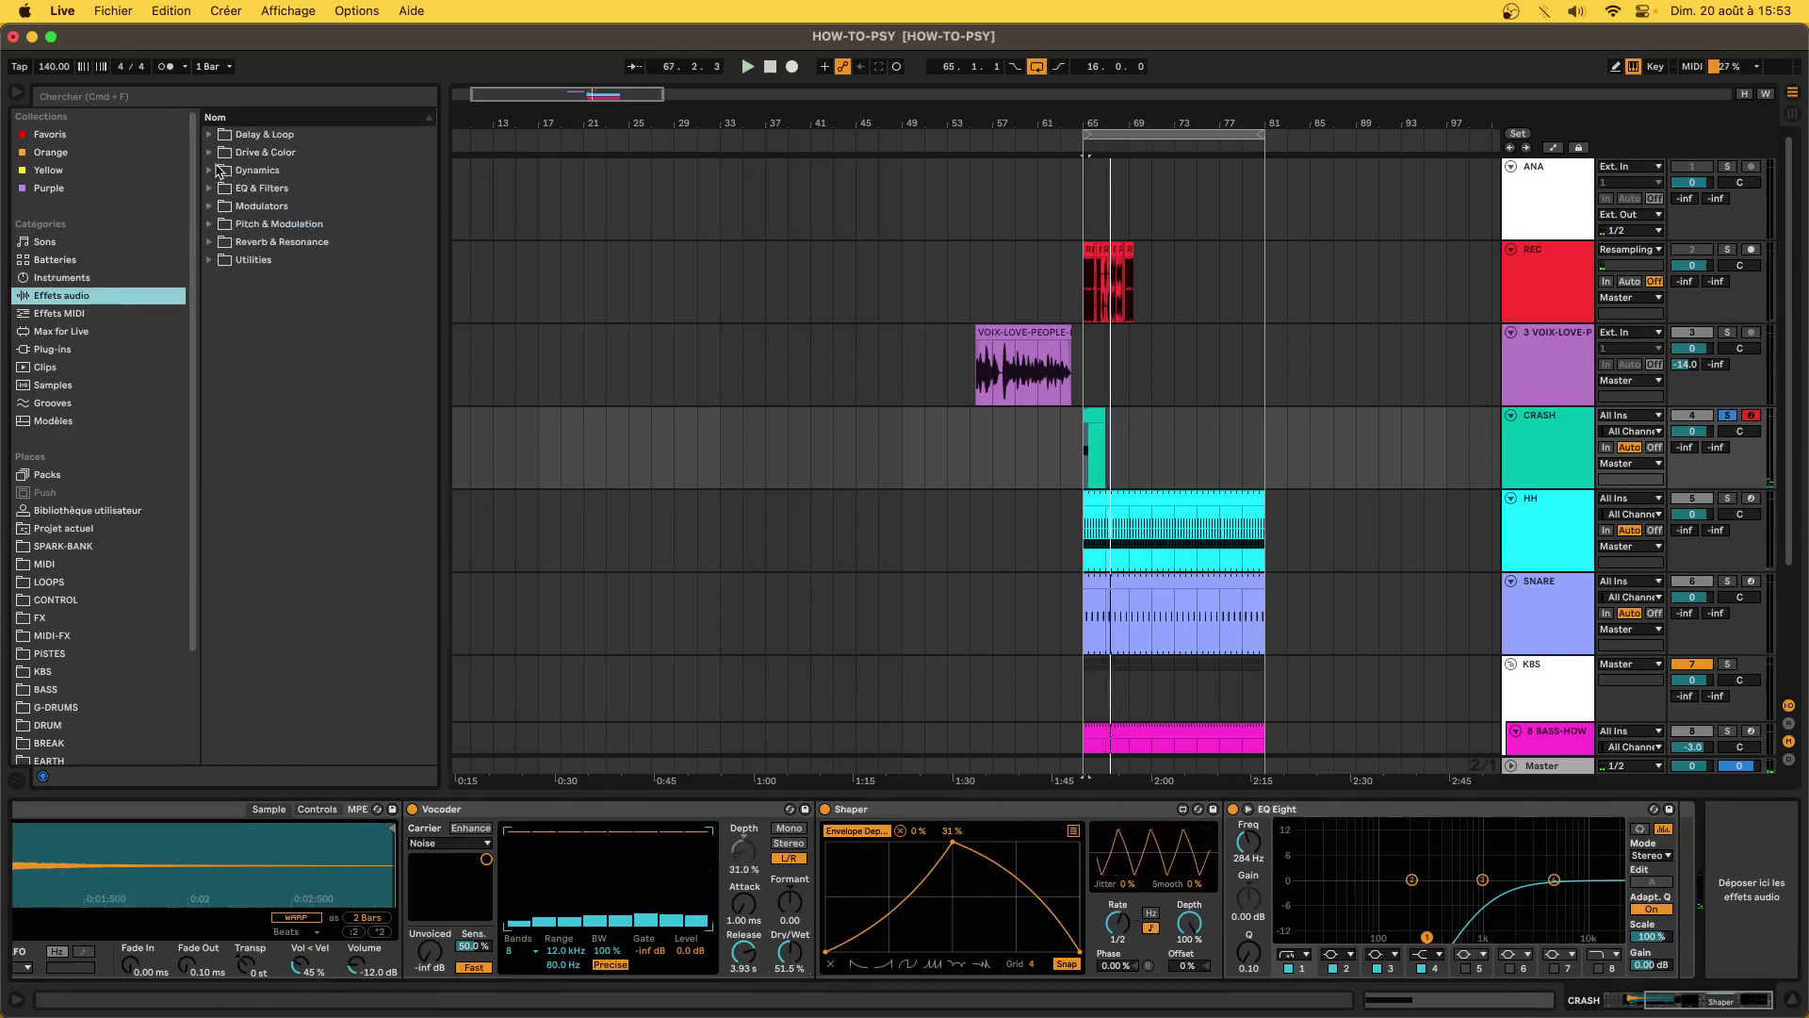
left_click(208, 152)
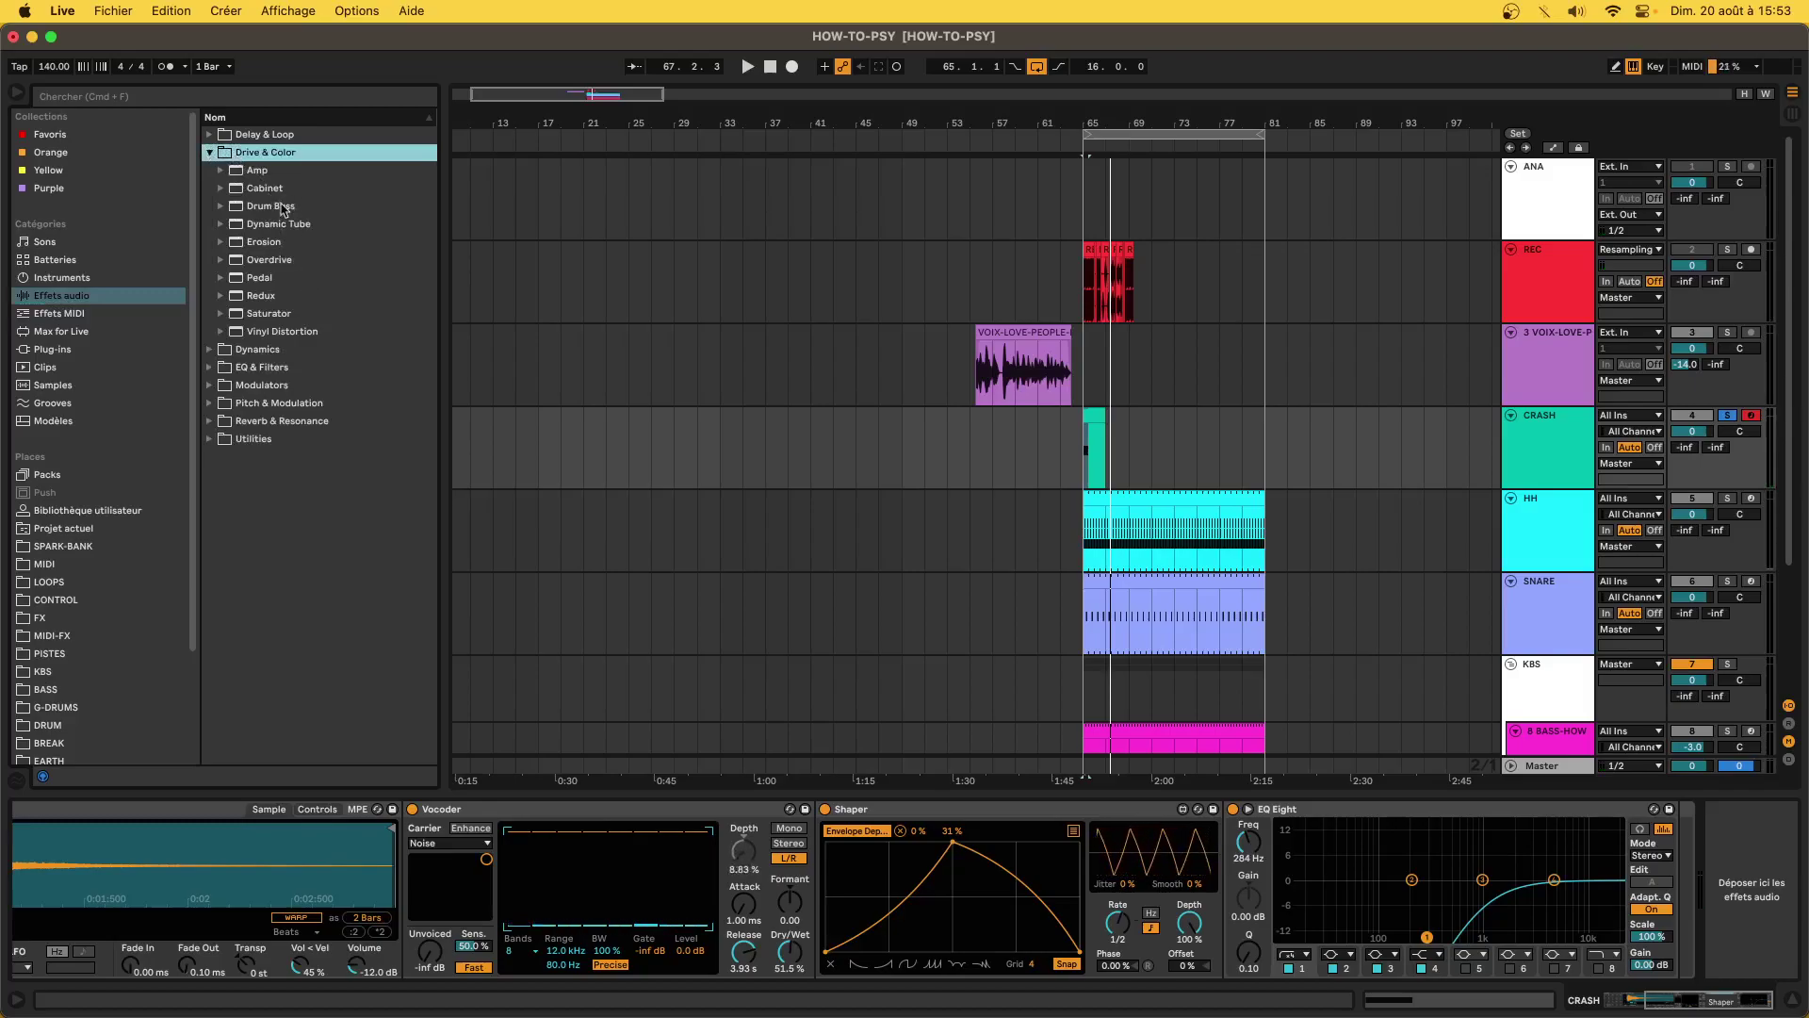
left_click(259, 171)
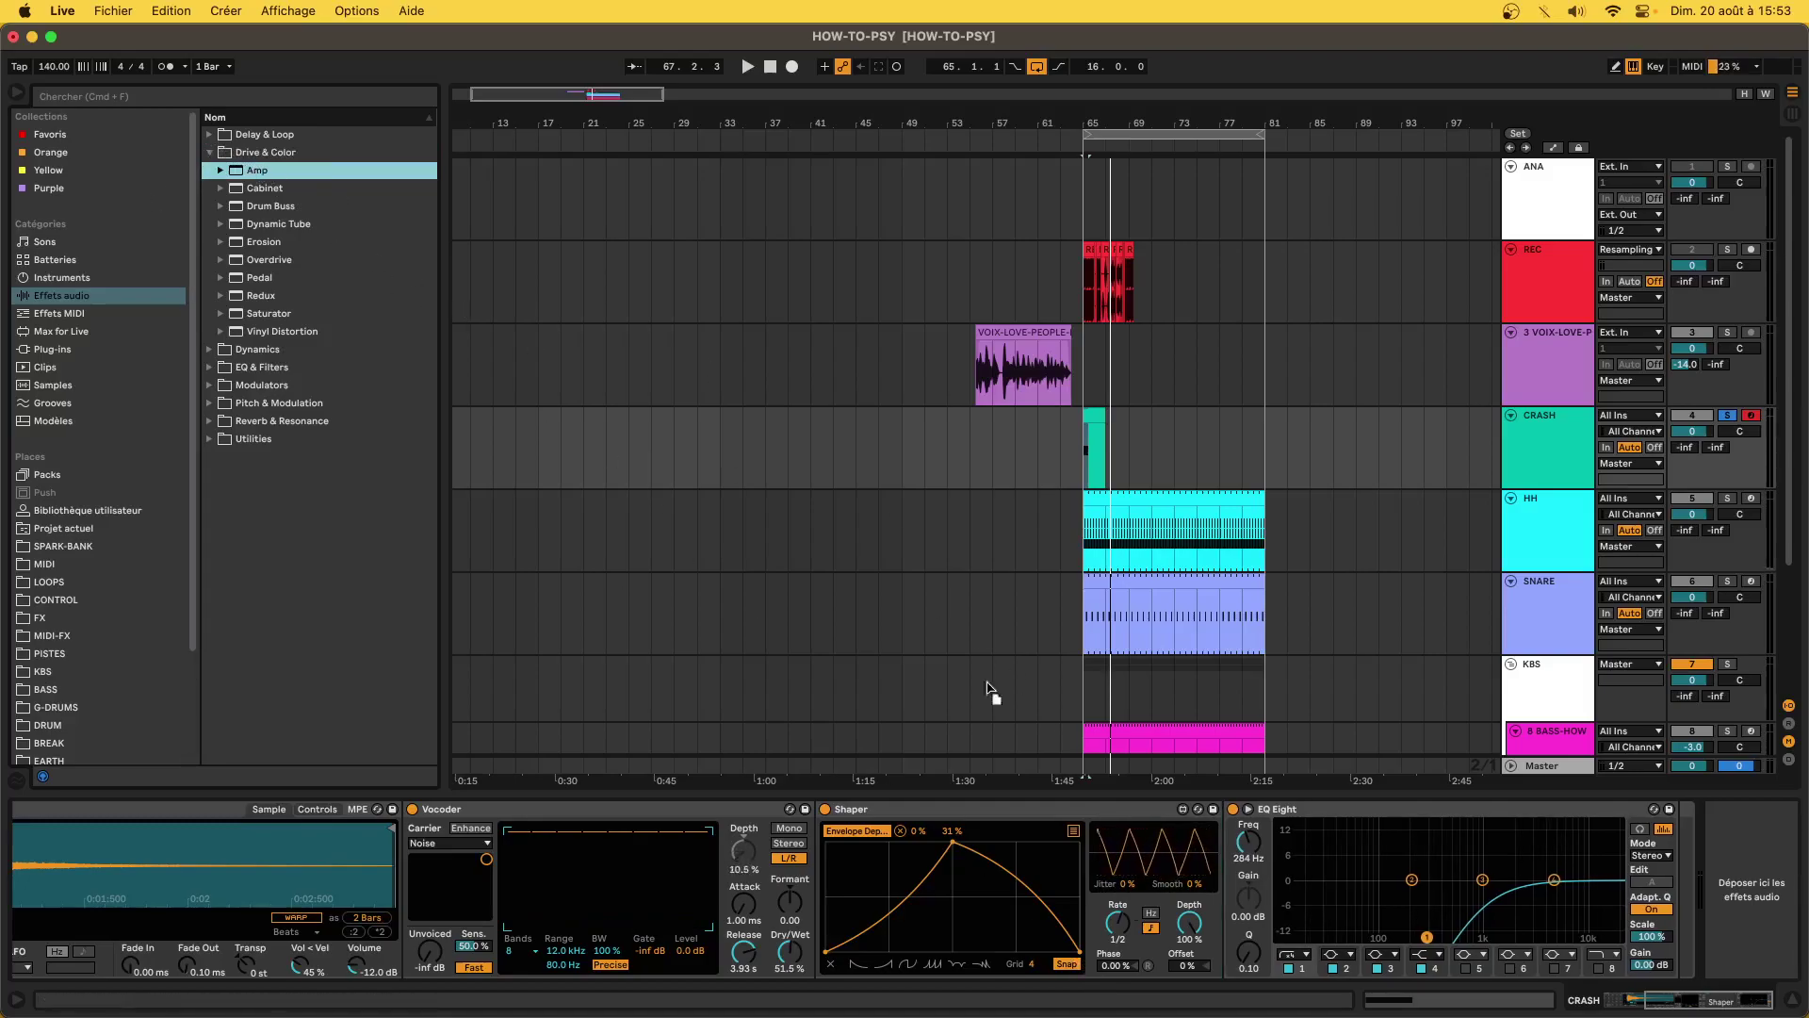
left_click_drag(980, 629, 905, 900)
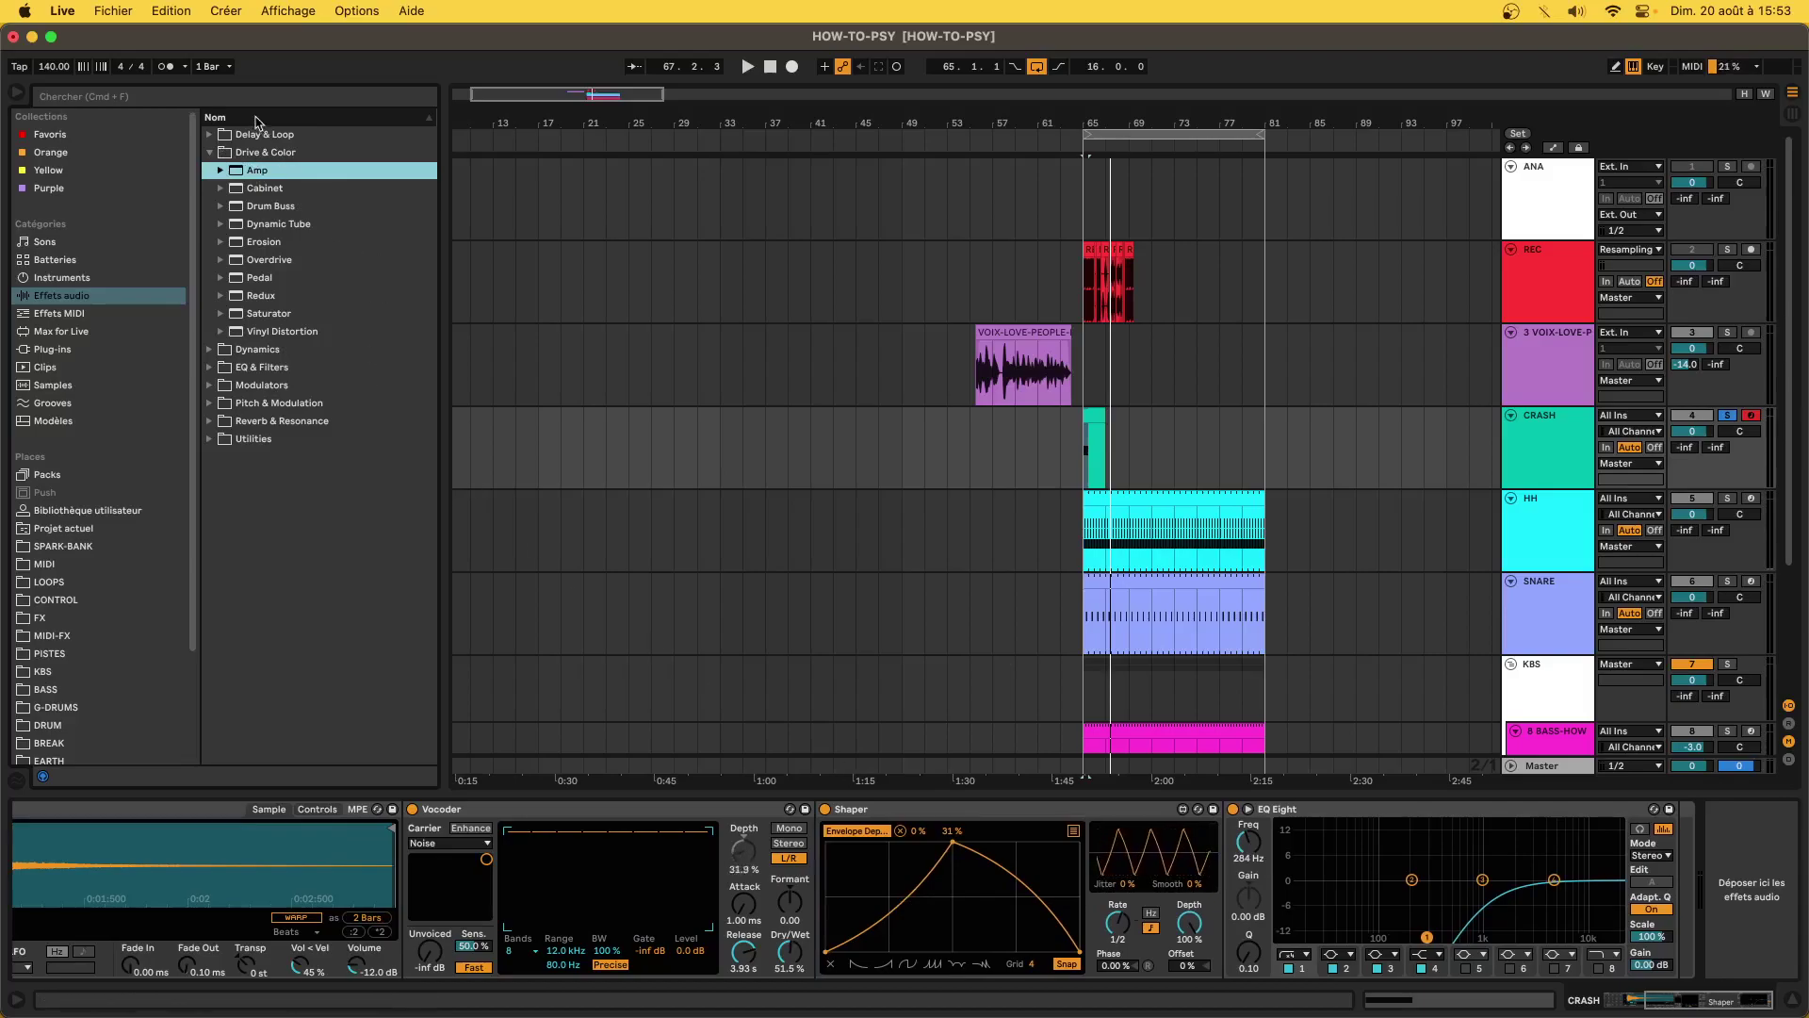
mouse_move(261, 177)
left_mouse_down()
mouse_move(490, 811)
mouse_move(603, 886)
mouse_move(1763, 886)
mouse_move(1717, 826)
mouse_move(1013, 816)
left_mouse_up()
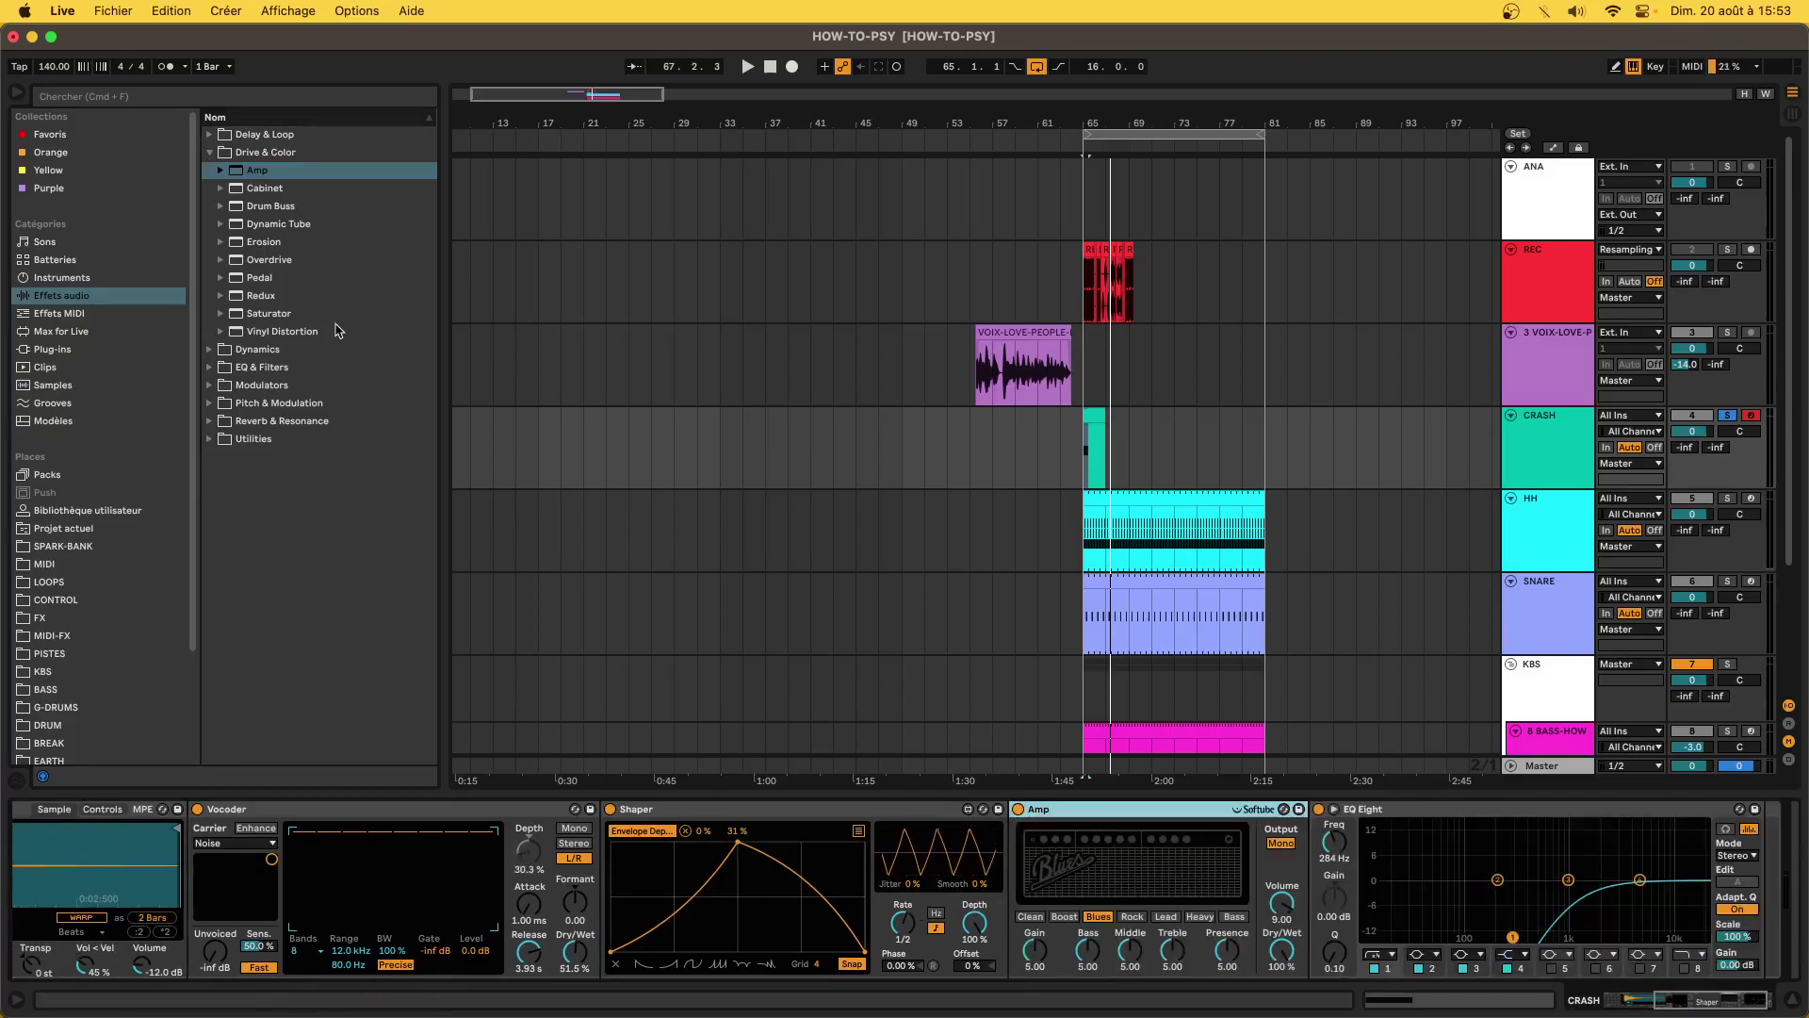
left_click_drag(271, 265, 1357, 872)
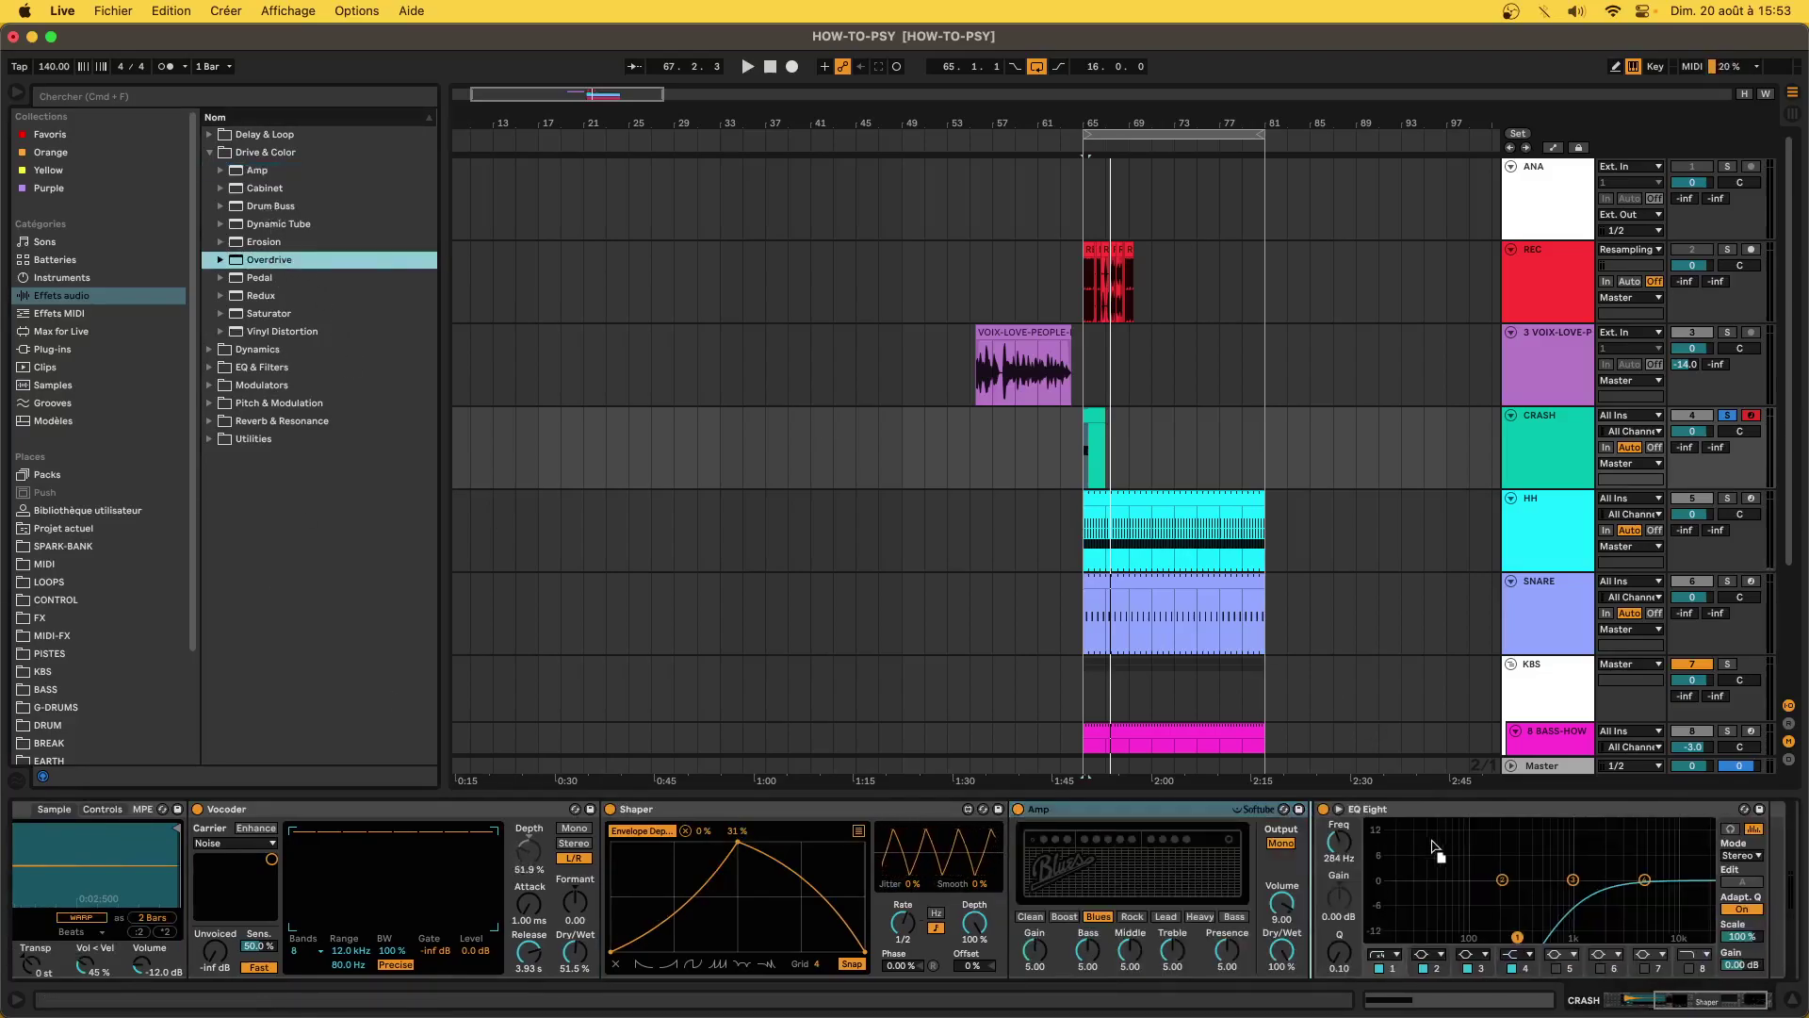
- Set Amp to Dual output, Clean and 20.6% Dry/Wet, and Overdrive to 15% Dry/Wet with 34% Tone, then listen
left_click(1282, 844)
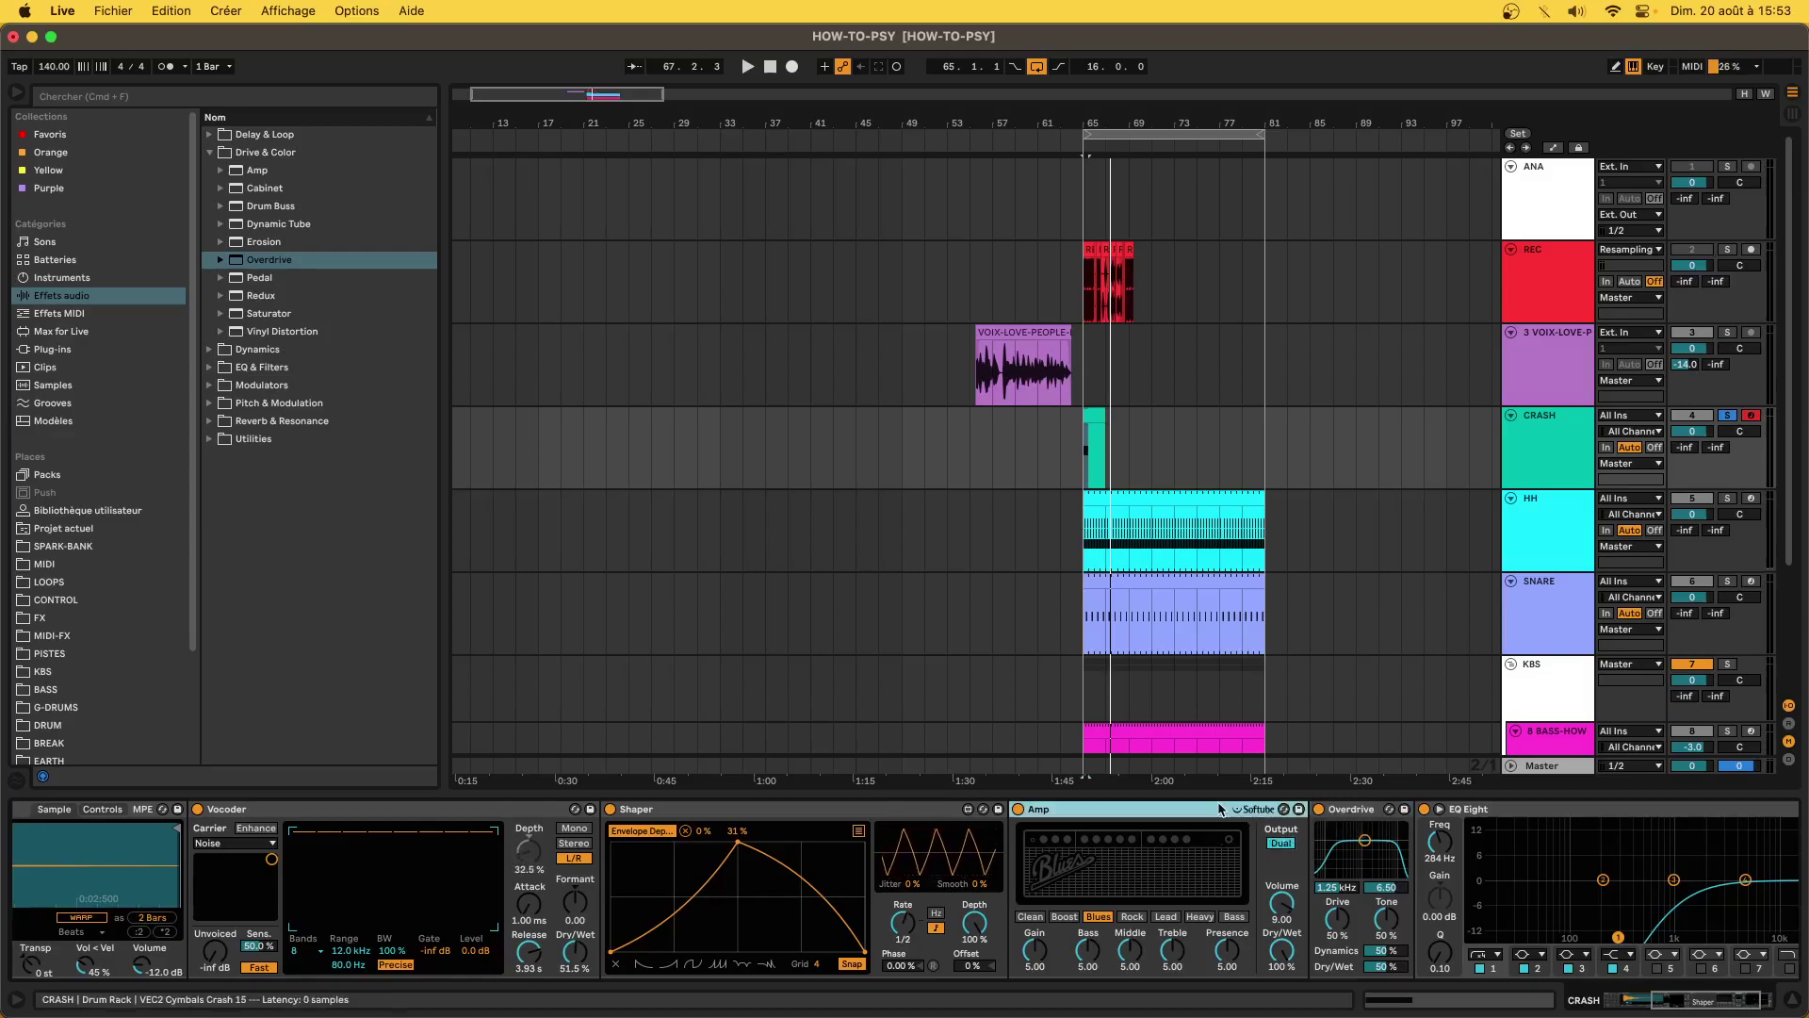
left_click_drag(1293, 938, 1293, 971)
left_click(1031, 917)
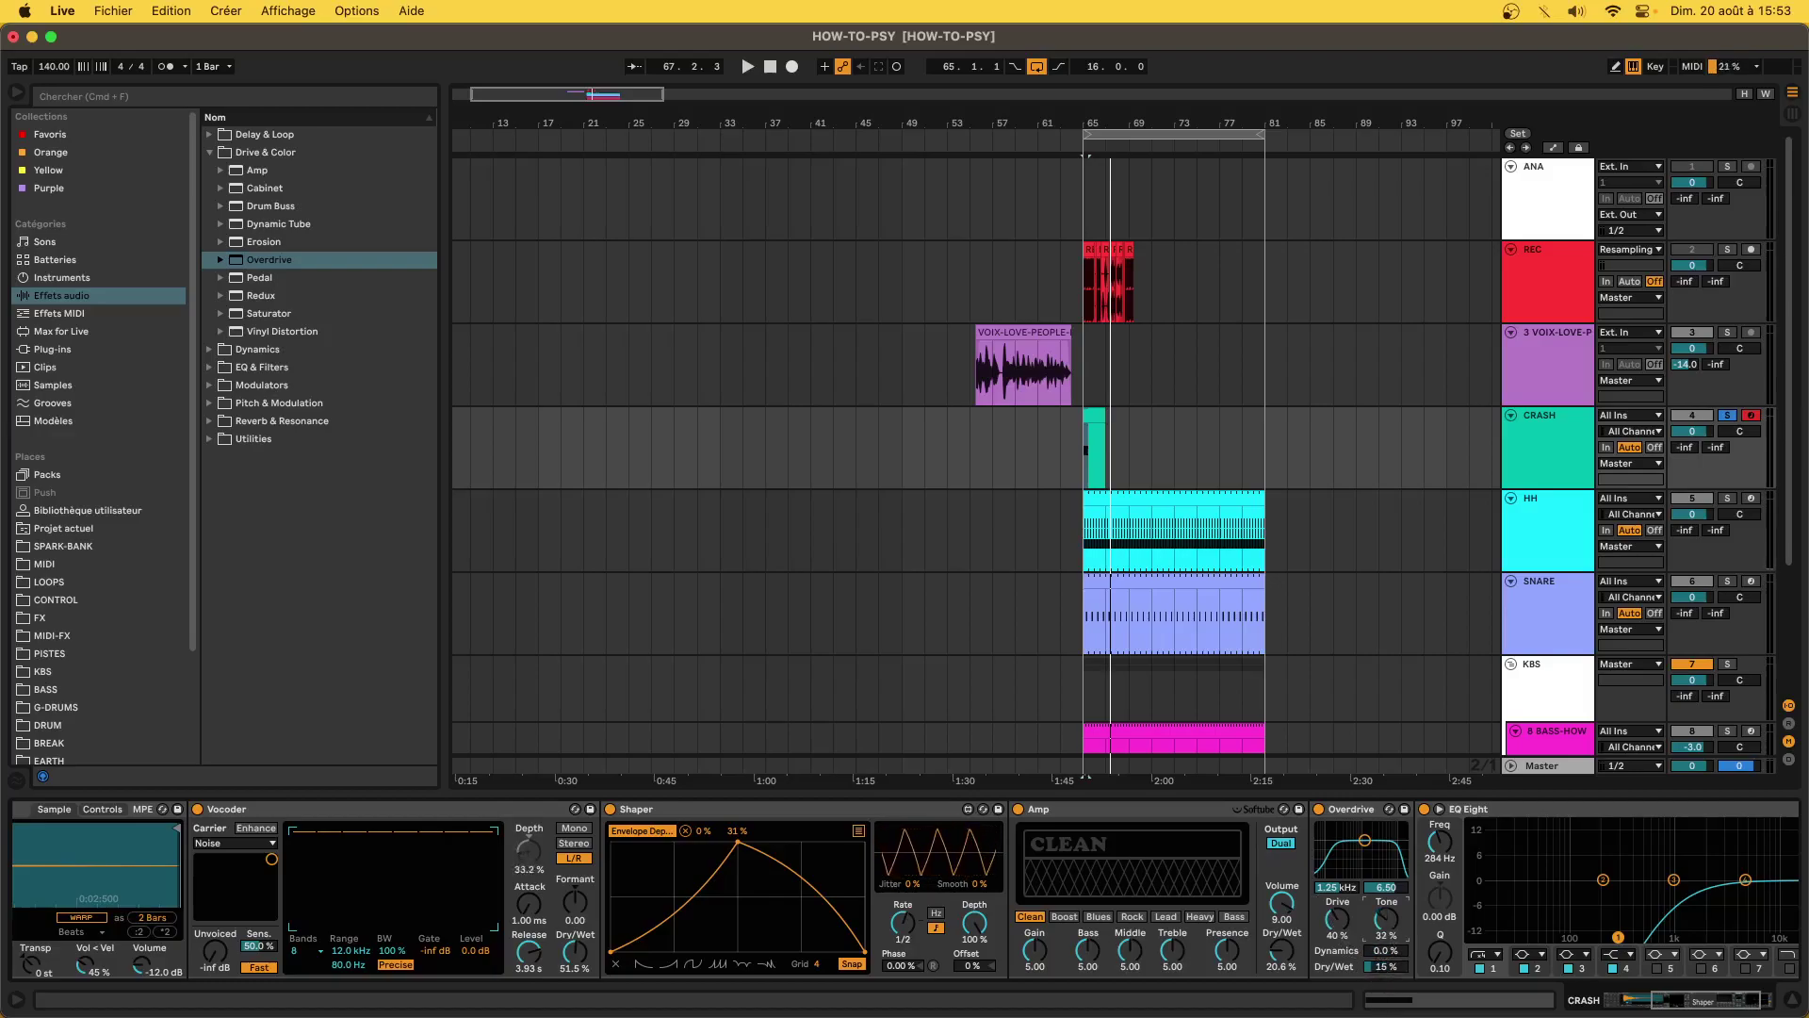
key("space")
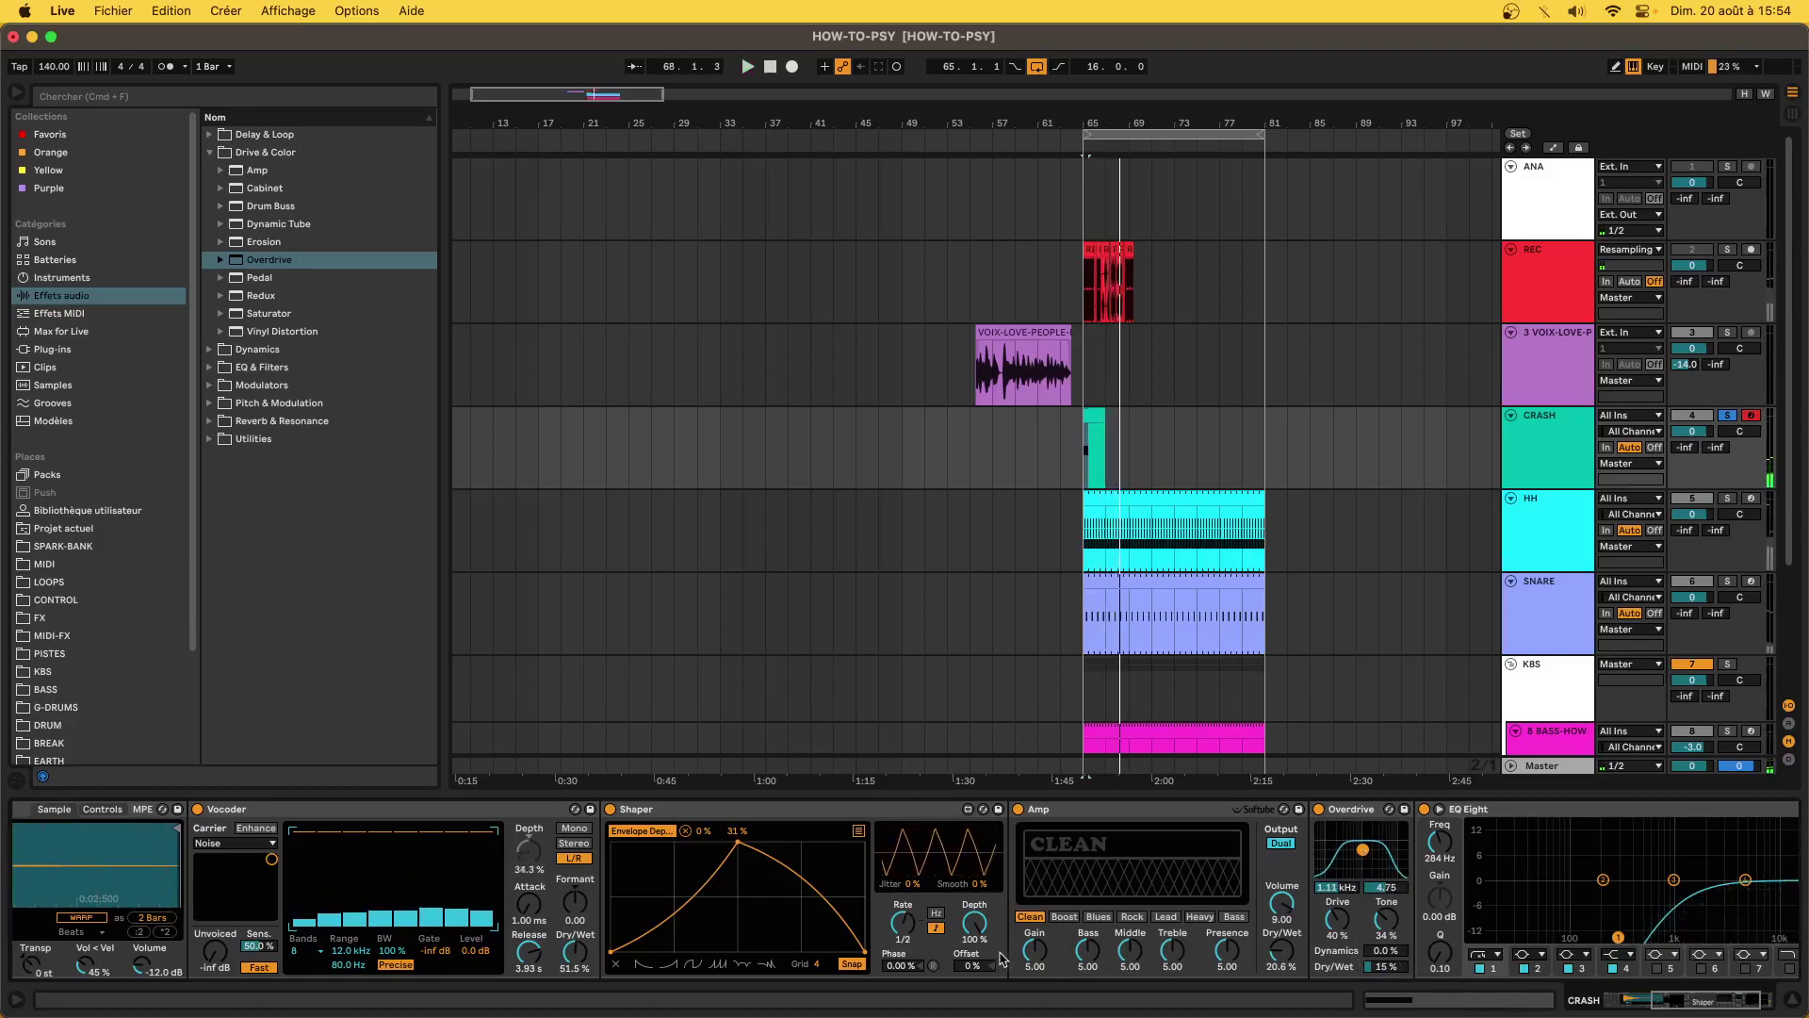
- Insert the favourite MFlanger plug-in between Overdrive and EQ Eight
scroll(1000, 959, "right", 3)
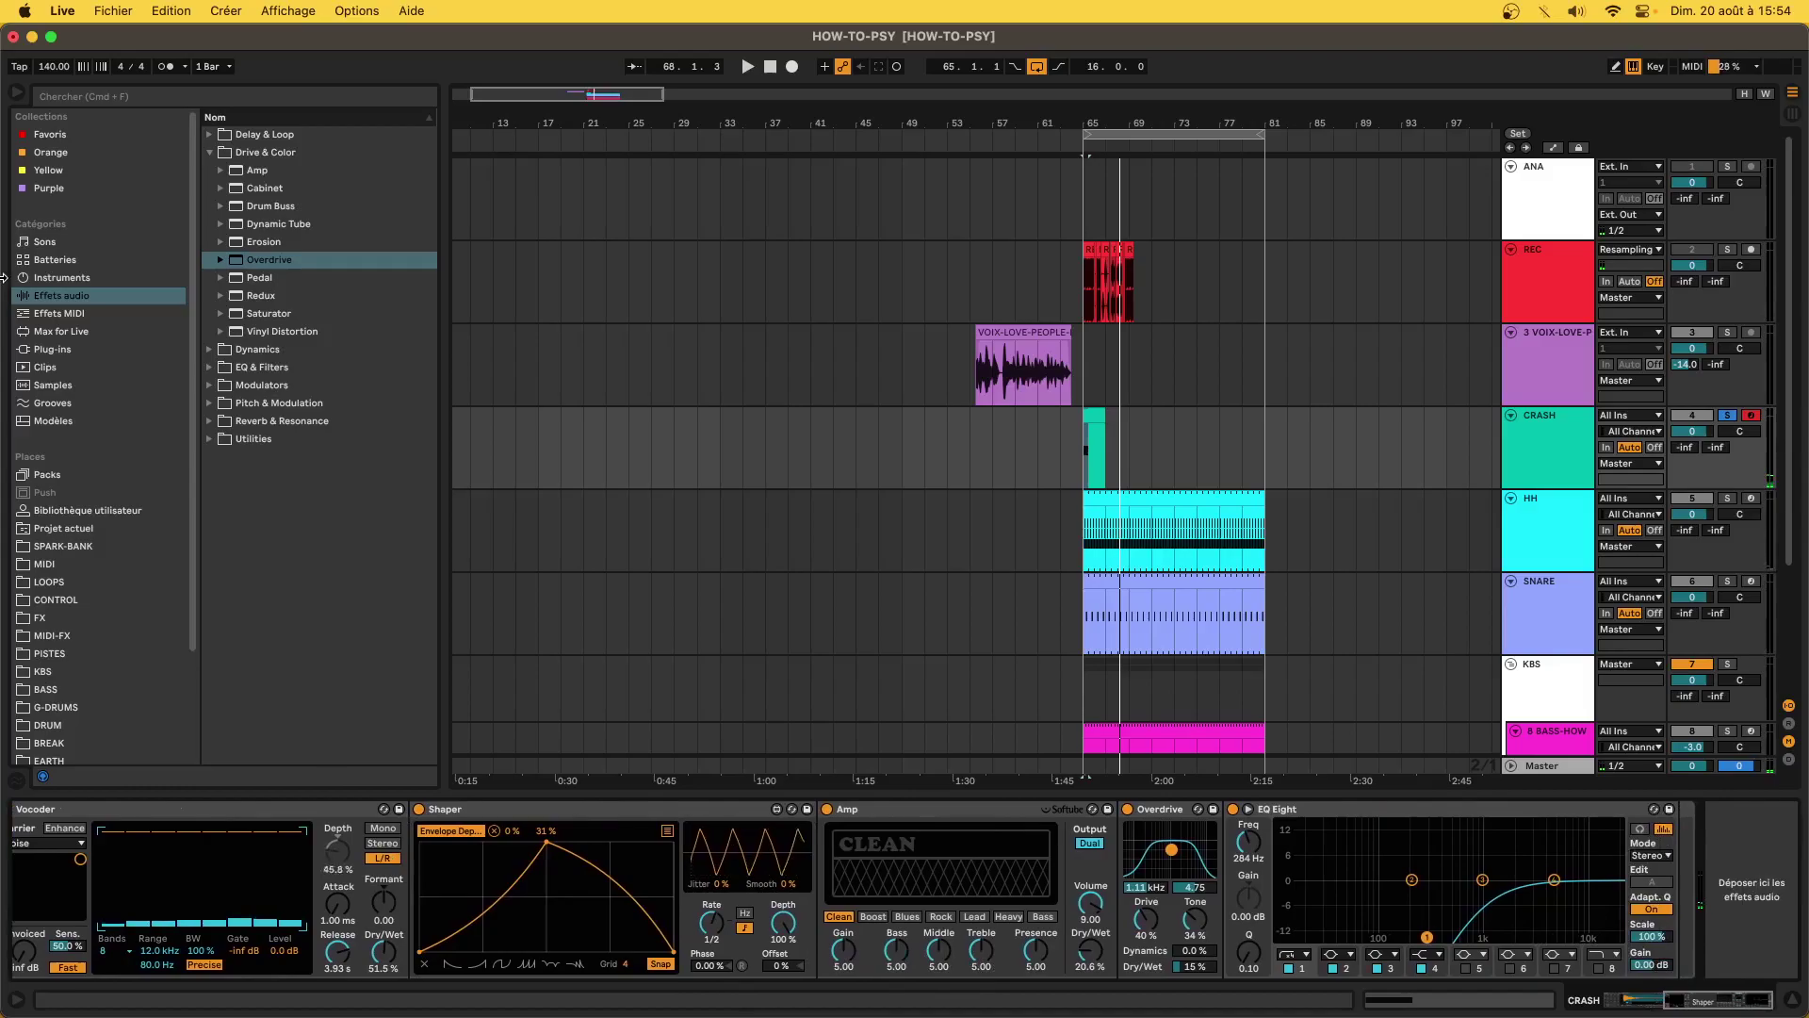
left_click(80, 138)
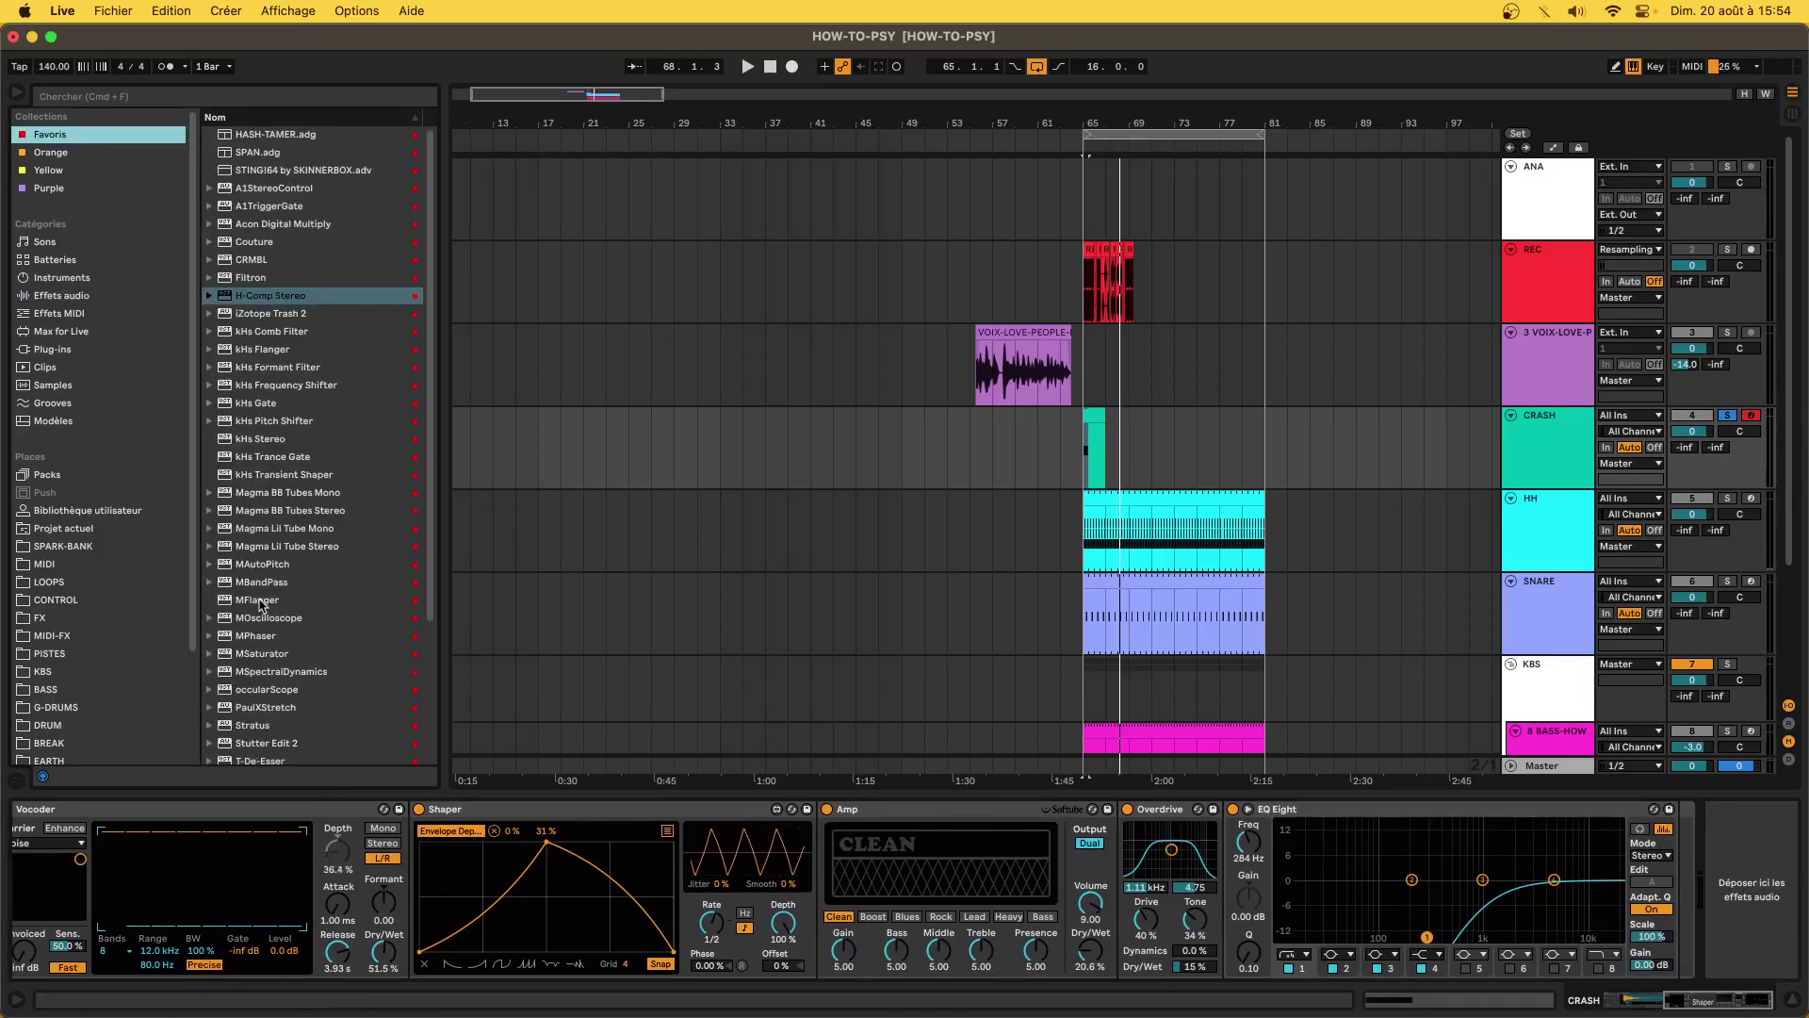
scroll(262, 606, "down", 2)
mouse_move(264, 547)
left_mouse_down()
mouse_move(1254, 895)
mouse_move(1211, 909)
left_mouse_up()
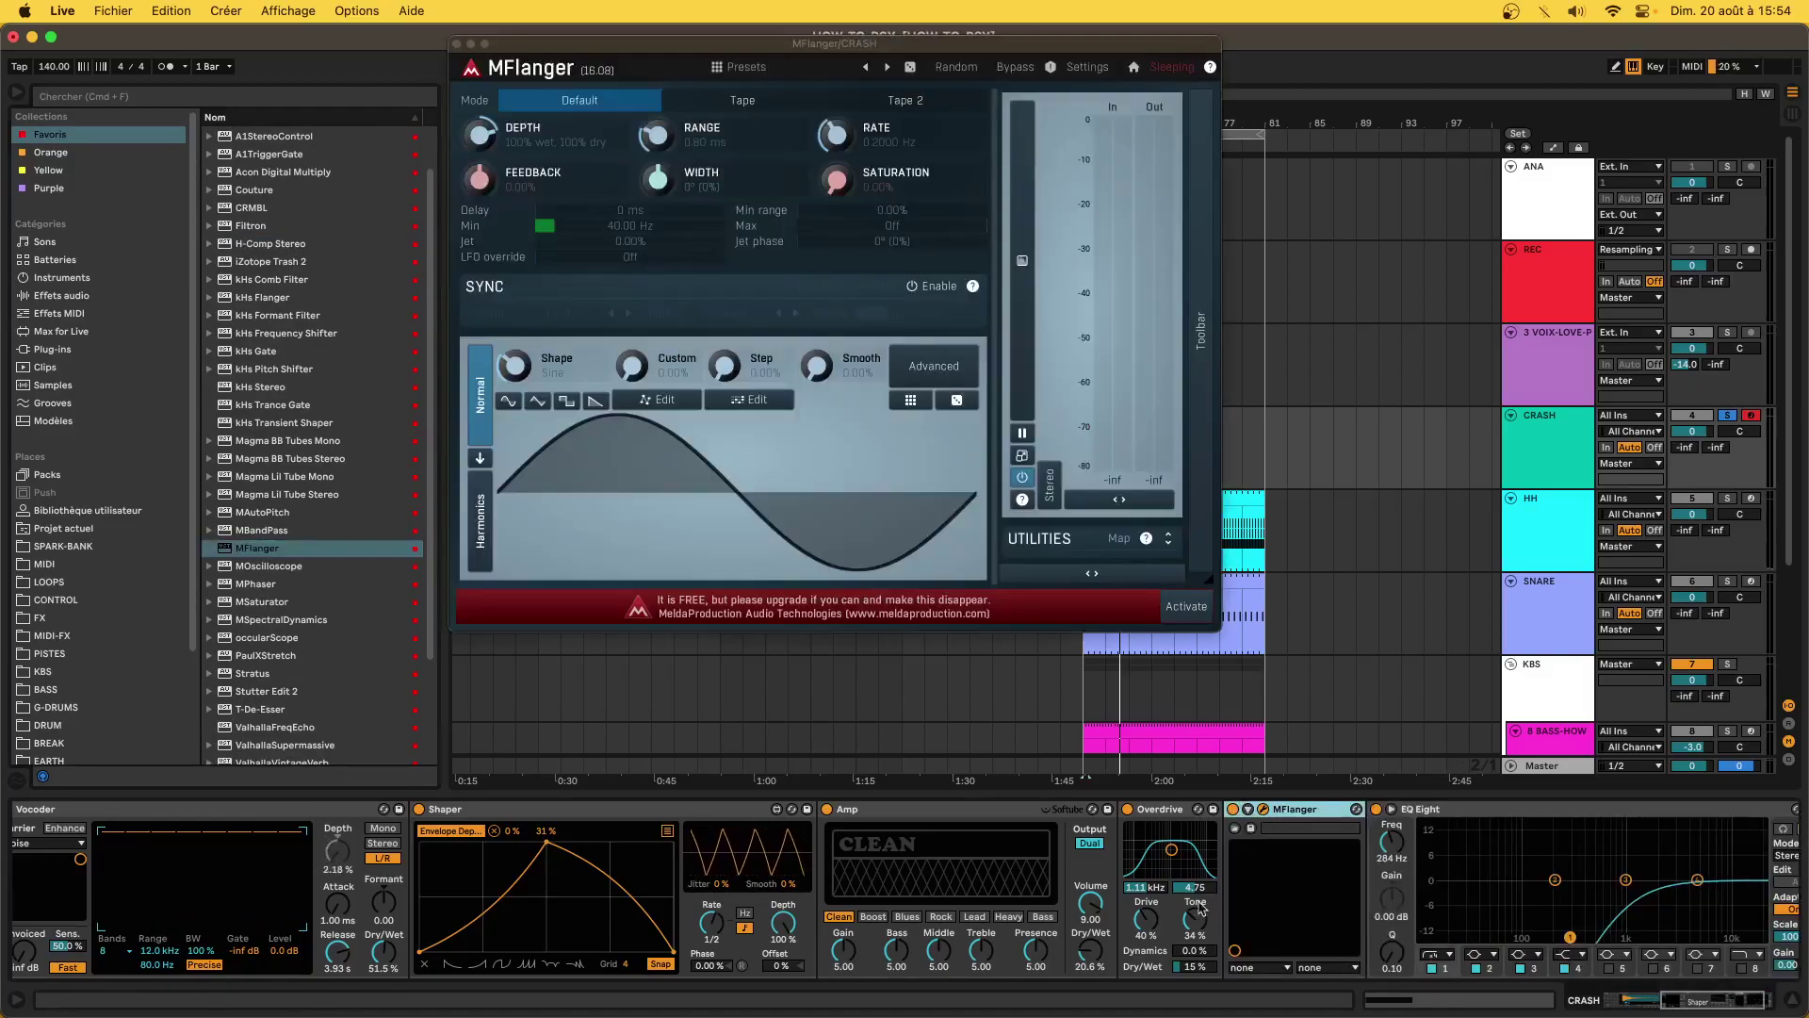
- Lower MFlanger's Depth to 22% wet during playback and close the plug-in window
left_click_drag(472, 119, 472, 176)
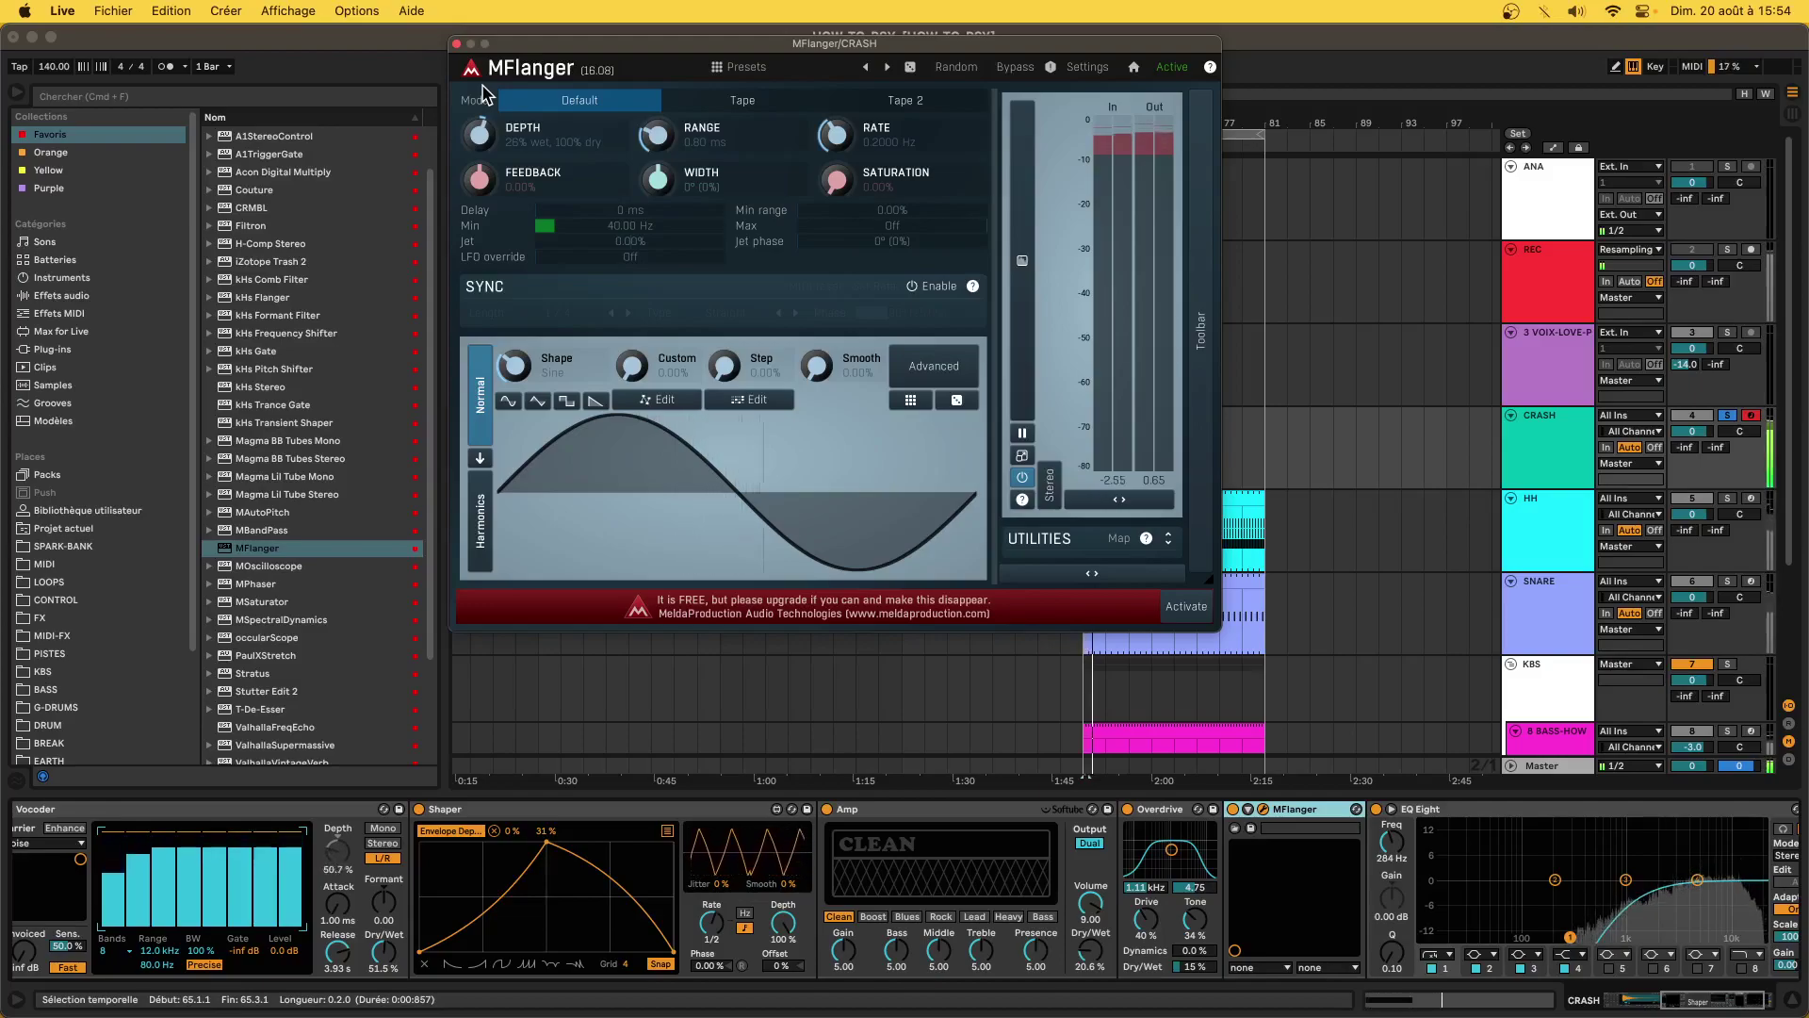
left_click_drag(480, 135, 480, 148)
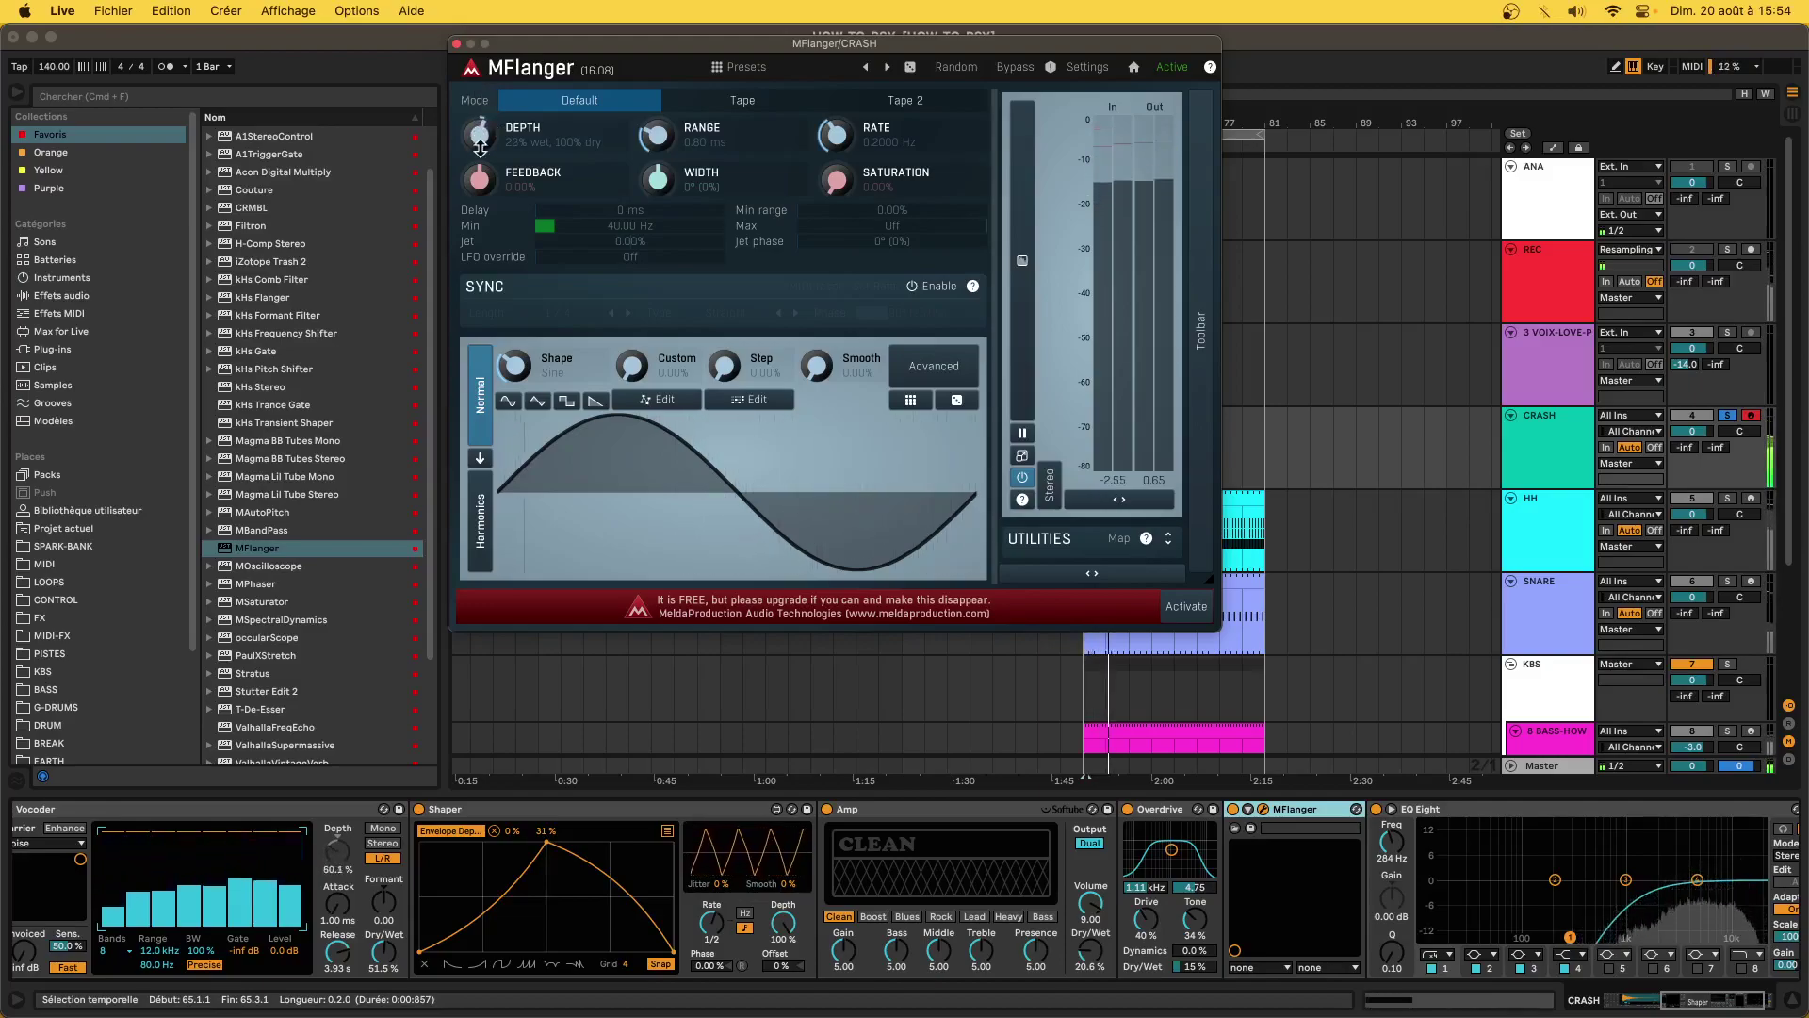
left_click(457, 44)
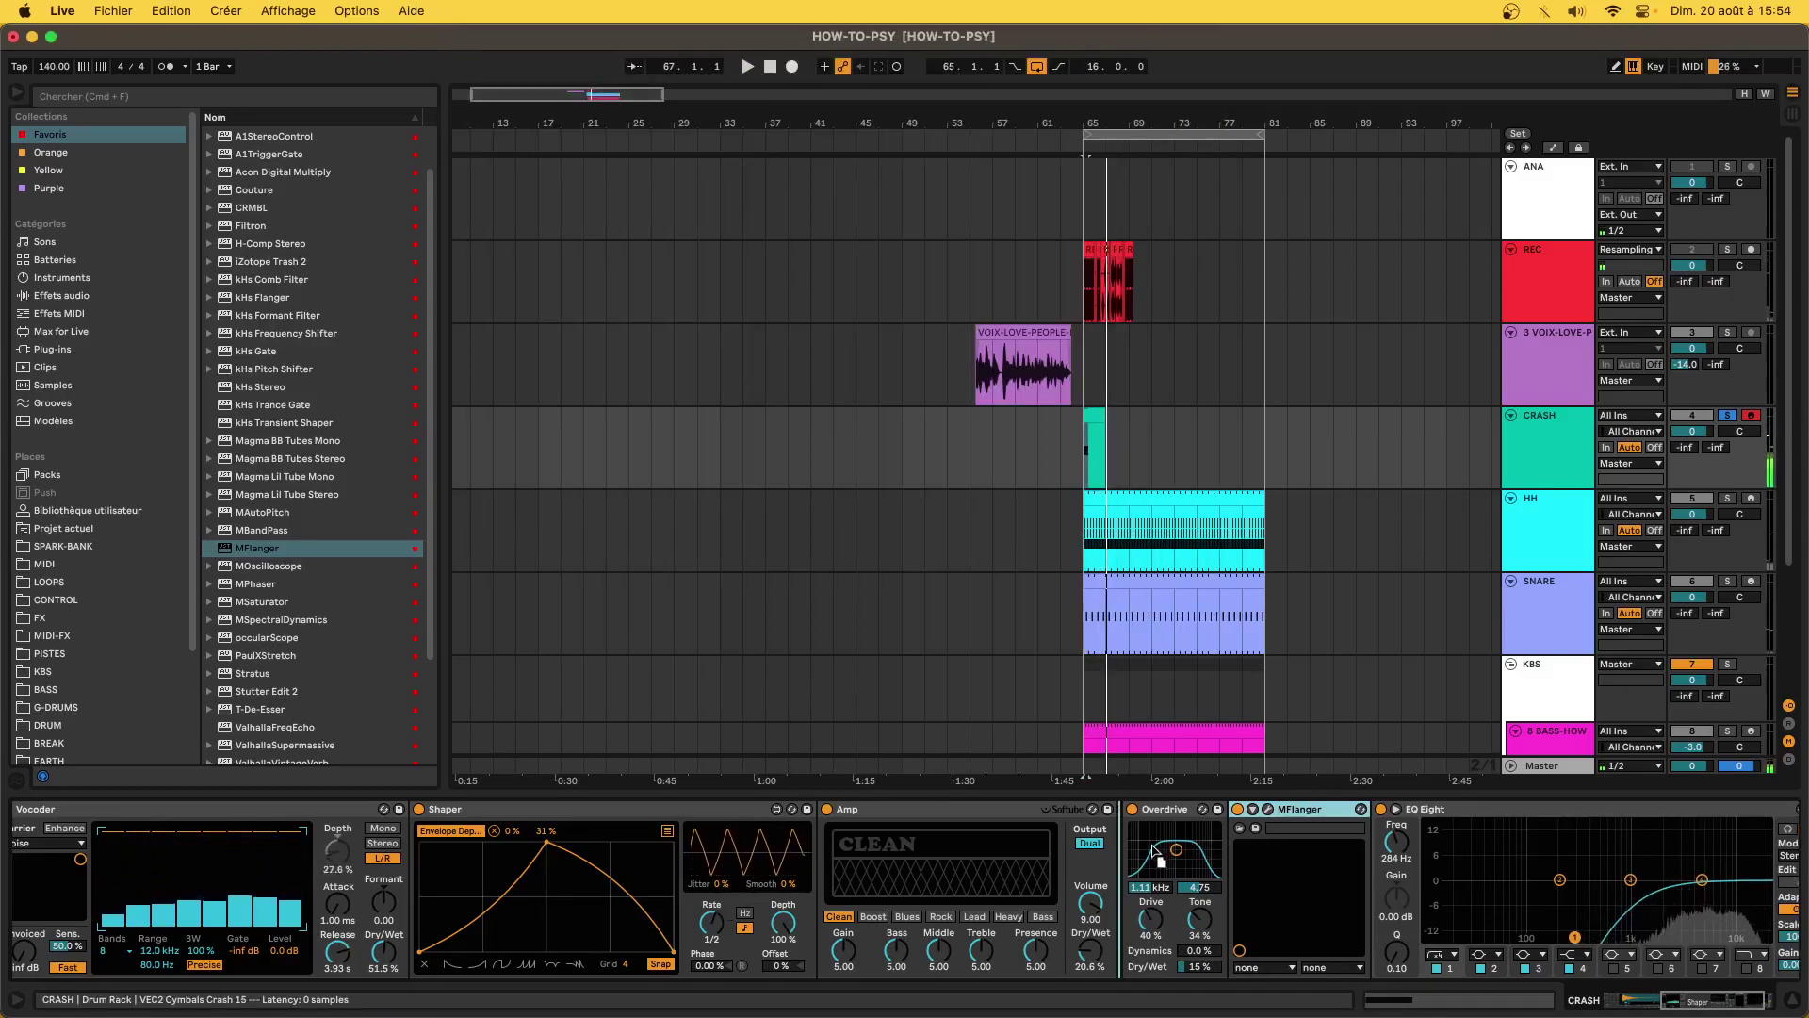
- Try MFlanger ahead of Amp with Amp's Dry/Wet at 31.7%, and try it ahead of the Vocoder, listening to each order
left_click_drag(1301, 808, 895, 812)
key("space")
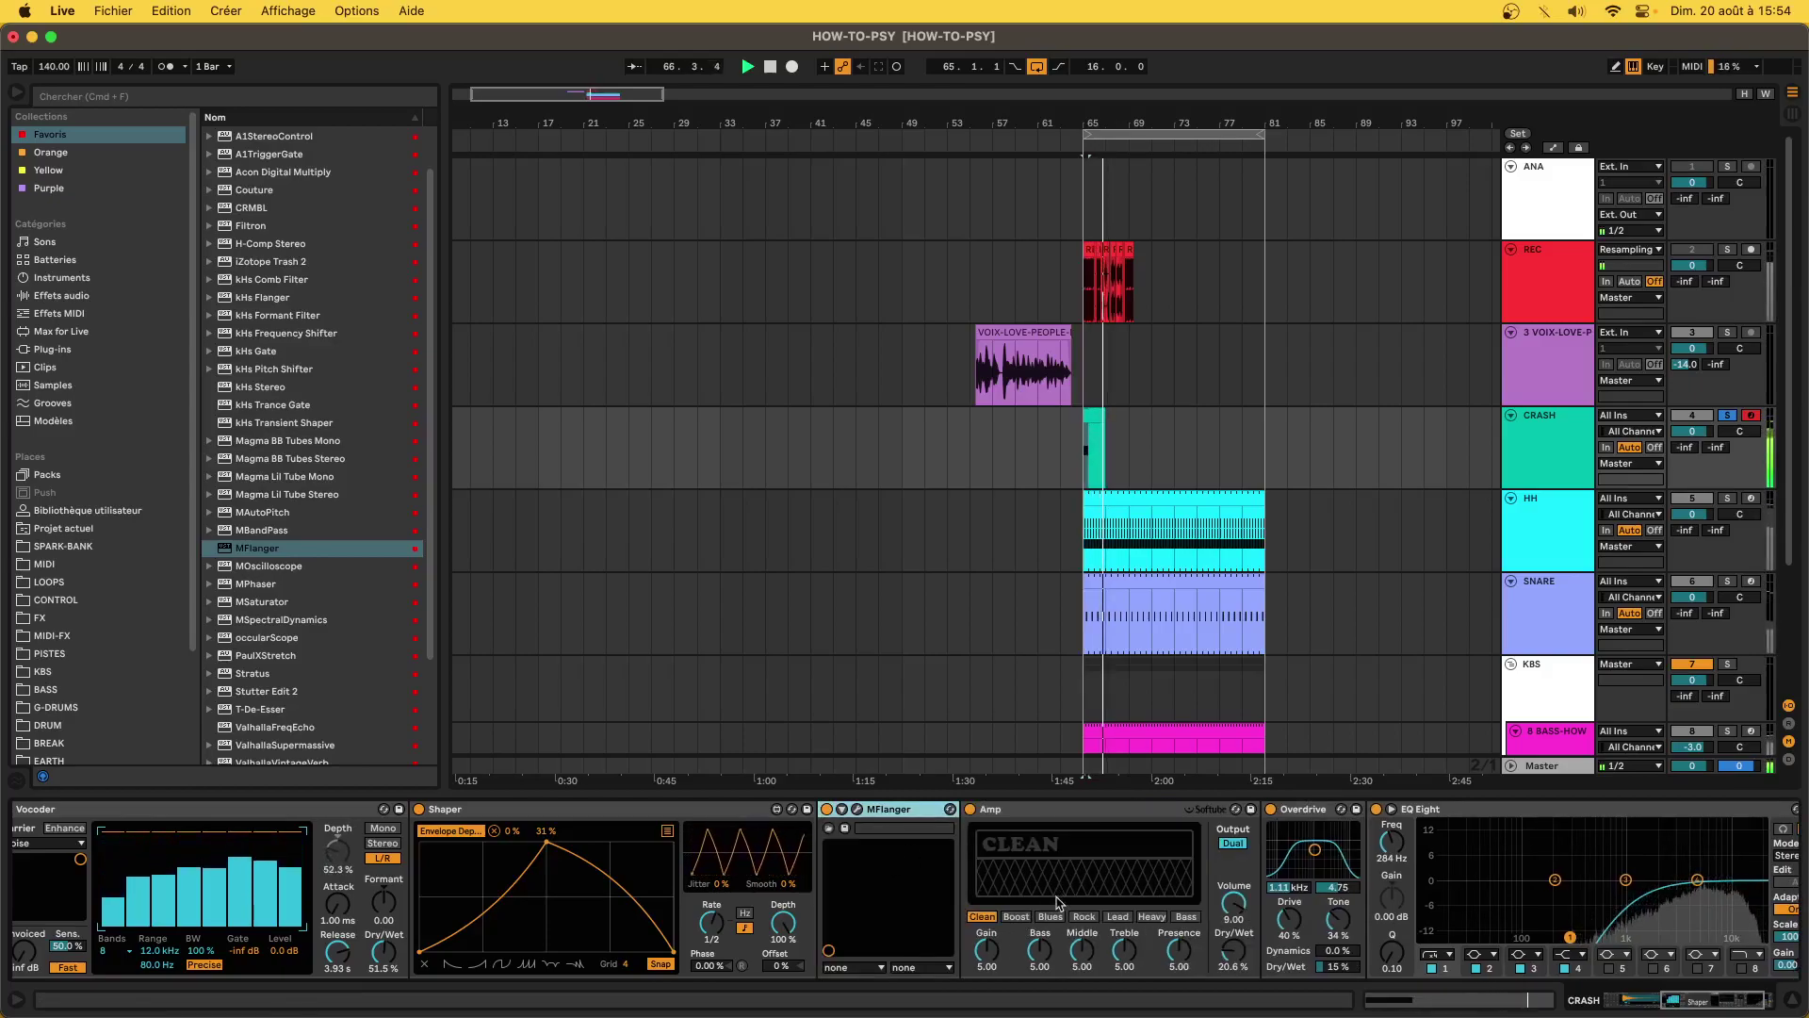
left_click_drag(1235, 955, 1234, 938)
key("space")
left_click_drag(881, 809, 268, 862)
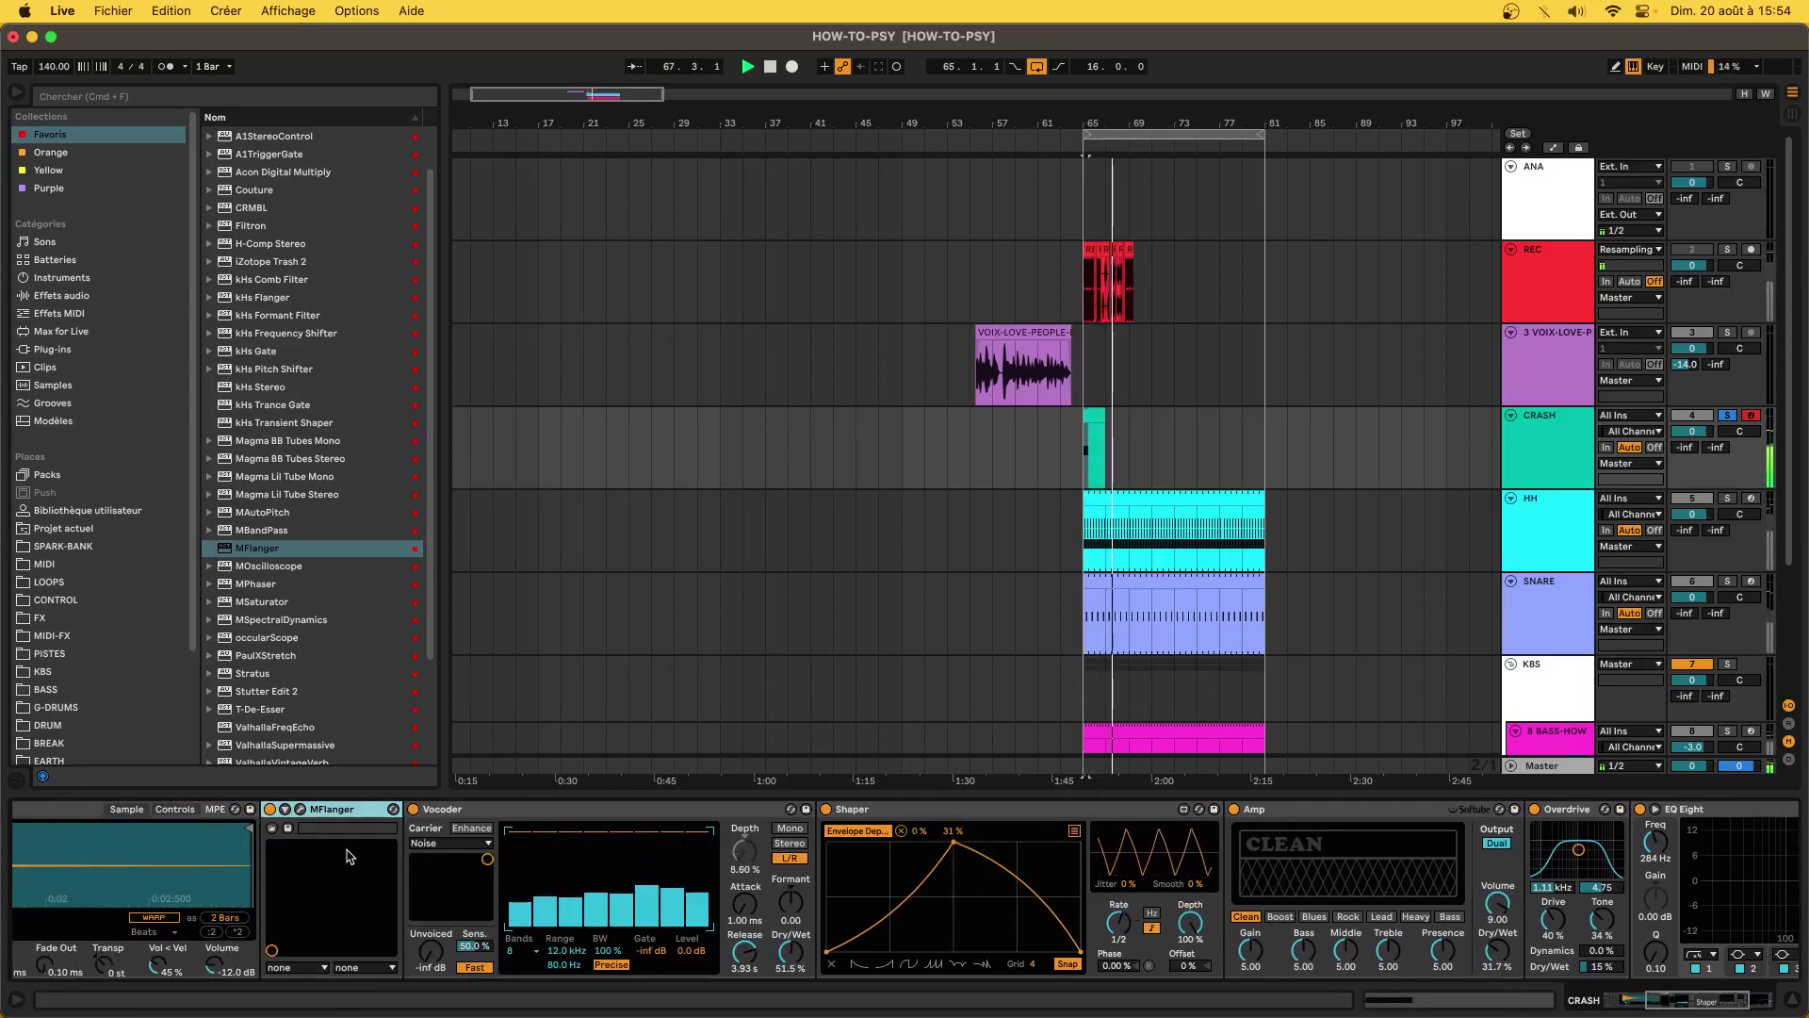
key("space")
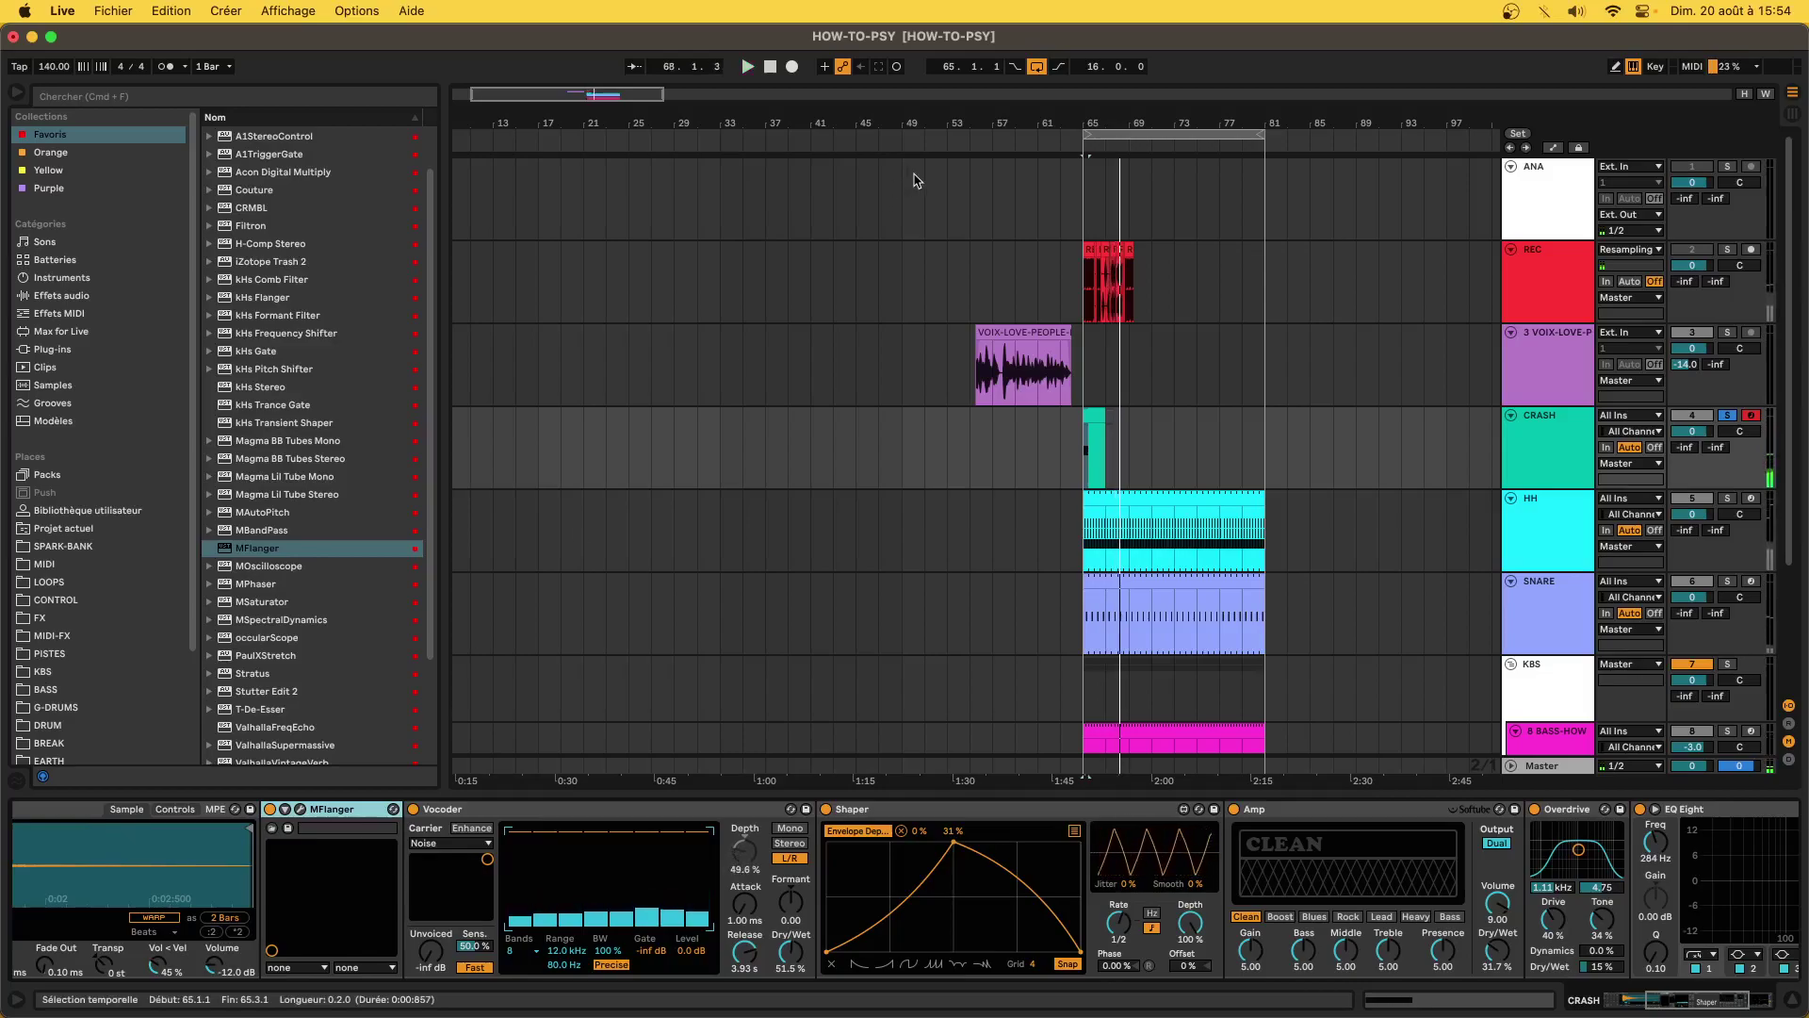
- Unsolo the CRASH track, listen to it in the full mix, and place MFlanger back between Overdrive and EQ Eight
left_click(1728, 417)
key("space")
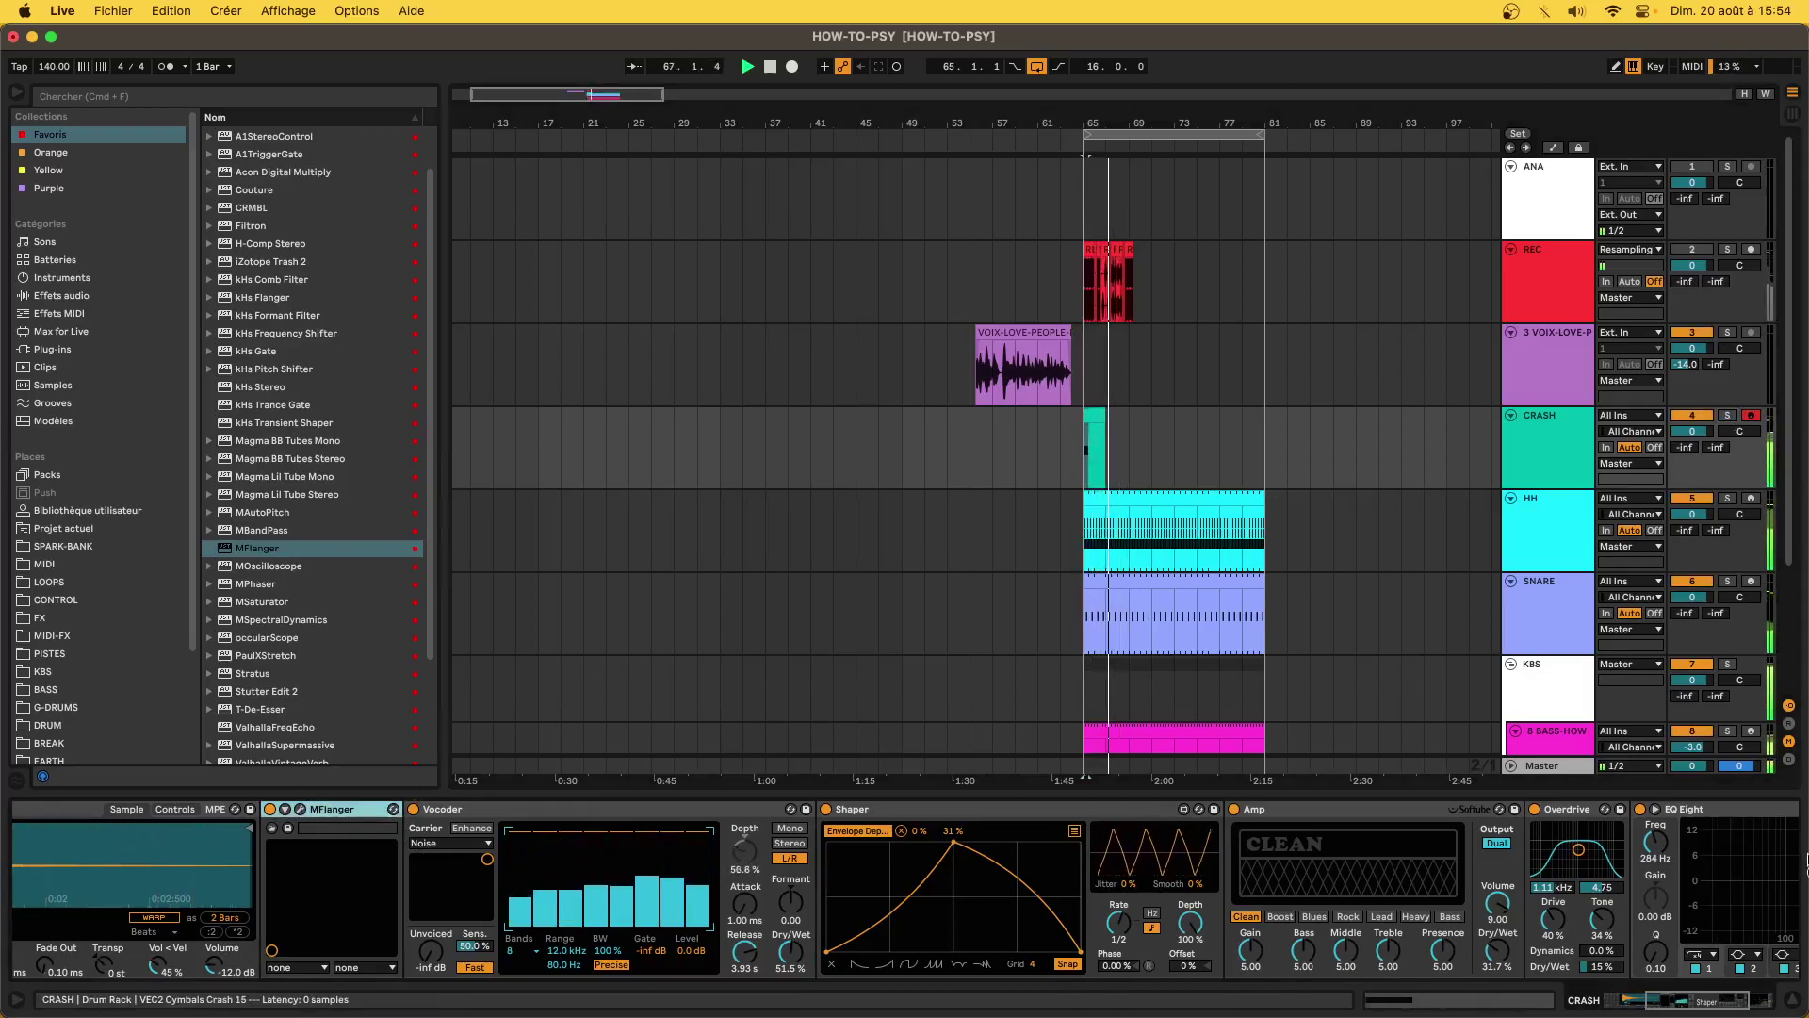
scroll(1405, 903, "right", 5)
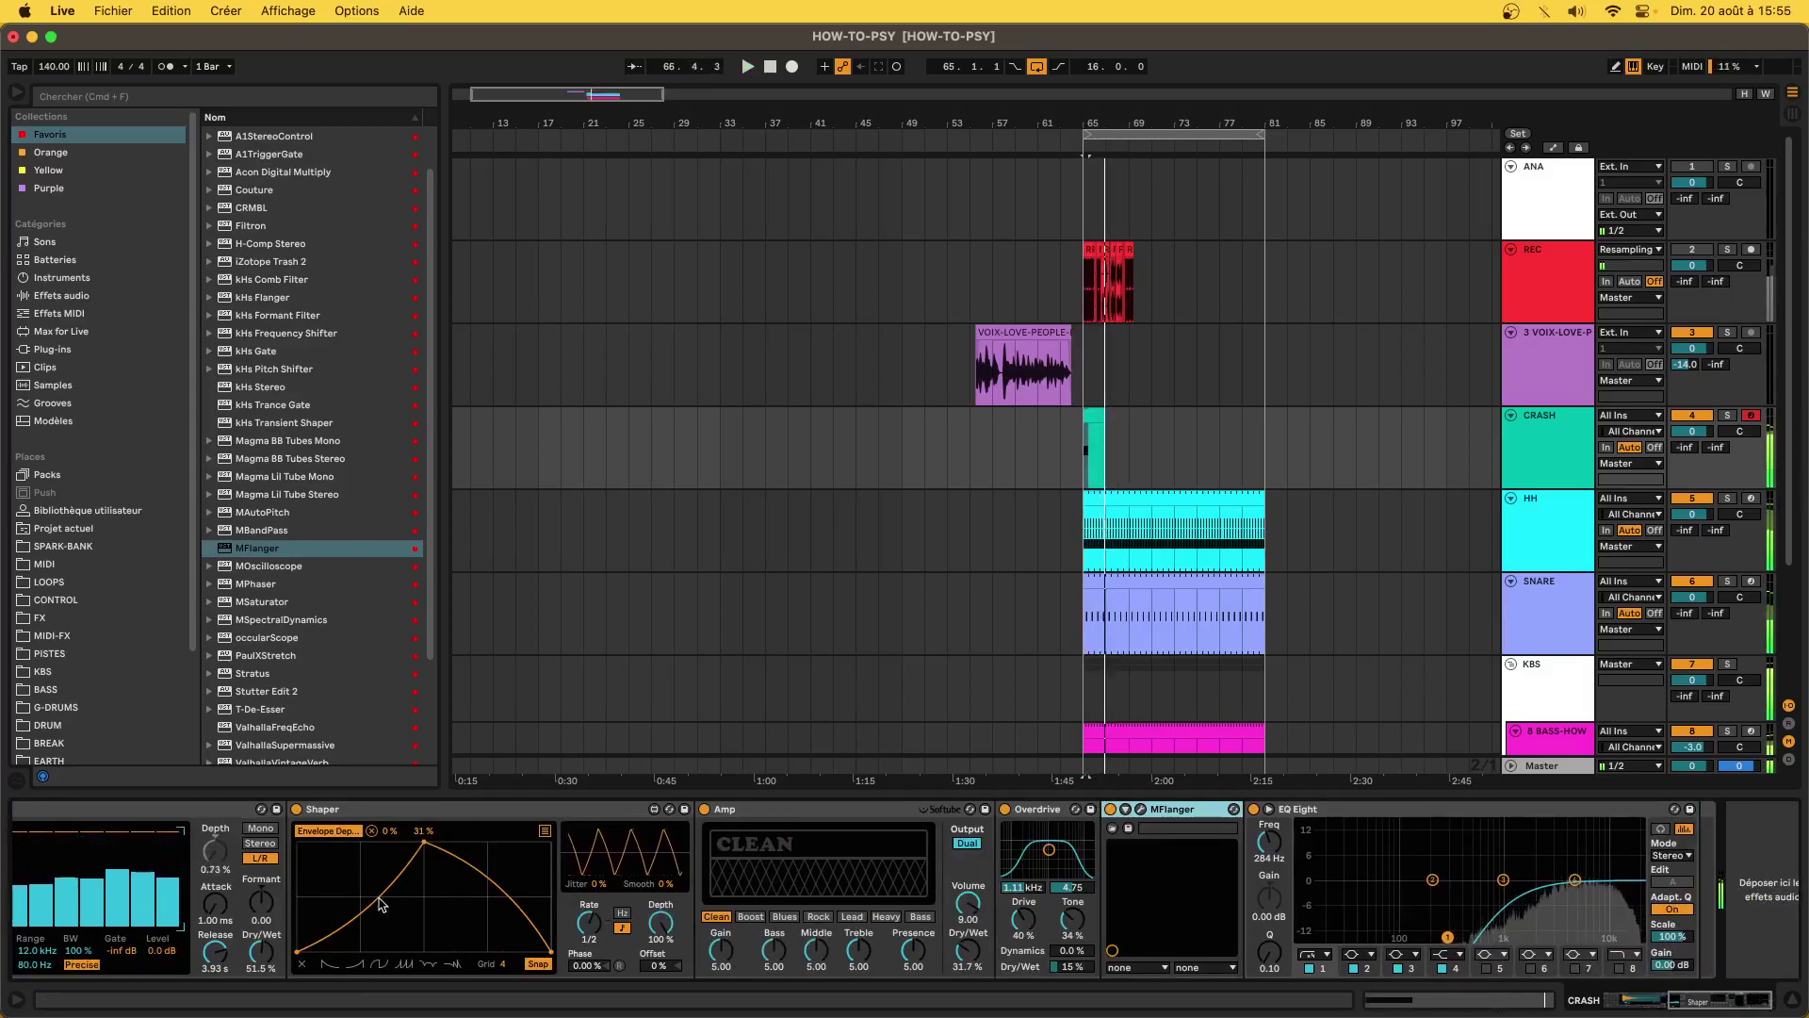
- Rebalance the chain: cymbal sample volume -18 dB, Vocoder Dry/Wet 37%, and Amp Dry/Wet 16.7%
scroll(379, 904, "left", 10)
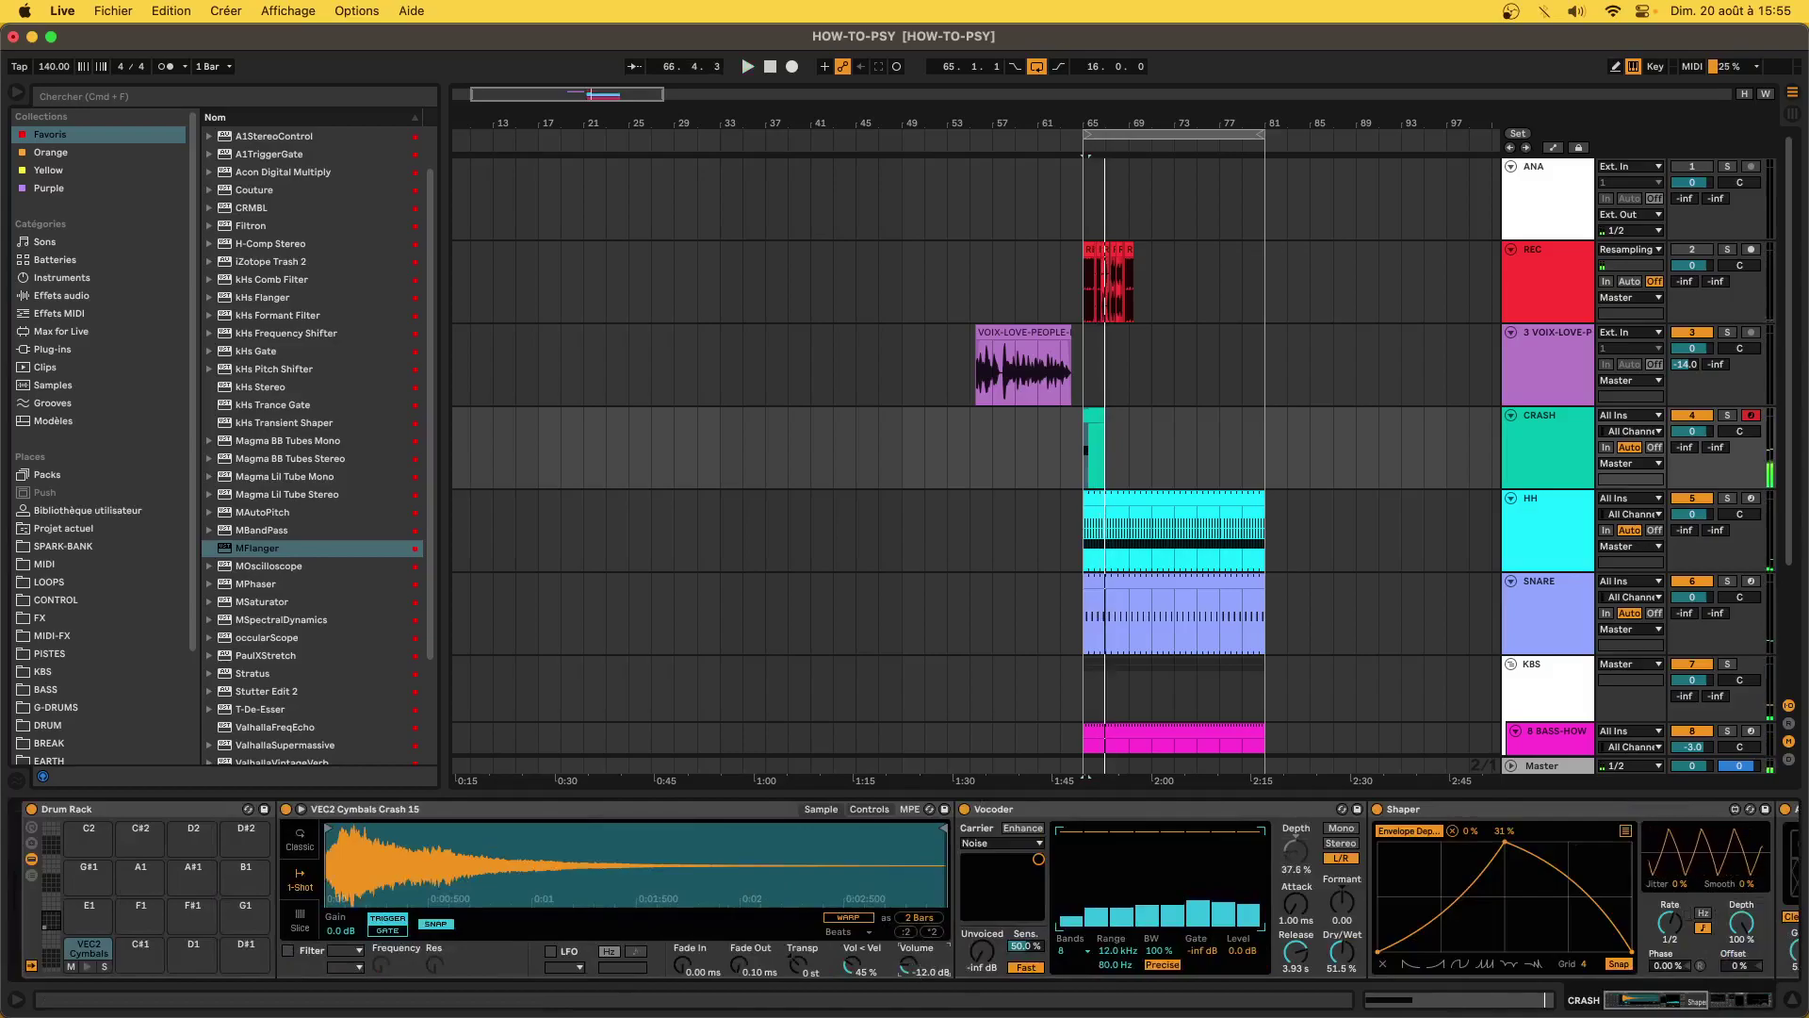
scroll(878, 956, "right", 5)
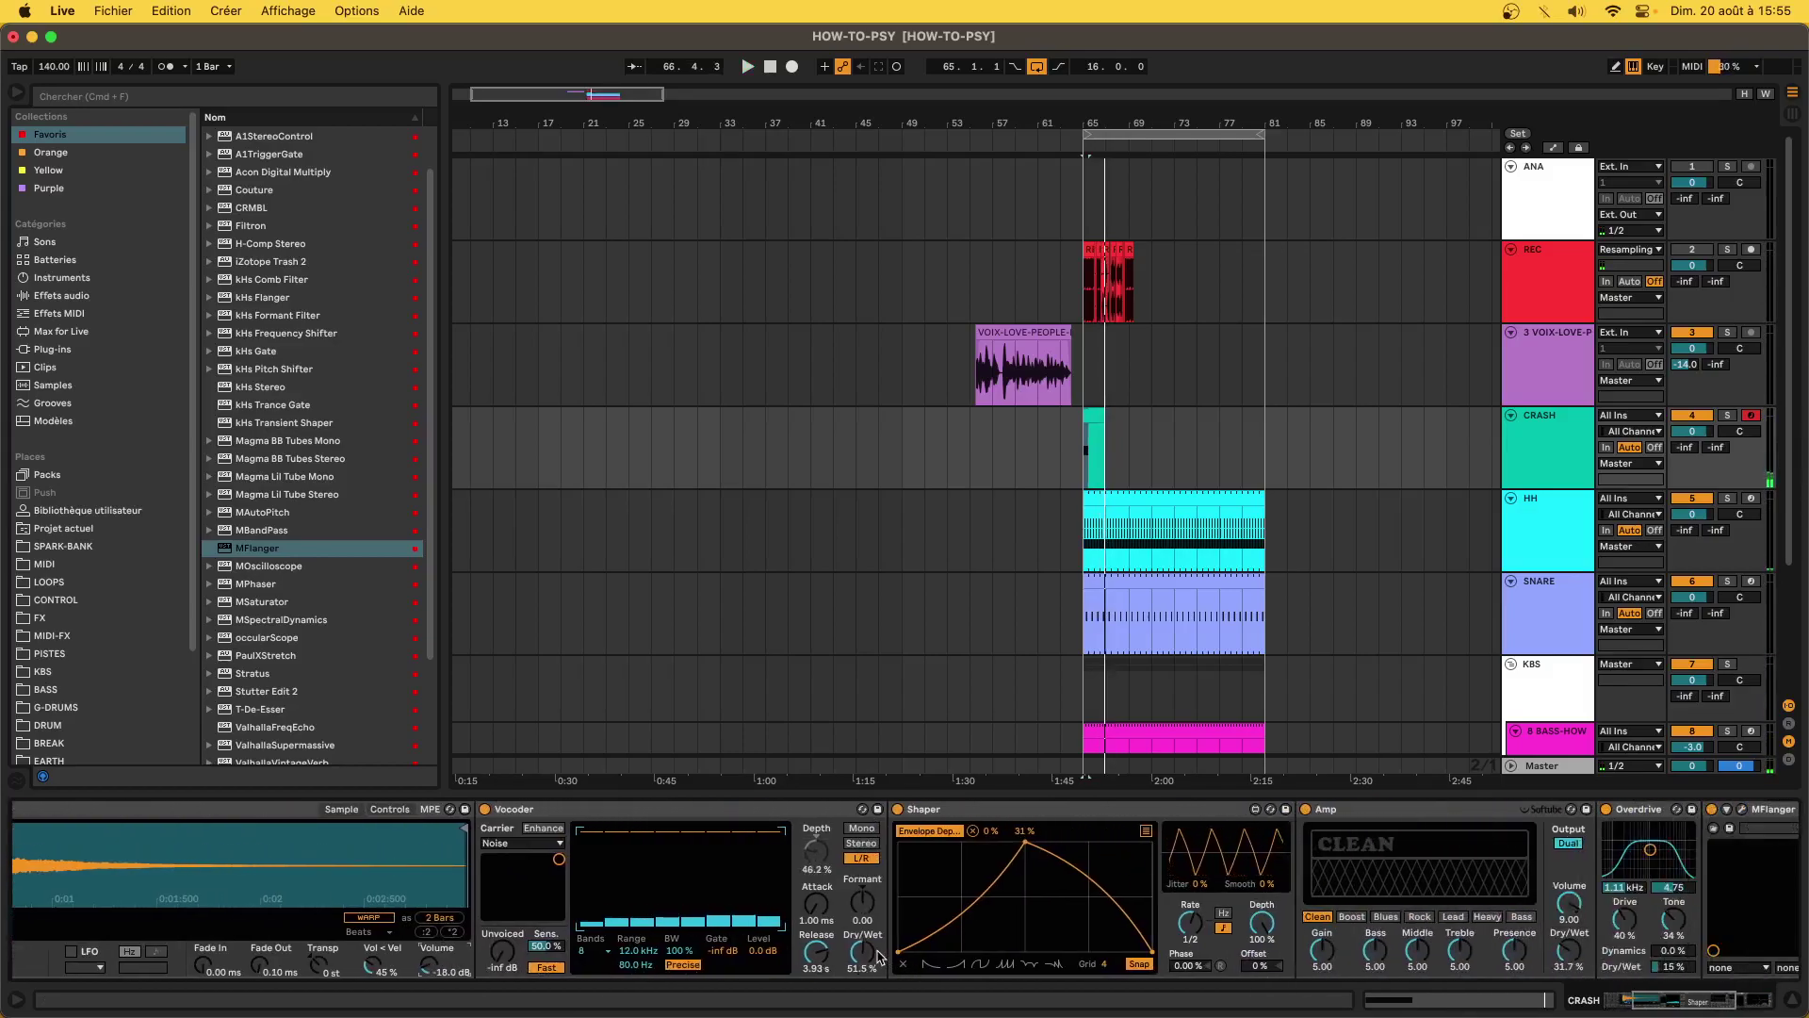
scroll(861, 961, "right", 5)
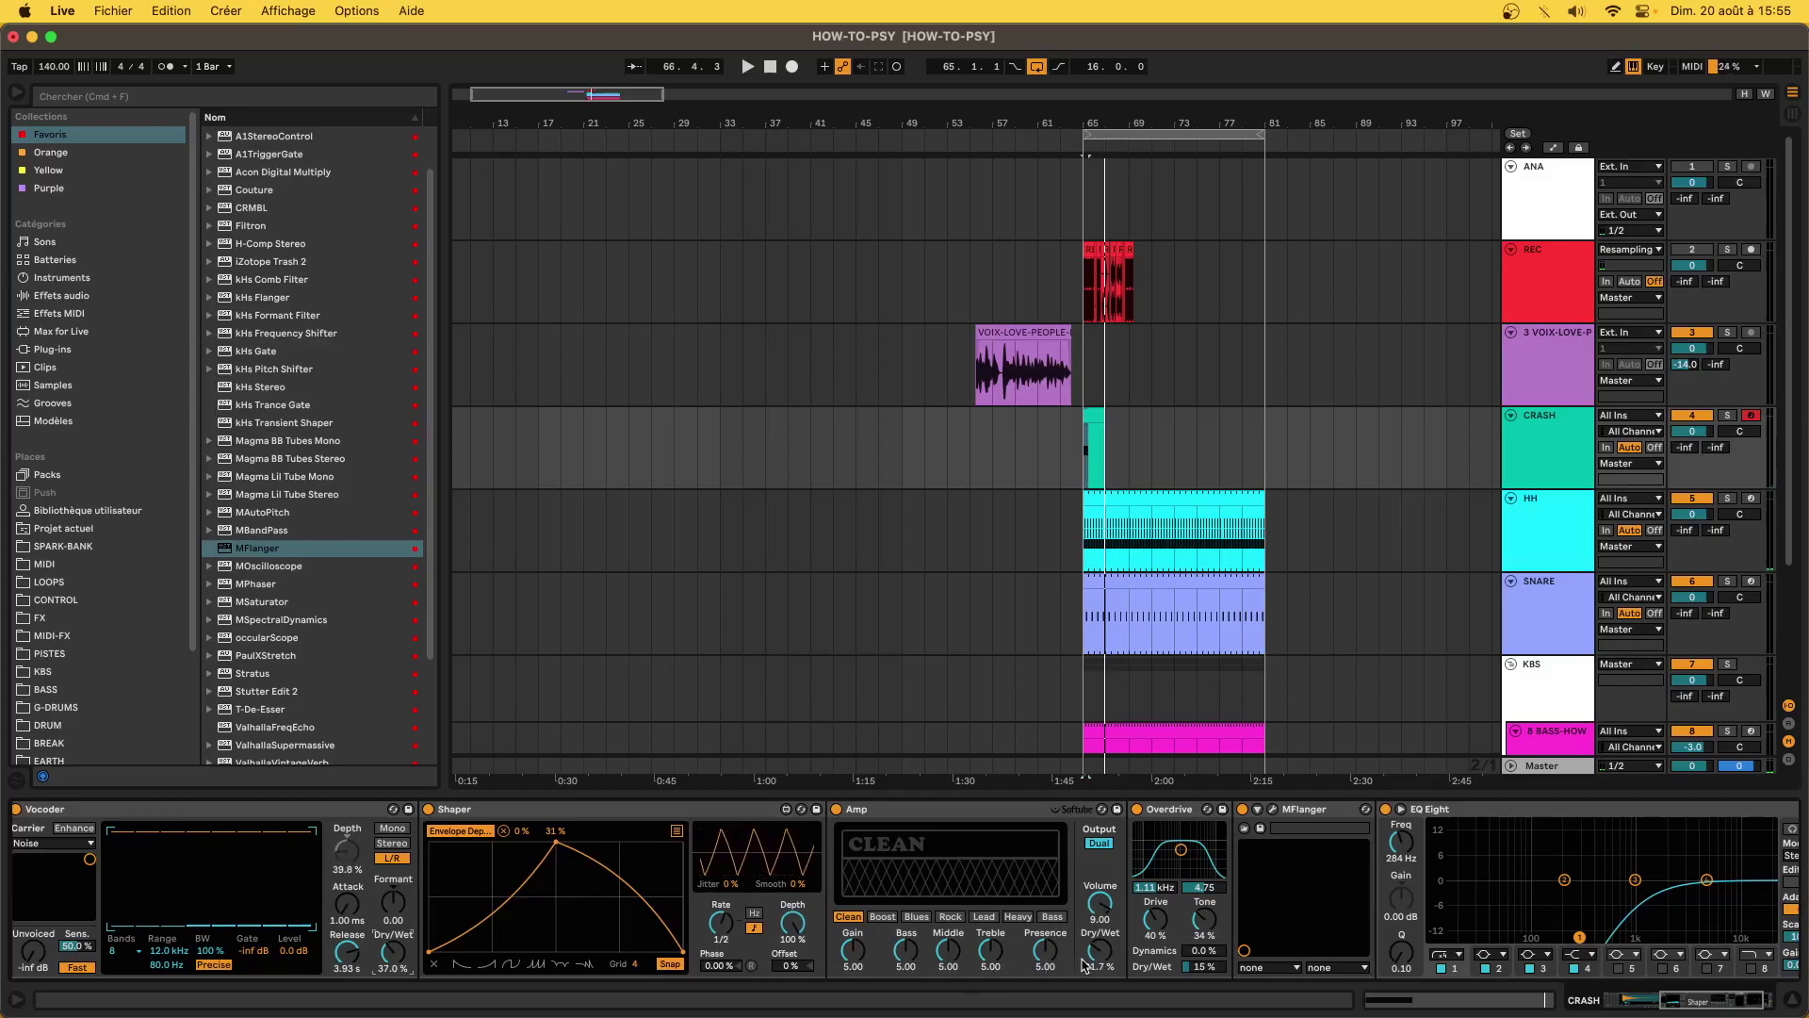
scroll(942, 876, "right", 2)
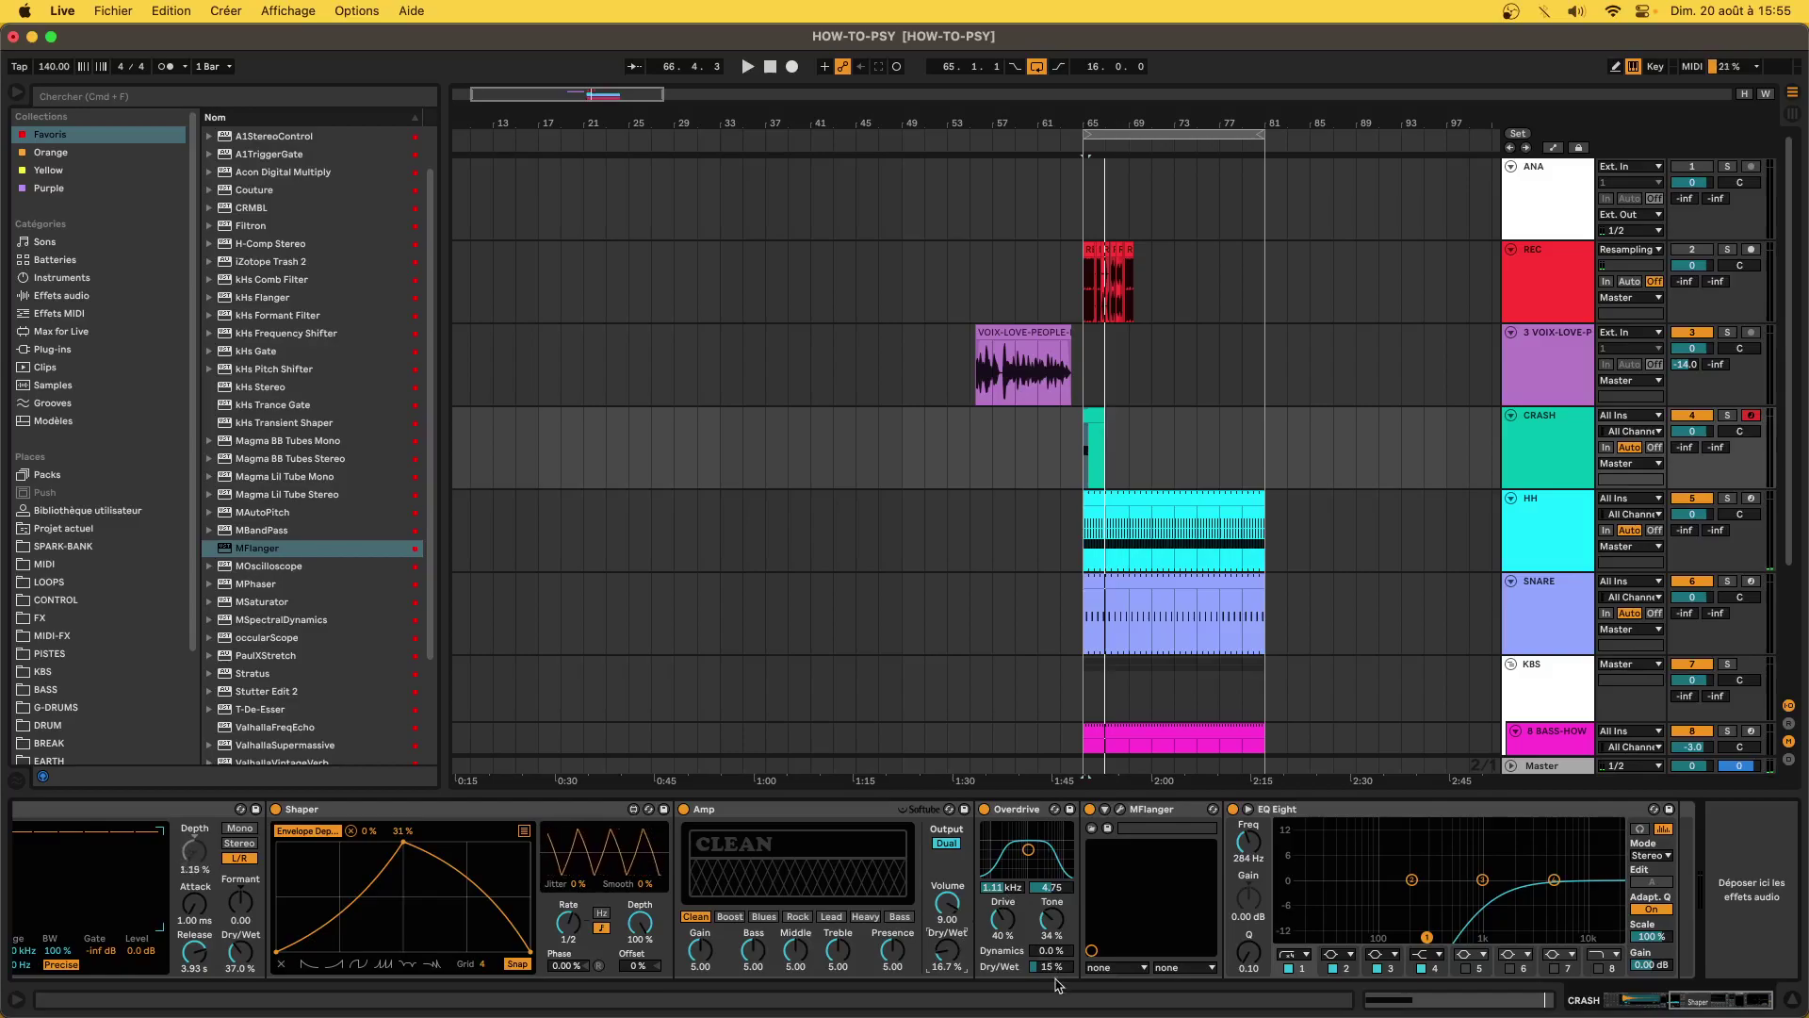
- Insert kHs Transient Shaper into the CRASH chain between Overdrive and MFlanger
scroll(1098, 842, "left", 7)
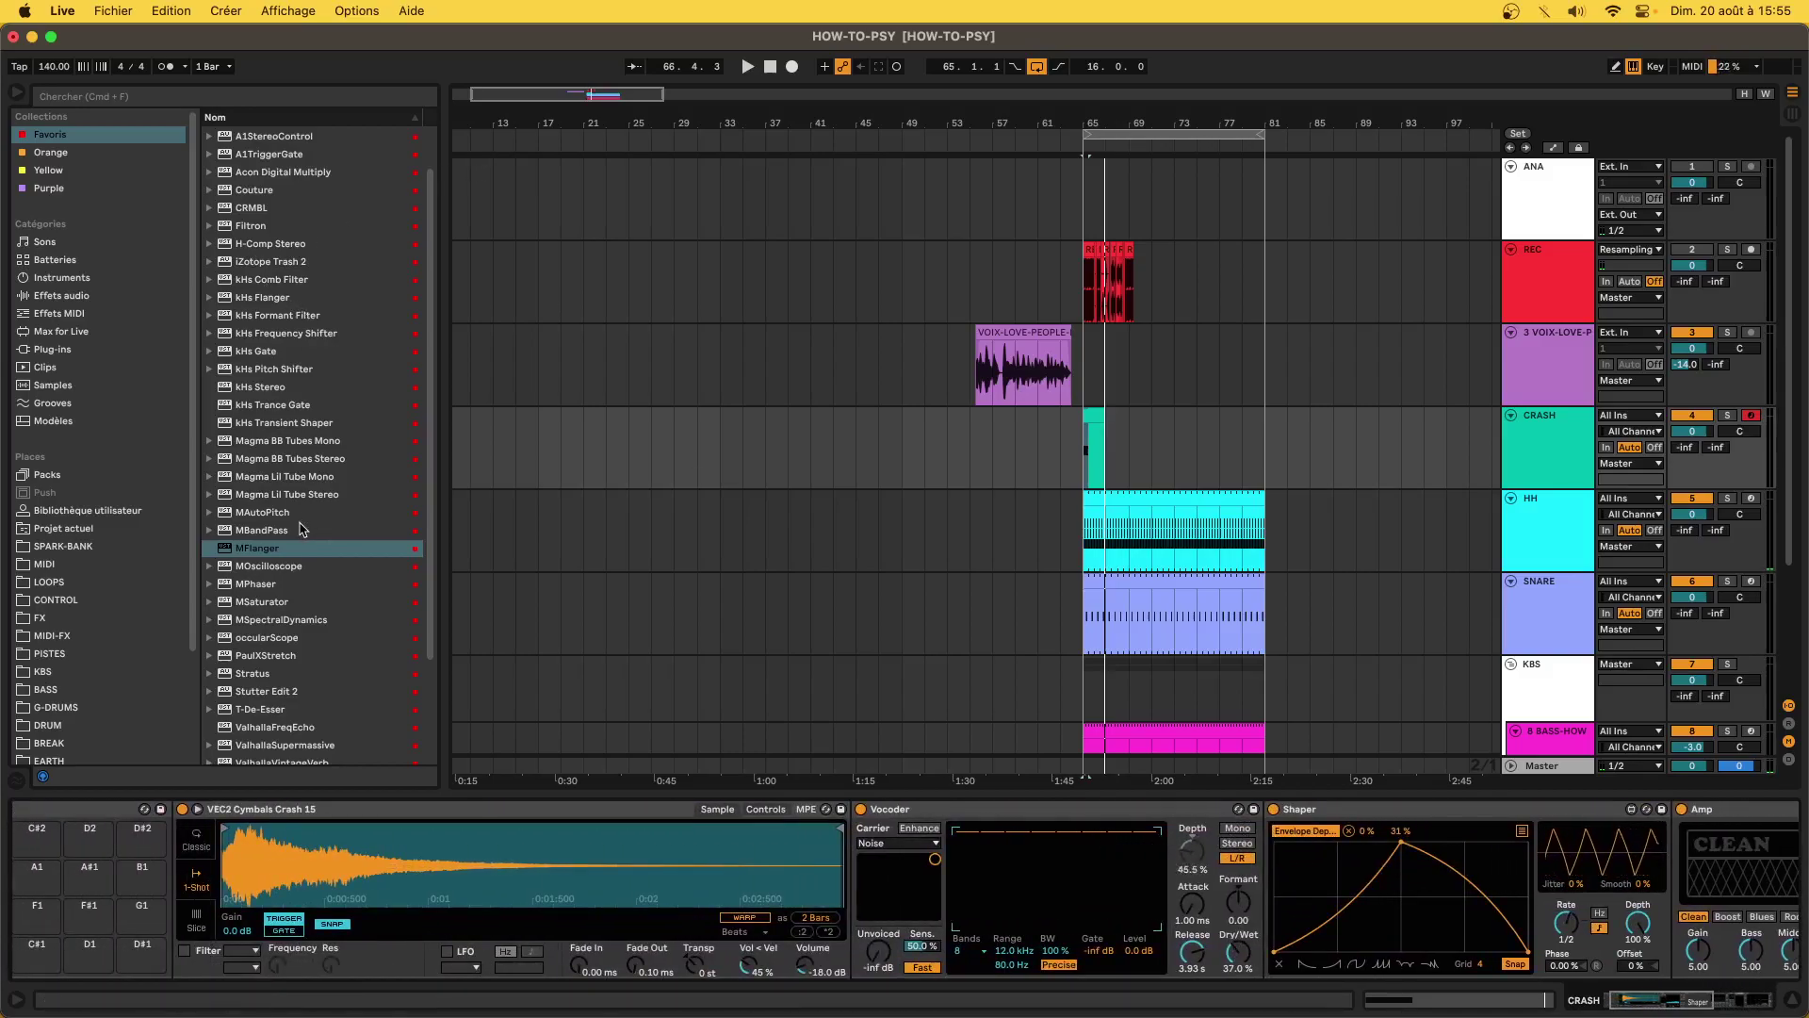
scroll(262, 394, "up", 1)
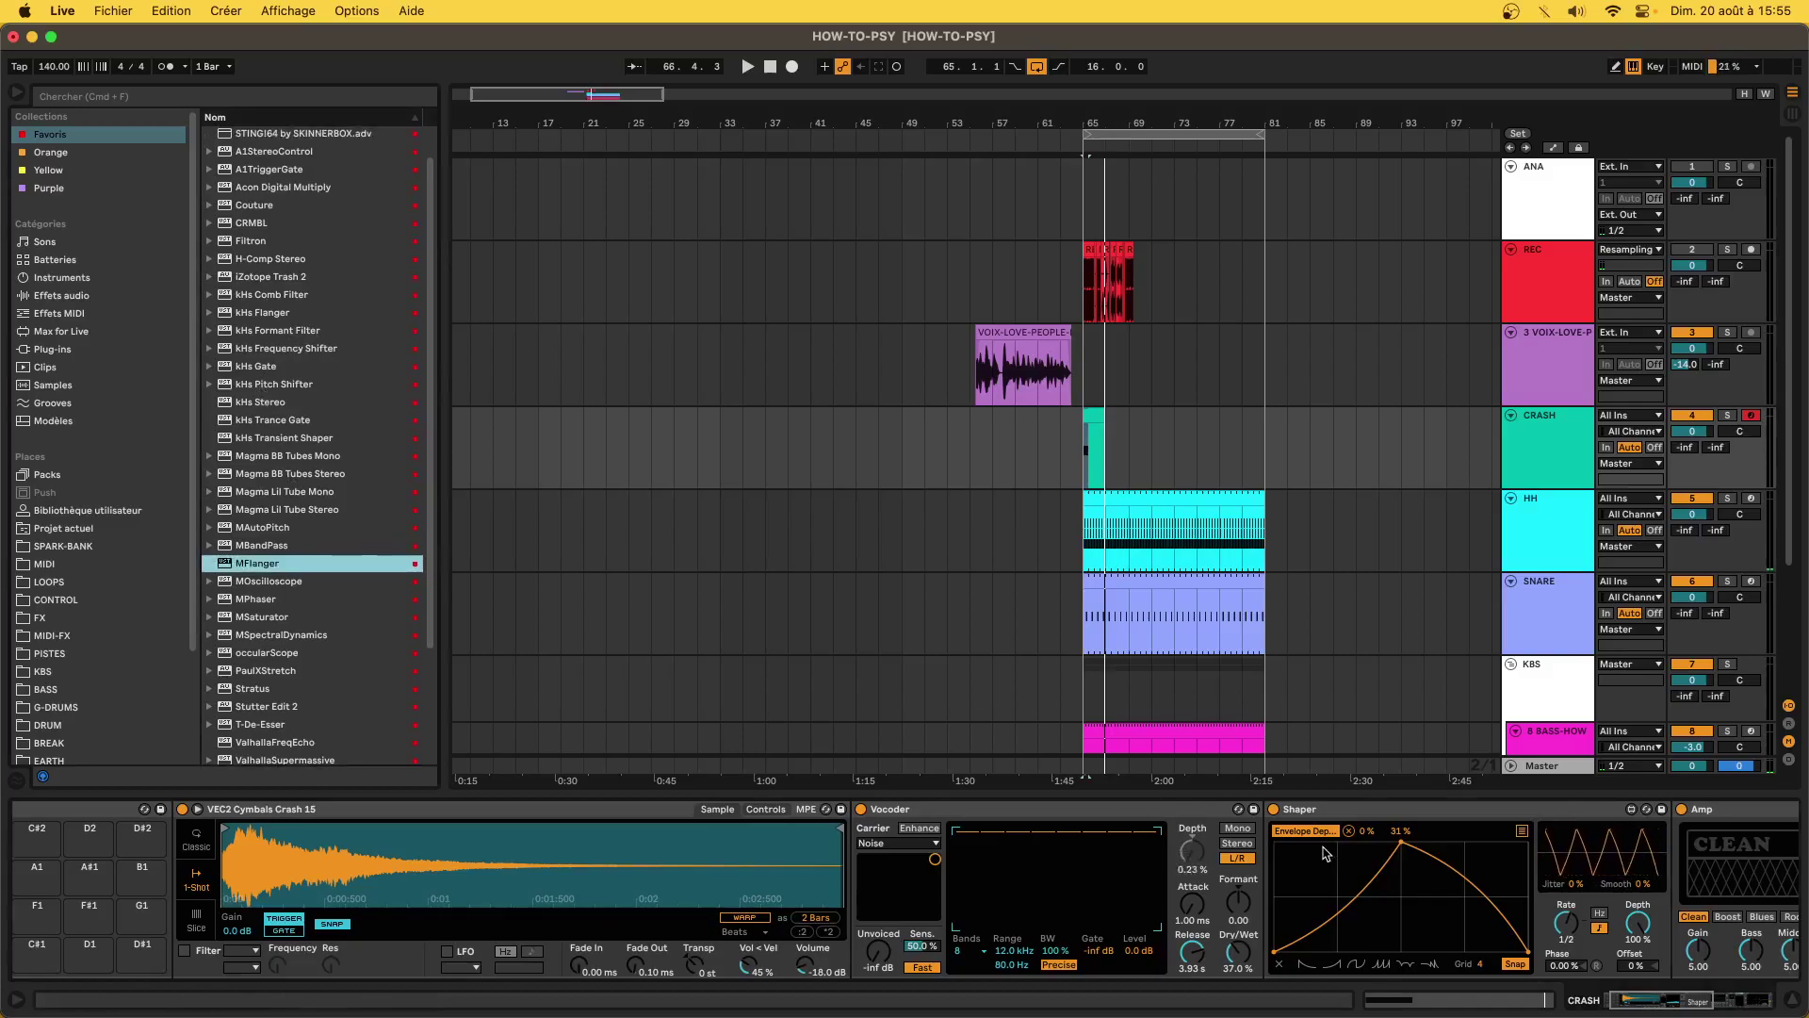
scroll(1305, 858, "right", 10)
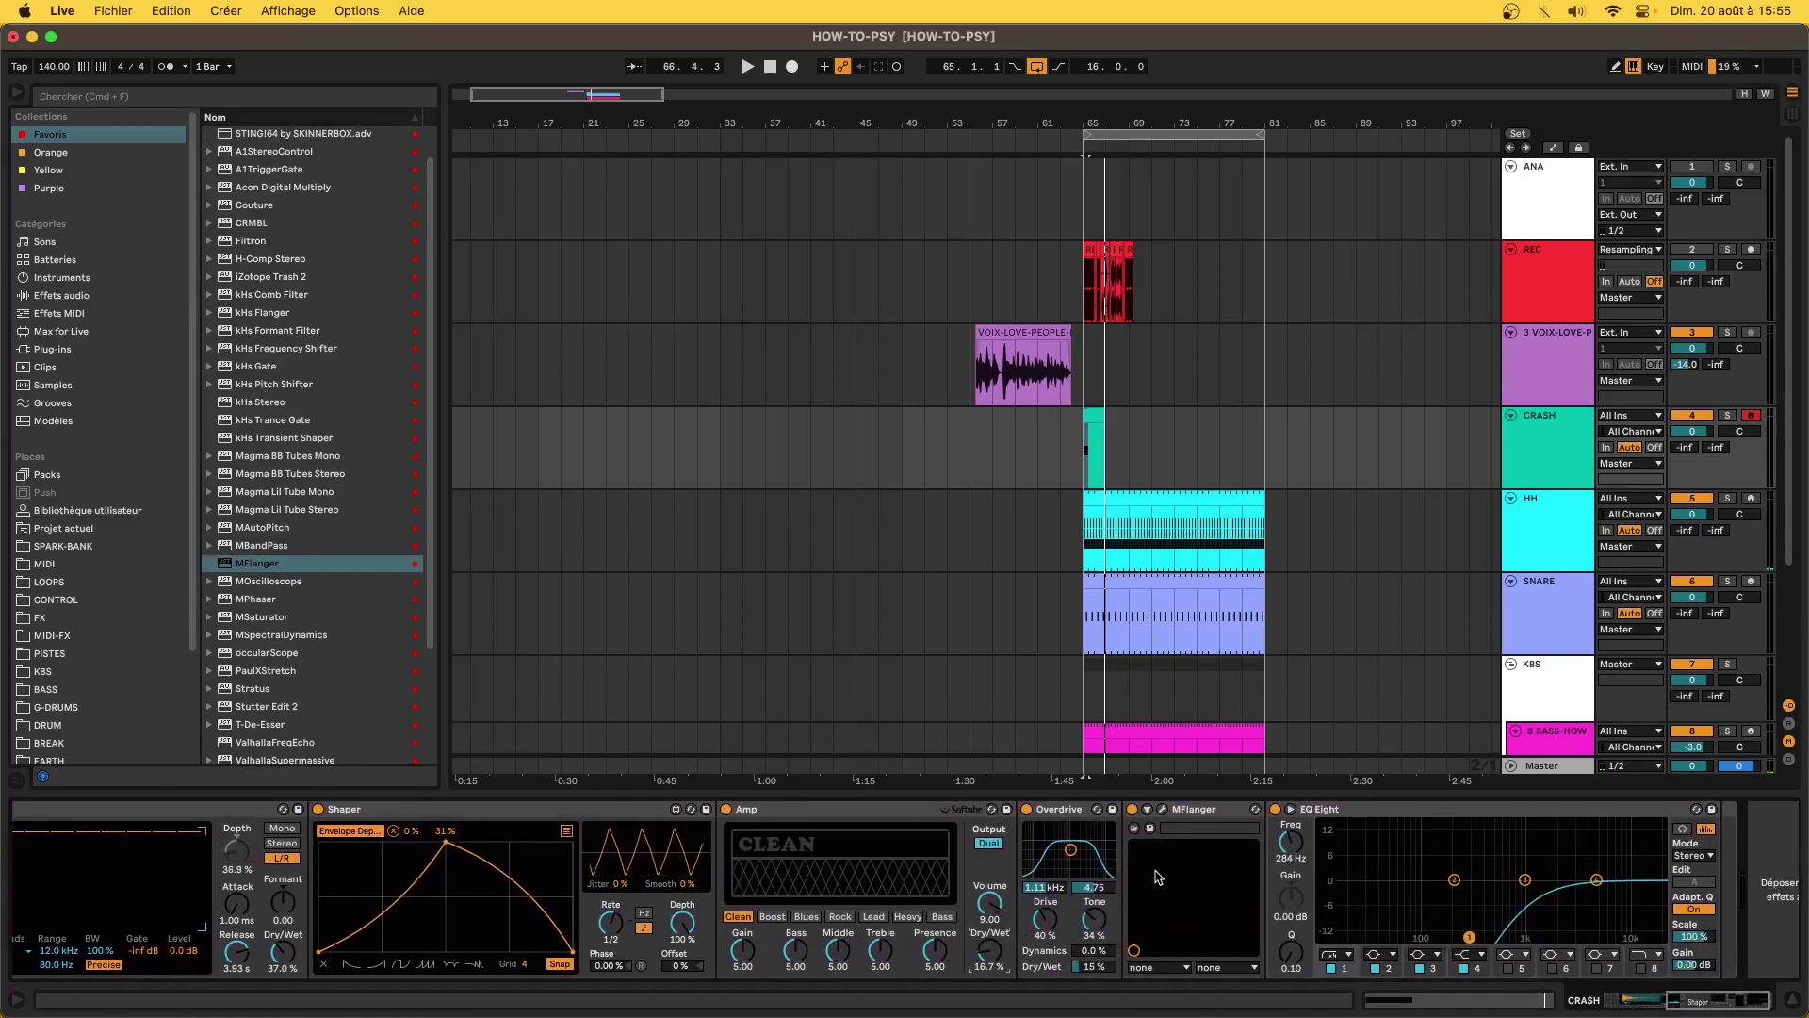
left_click(1195, 810)
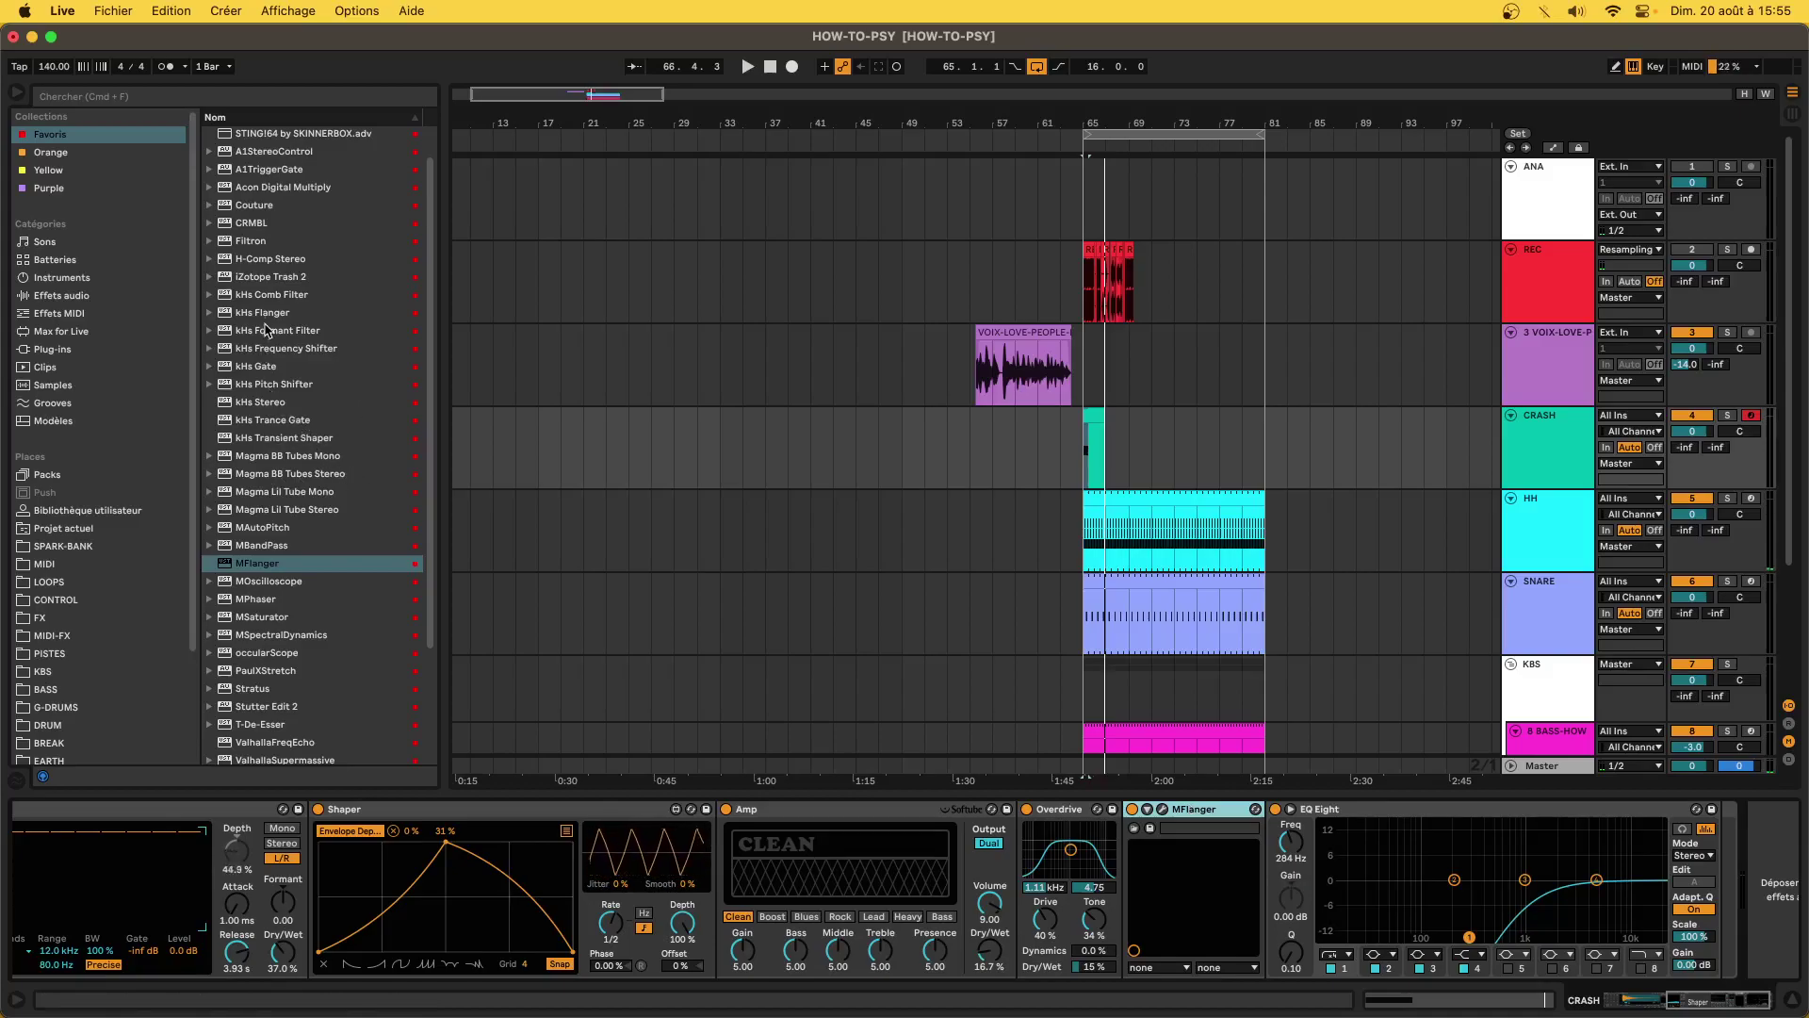
double_click(283, 439)
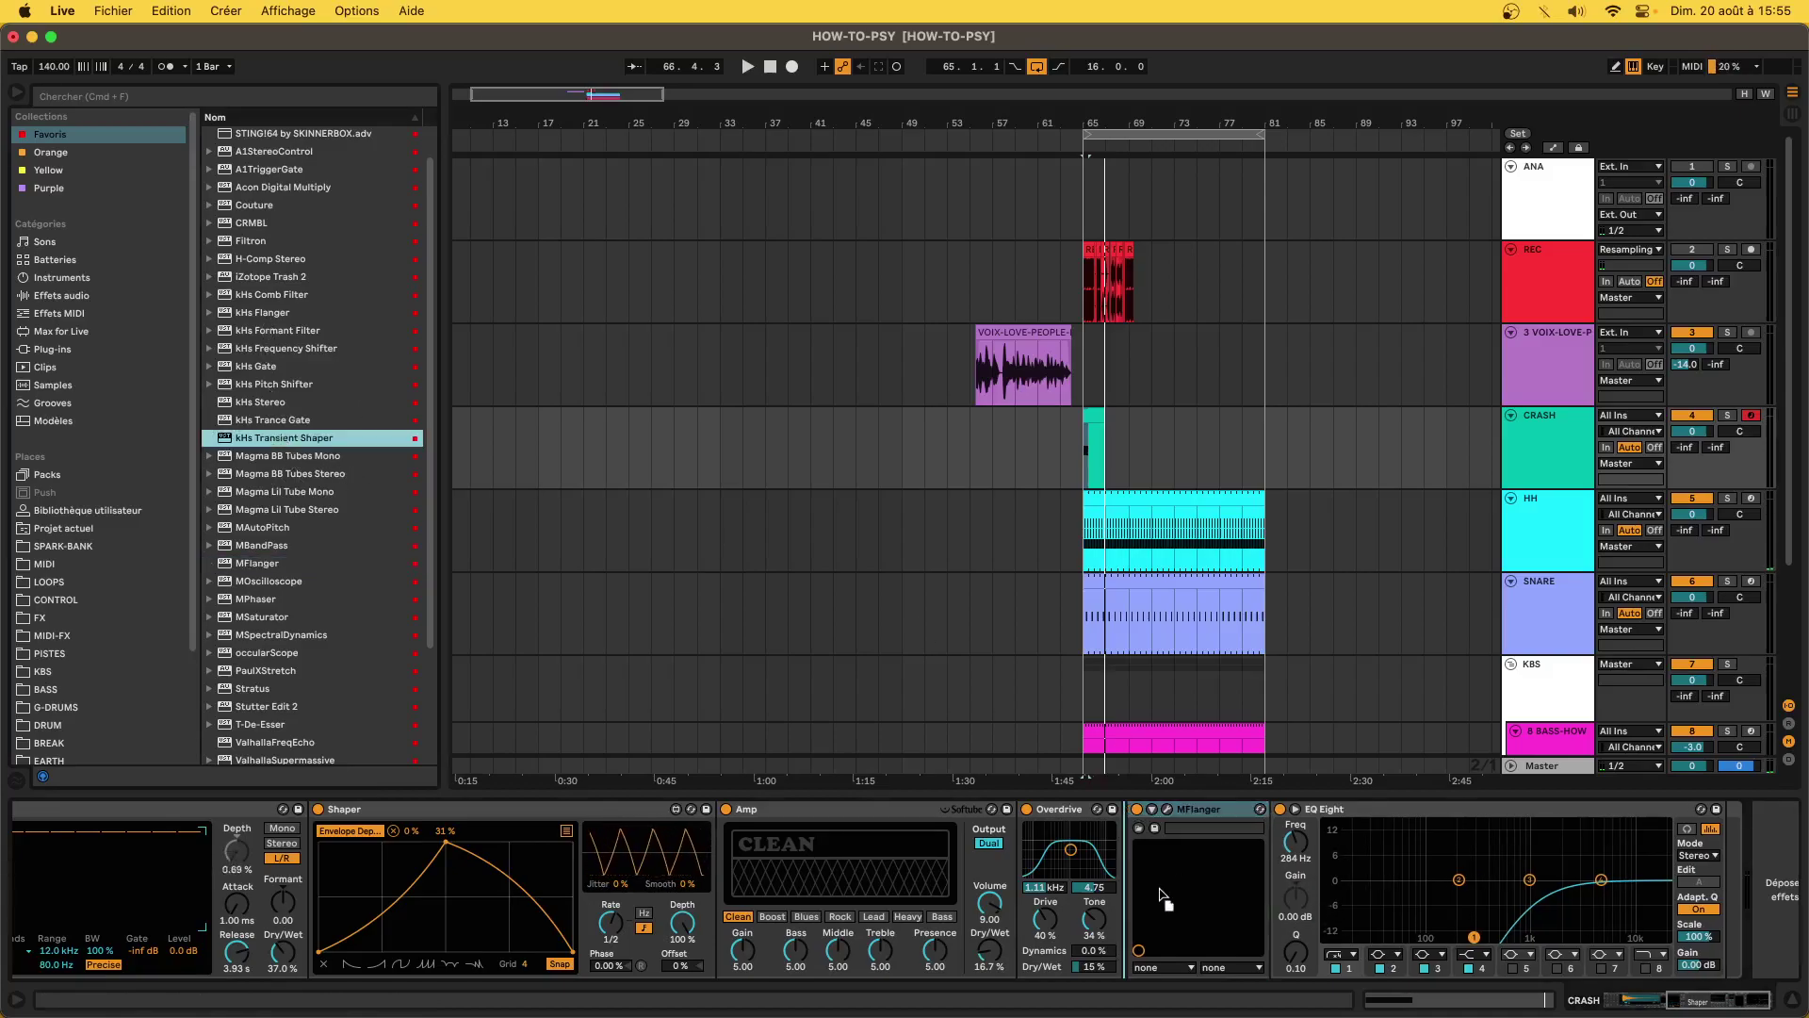
- Raise the Transient Shaper's Attack and Pump amounts and enable Clip
left_click(500, 152)
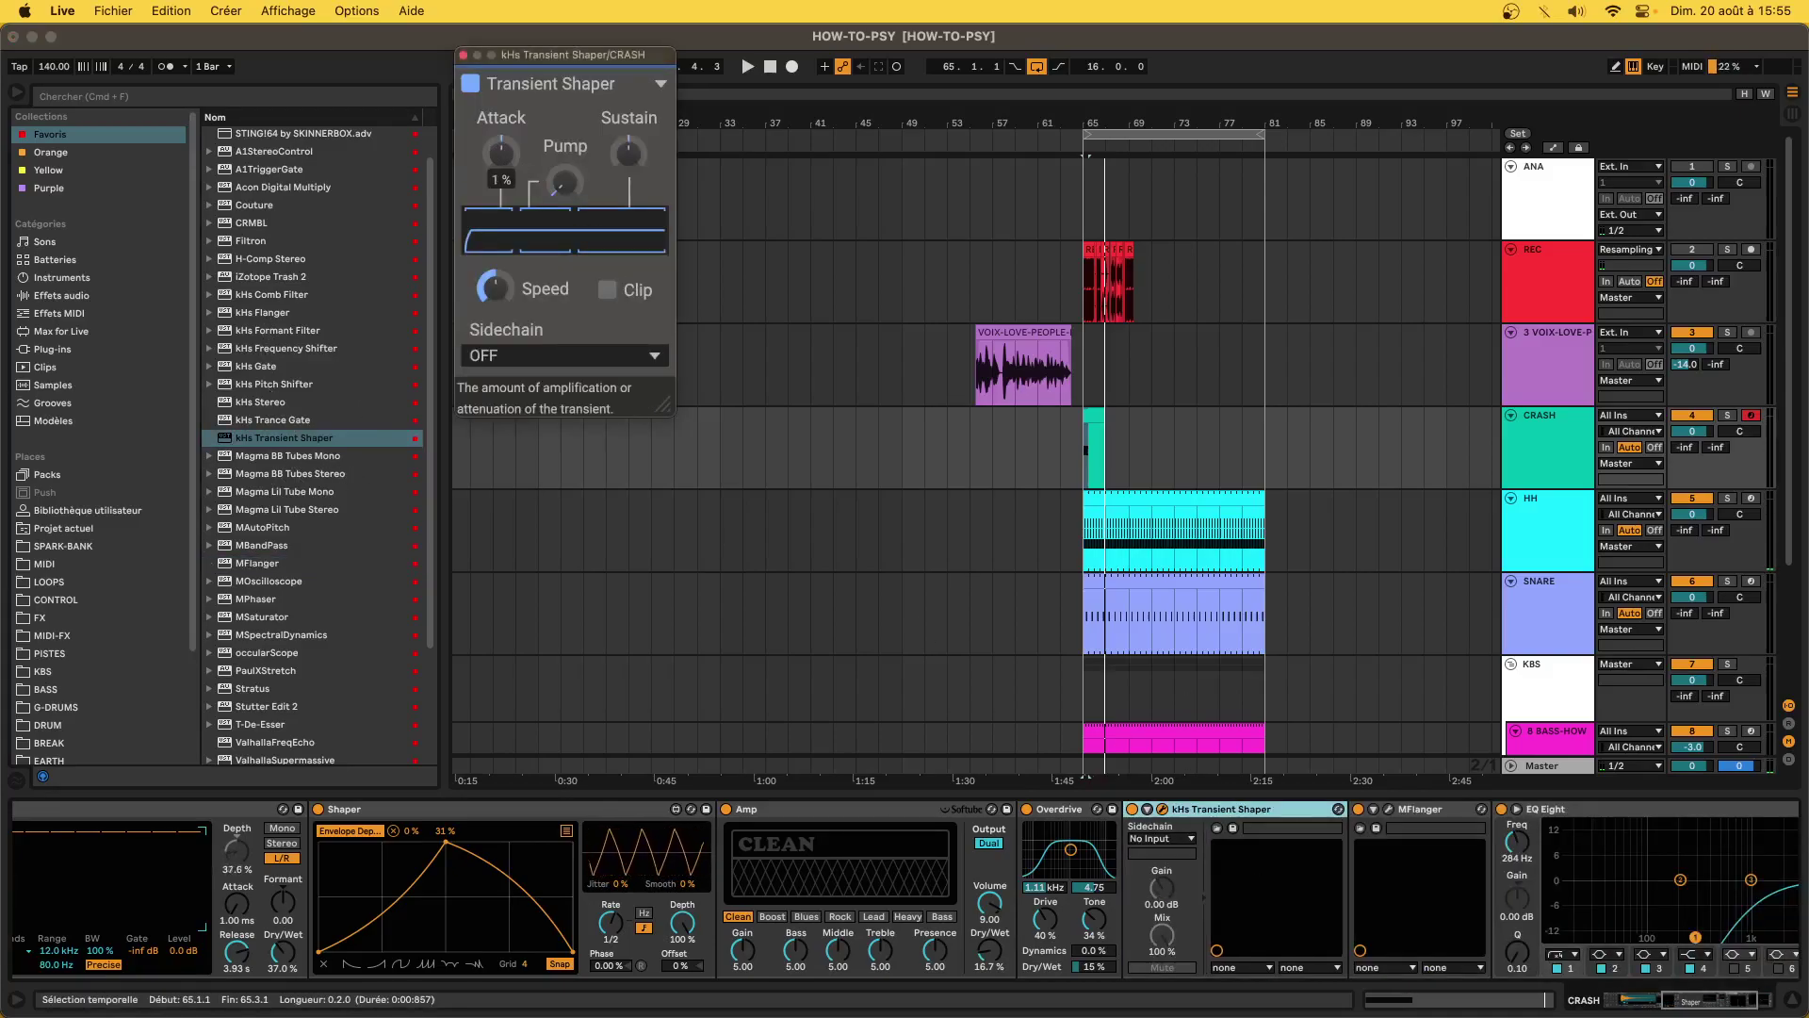
mouse_move(501, 153)
left_mouse_down()
mouse_move(501, 102)
mouse_move(501, 128)
left_mouse_up()
left_click_drag(564, 182, 501, 91)
left_click(607, 289)
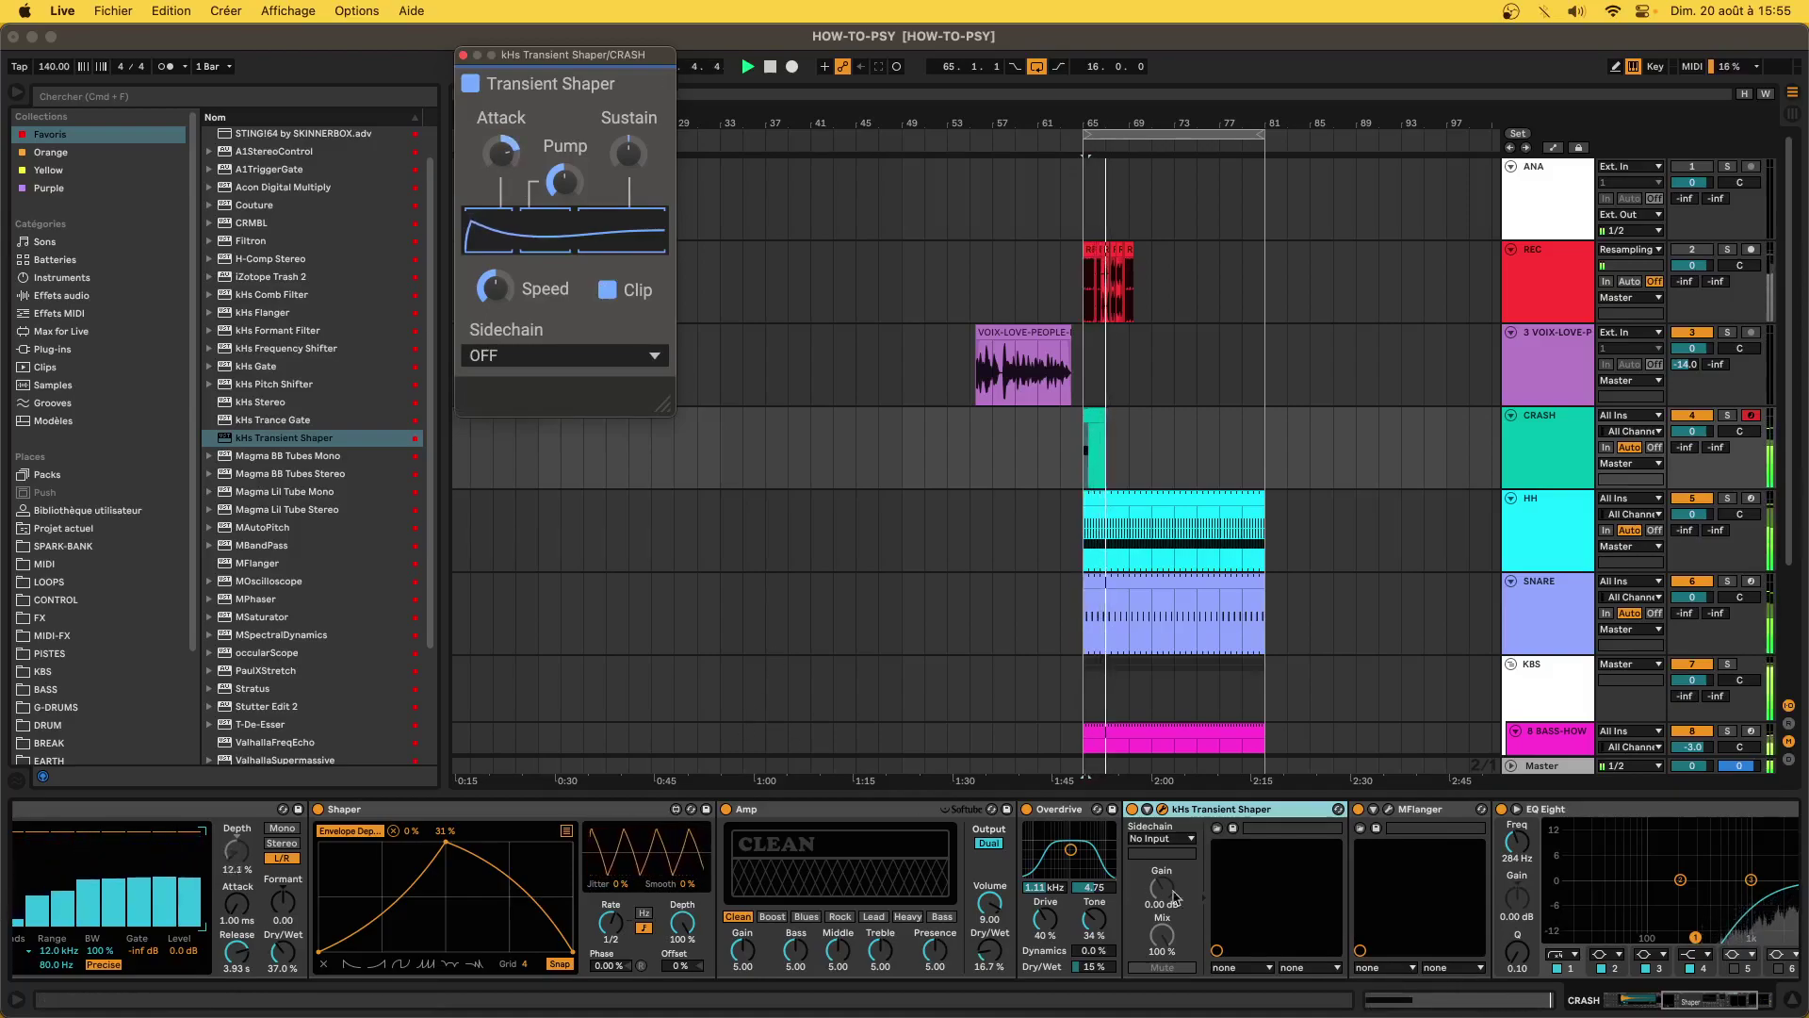
- Audition MFlanger's Depth from 100% wet down to negative wet settings, restarting playback to compare them
scroll(1089, 848, "right", 5)
left_click(1120, 808)
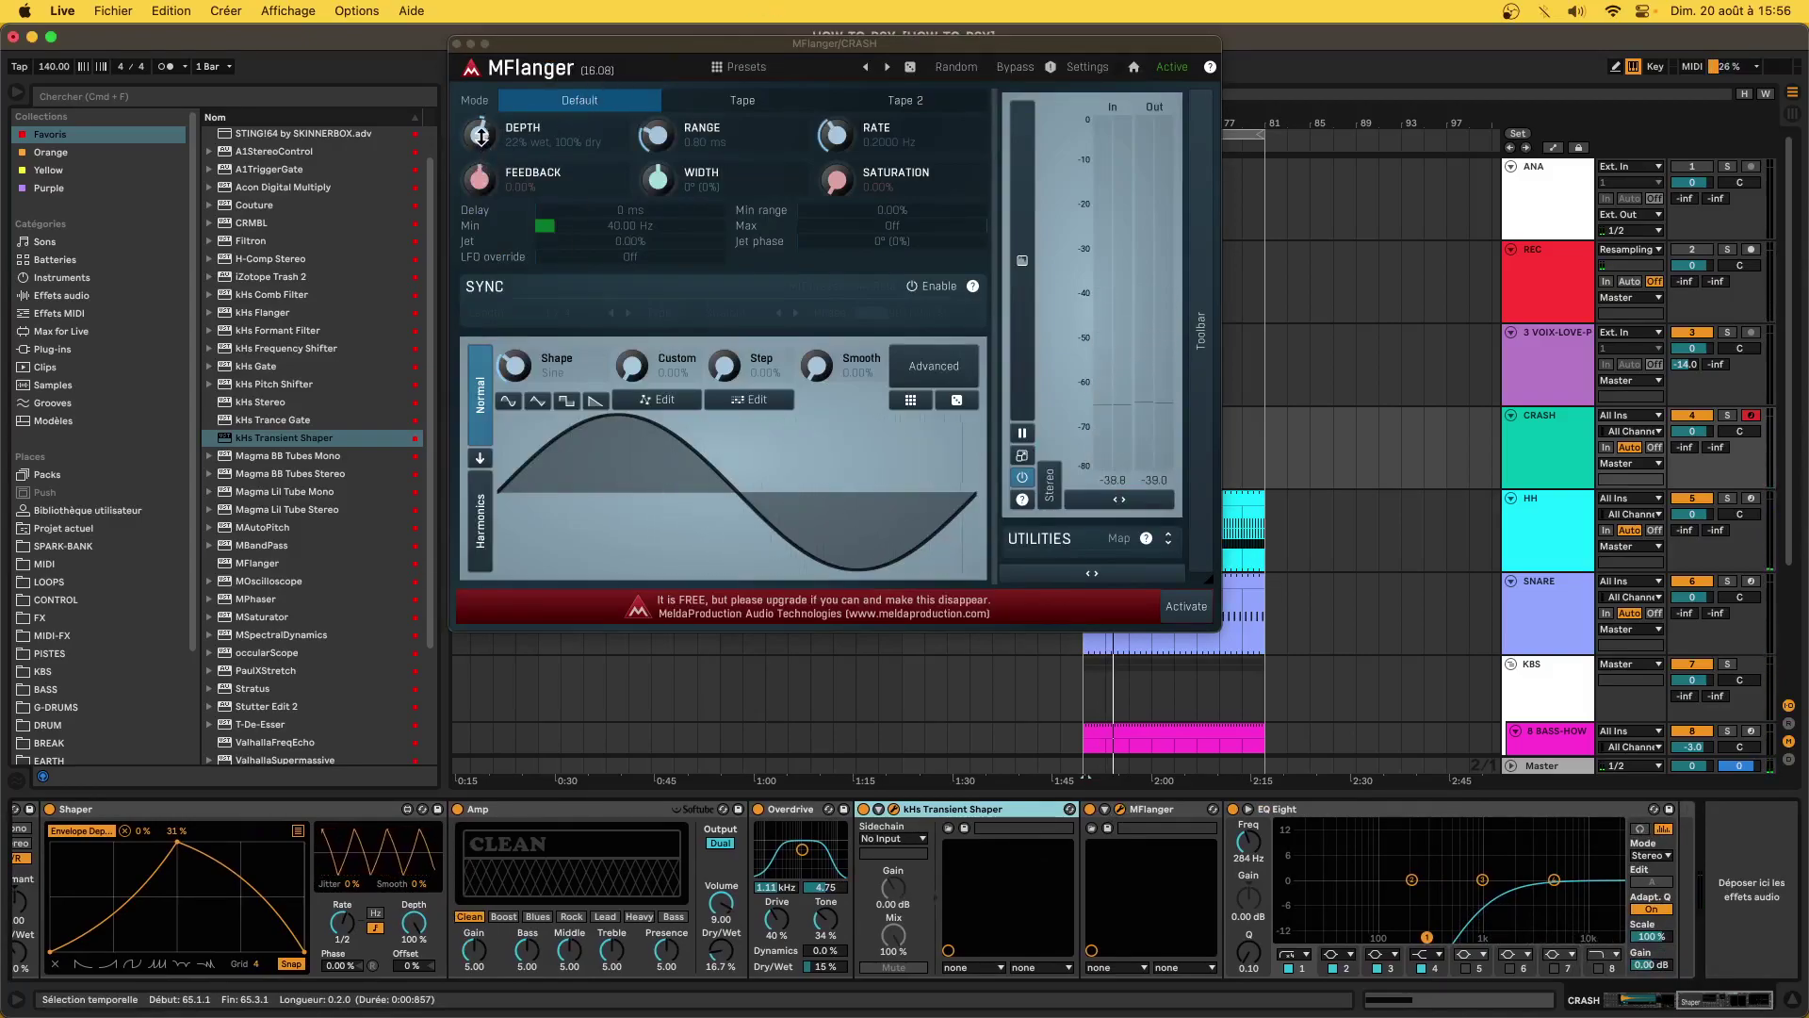
left_click(480, 134)
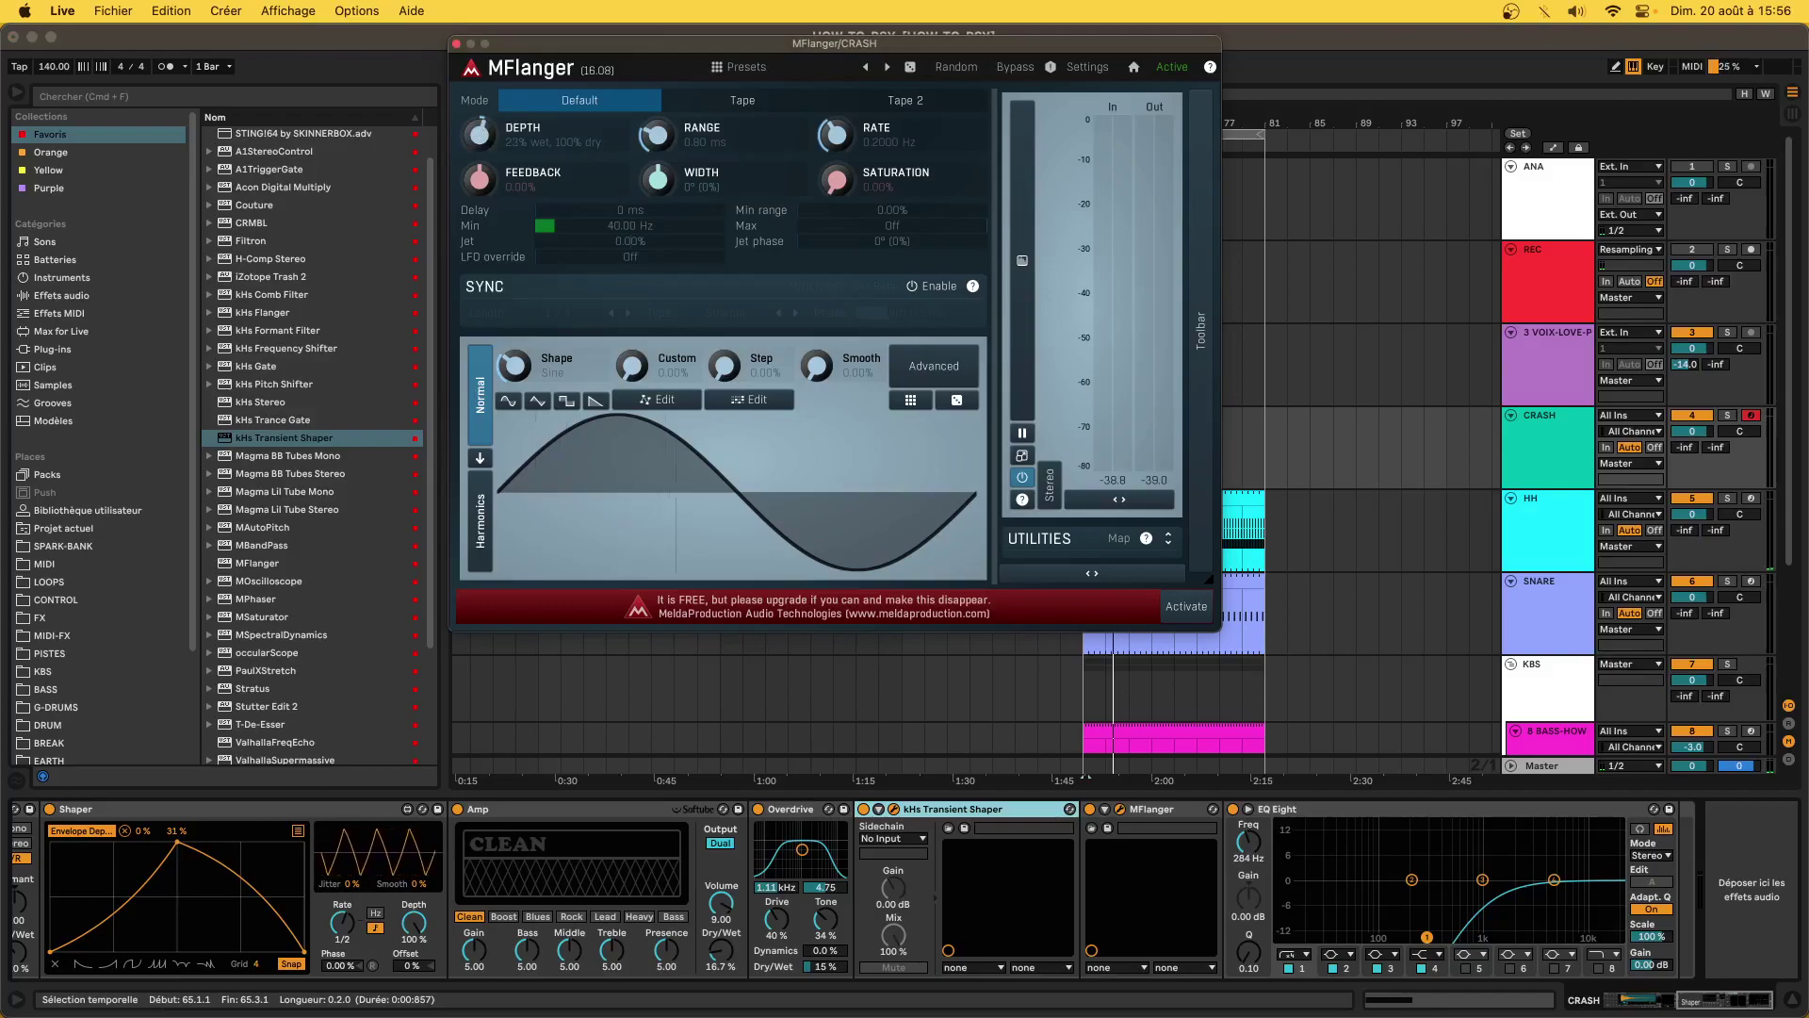
left_click_drag(480, 134, 479, 66)
key("space")
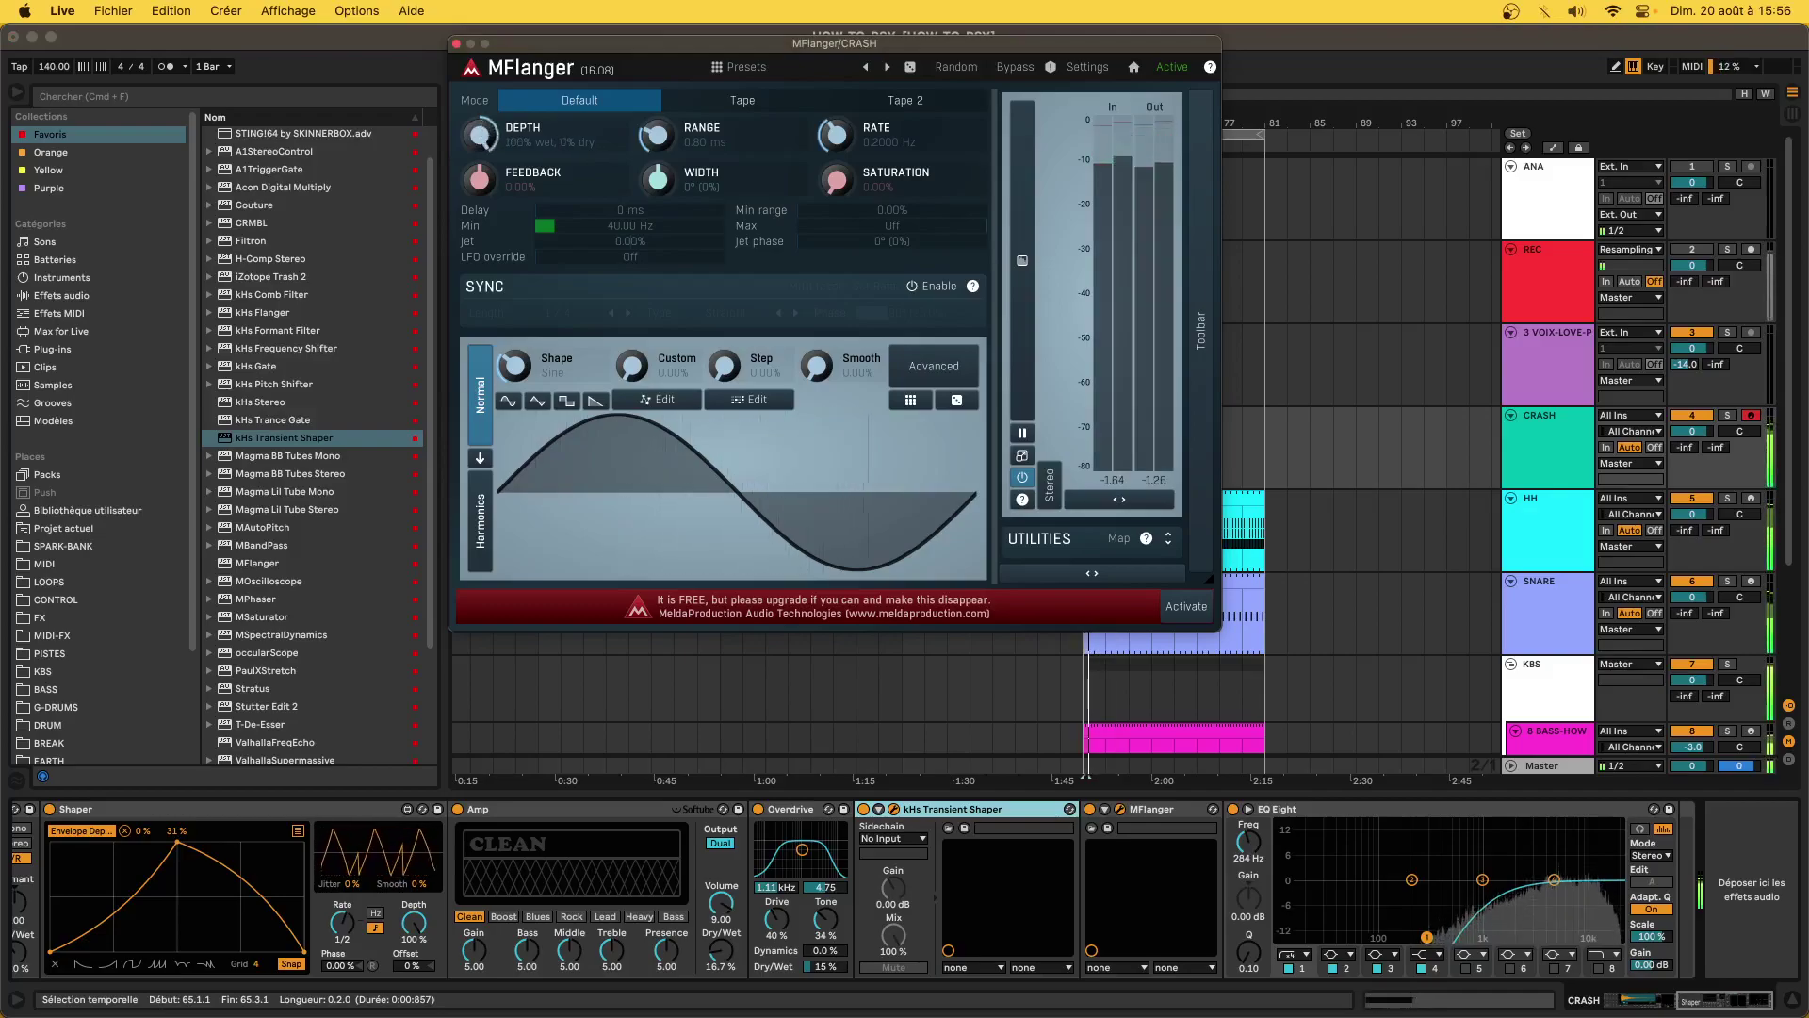
left_click_drag(480, 134, 479, 204)
key("space")
key("space")
left_click_drag(479, 135, 480, 241)
key("space")
key("space")
left_click_drag(480, 134, 480, 92)
key("space")
key("space")
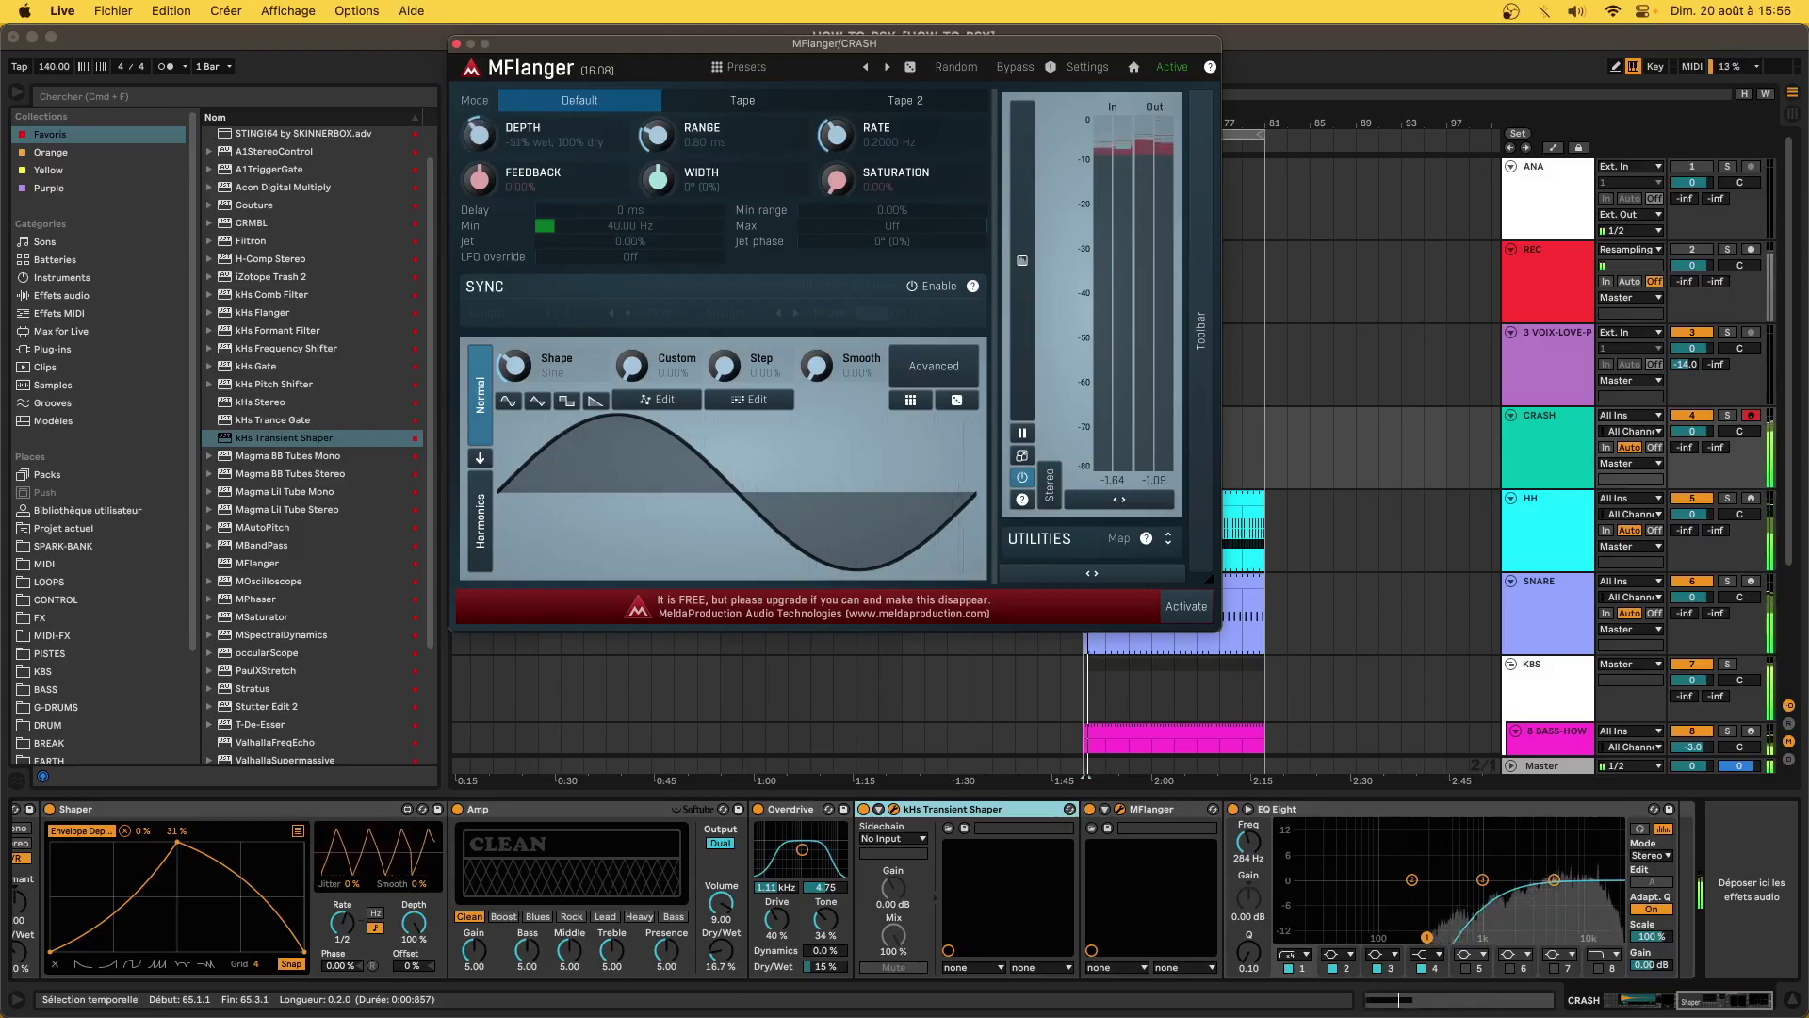
- Close the MFlanger window, listen to the crash in the mix, and close the Transient Shaper window
left_click(457, 46)
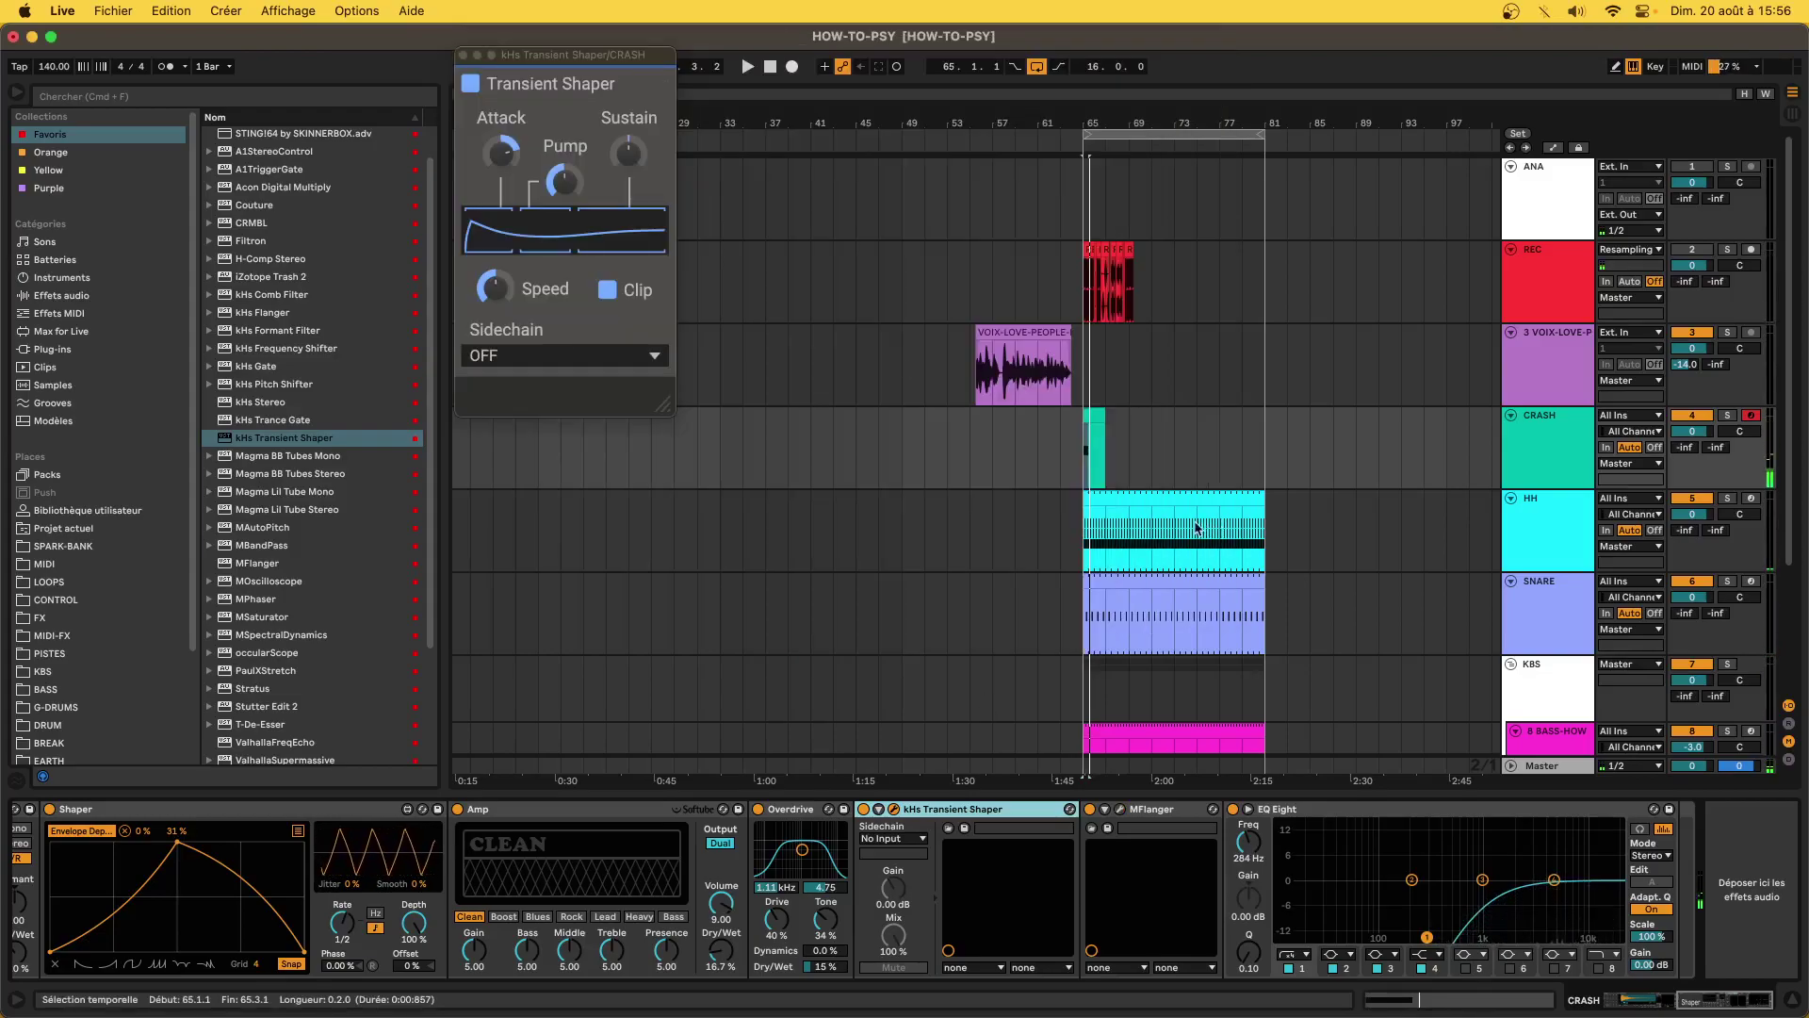
key("space")
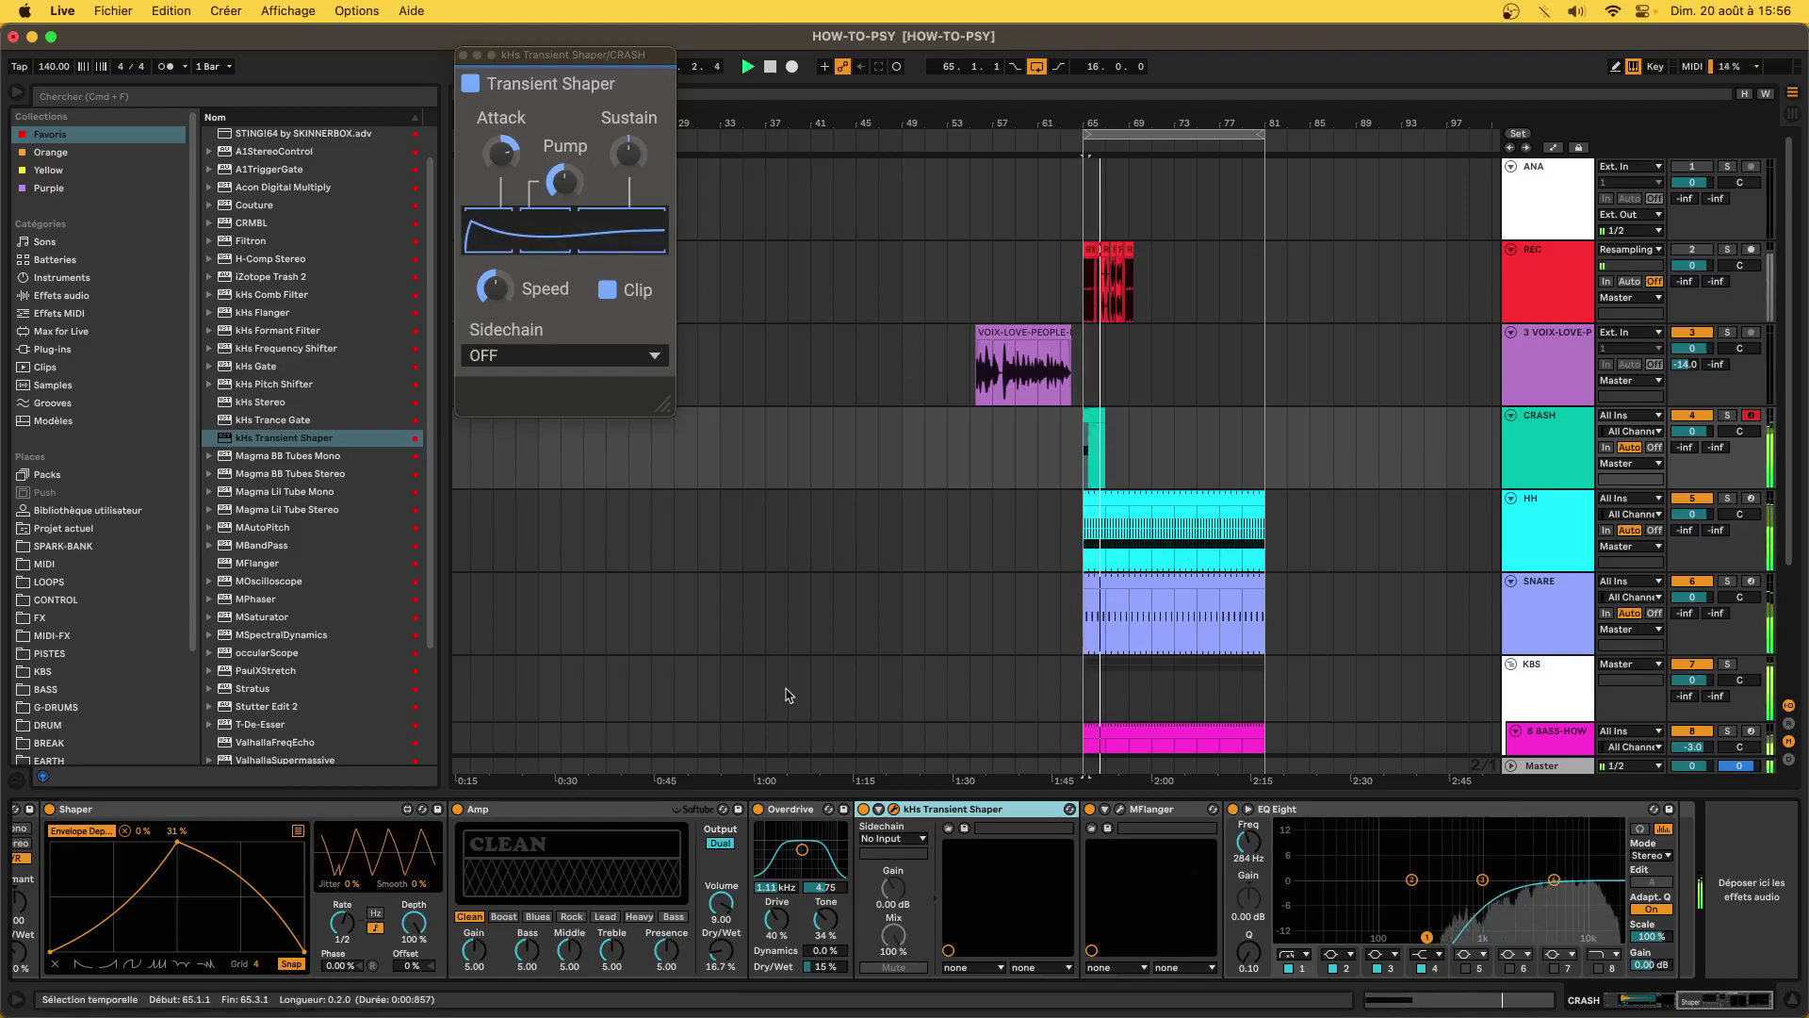
left_click(463, 55)
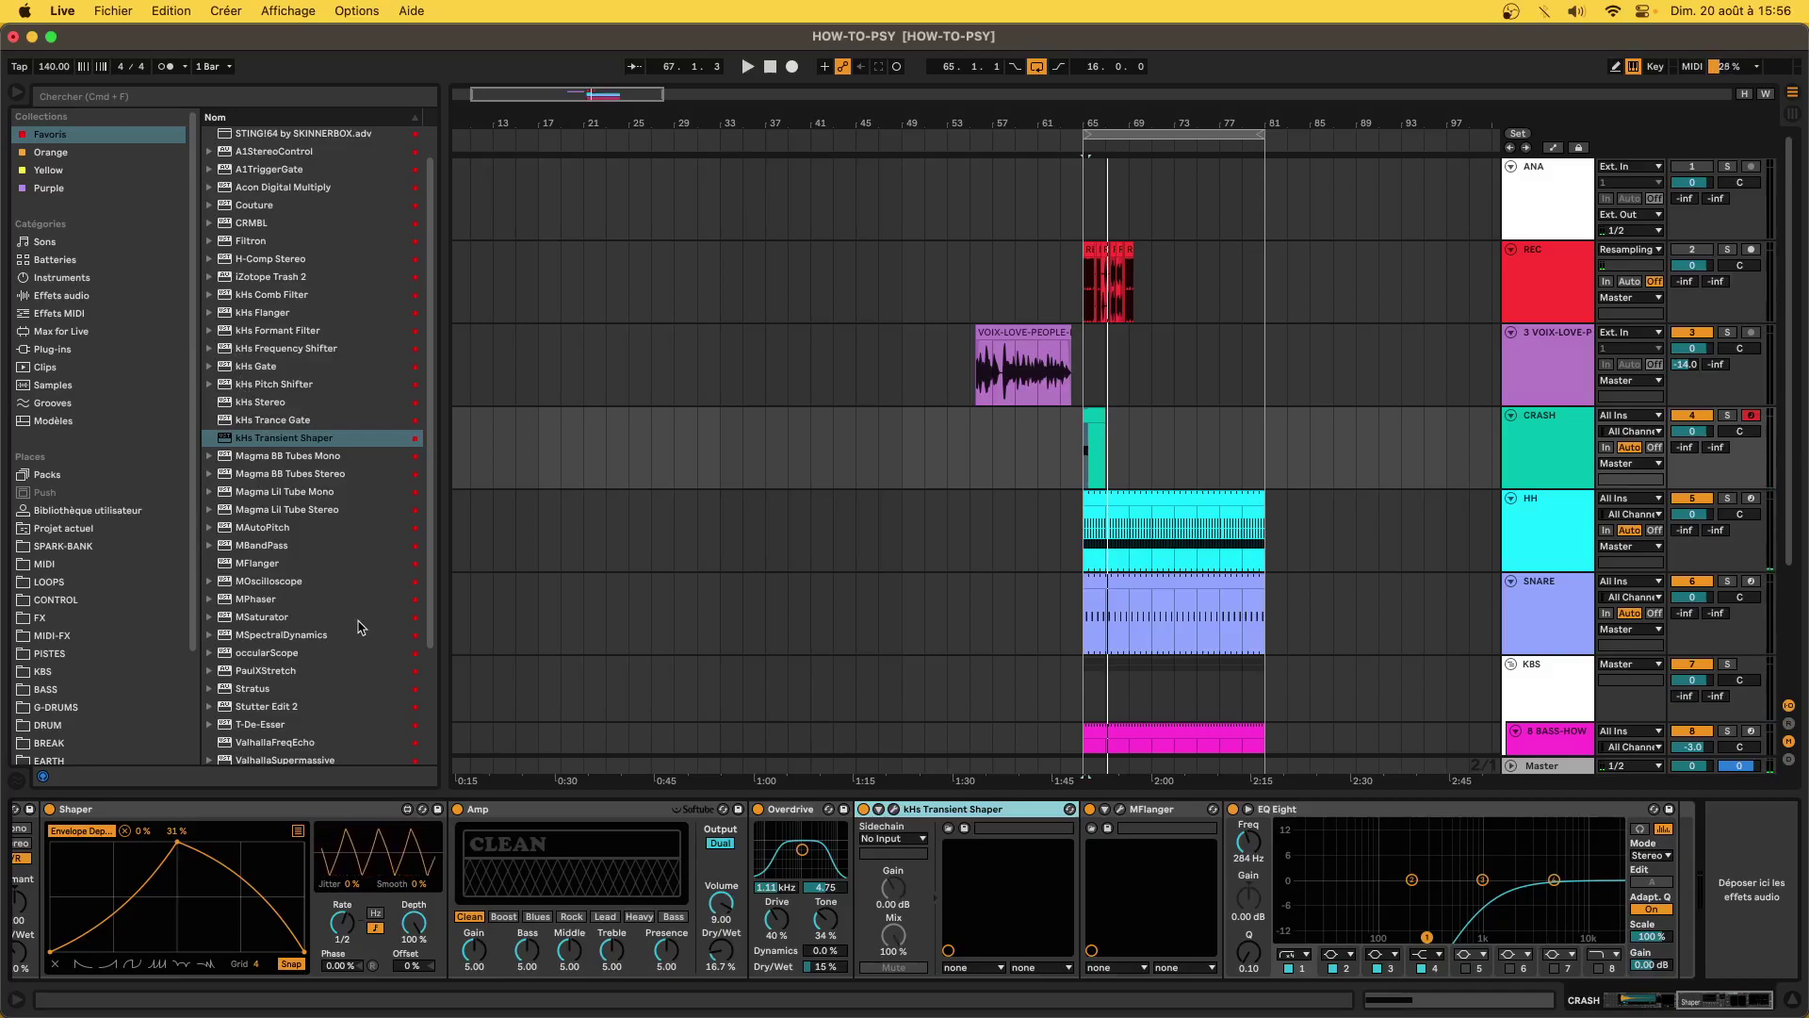
- Insert ValhallaVintageVerb between MFlanger and EQ Eight and set its Mix to 35.1% during playback
scroll(347, 659, "down", 3)
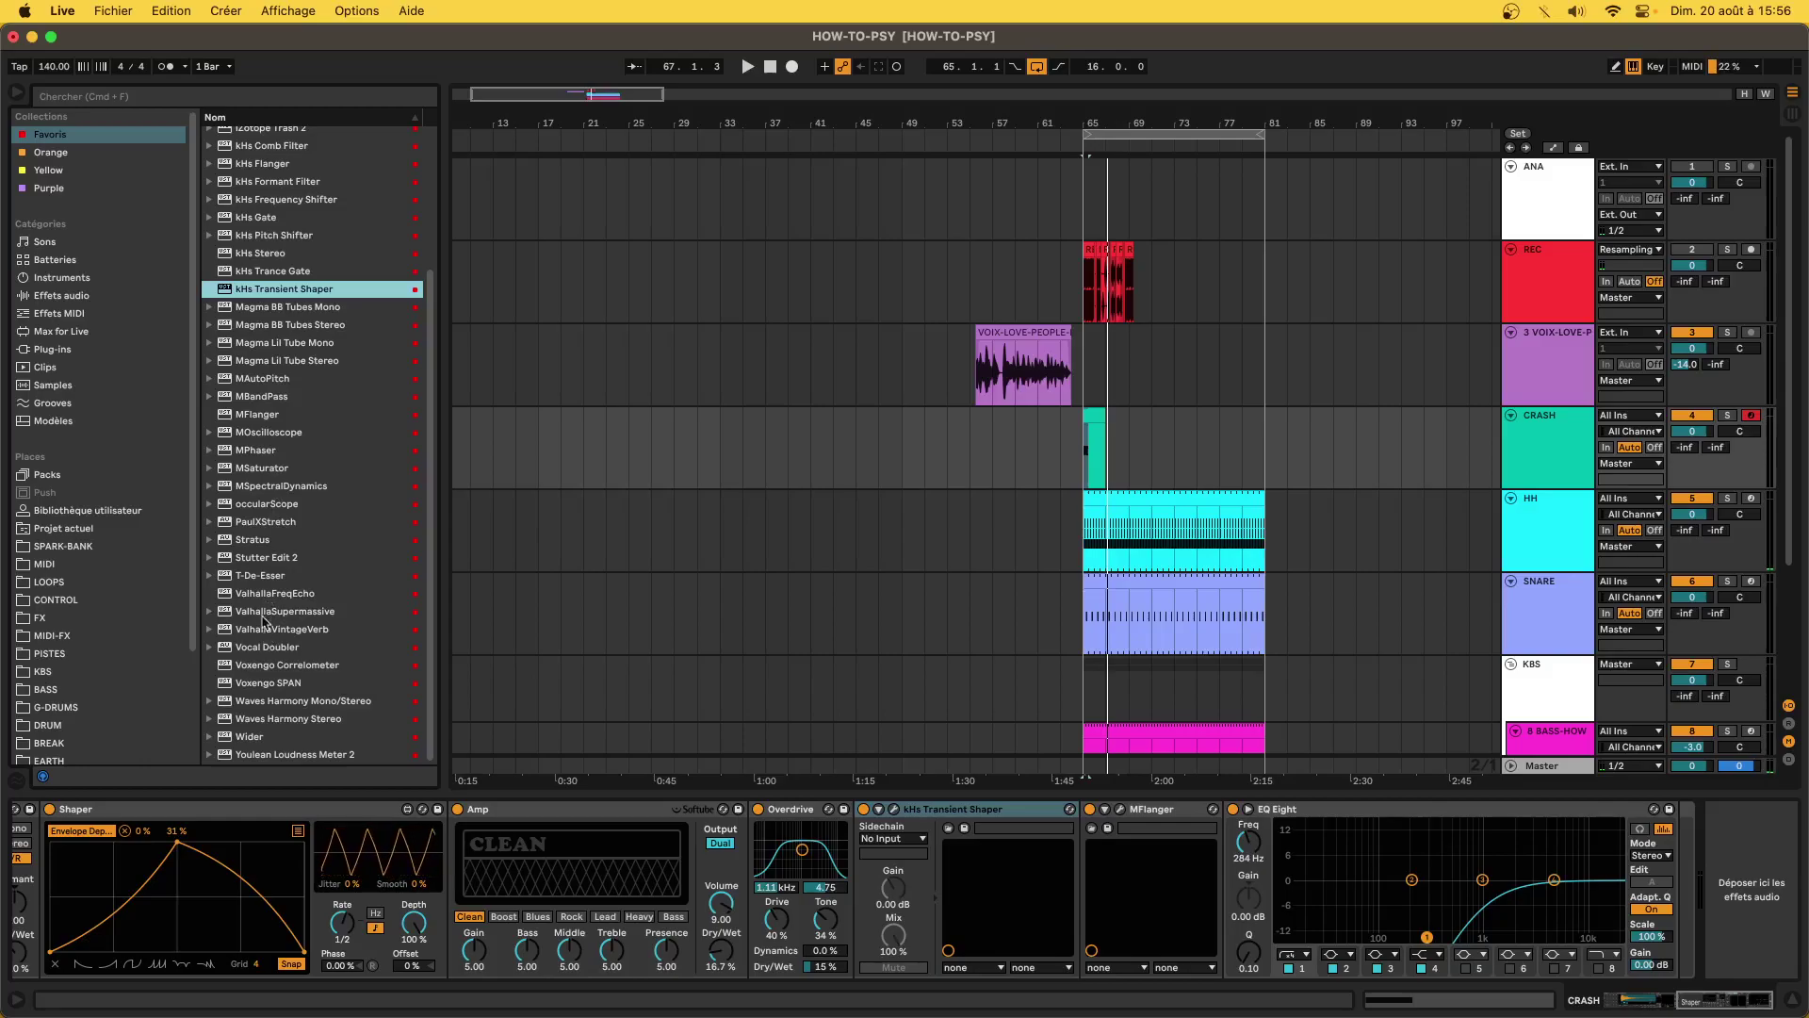
left_click_drag(267, 632, 1189, 931)
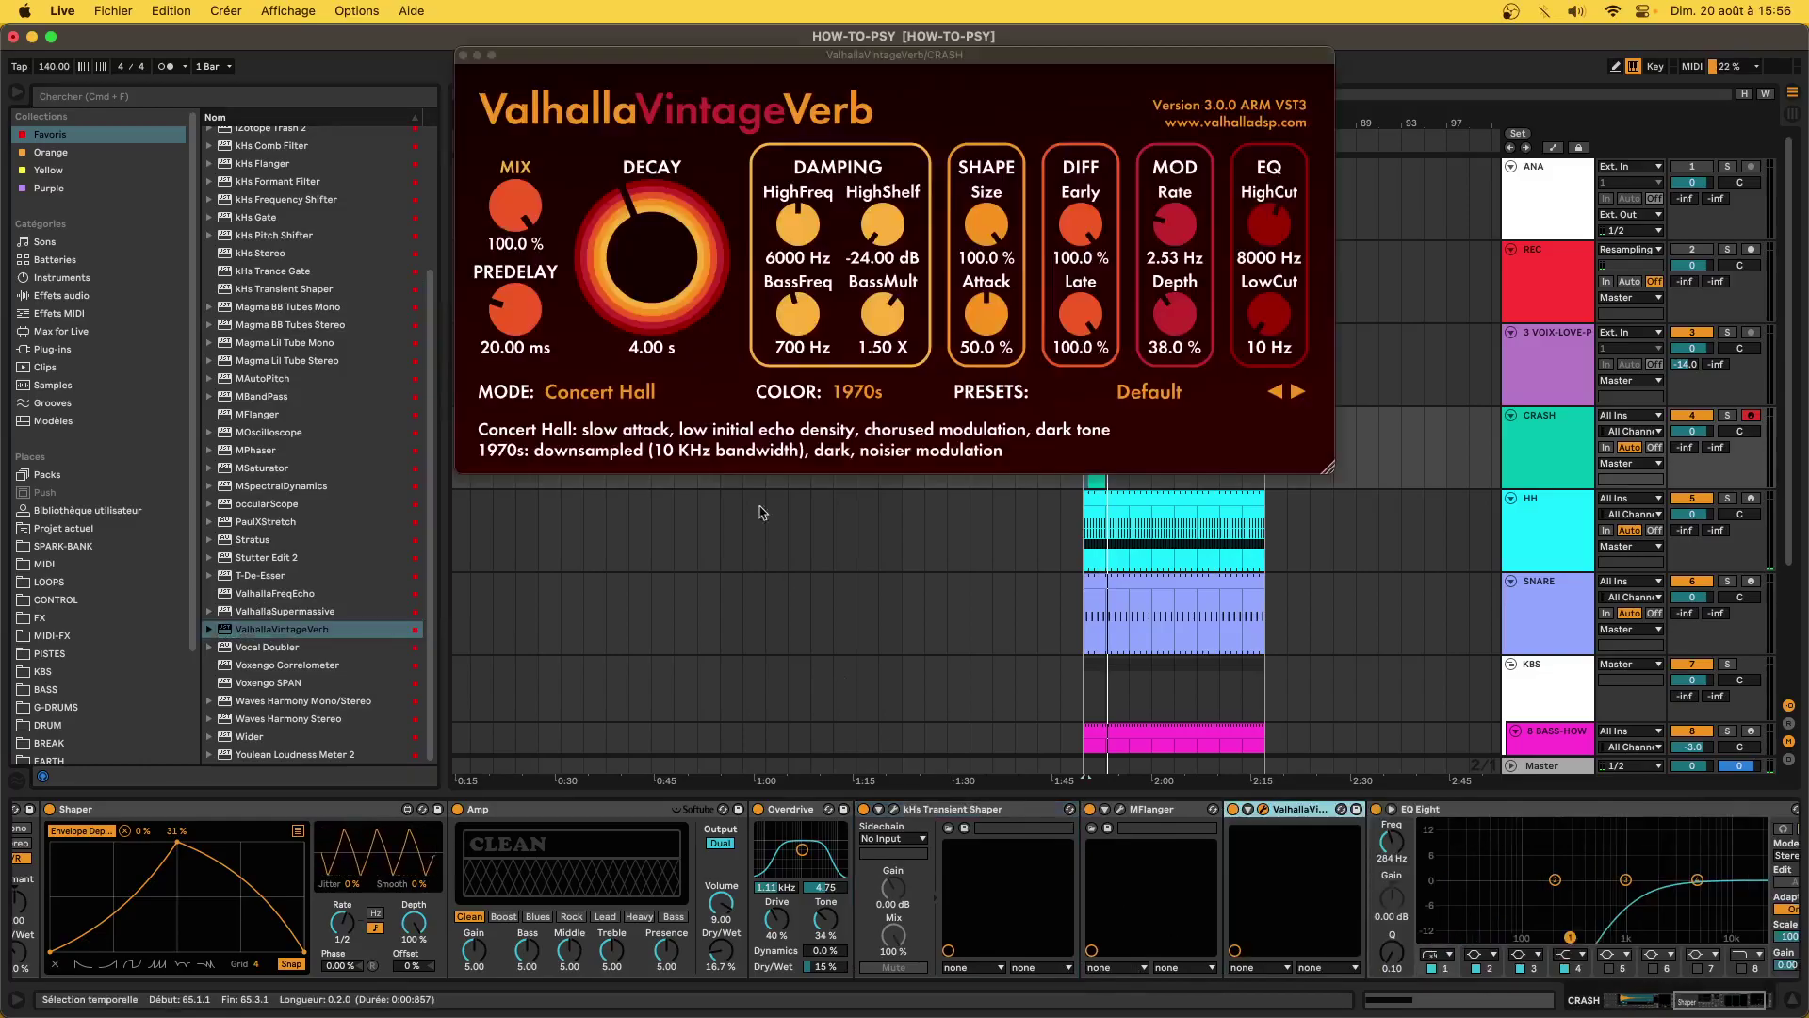
left_click_drag(515, 208, 518, 386)
key("space")
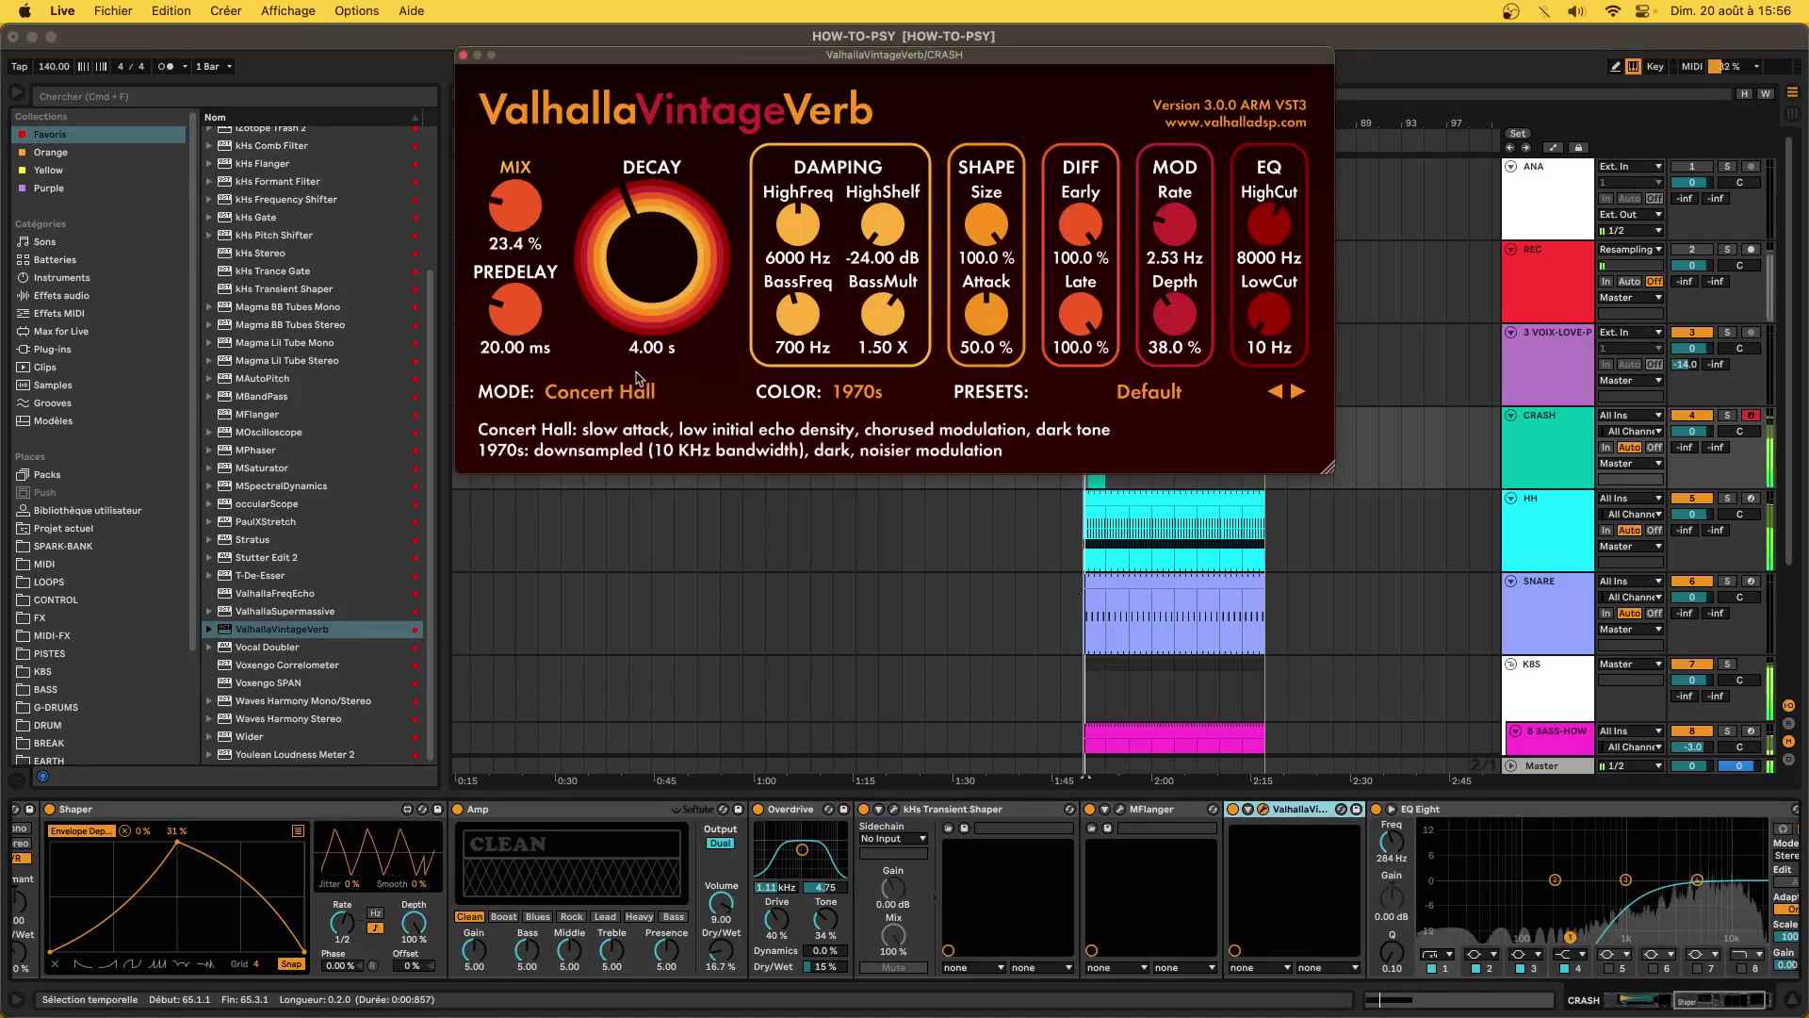
mouse_move(527, 225)
left_mouse_down()
mouse_move(520, 171)
mouse_move(505, 201)
left_mouse_up()
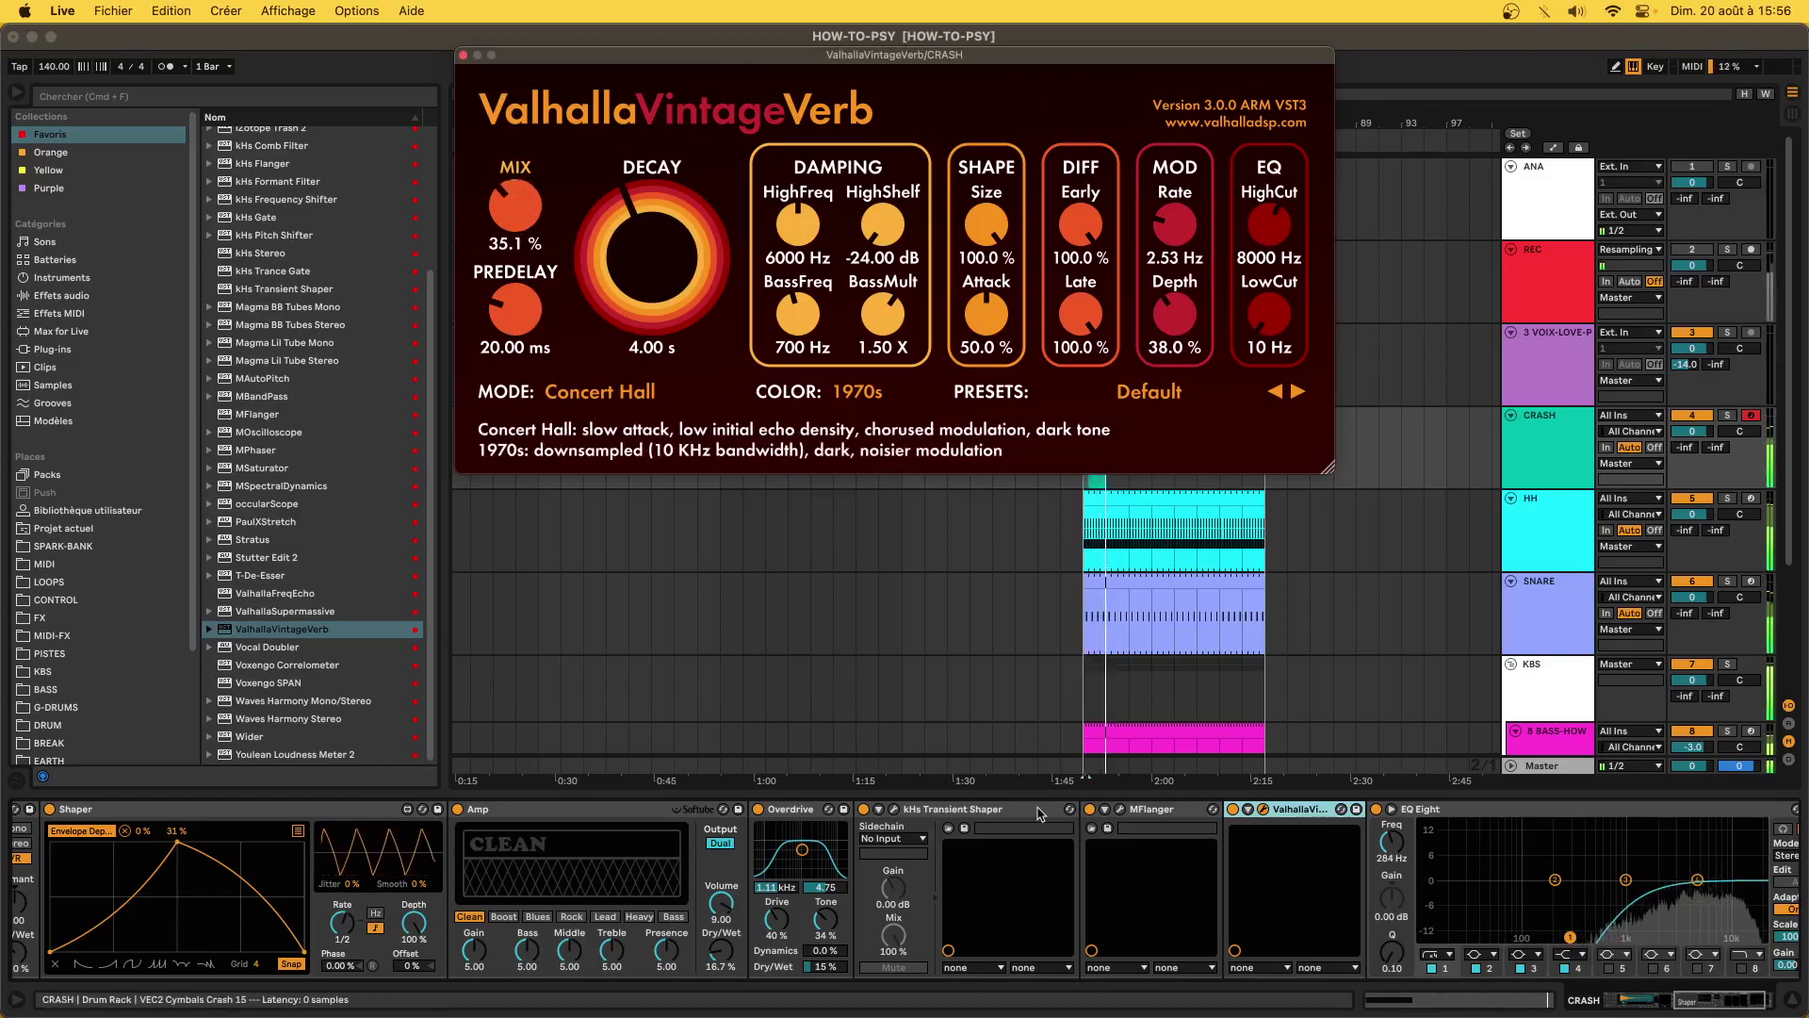
- Set Overdrive's Dry/Wet to 24%, try it after ValhallaVintageVerb, return it to its place after Amp, and close the reverb window
left_click_drag(788, 808, 1324, 912)
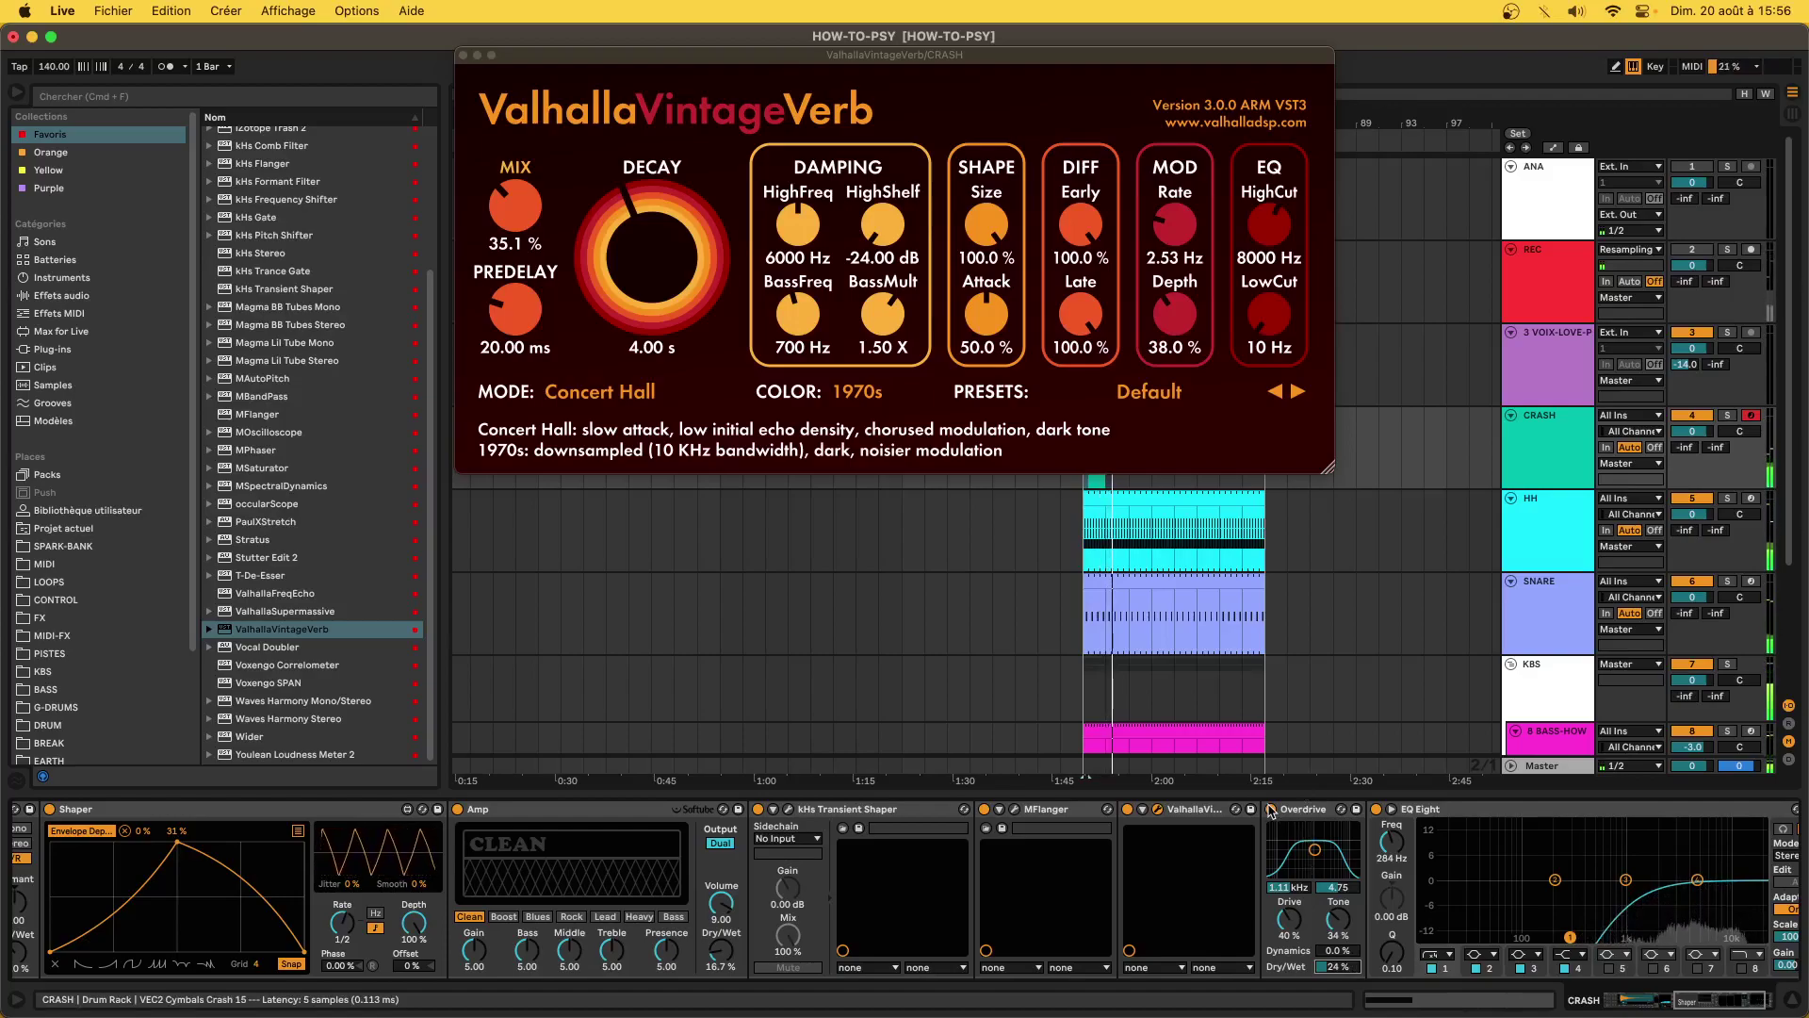
left_click(1308, 810)
left_click_drag(744, 872, 744, 875)
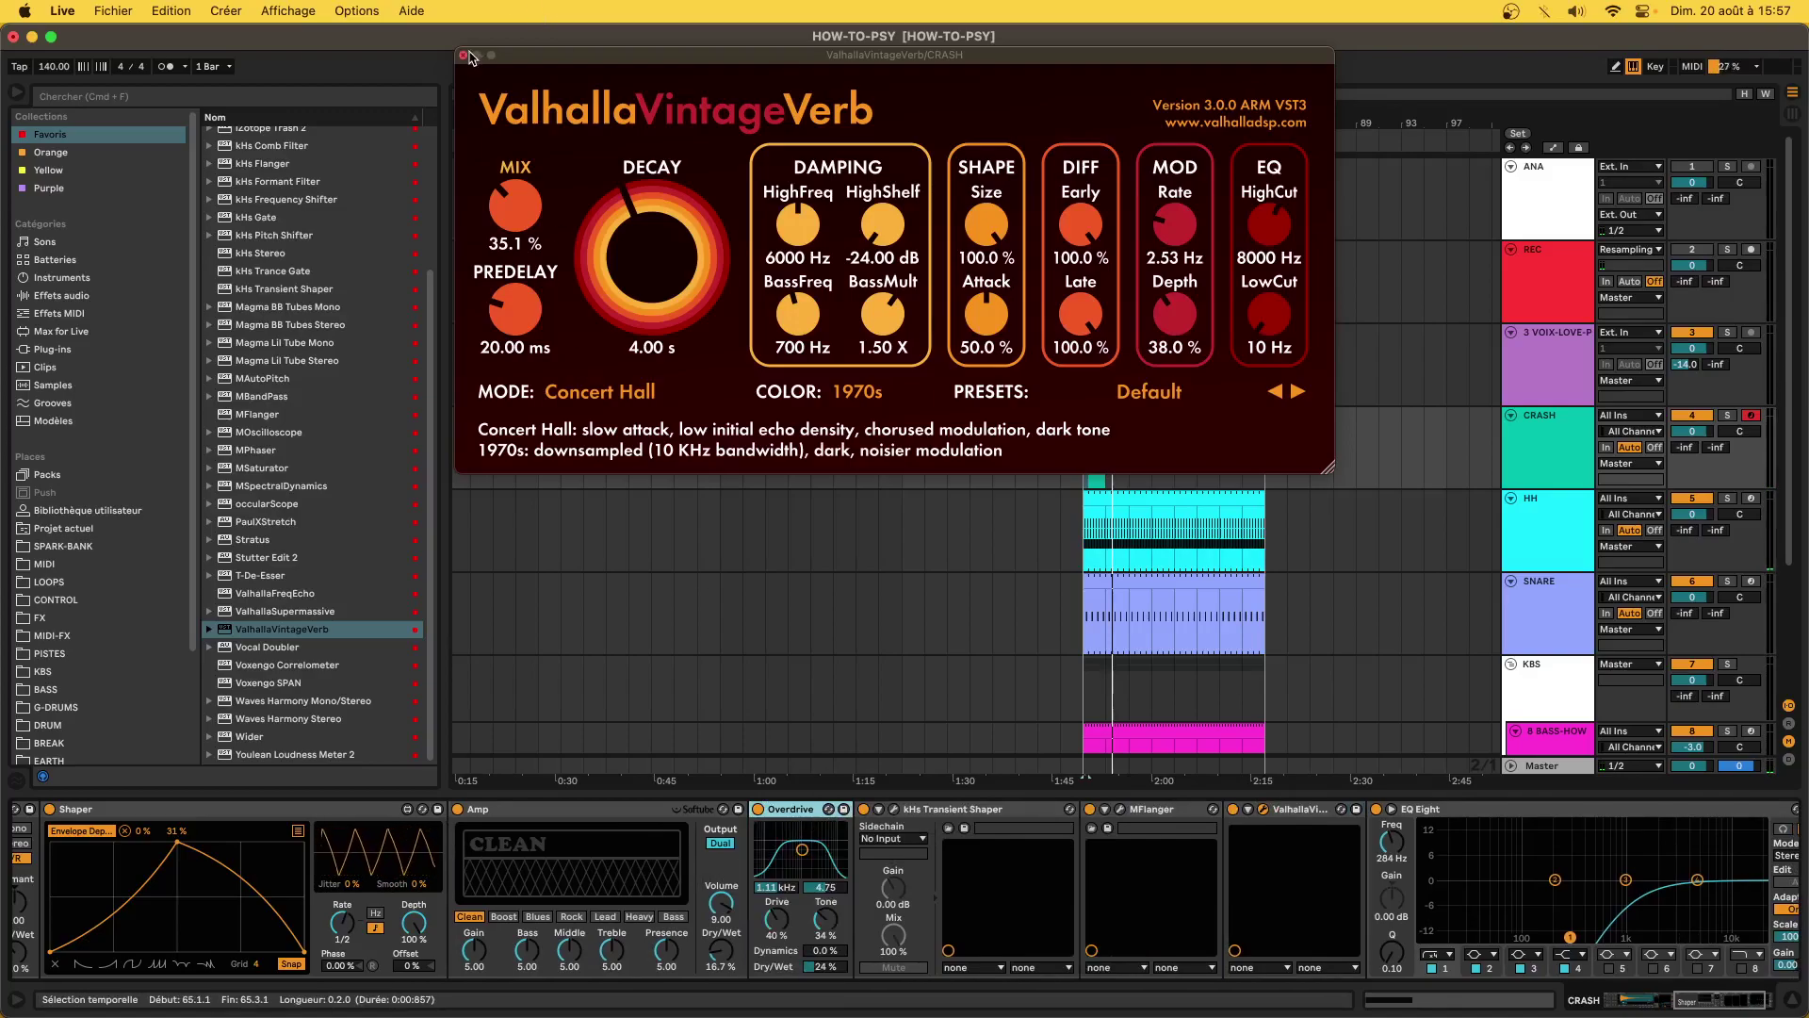
left_click(464, 56)
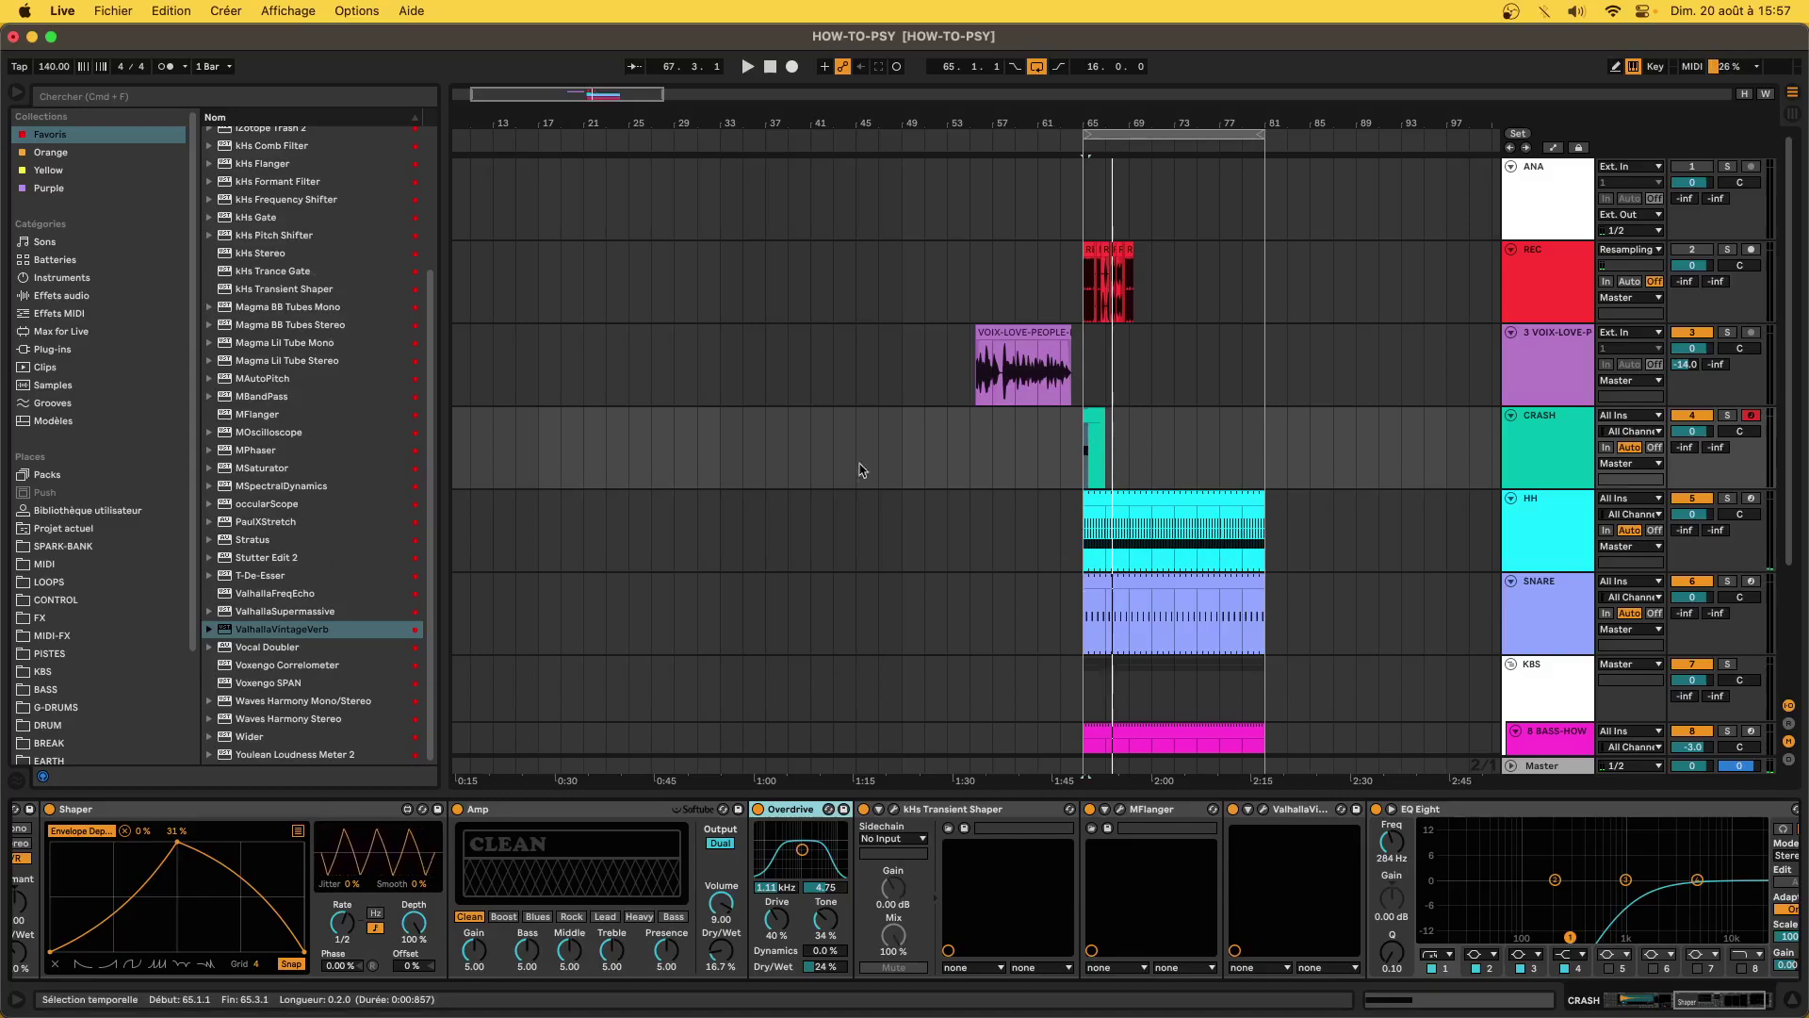
- Insert Redux between ValhallaVintageVerb and EQ Eight and start playback to hear it
left_click(94, 298)
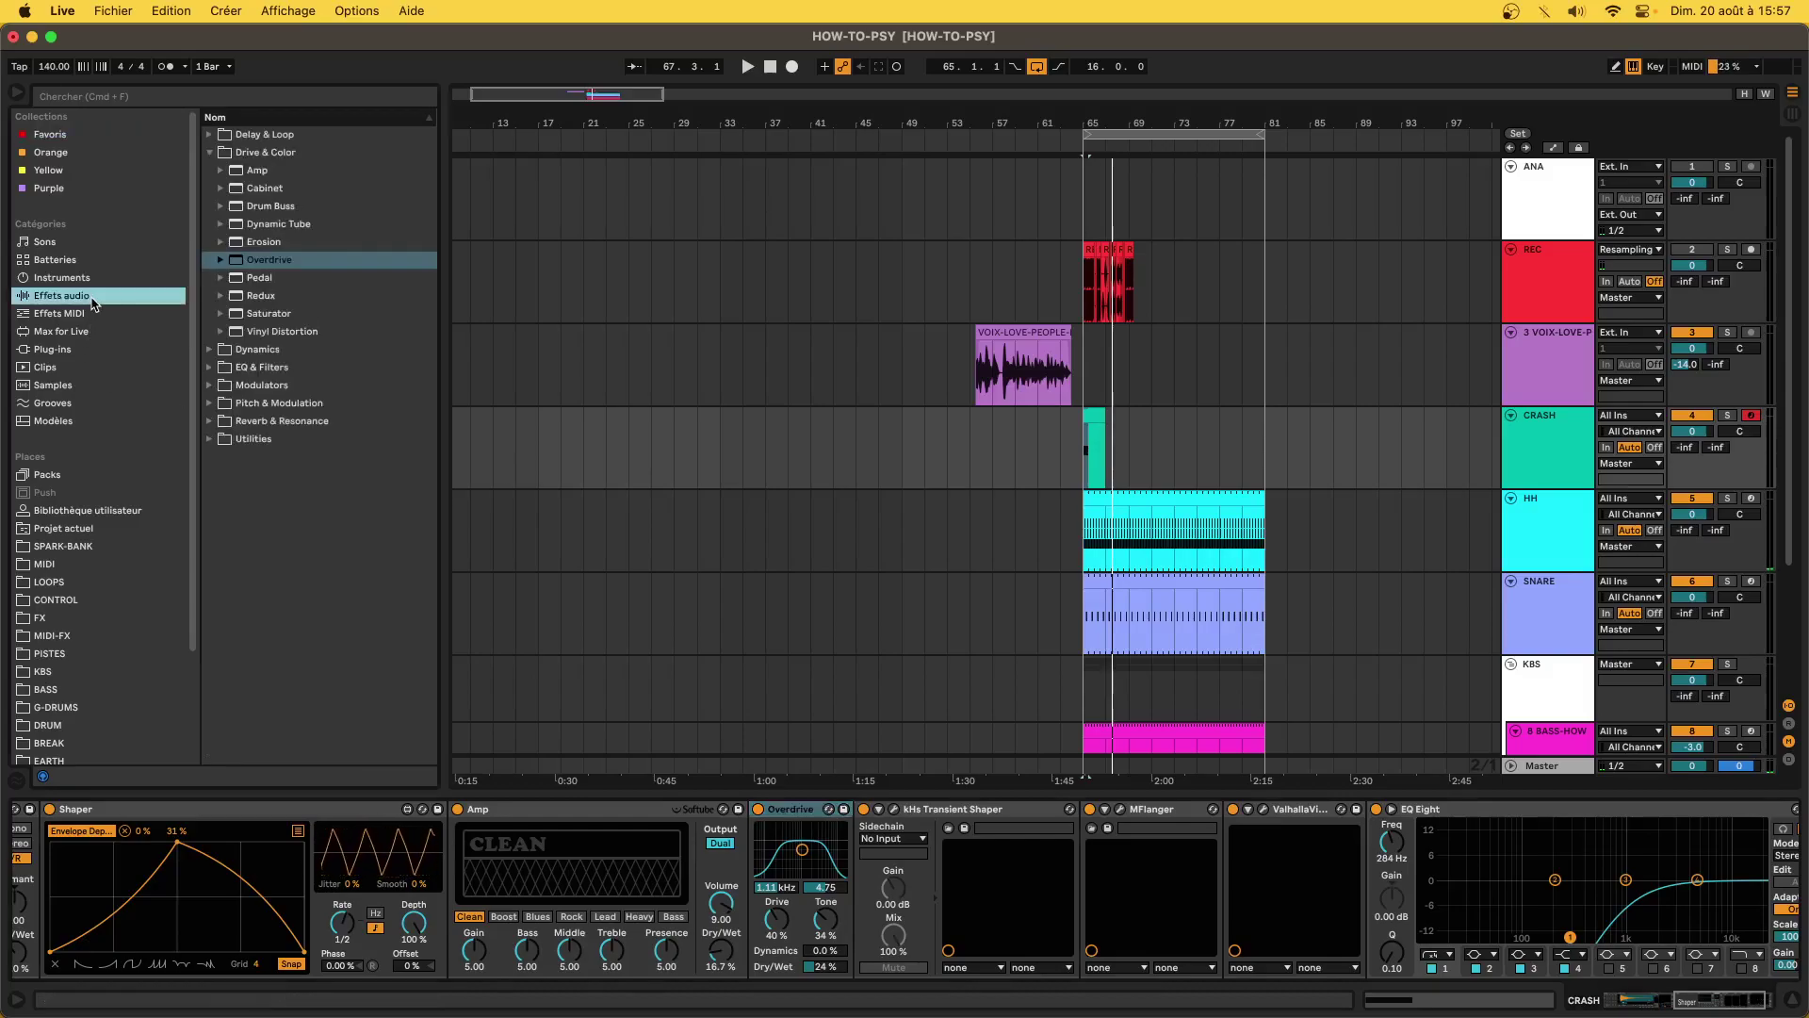
left_click_drag(261, 295, 1465, 905)
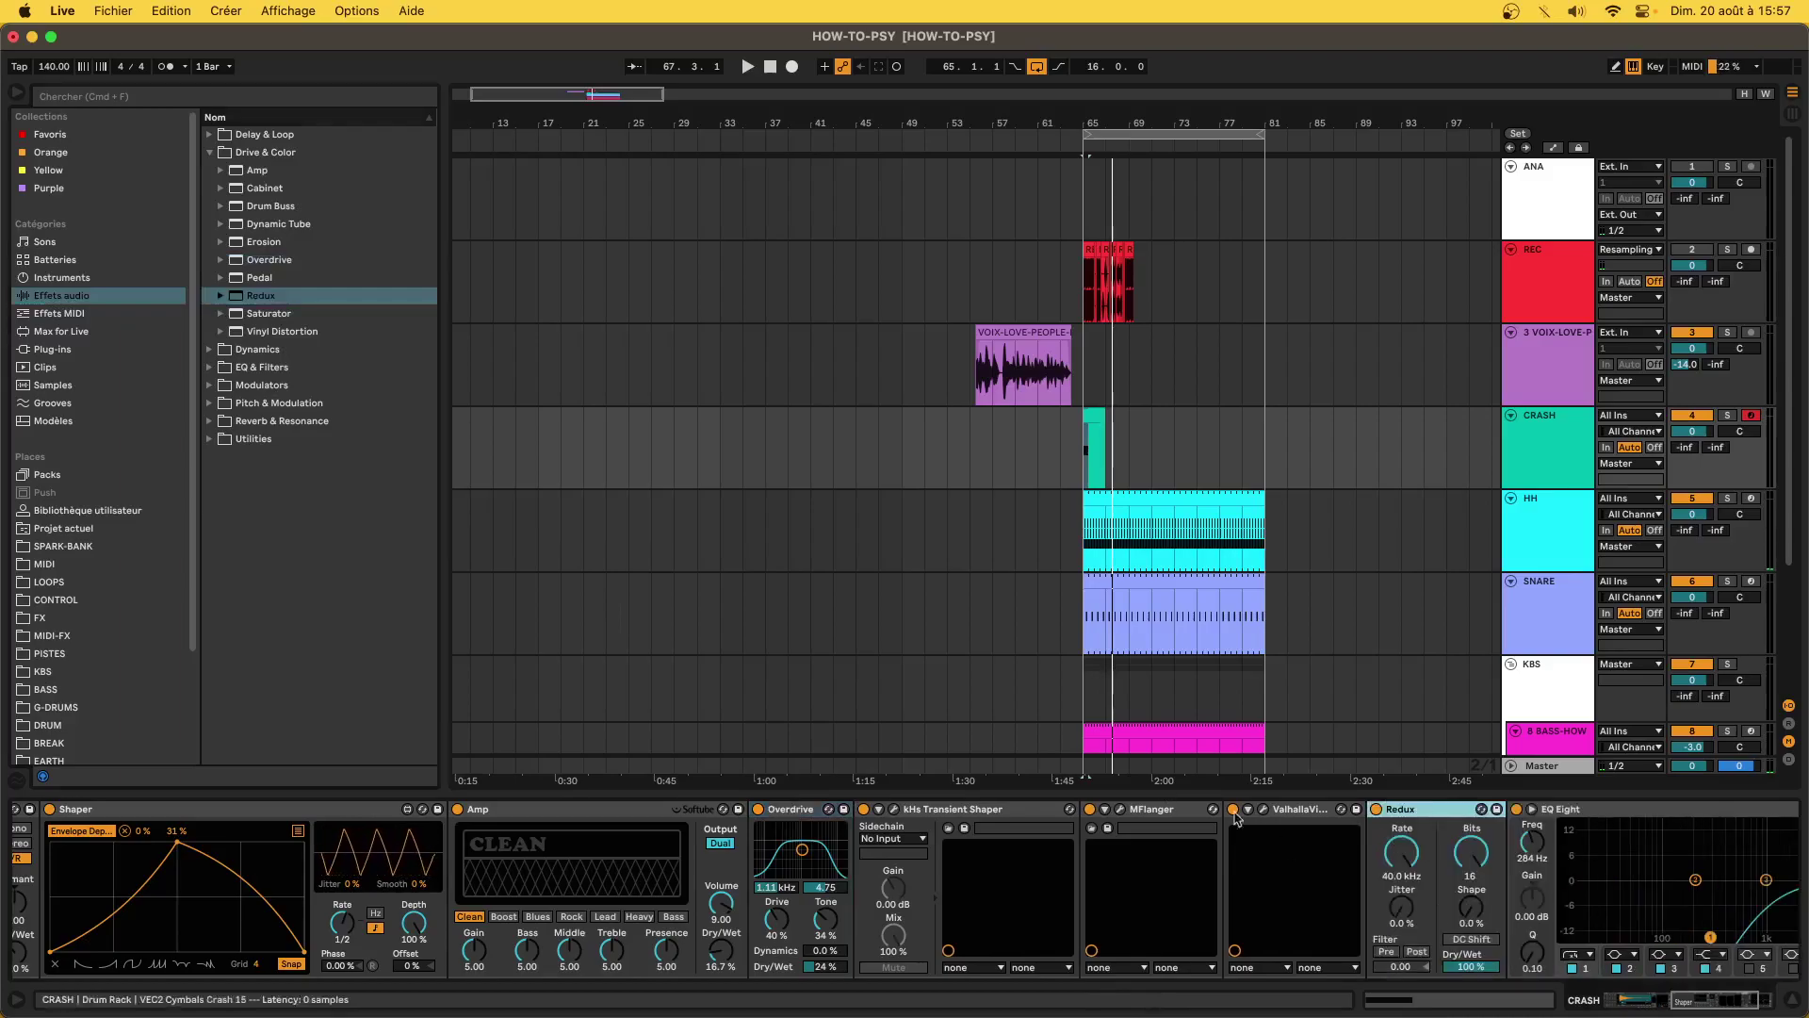
key("space")
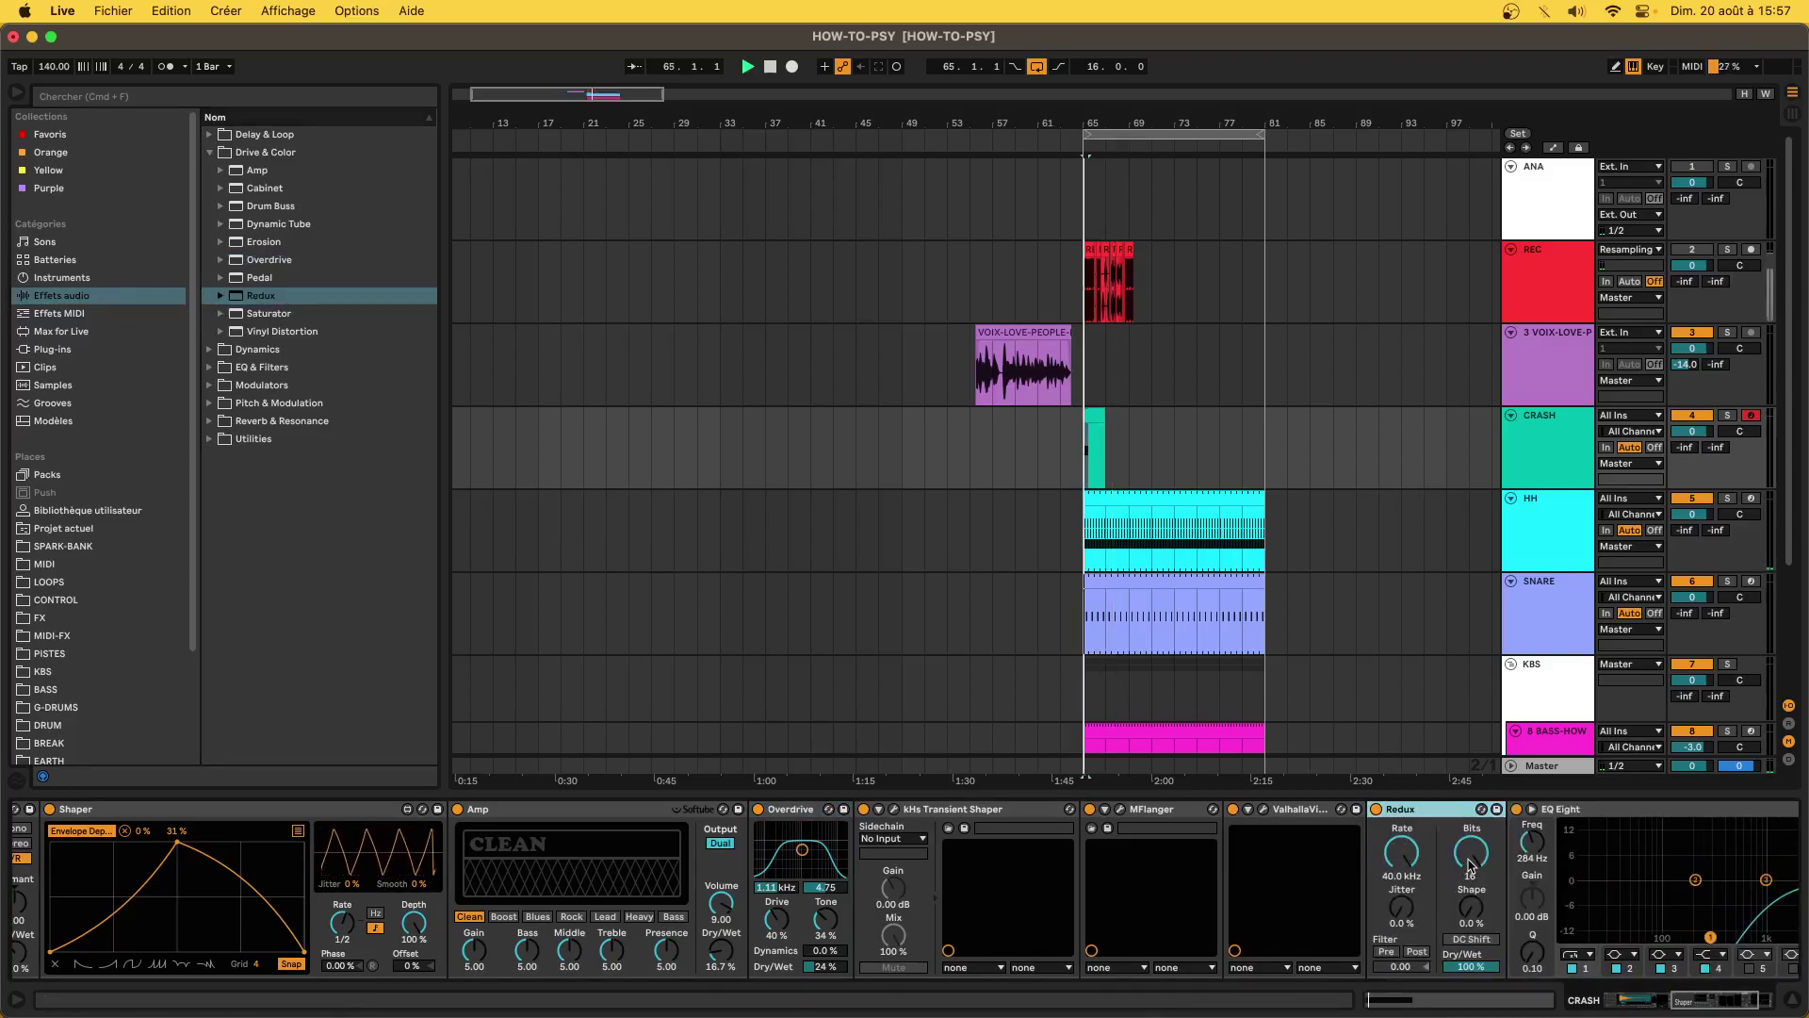
- Try Redux at 12 bits with a 6.50 kHz rate and at 16 bits with a 20 Hz rate, and deactivate the device
left_click_drag(1467, 859, 1468, 914)
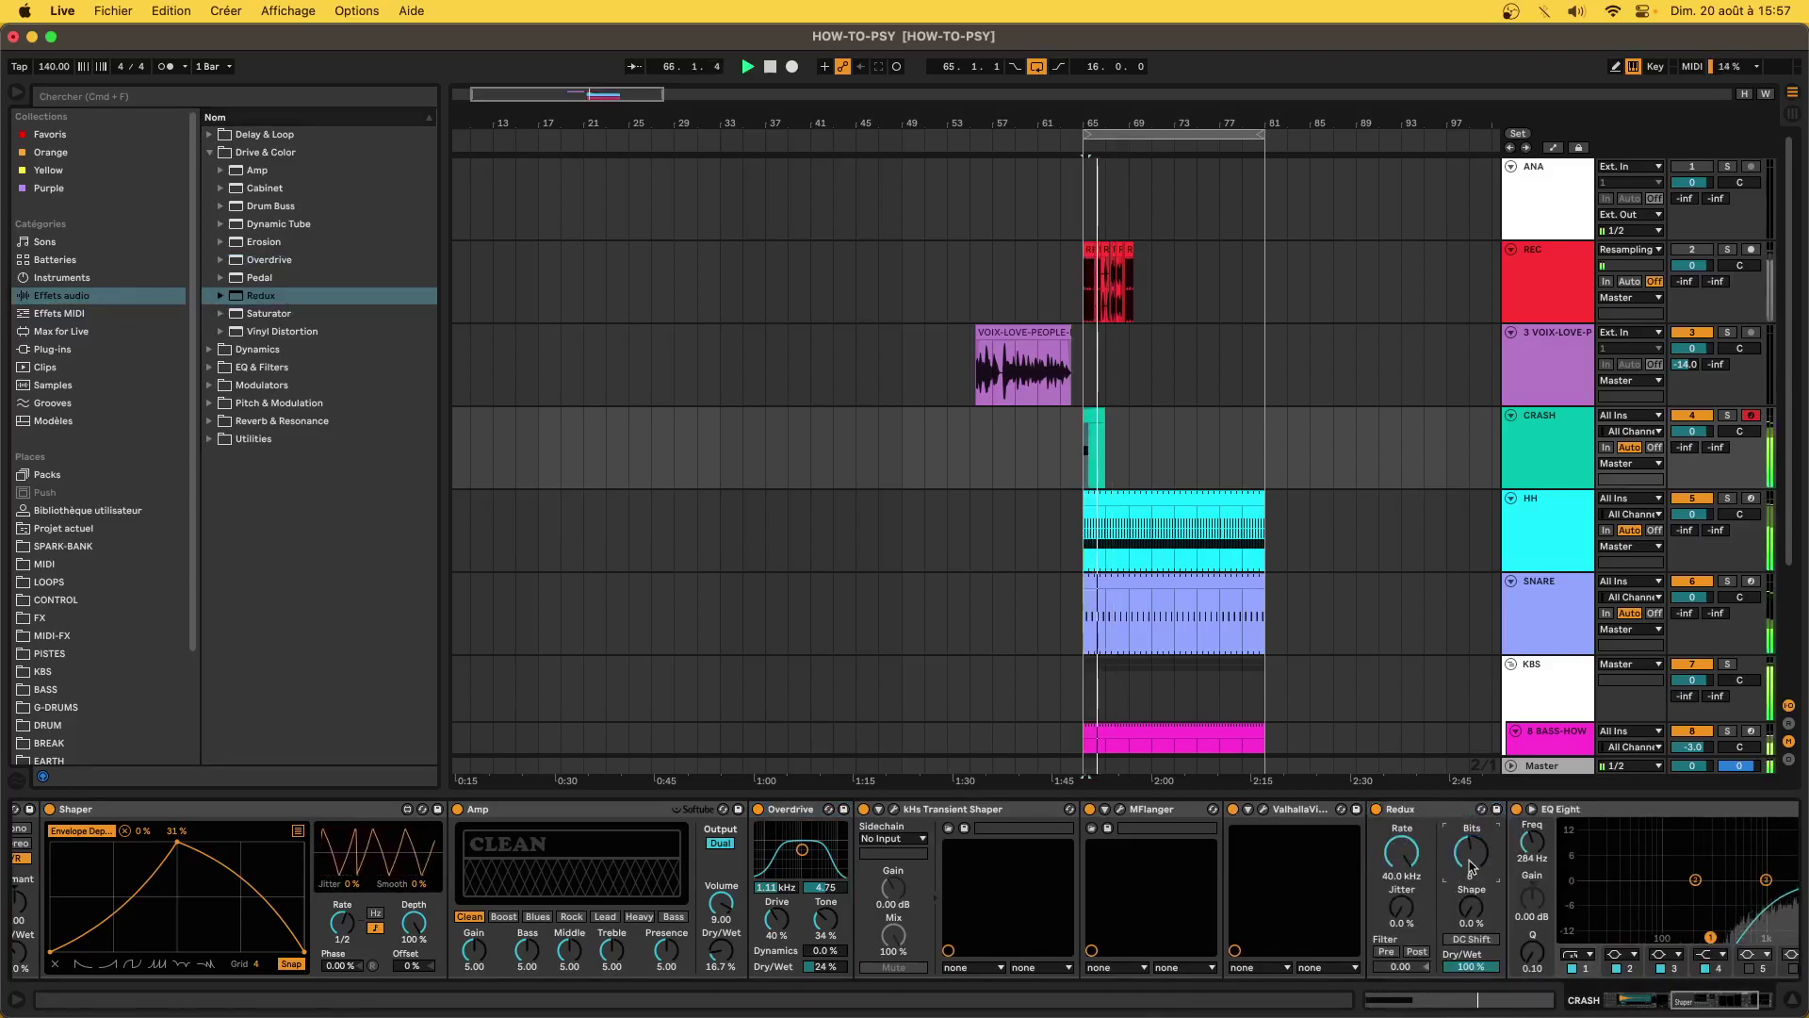
left_click_drag(1402, 853, 1402, 900)
key("space")
key("space")
mouse_move(1471, 853)
left_mouse_down()
mouse_move(1471, 877)
mouse_move(1471, 848)
left_mouse_up()
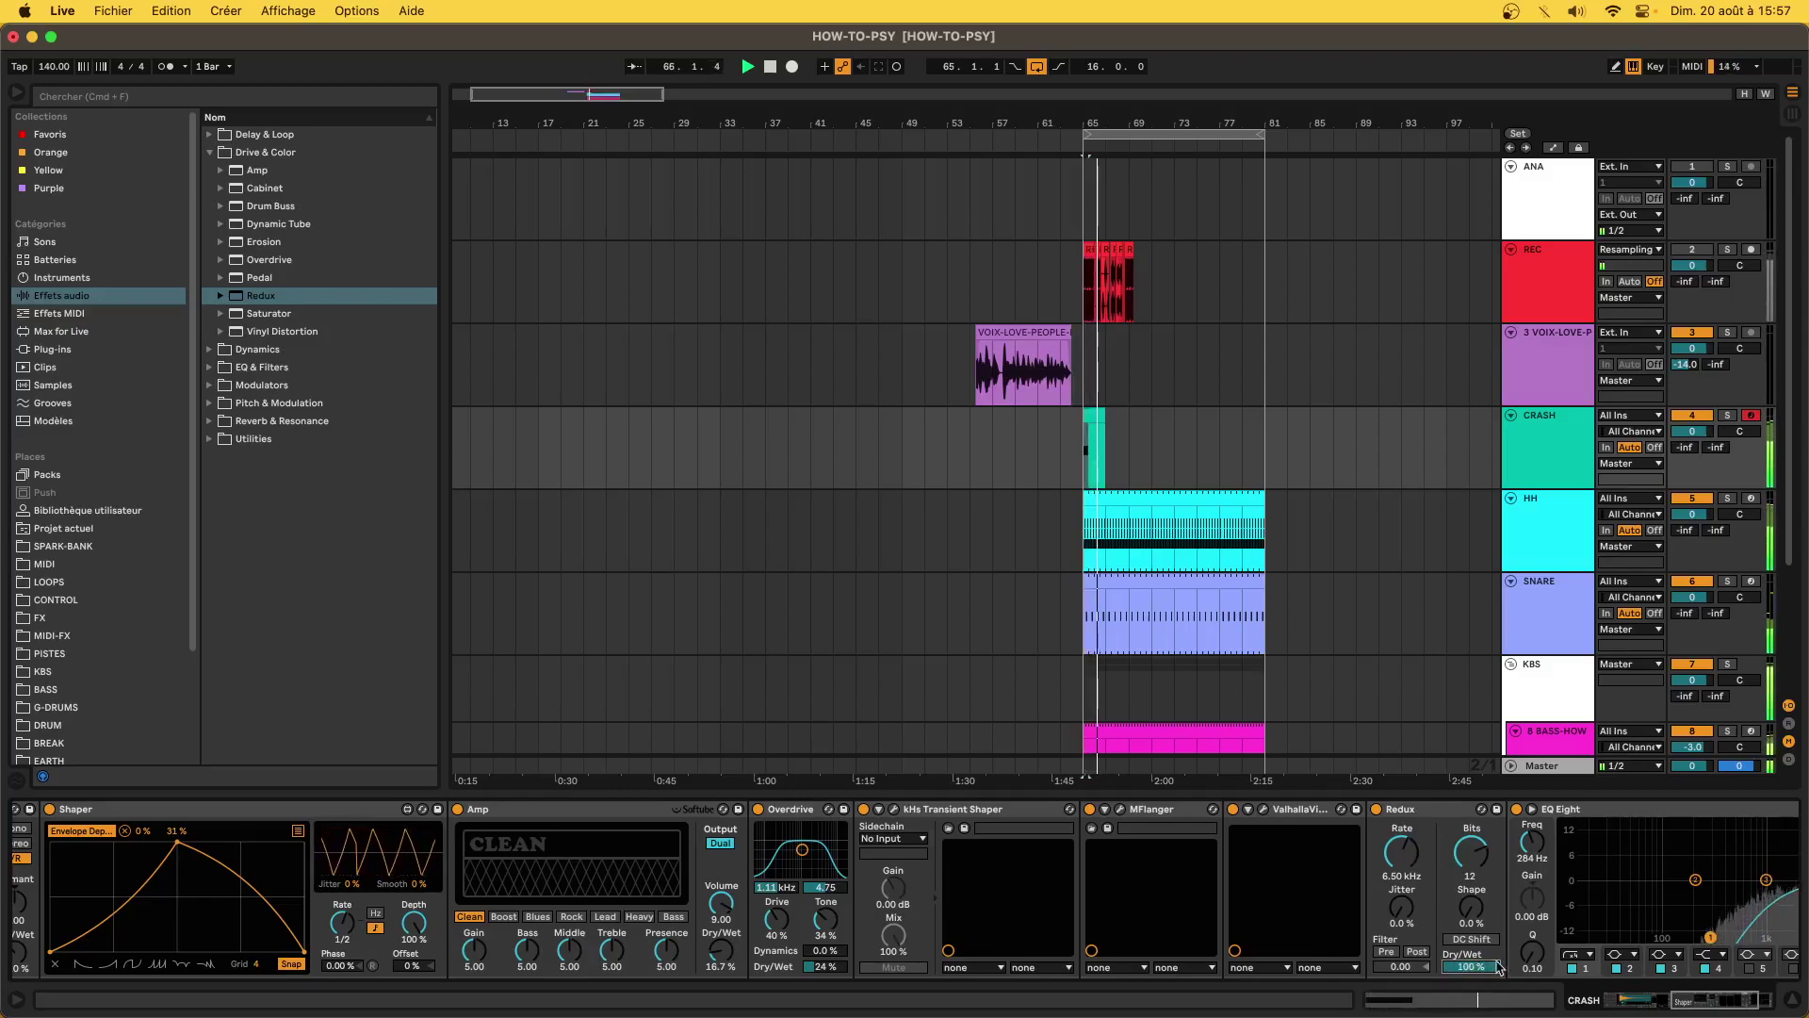
left_click_drag(1457, 858, 1402, 881)
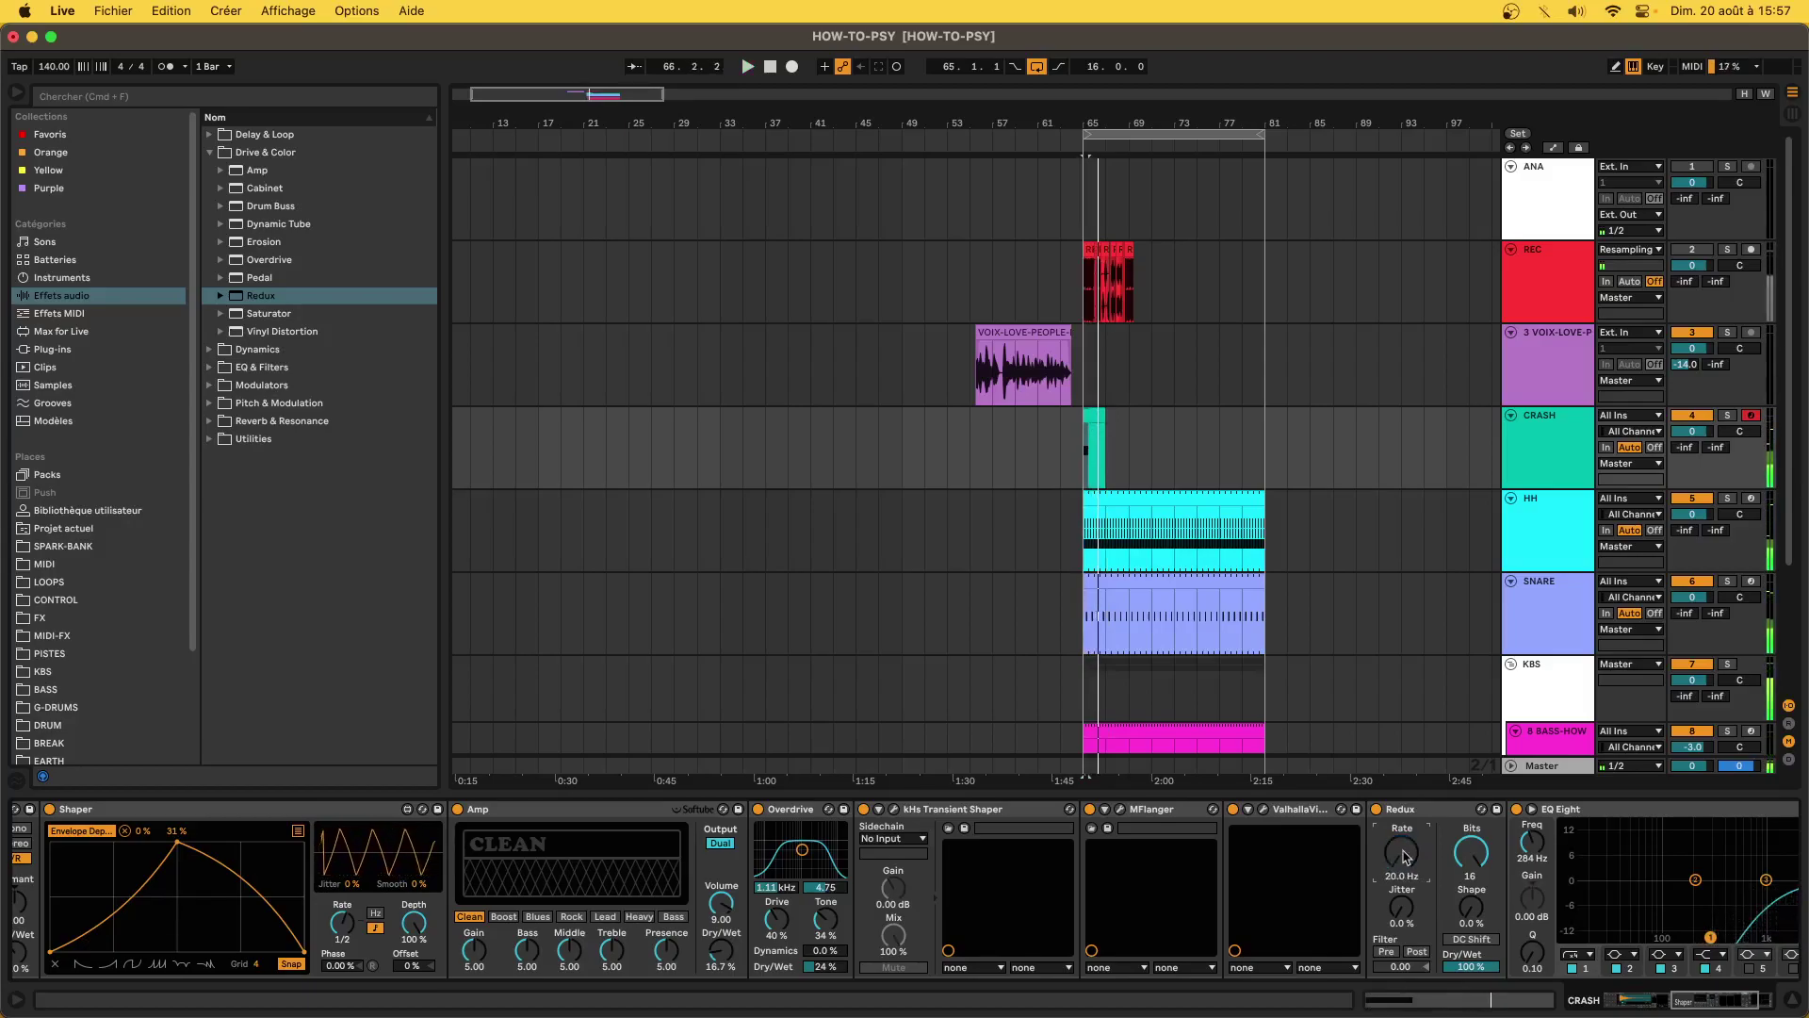
left_click(1377, 809)
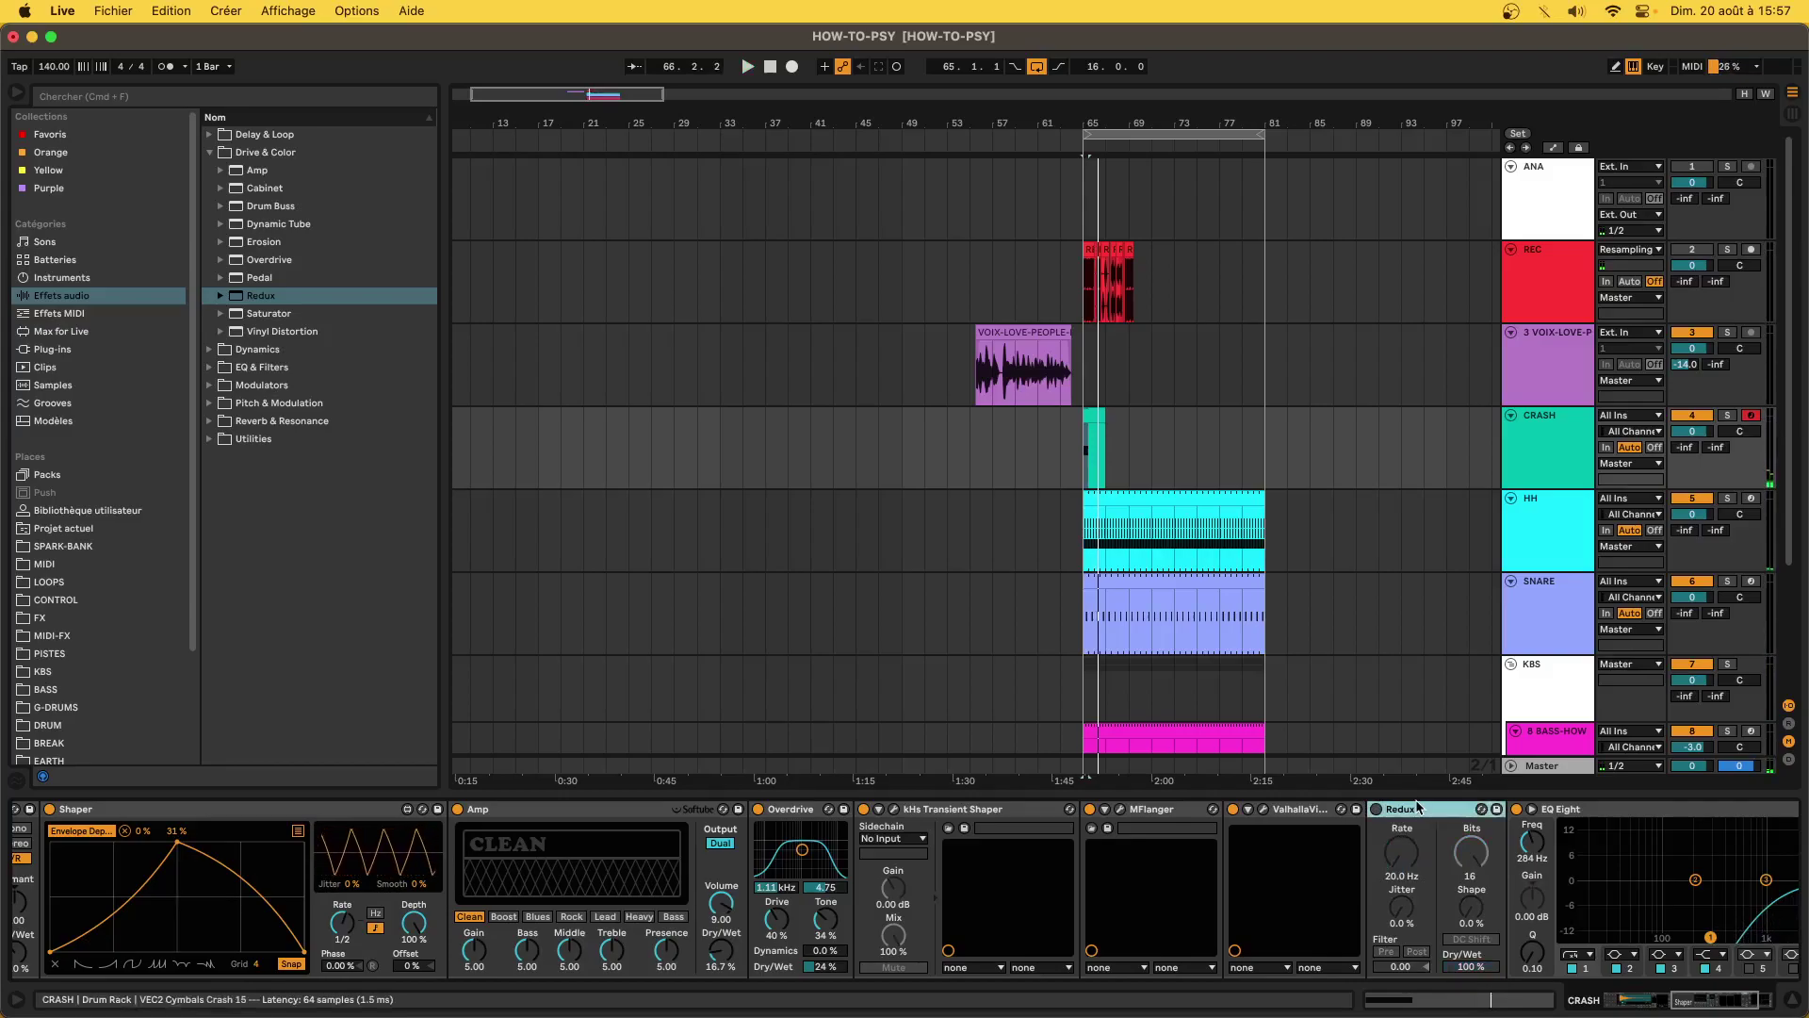
- Look over the CRASH device chain and listen to the crash with Redux deactivated
left_click(1417, 808)
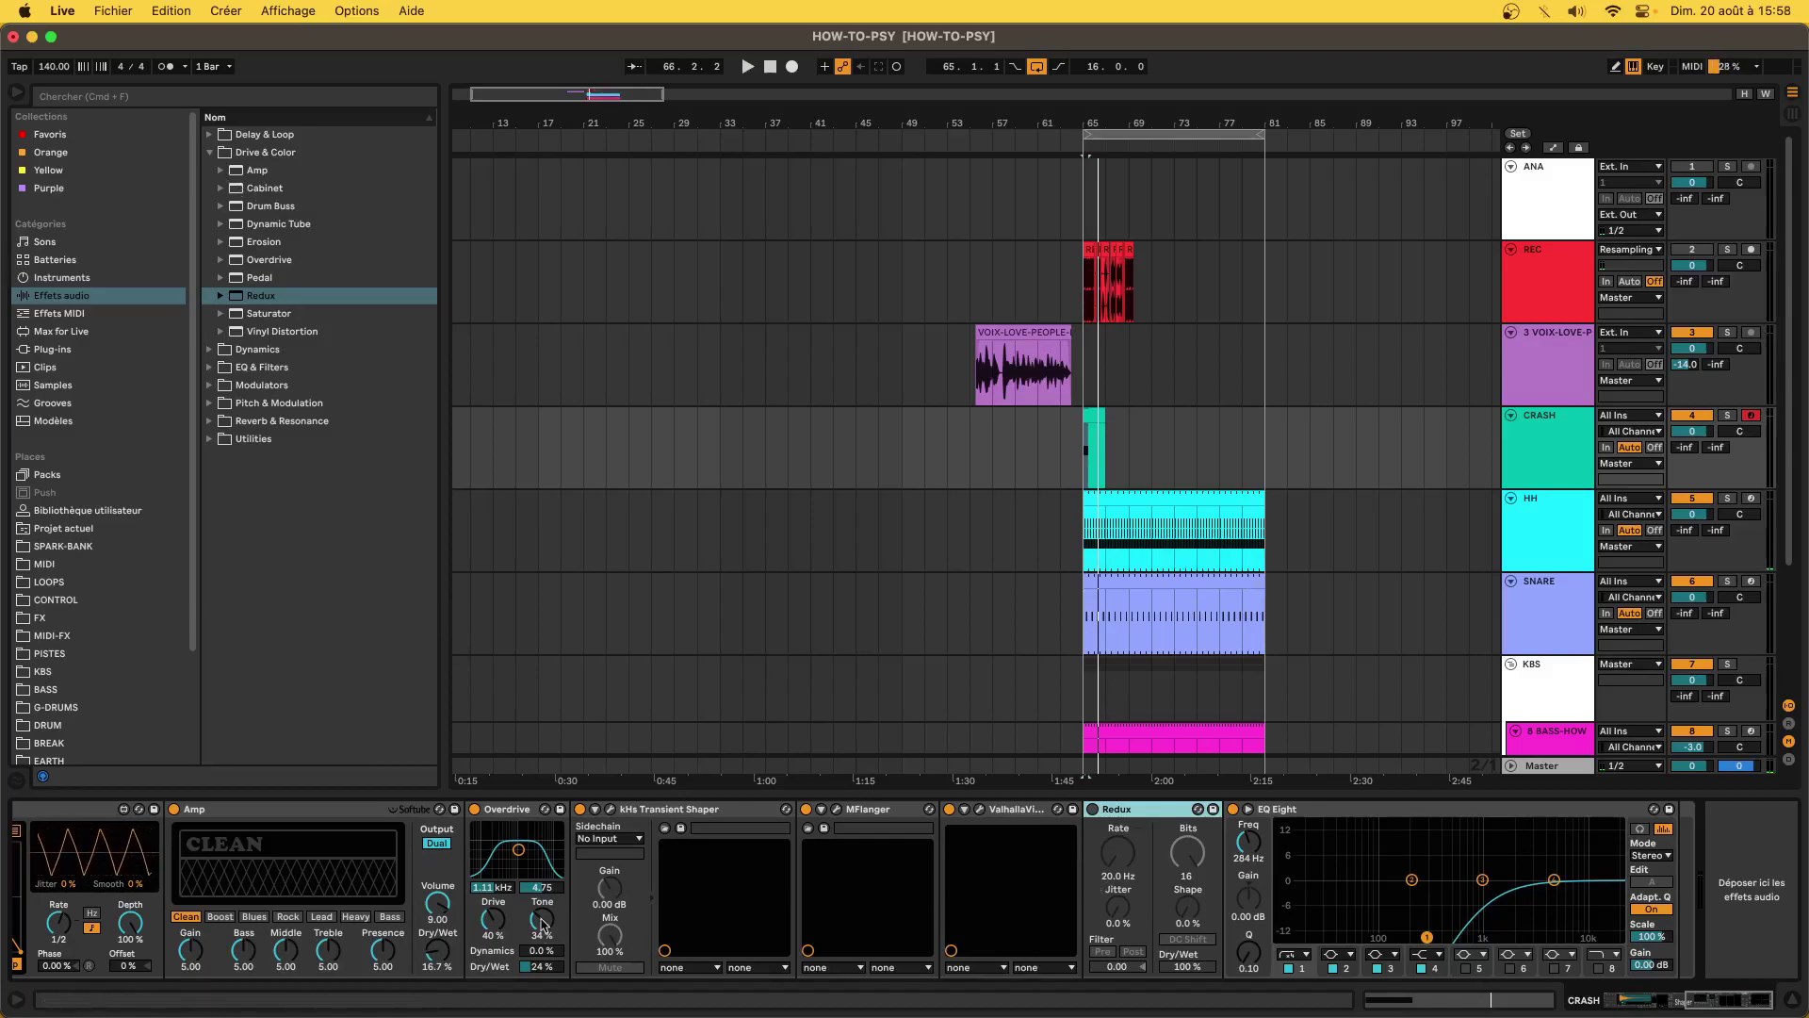
scroll(38, 919, "left", 15)
scroll(37, 918, "right", 15)
key("space")
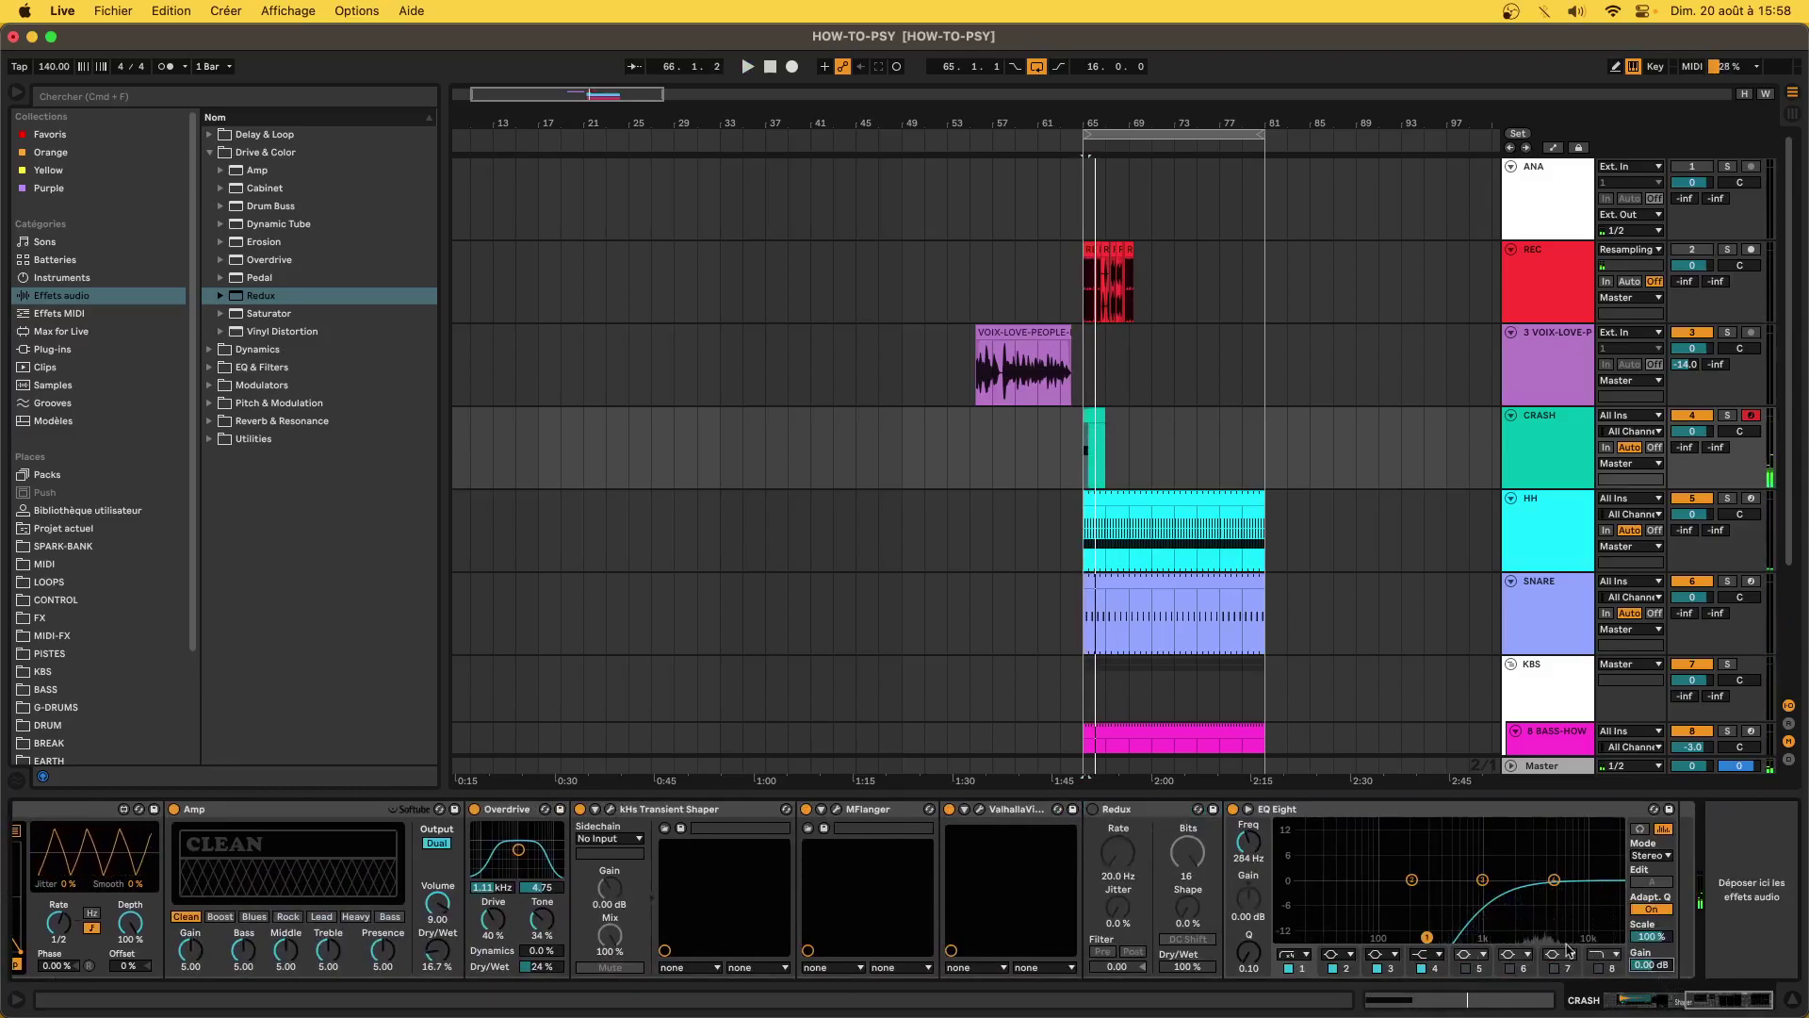
- Insert a Utility between Redux and EQ Eight and set its Gain to -6 dB
left_click(264, 441)
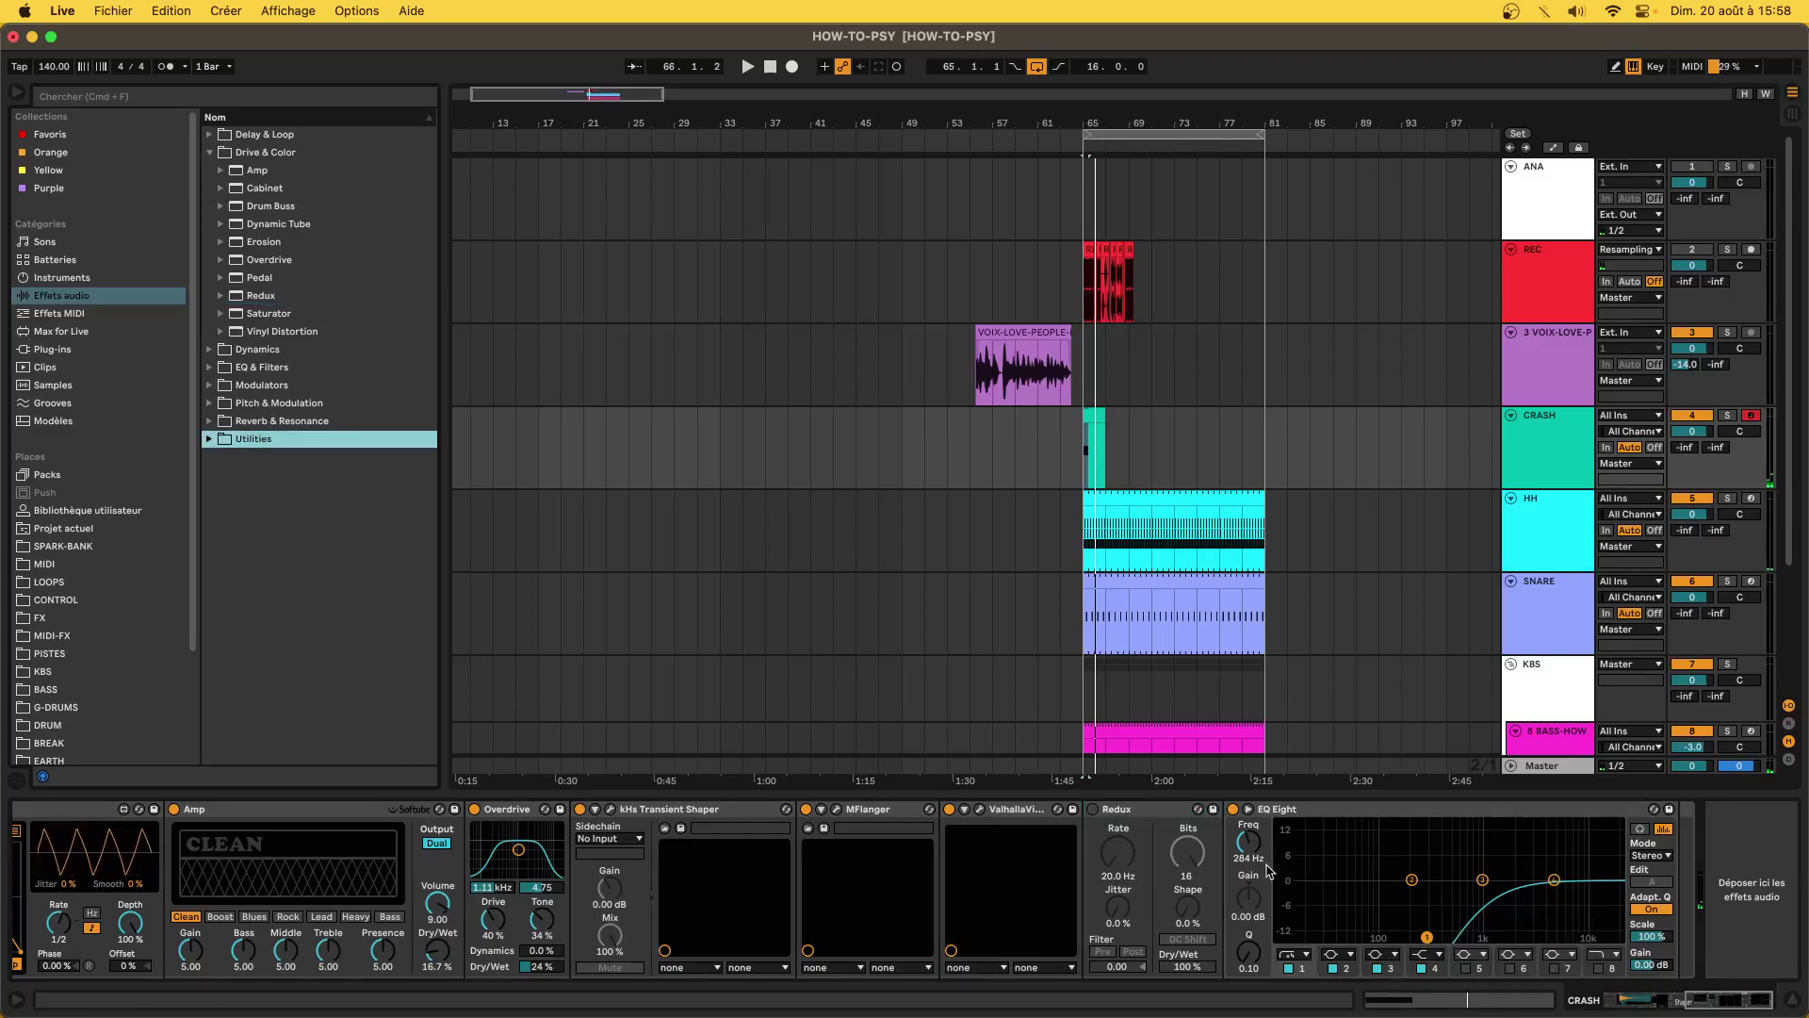
left_click(209, 439)
left_click_drag(255, 439, 1324, 922)
left_click(1320, 888)
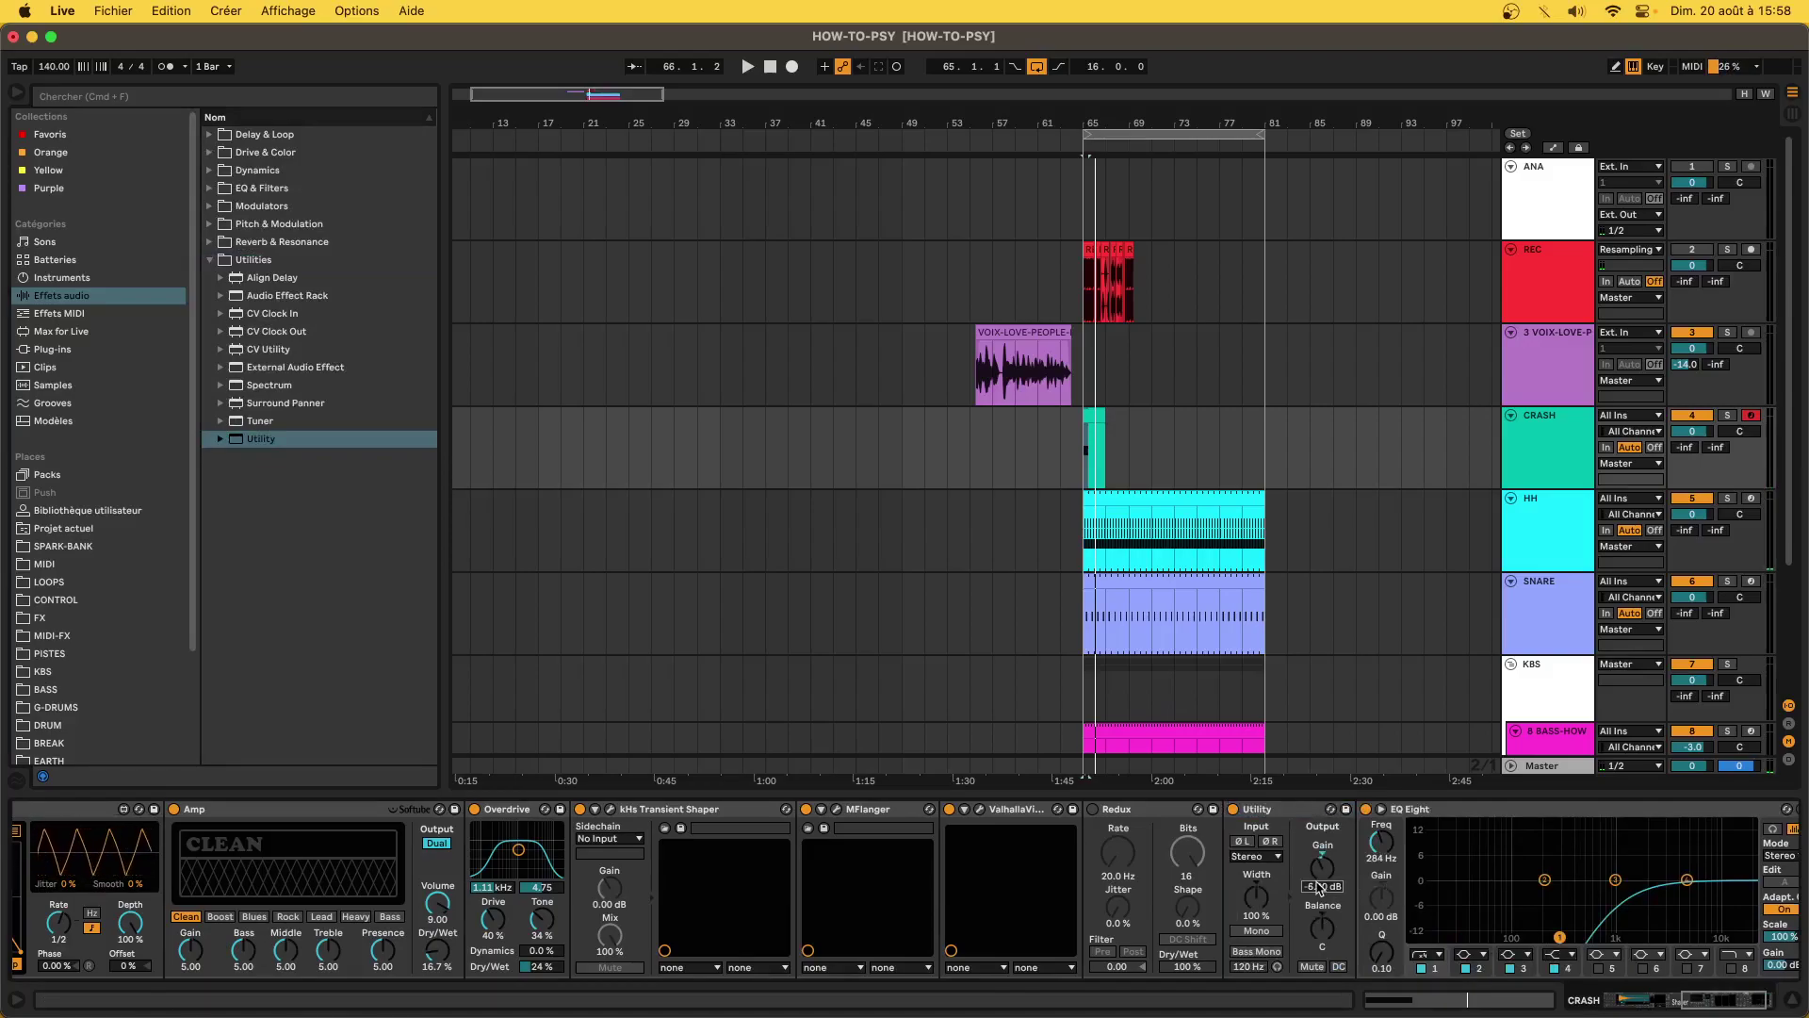
- Set the CRASH track's send to the Stratus return to -6 dB during playback, and display that return track's devices
key("space")
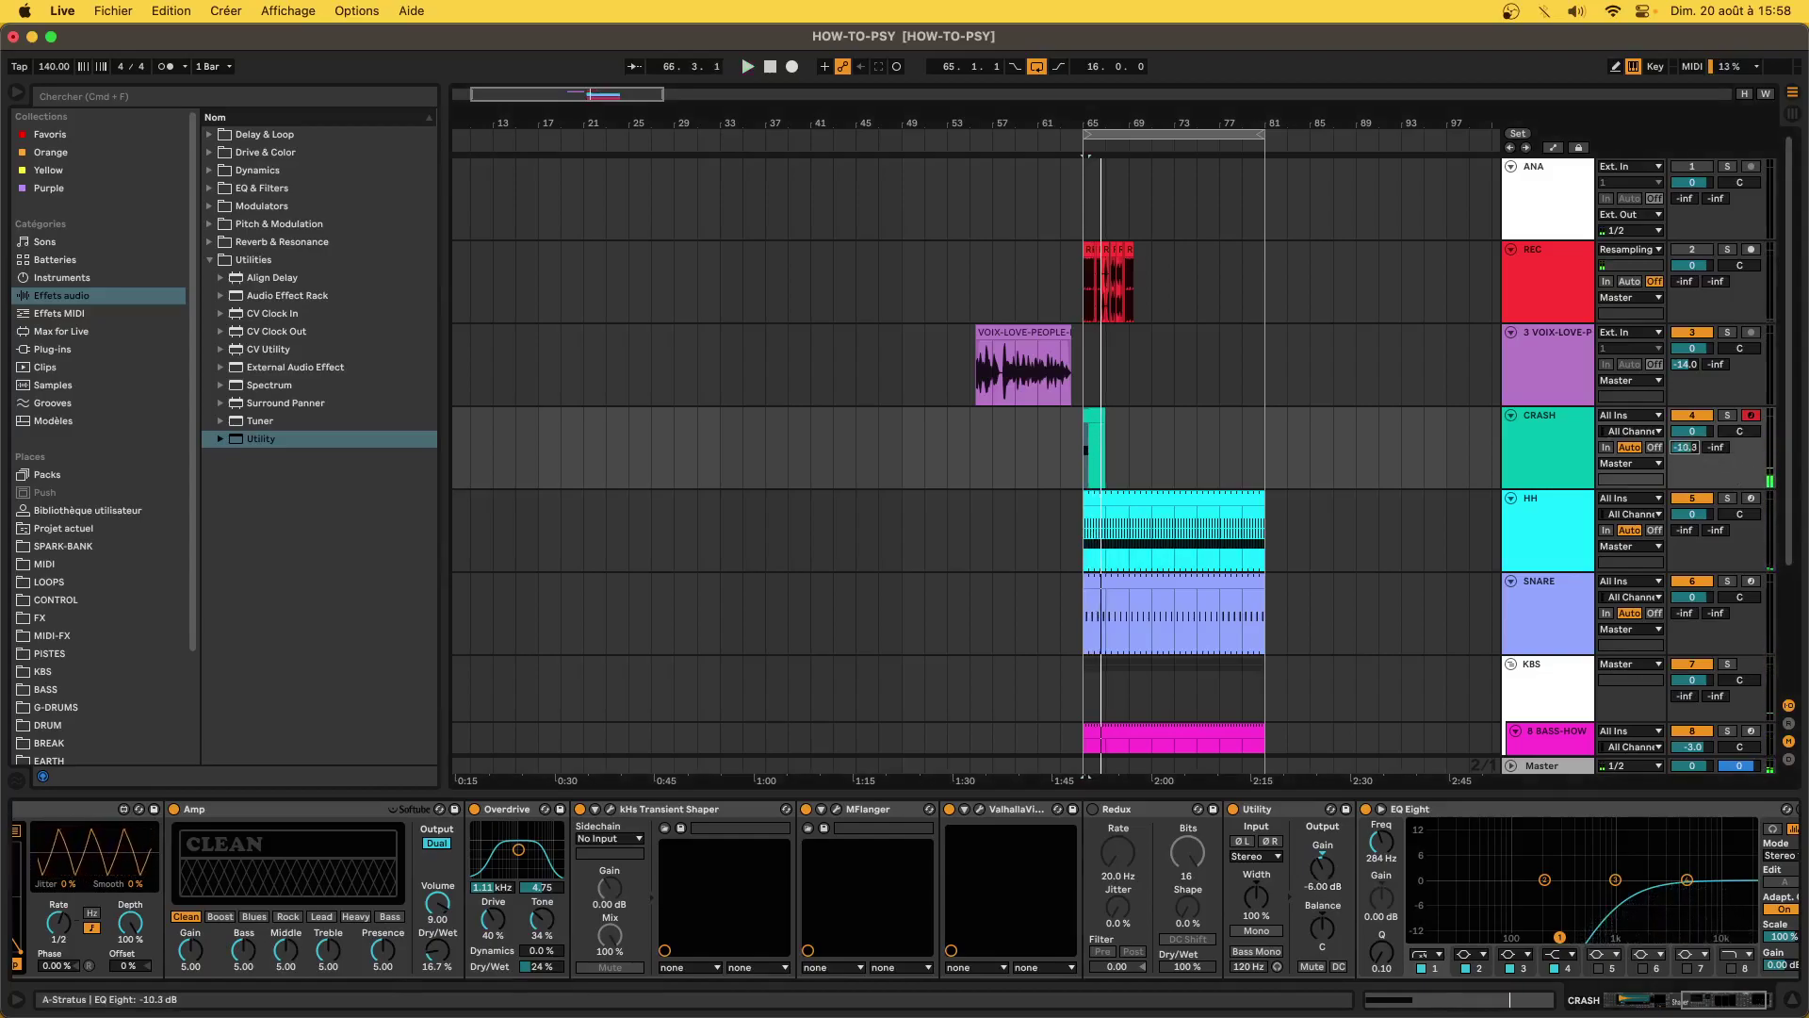
left_click(1790, 724)
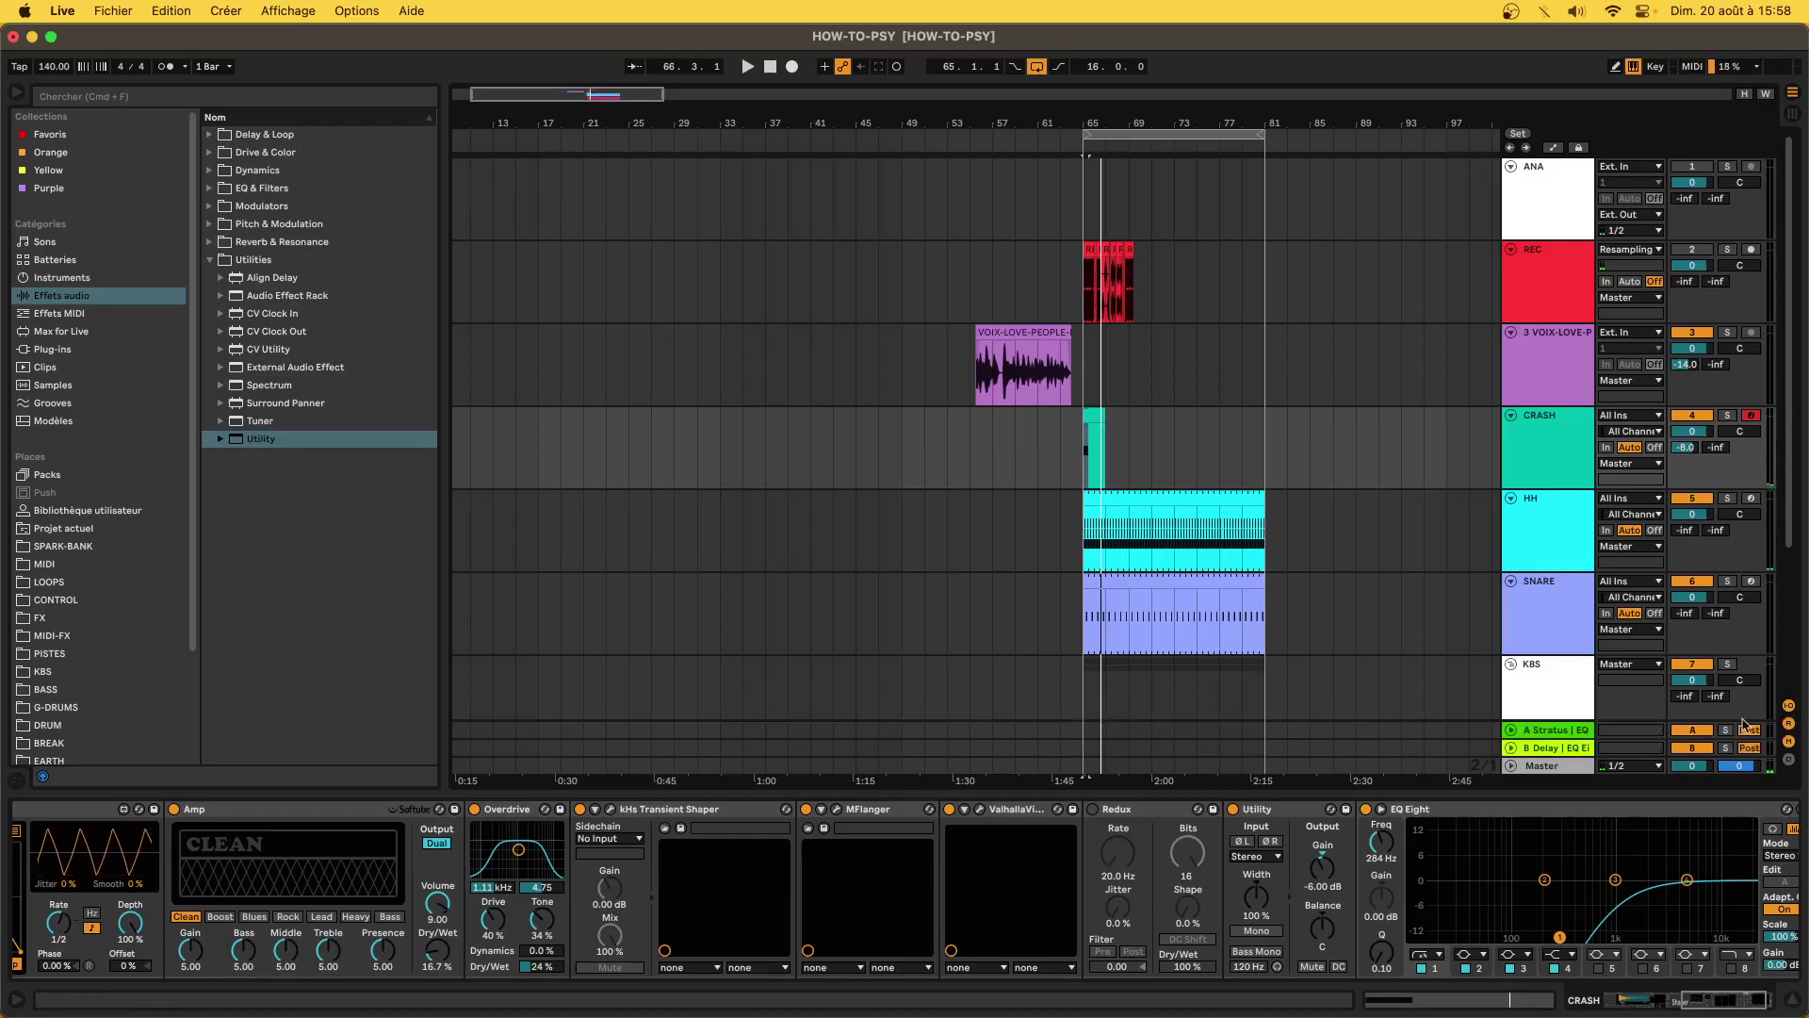
left_click(1568, 734)
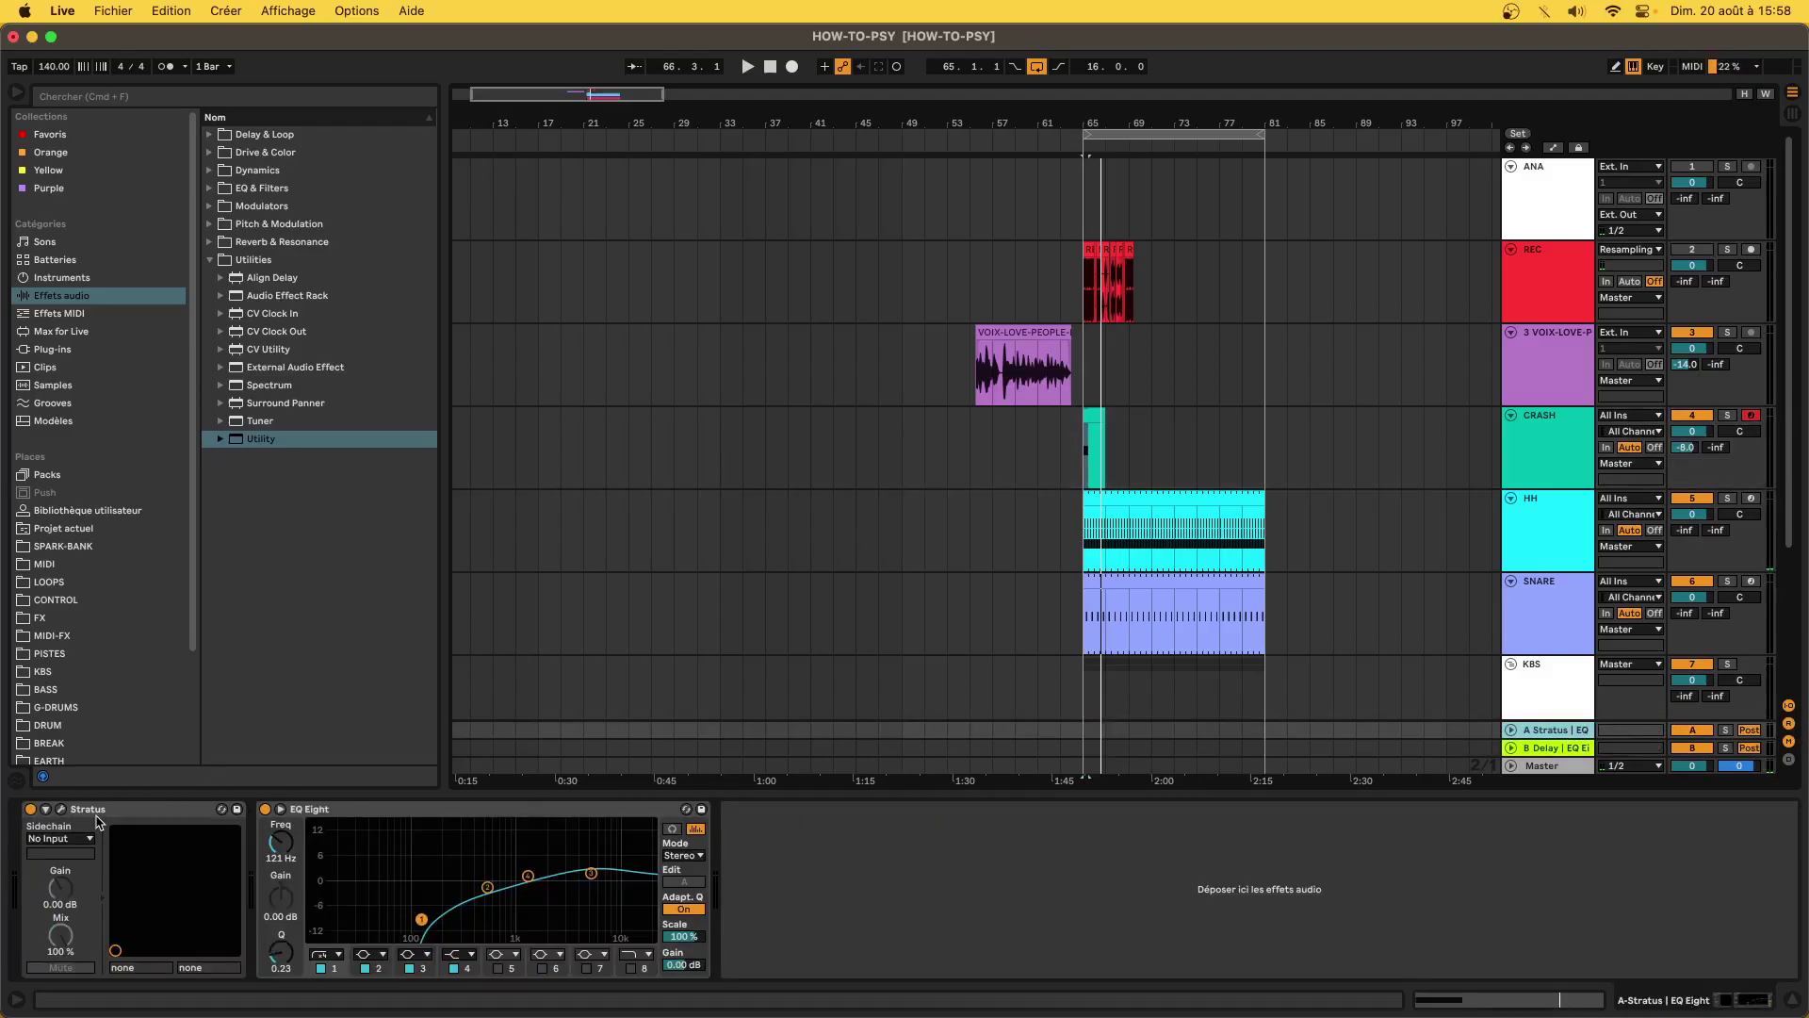
- Hide the return tracks, close the Voxengo SPAN window, and play the loop with CRASH monitoring on Auto
left_click(1790, 725)
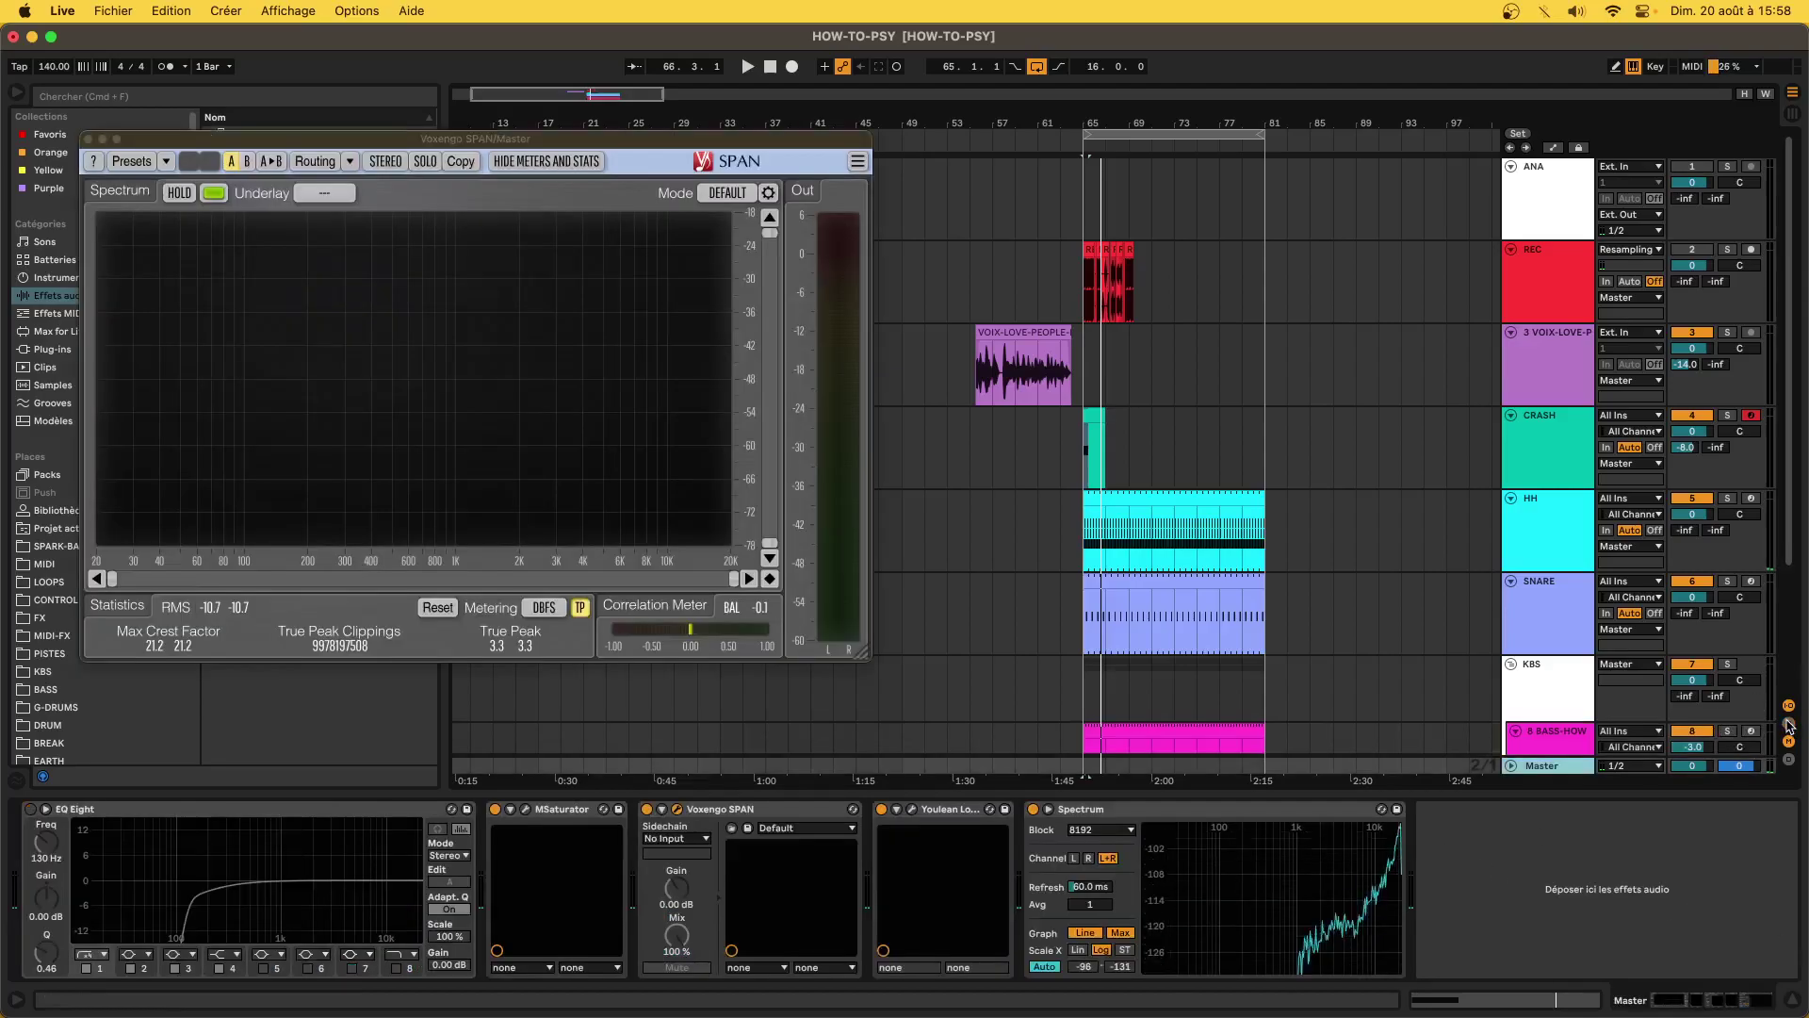
left_click(85, 139)
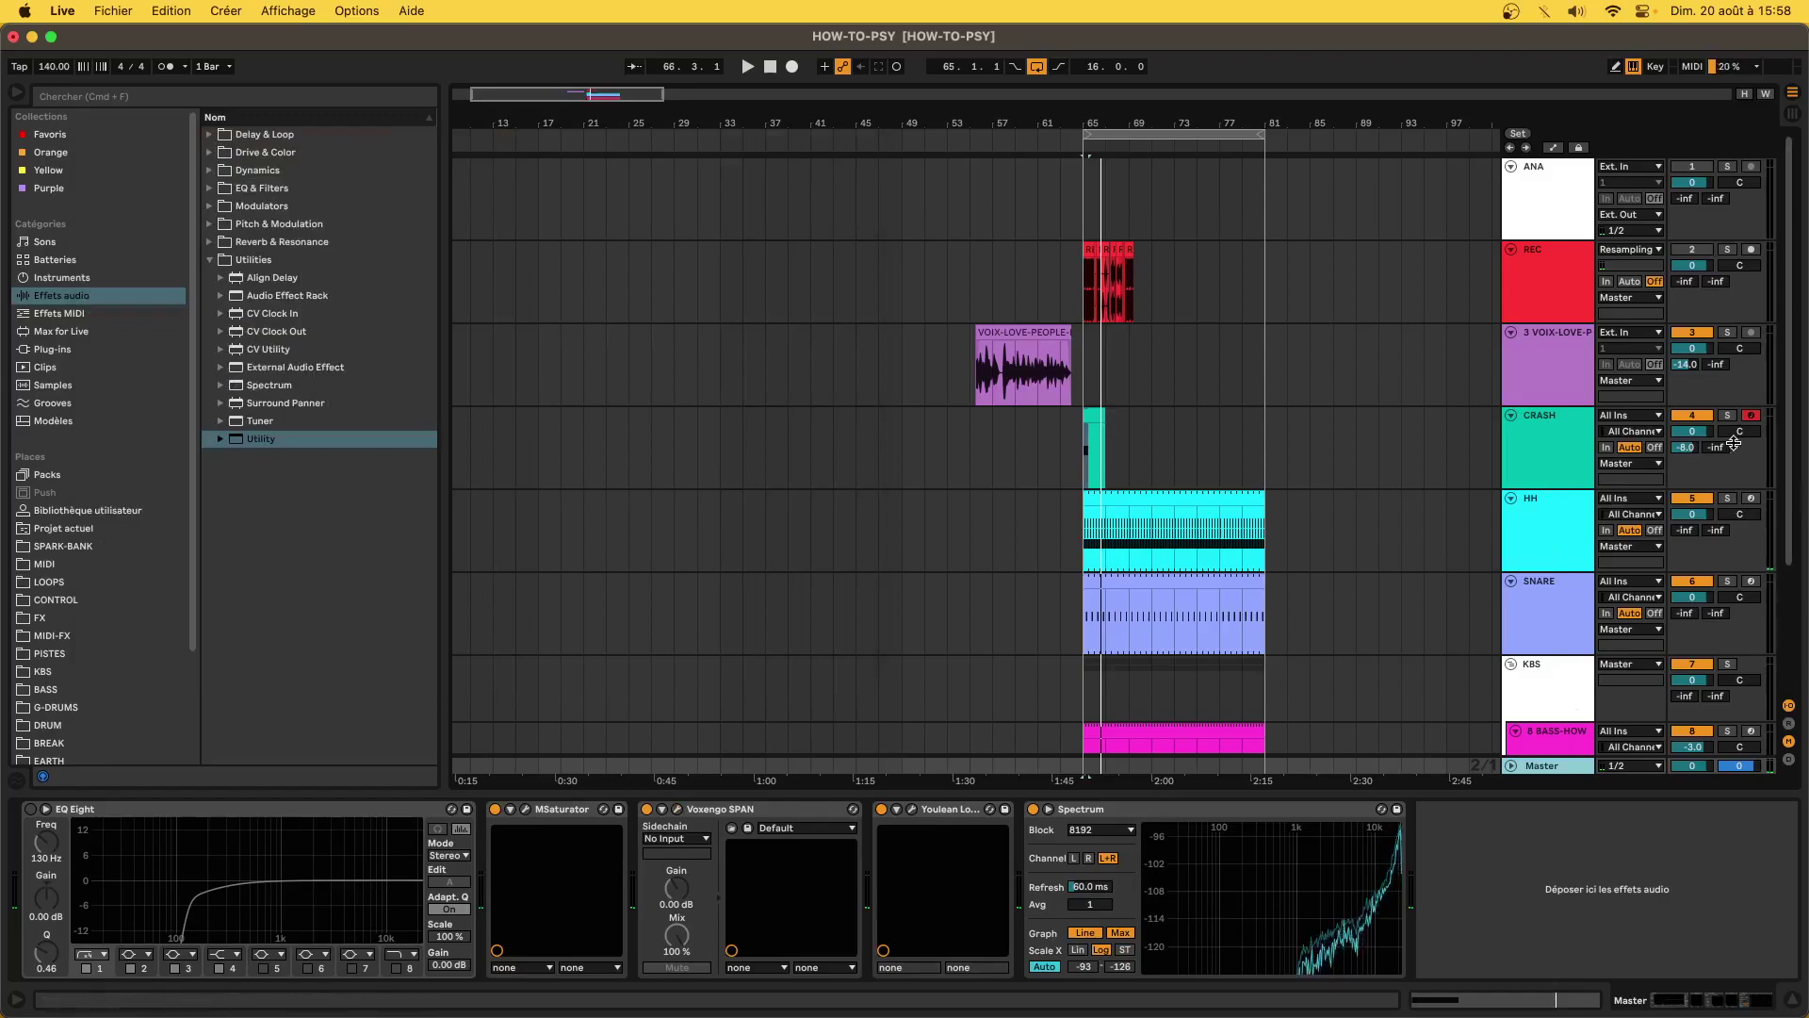
left_click(1606, 447)
left_click(1629, 448)
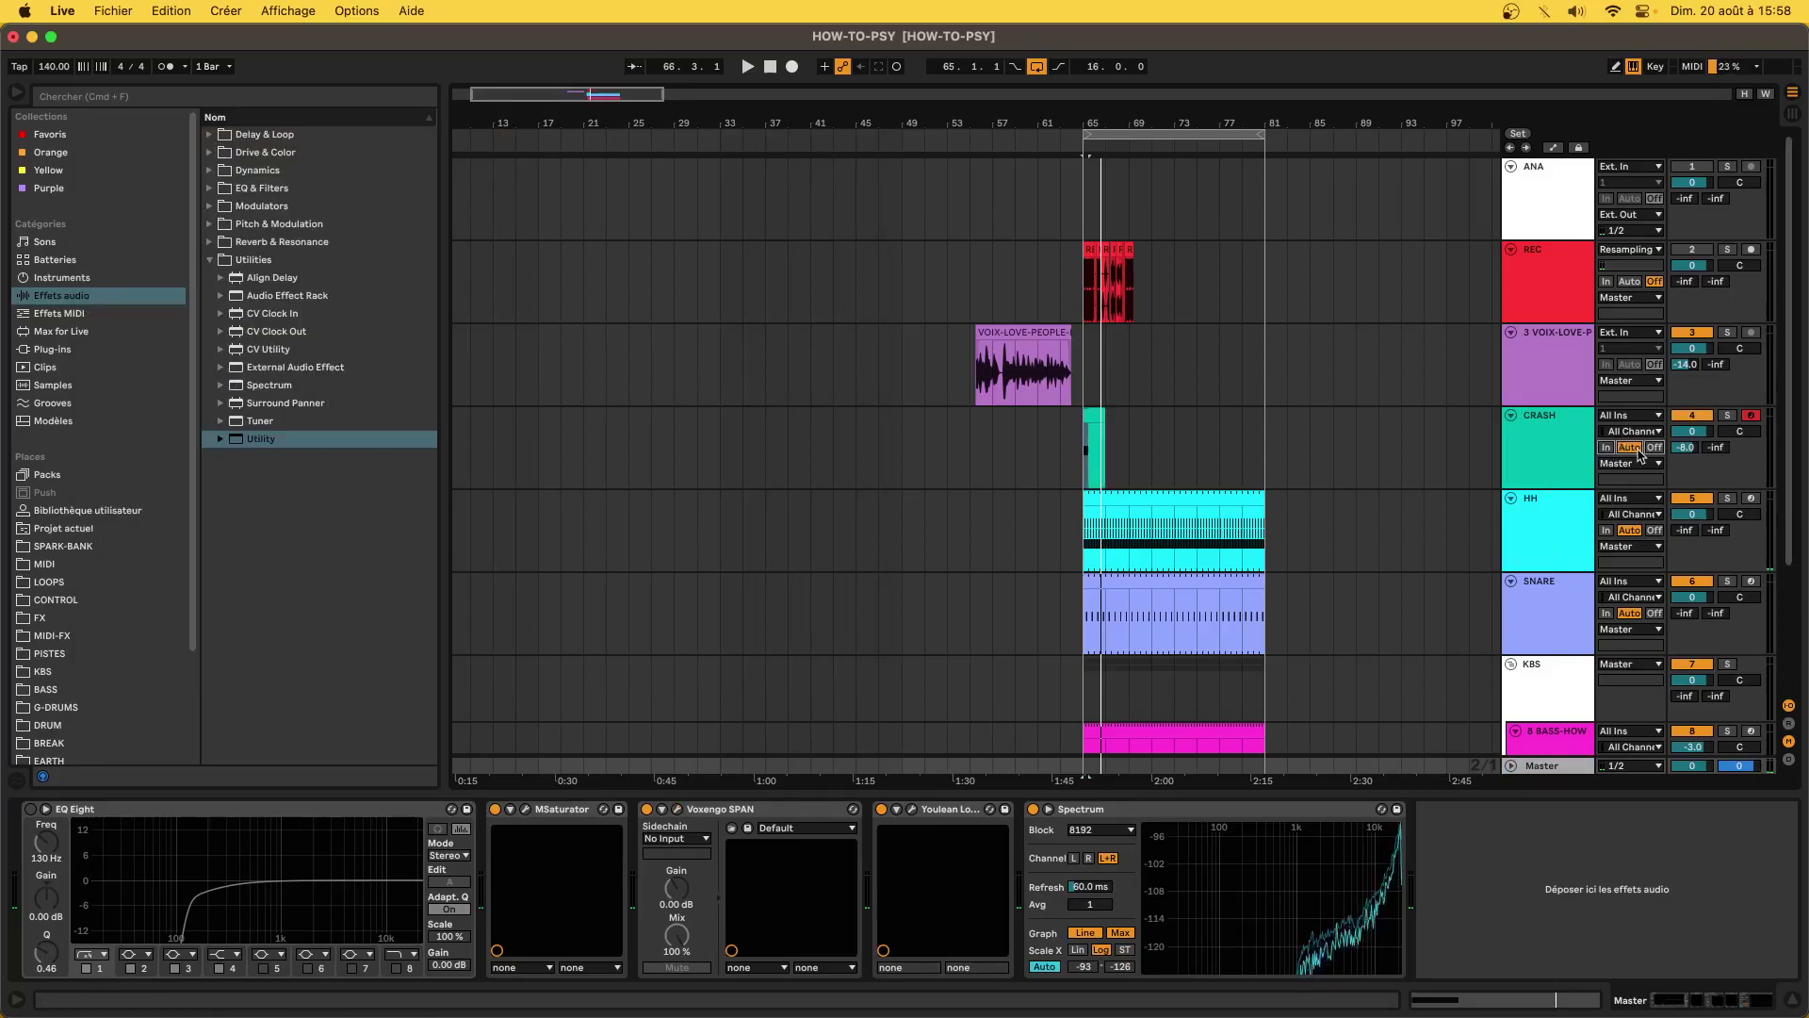
key("space")
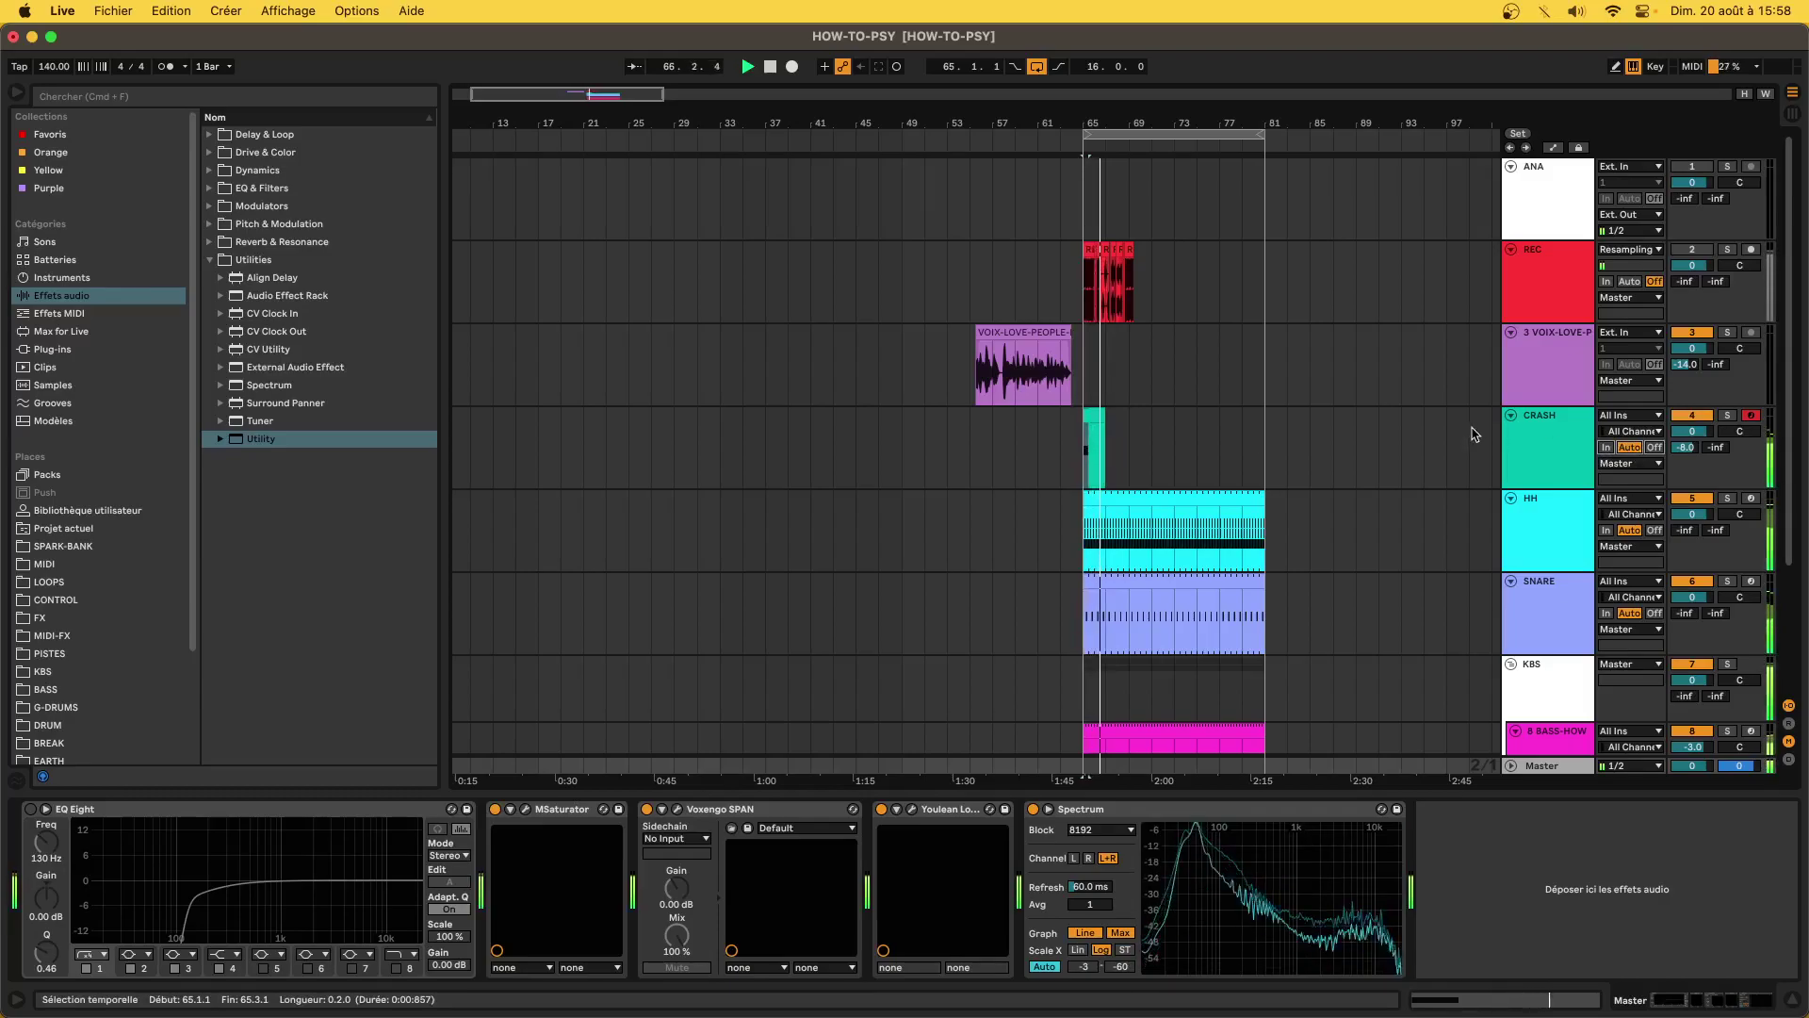
- Raise the VEC2 Cymbals Crash 15 sample's volume to -8.86 dB on the CRASH track, auditioning it in the loop
left_click(1534, 434)
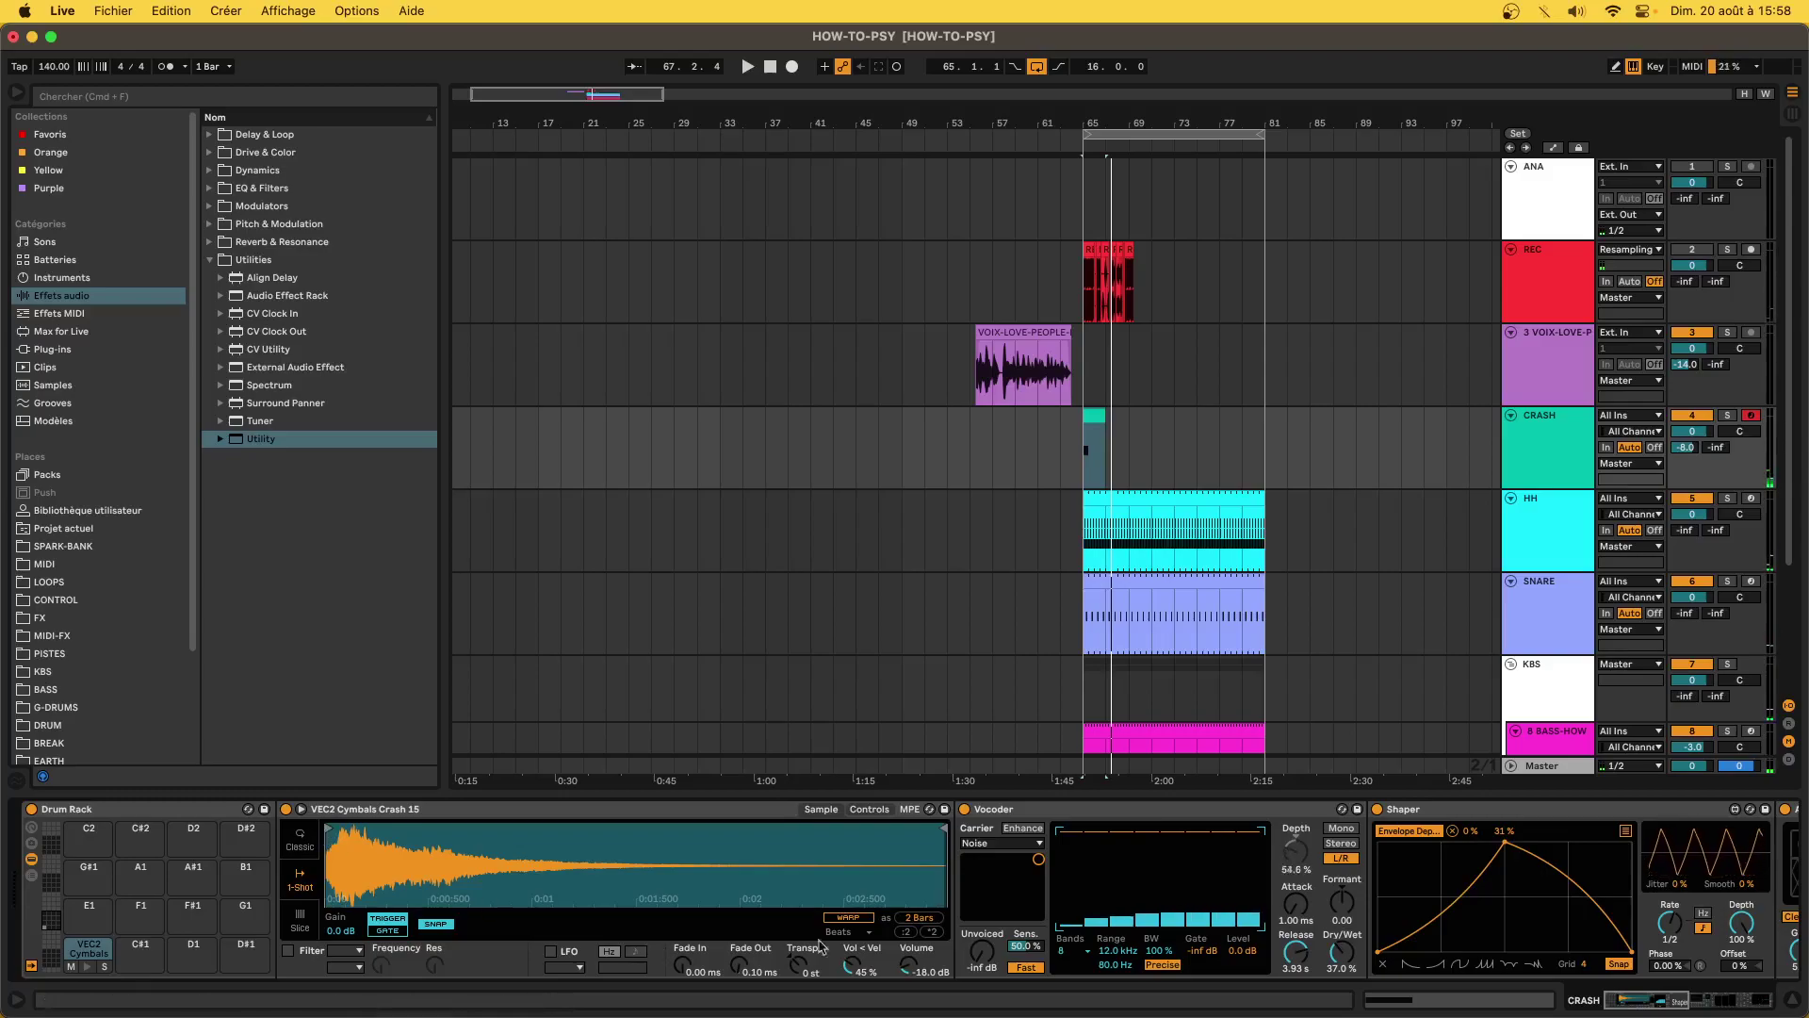
key("space")
mouse_move(914, 963)
left_mouse_down()
mouse_move(915, 926)
mouse_move(909, 978)
left_mouse_up()
key("space")
key("space")
key("space")
key("space")
key("space")
key("space")
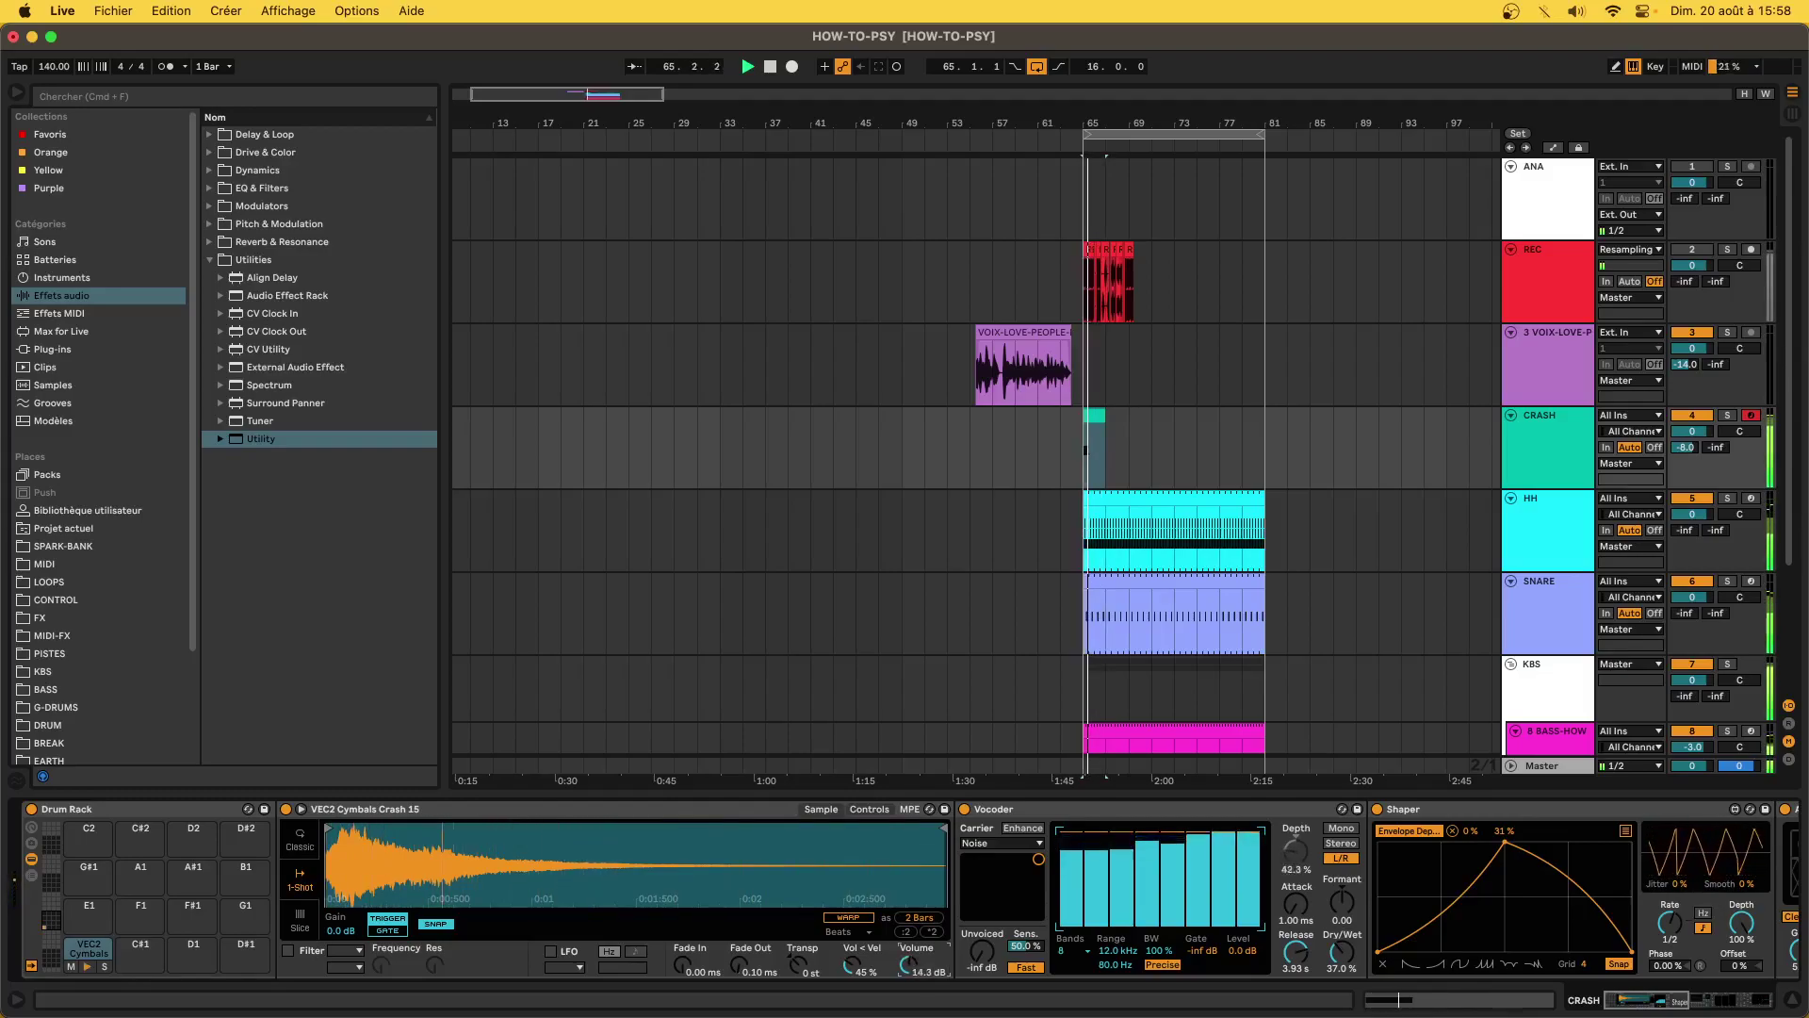
key("space")
key("space")
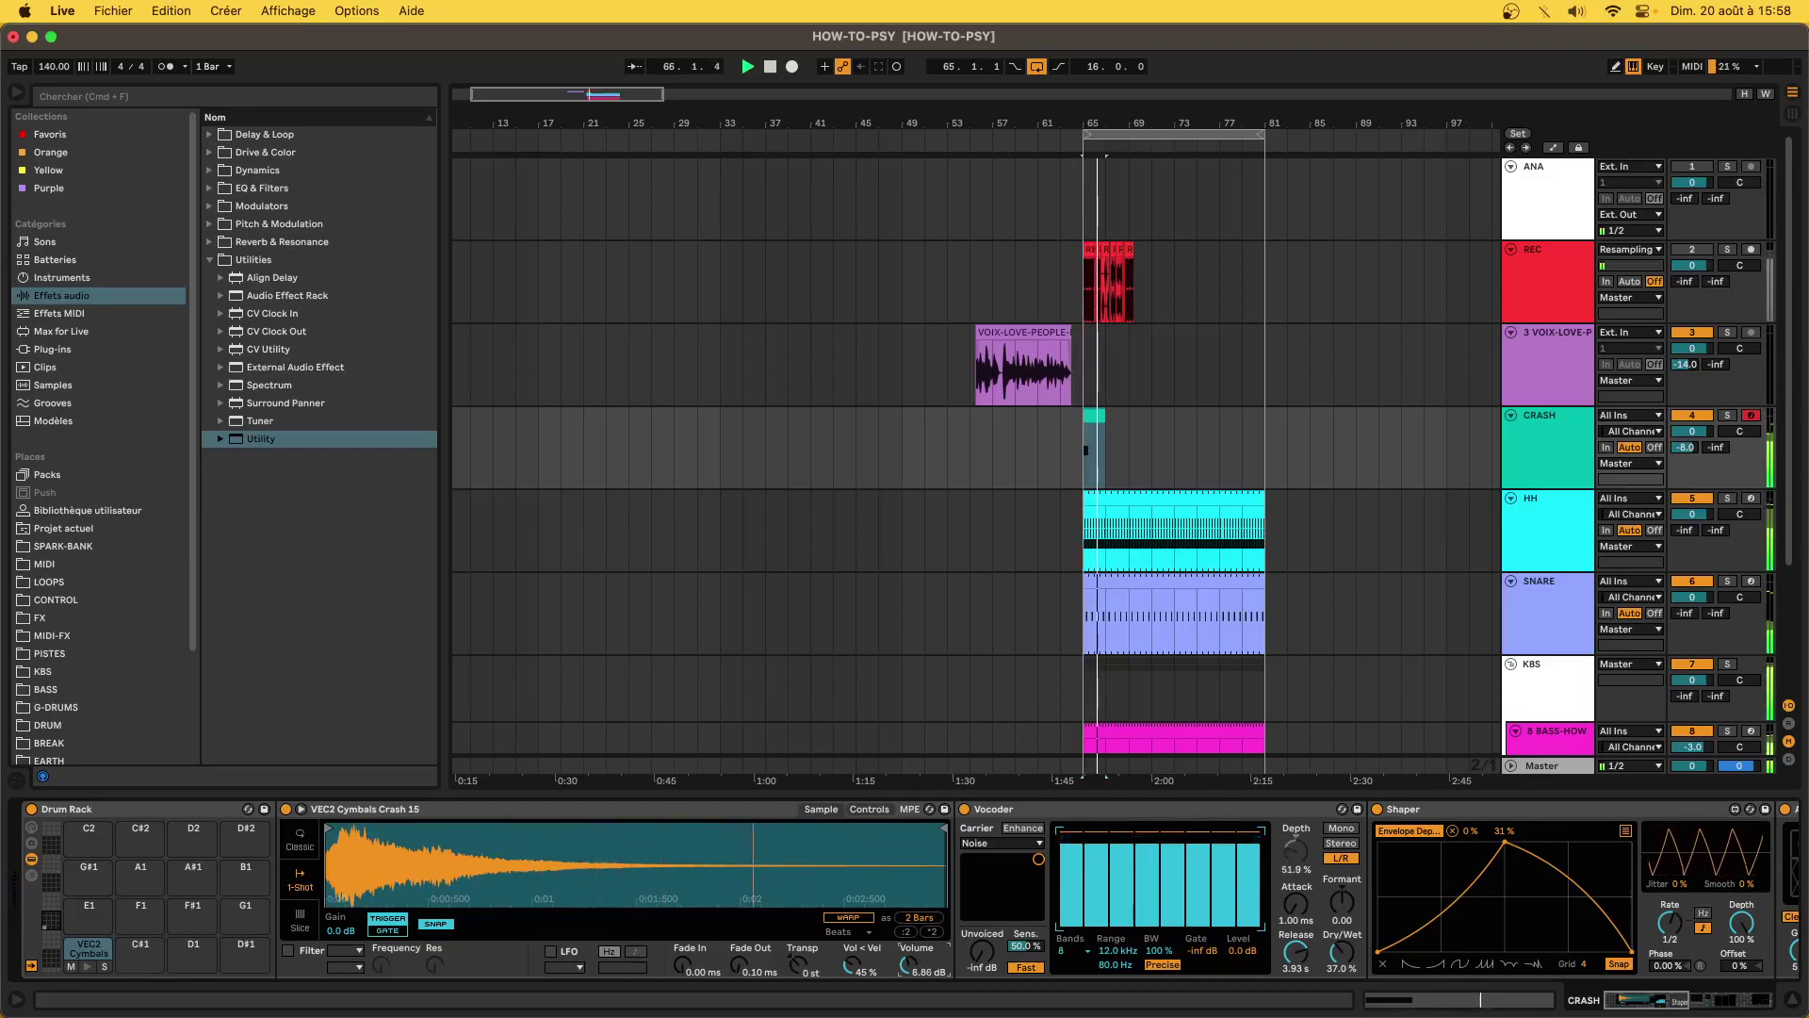
- Set the Gain of the CRASH chain's Utility to -12.8 dB while listening to the loop
scroll(905, 903, "right", 10)
scroll(904, 903, "right", 4)
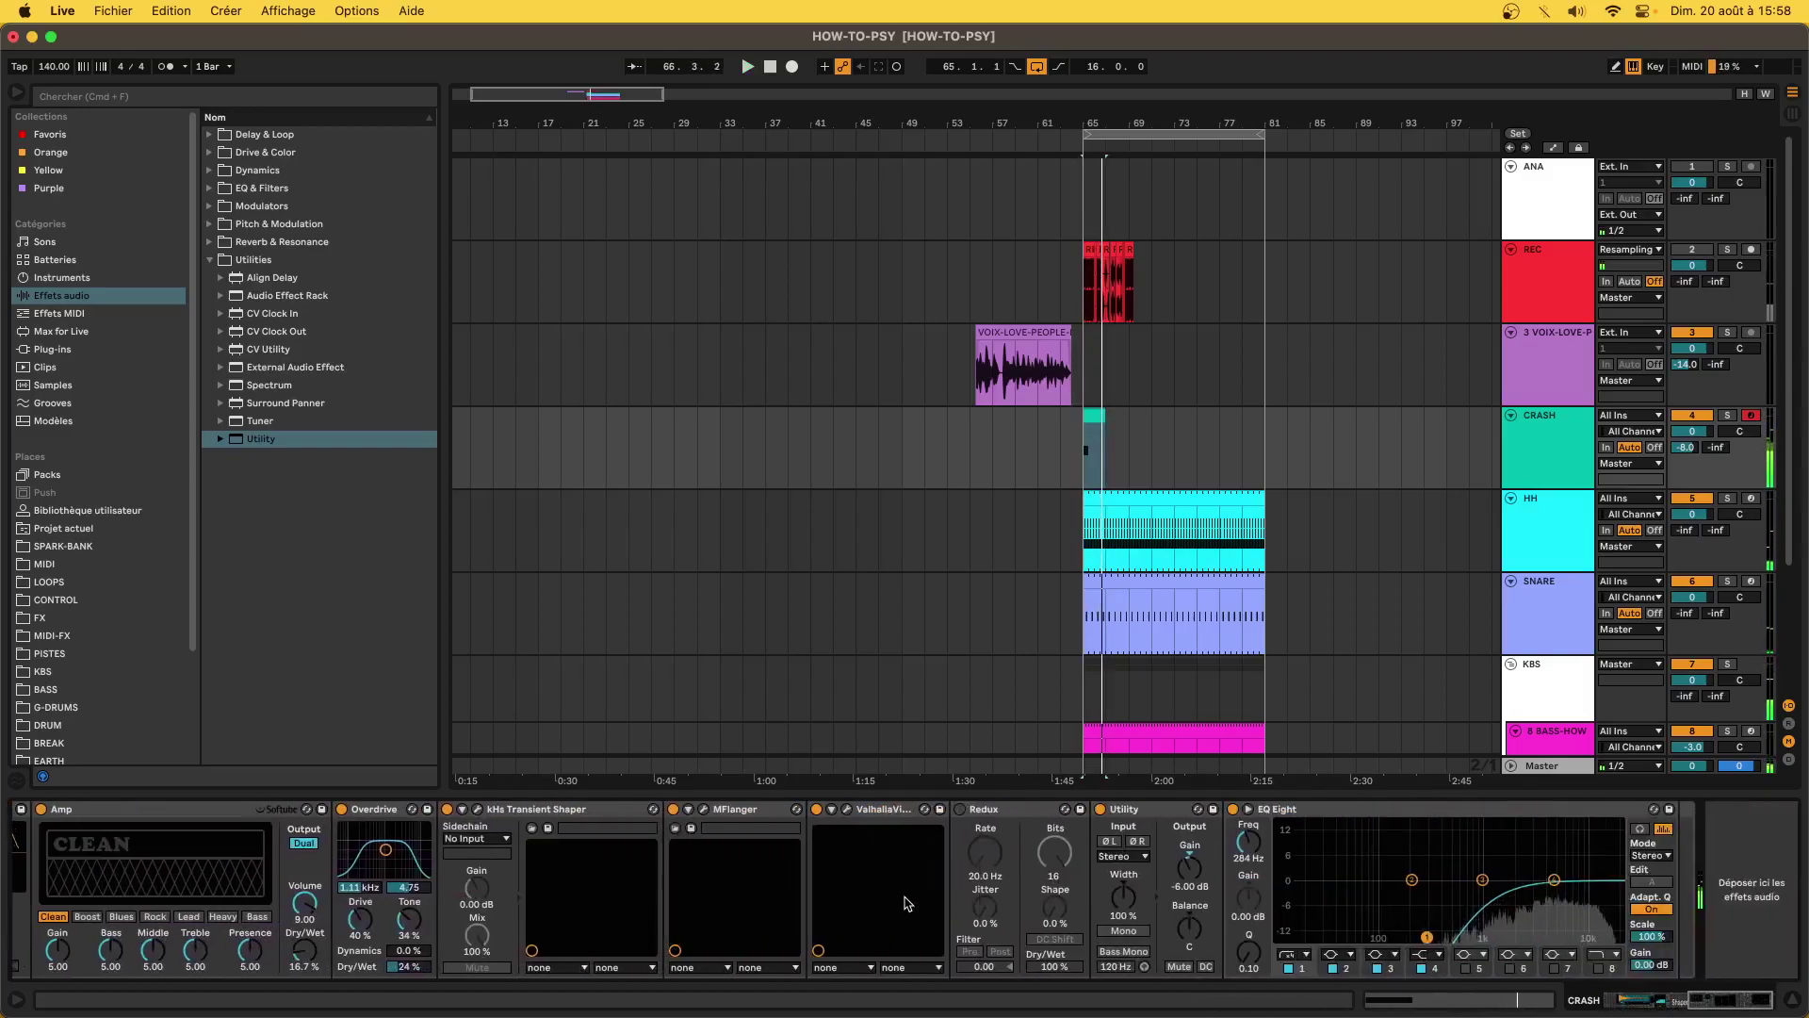
mouse_move(1199, 882)
left_mouse_down()
mouse_move(1199, 919)
mouse_move(1188, 879)
left_mouse_up()
key("space")
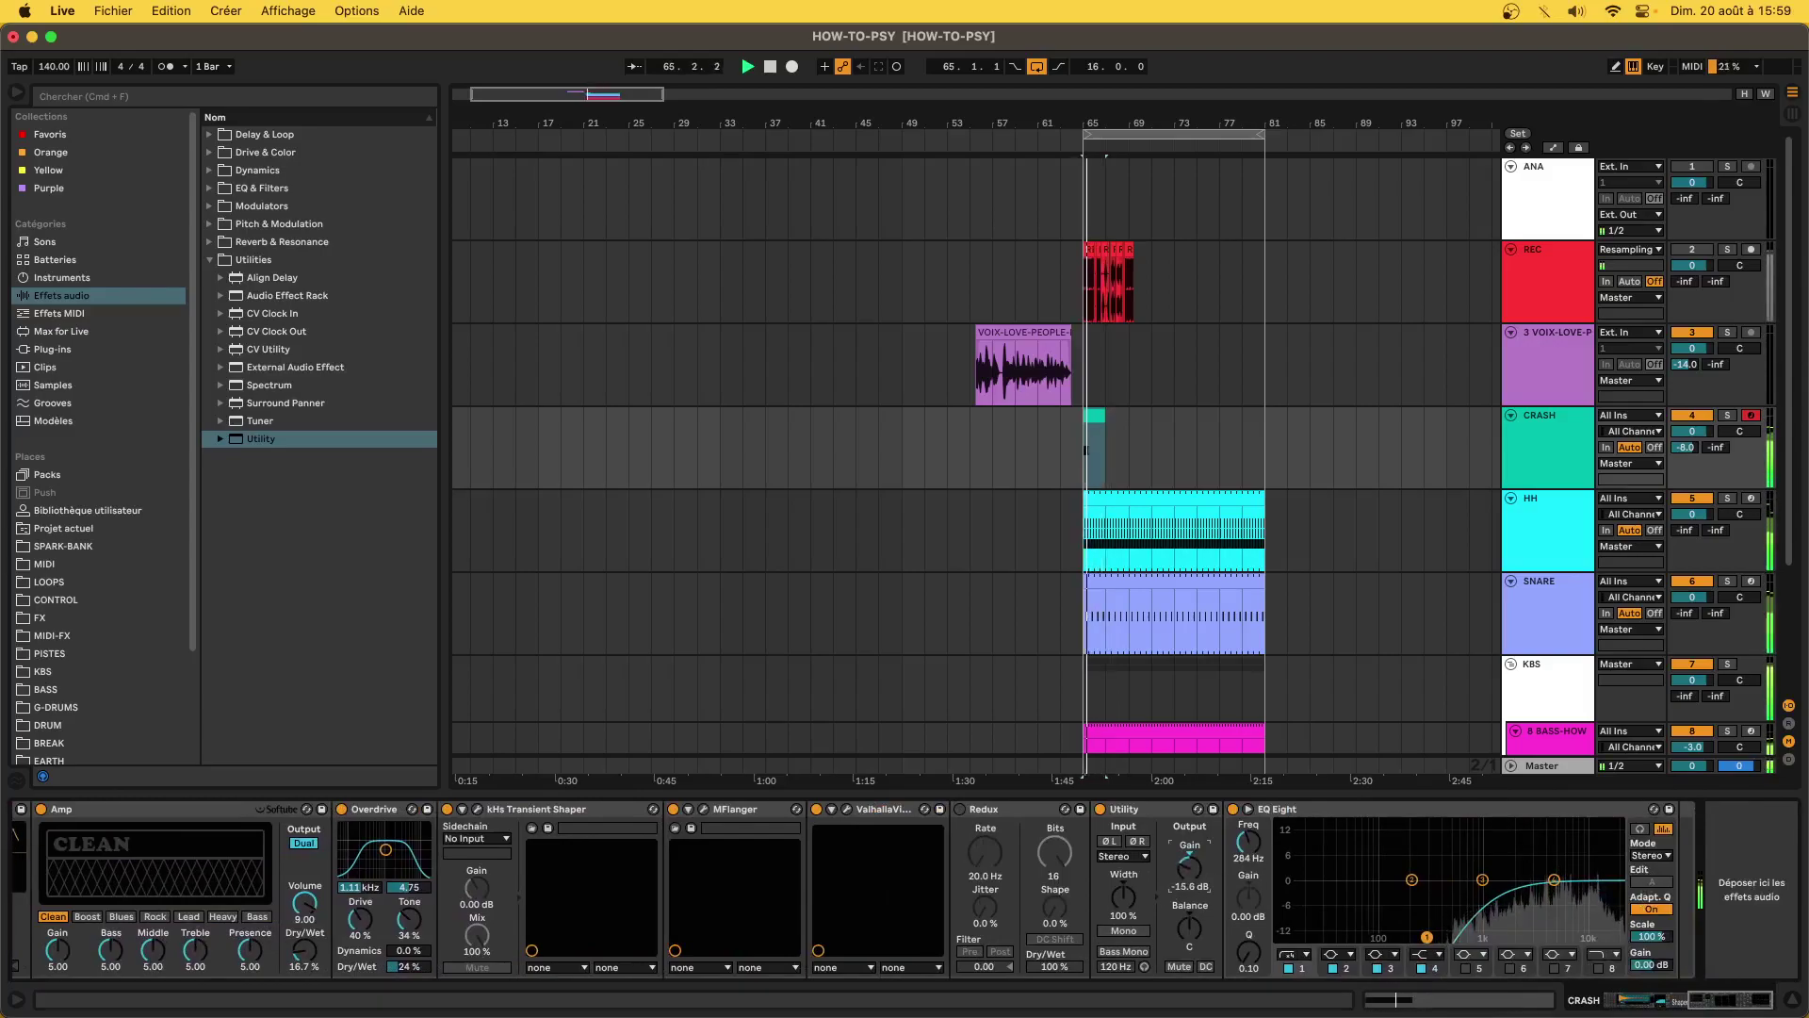
key("space")
left_click_drag(1193, 874, 1193, 862)
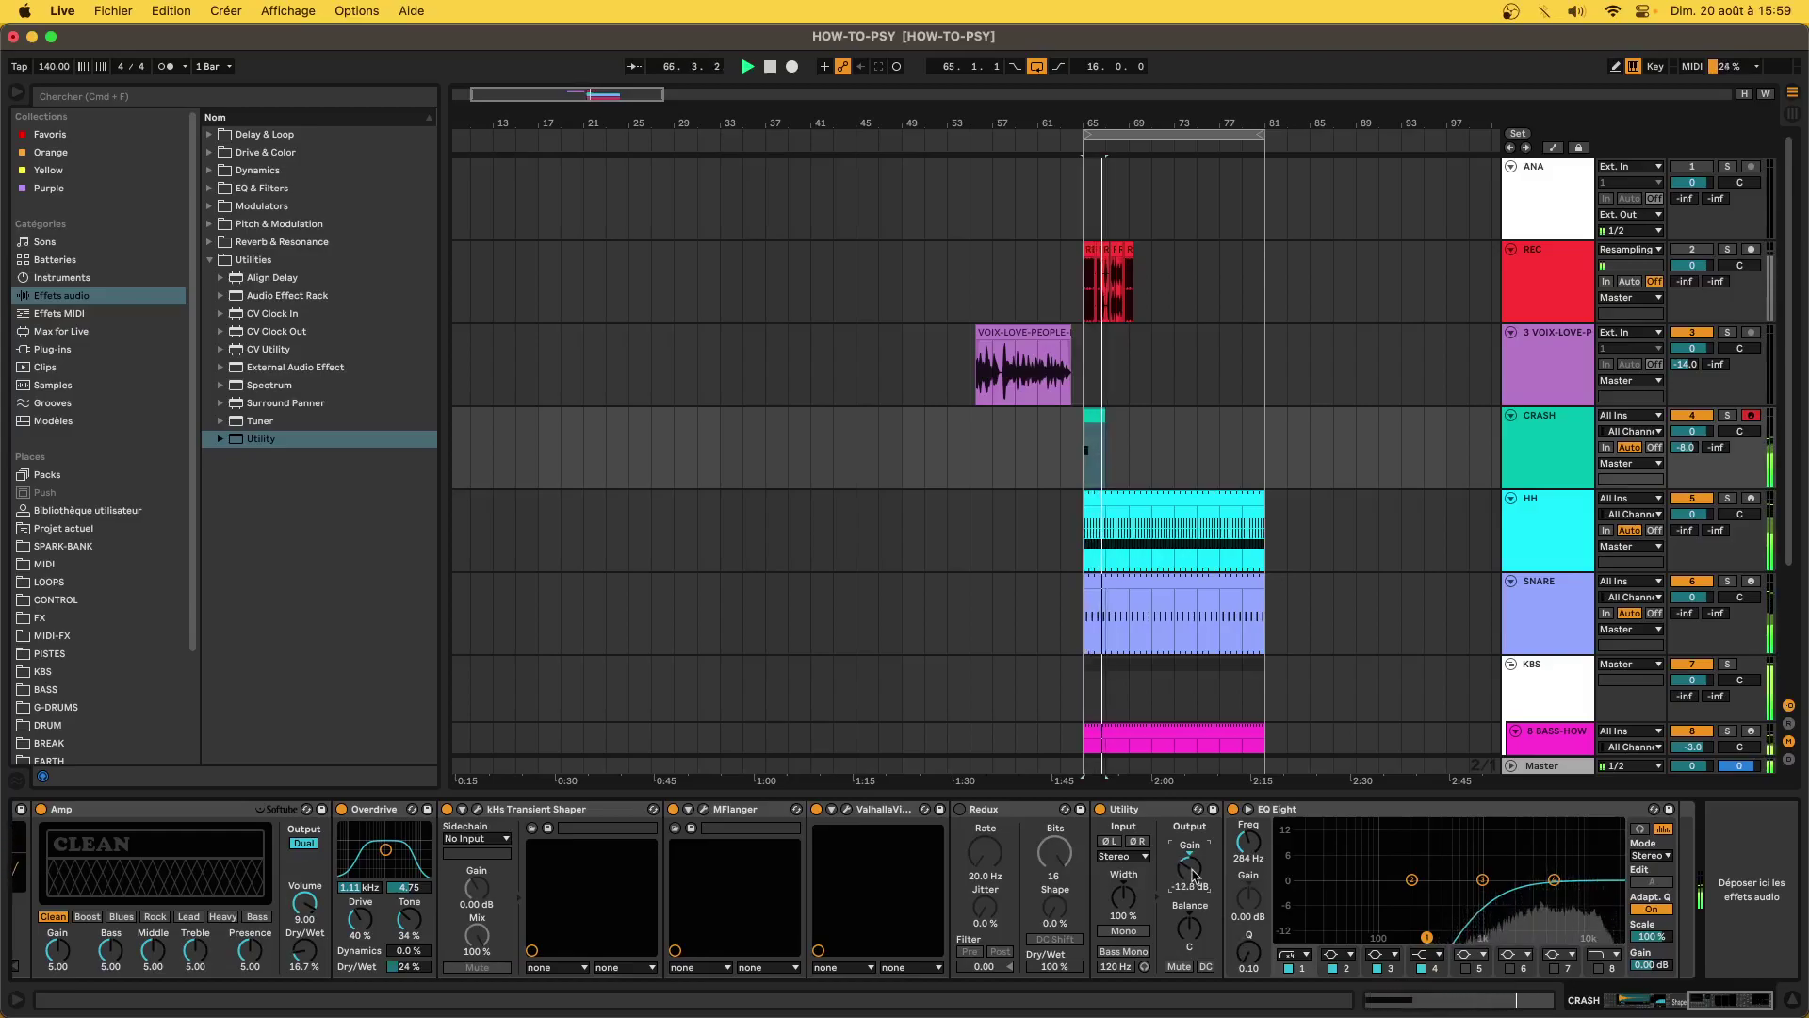
key("space")
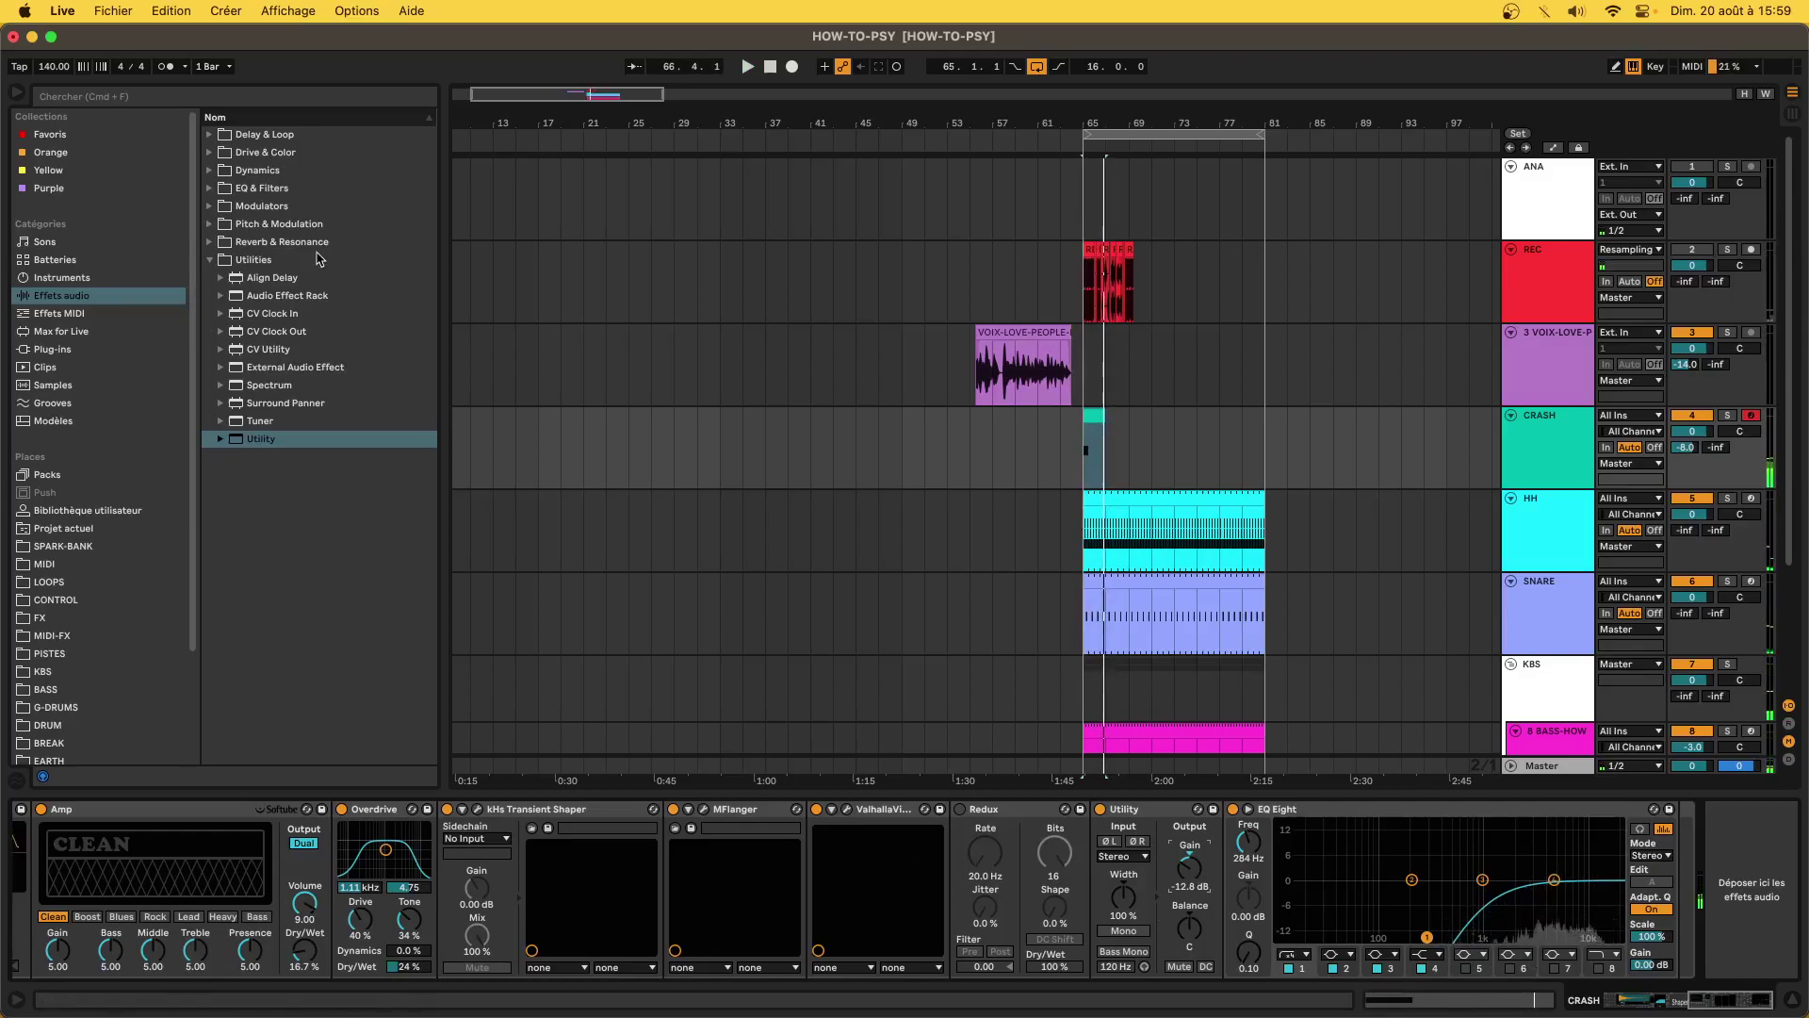
- Insert an EQ Eight between Redux and Utility in the CRASH chain
left_click(215, 190)
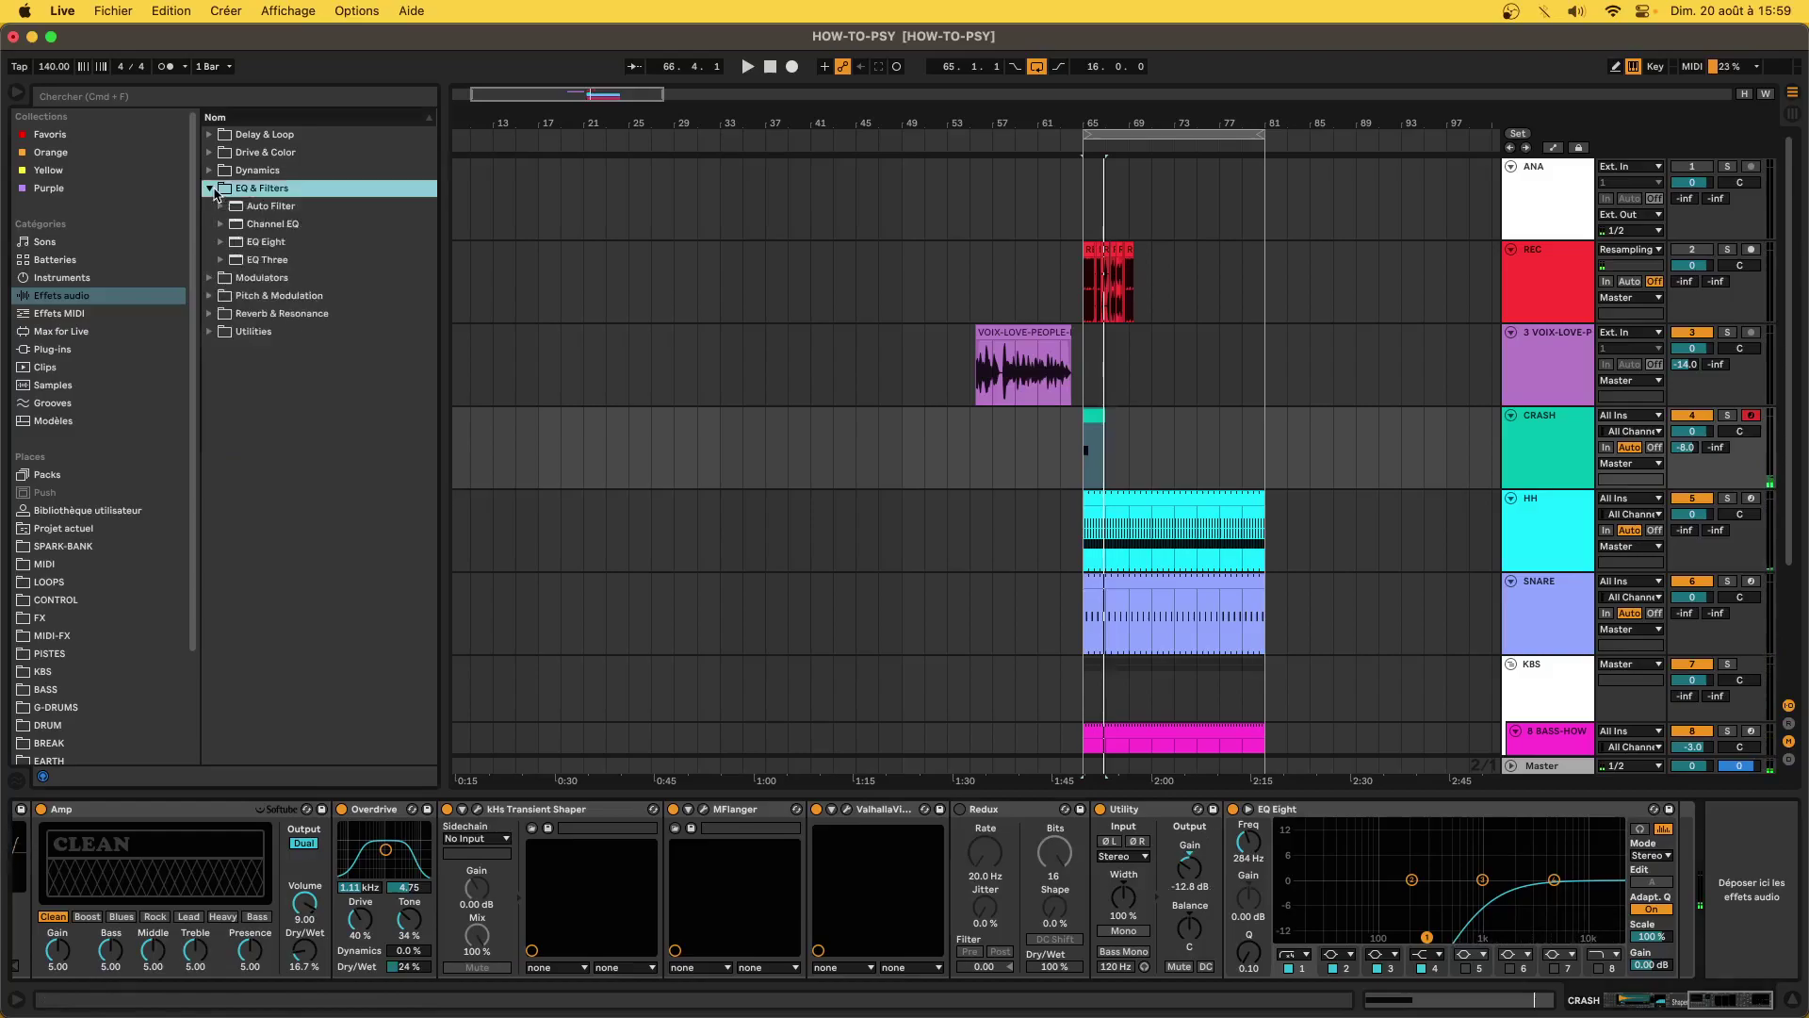
left_click(273, 244)
left_click_drag(979, 792, 1121, 884)
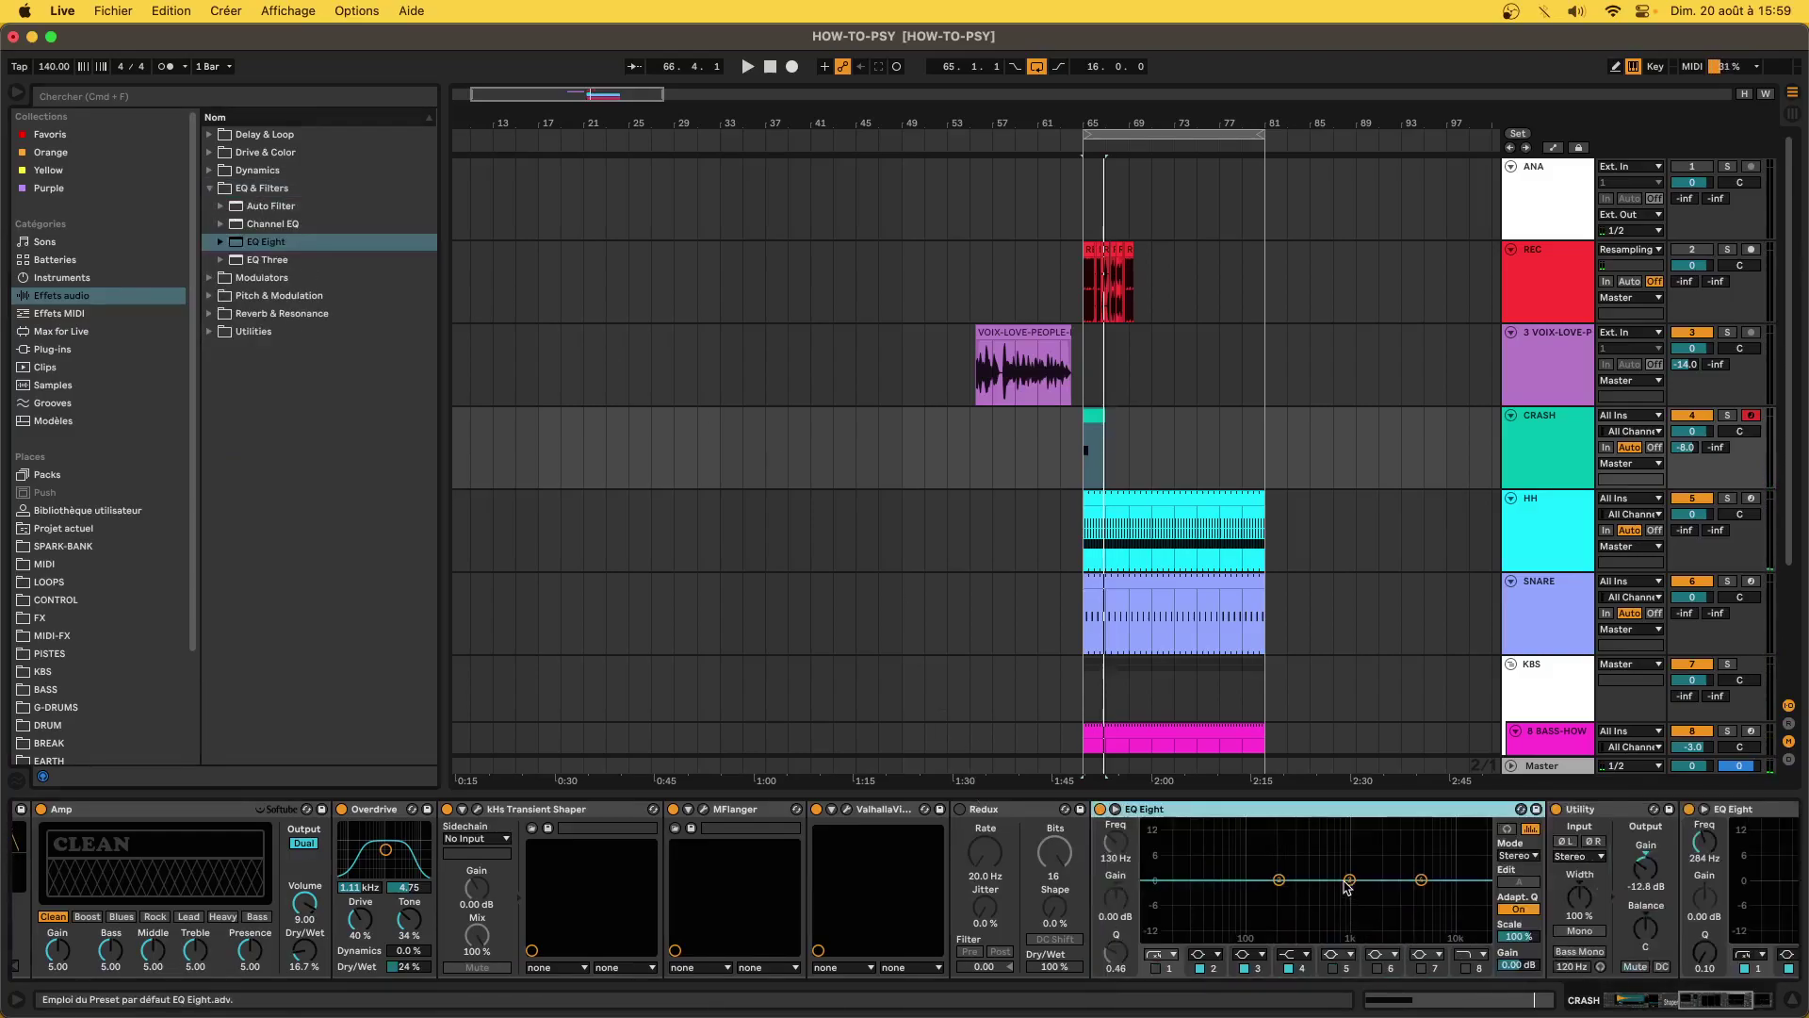
- In the new EQ Eight, enable the band 1 low cut, set band 2 to -2.85 dB at 240 Hz and boost band 3 slightly
key("space")
left_click_drag(1349, 881, 1349, 868)
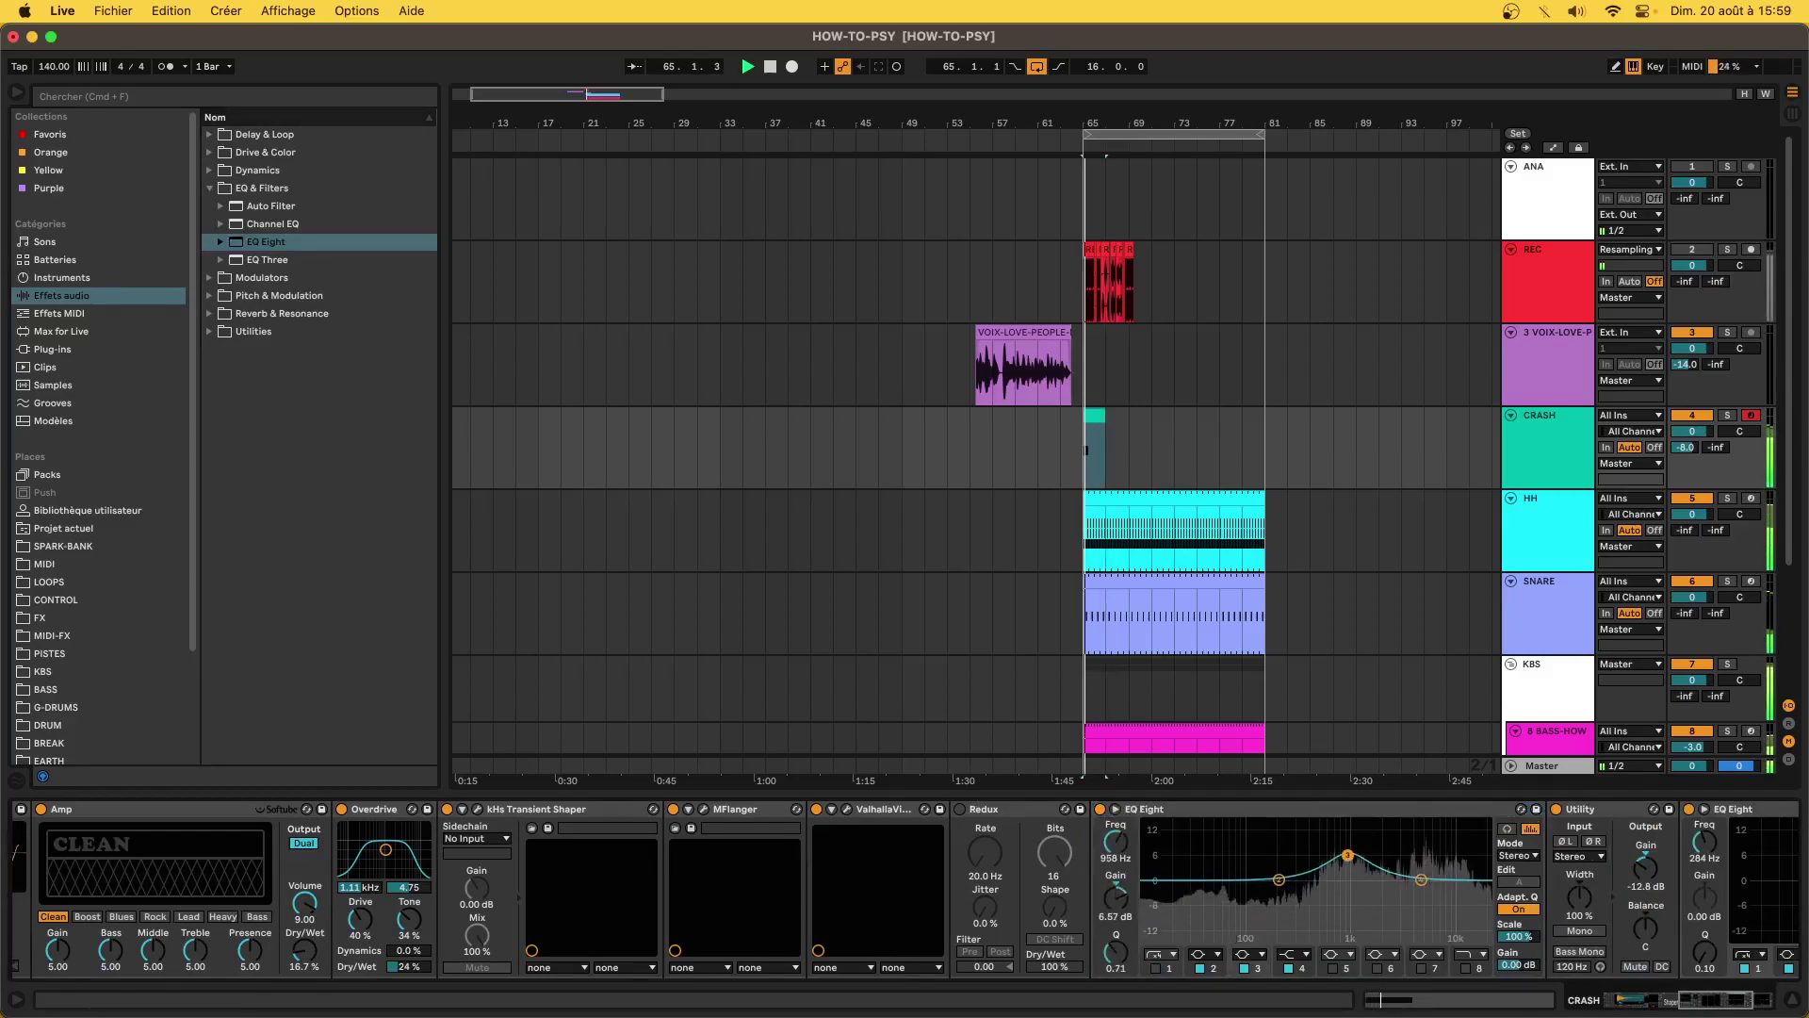
left_click(1157, 968)
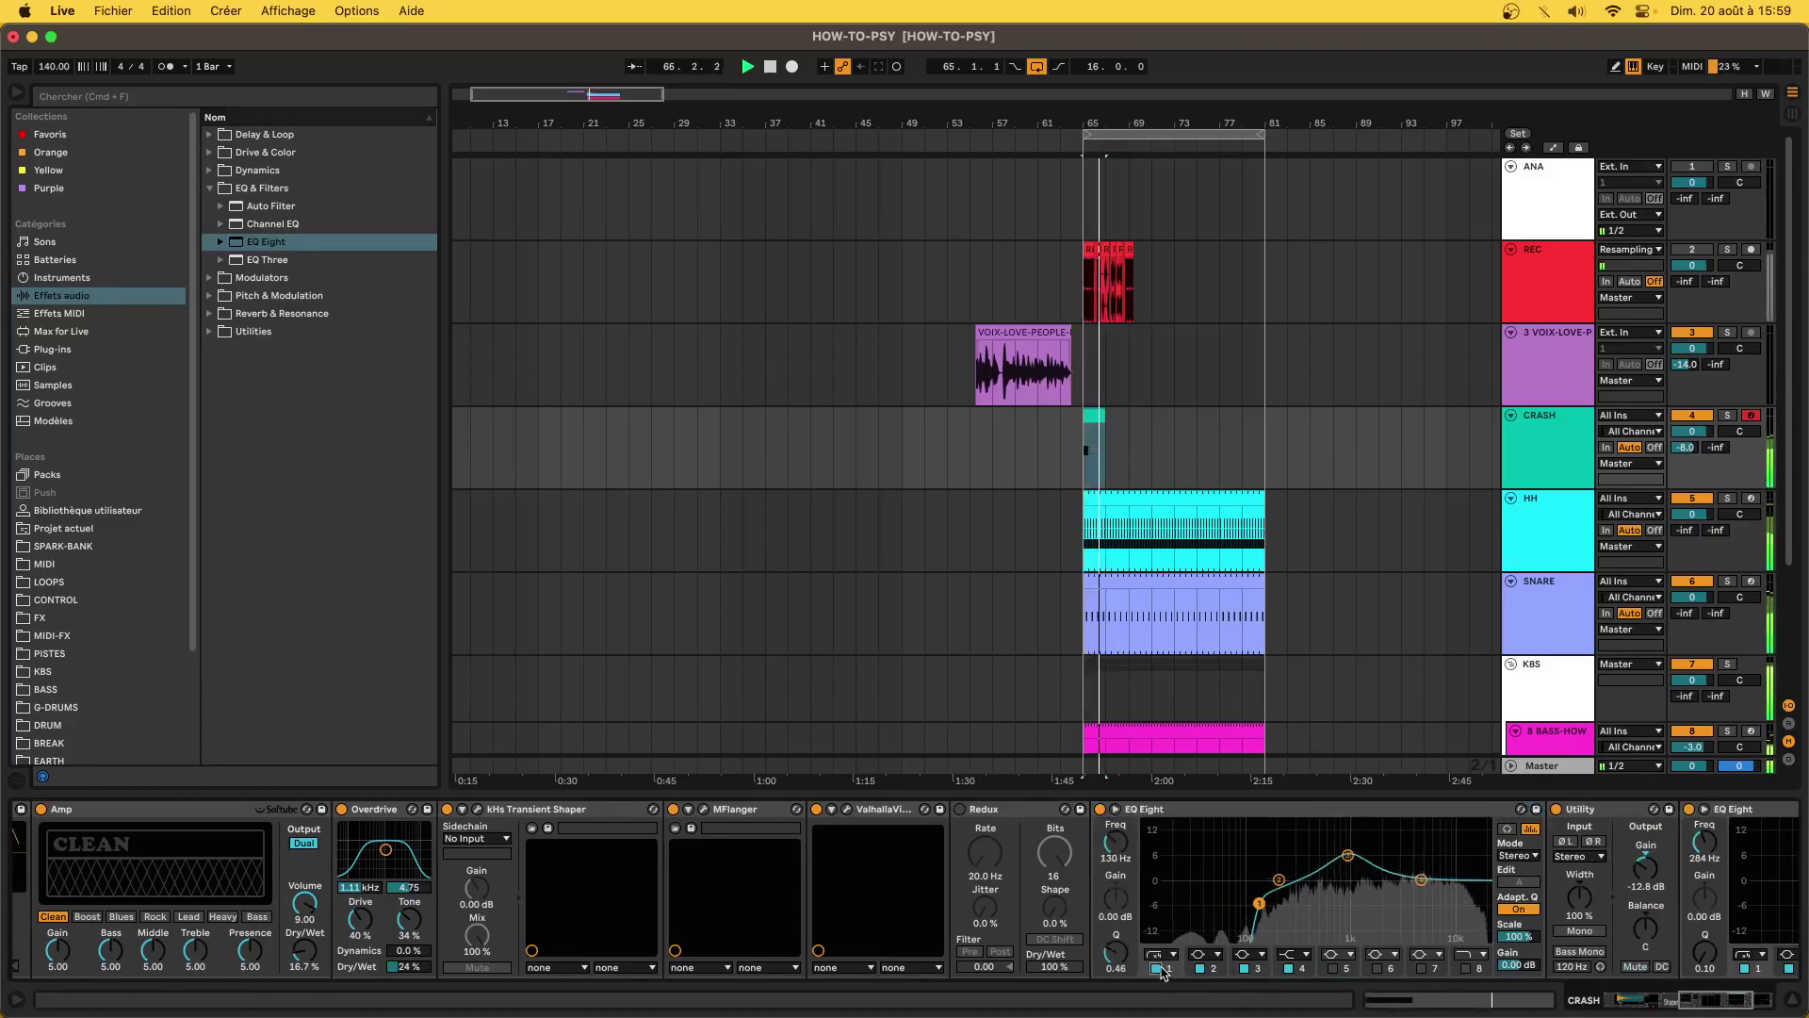
left_click_drag(1259, 903, 1264, 922)
left_click_drag(1348, 855, 1339, 894)
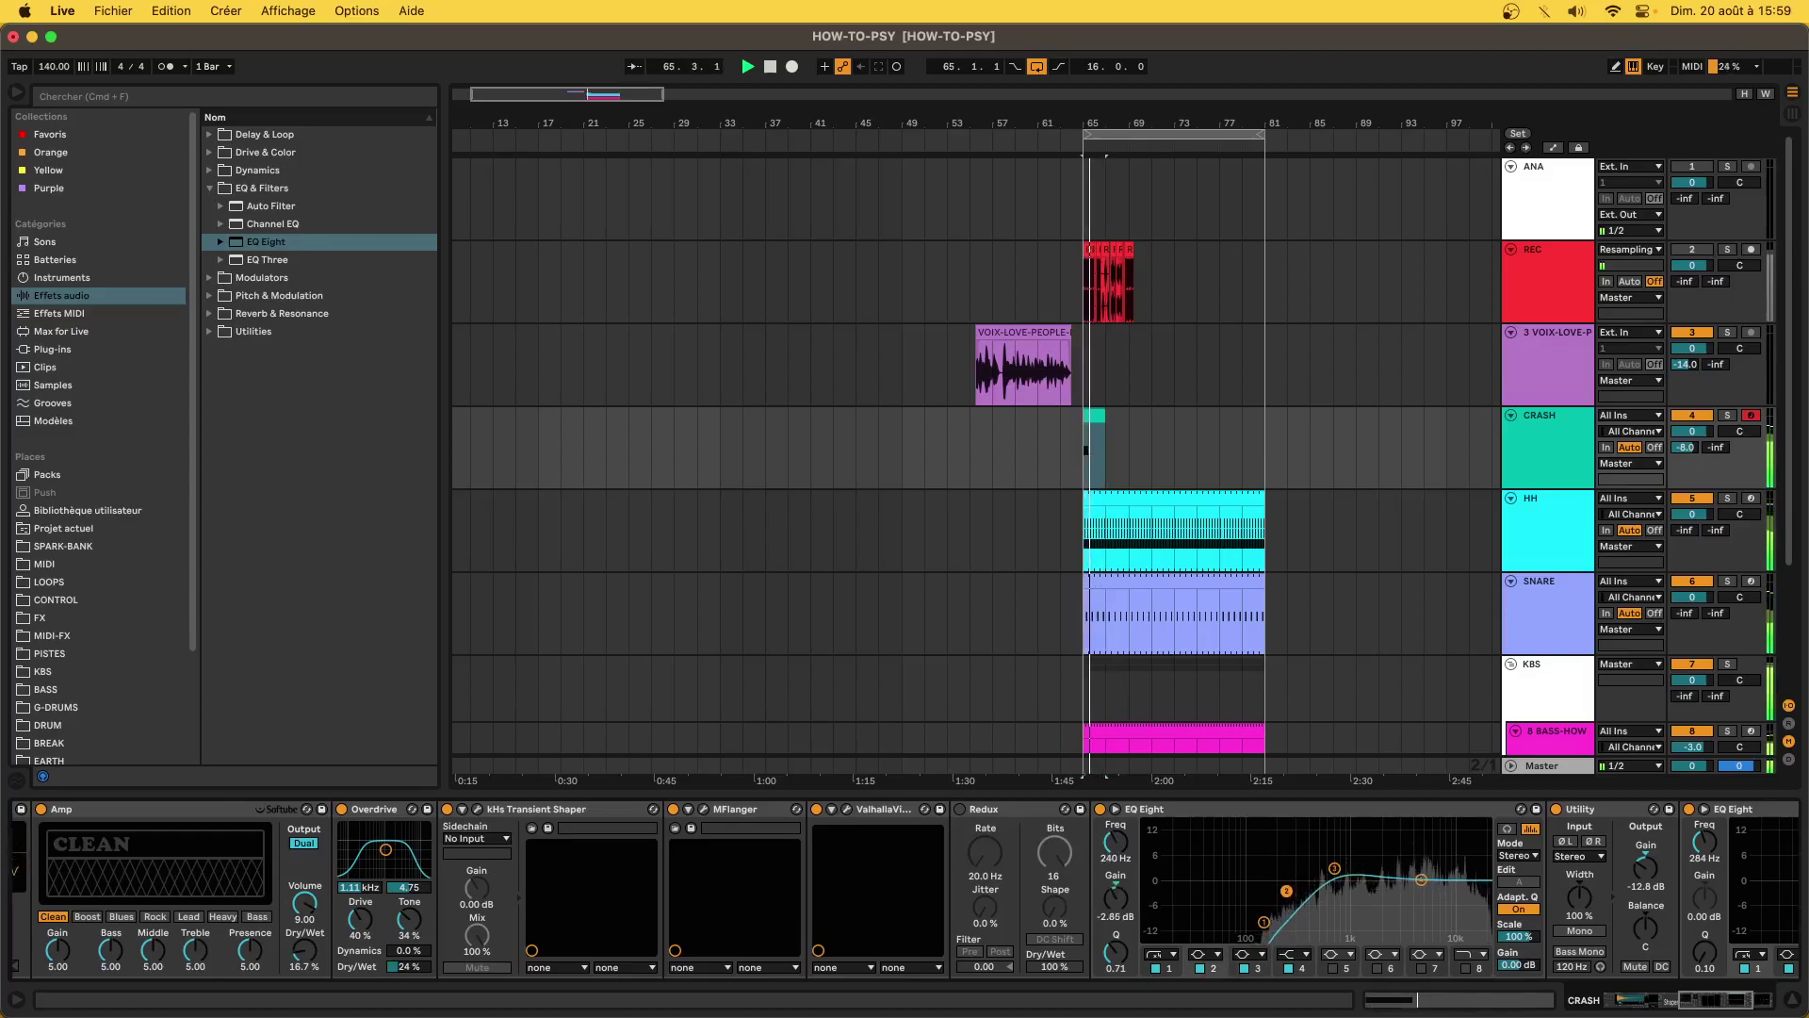
- Enable band 6 to cut the upper mids and set band 4 to 3.35 dB at 5.27 kHz in the new EQ Eight
left_click(1377, 969)
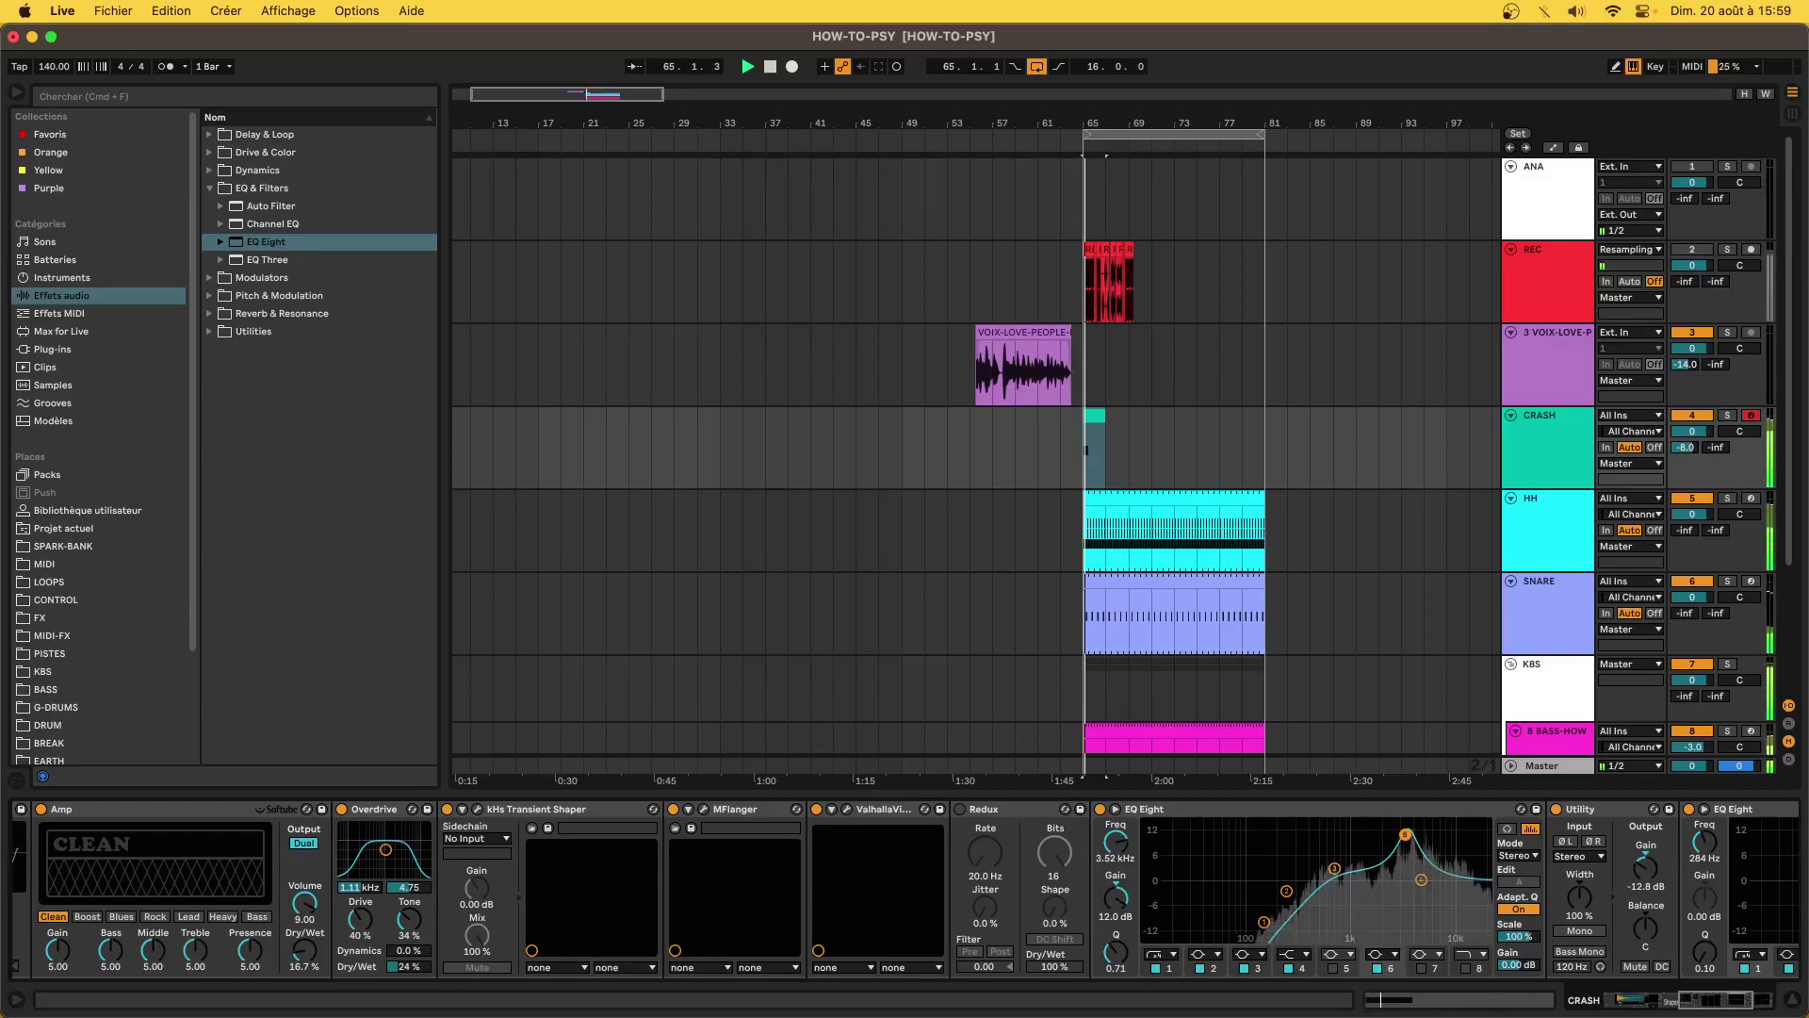
left_click_drag(1405, 903, 1423, 867)
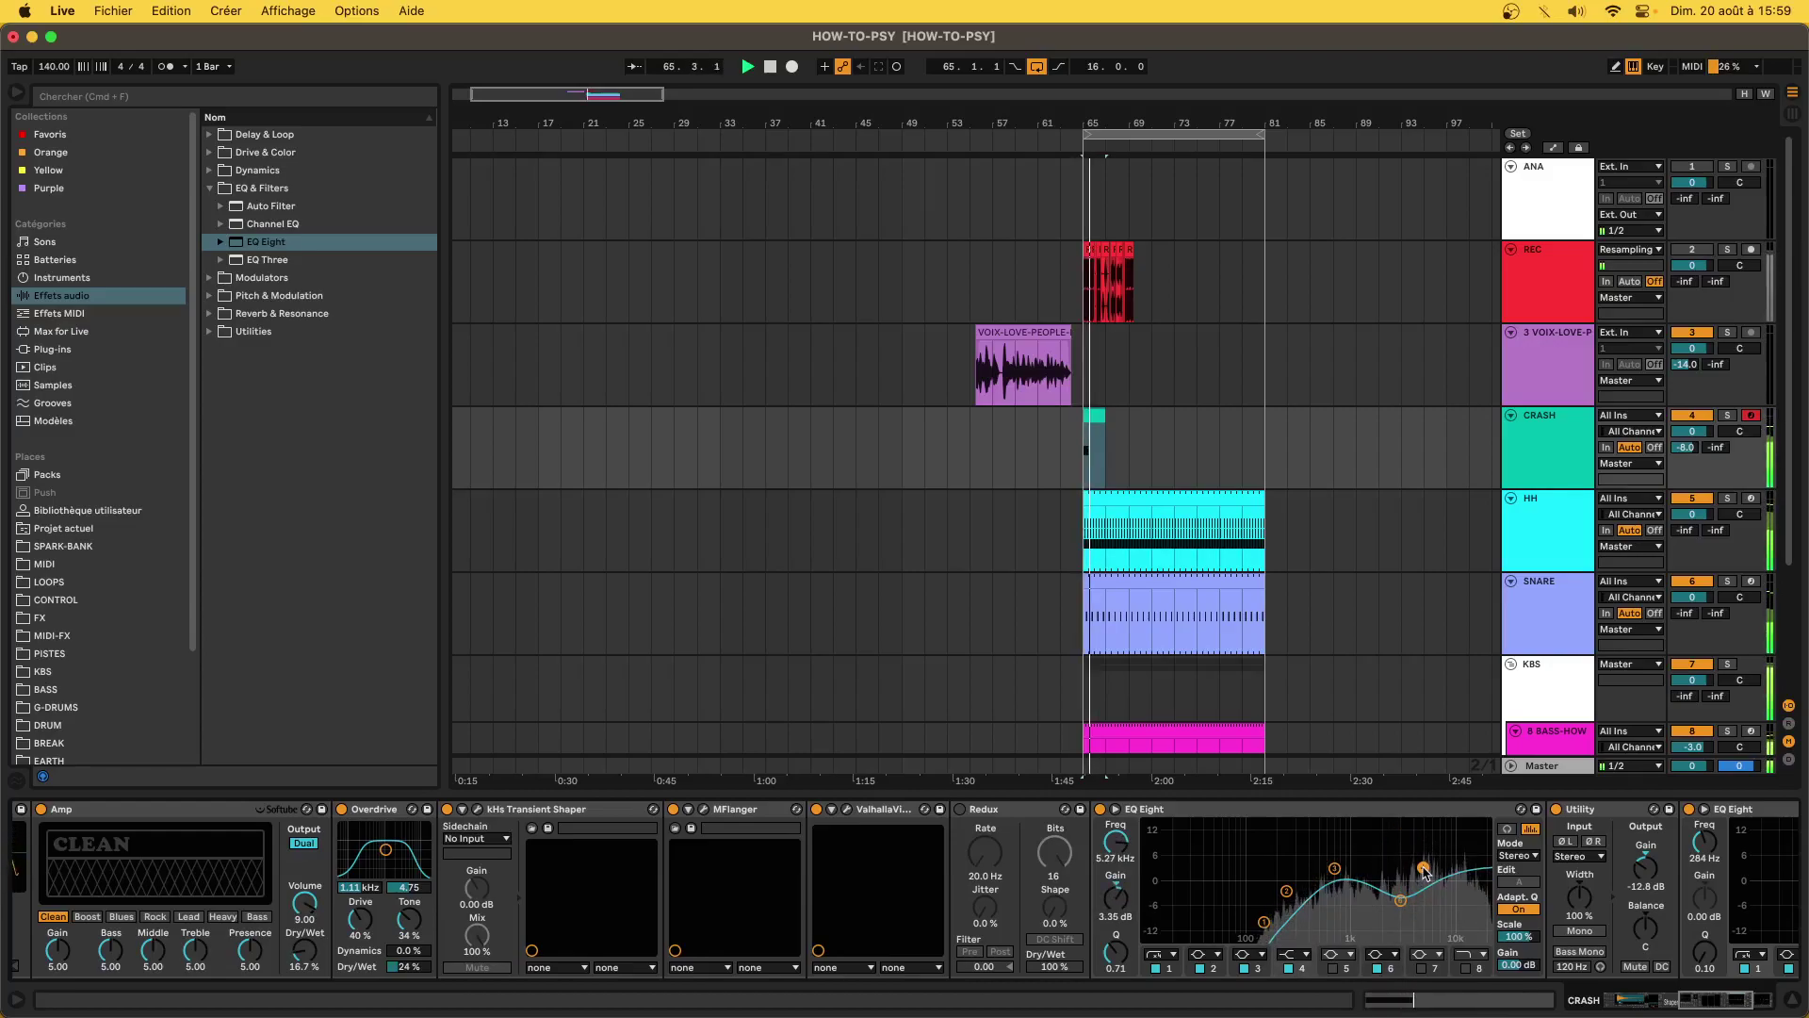
scroll(1425, 873, "right", 5)
key("space")
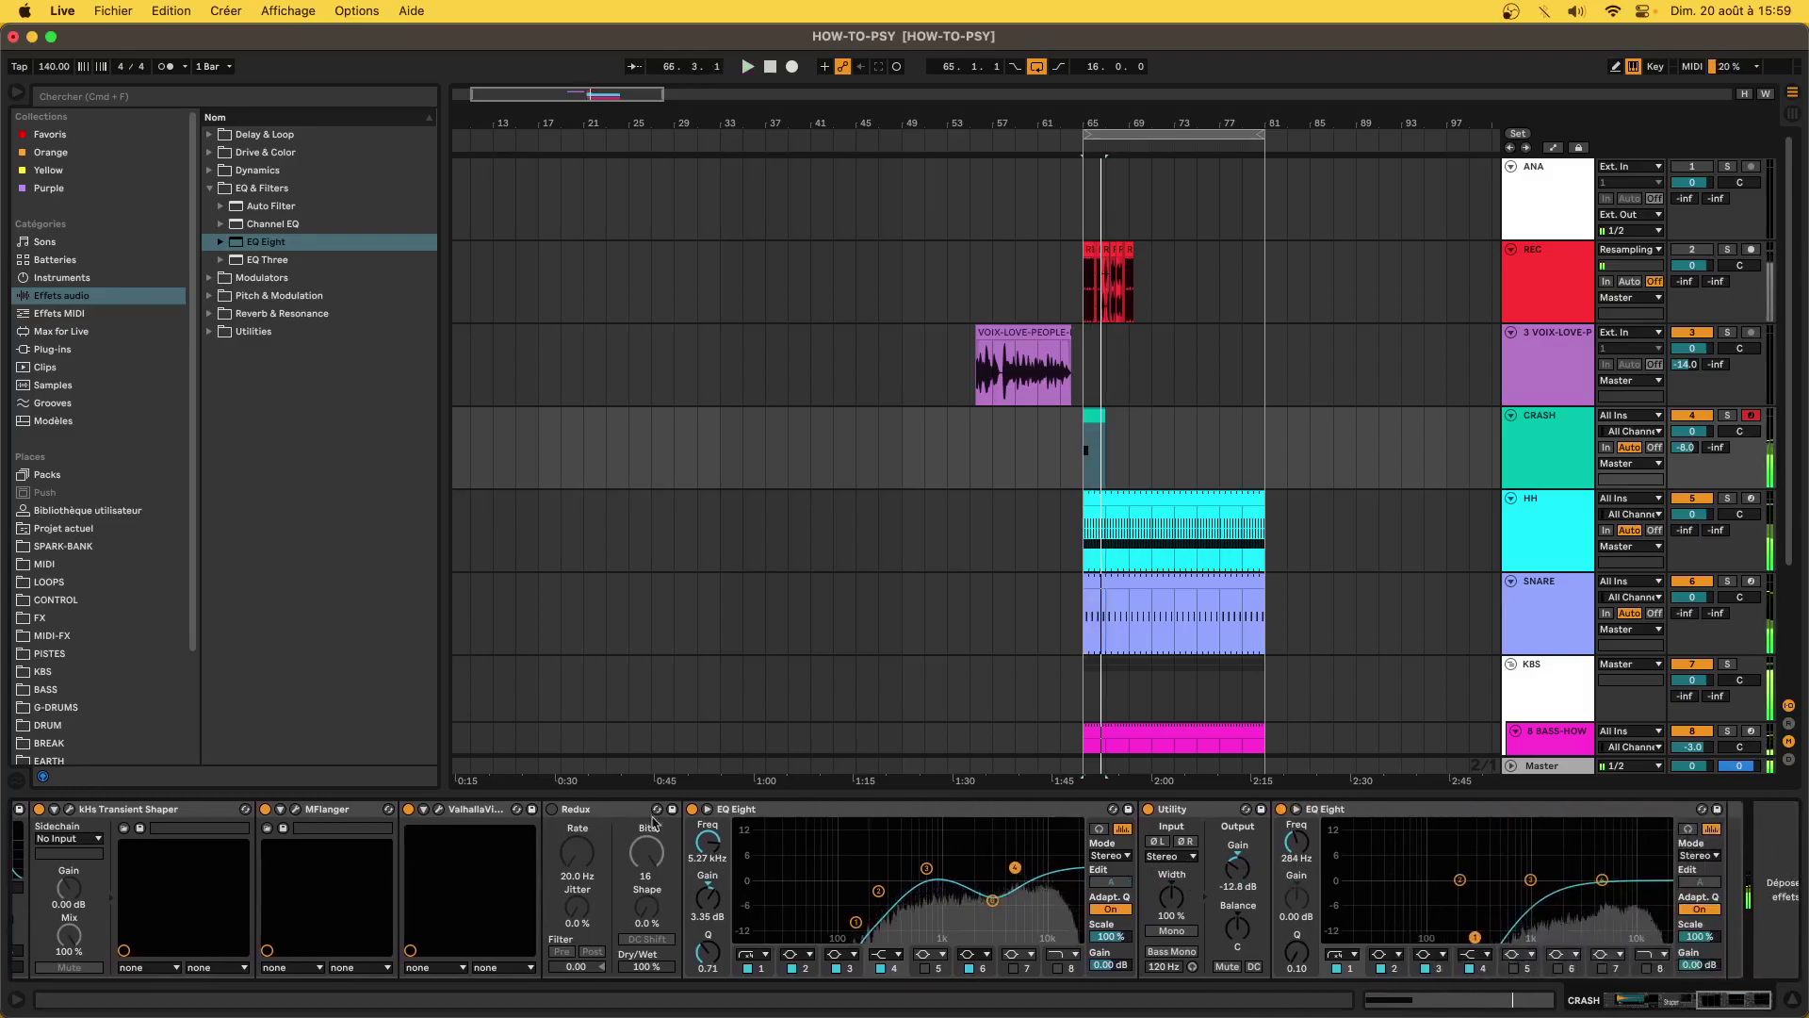
- Insert a Compressor between the new EQ Eight and Utility in the CRASH chain
left_click(209, 175)
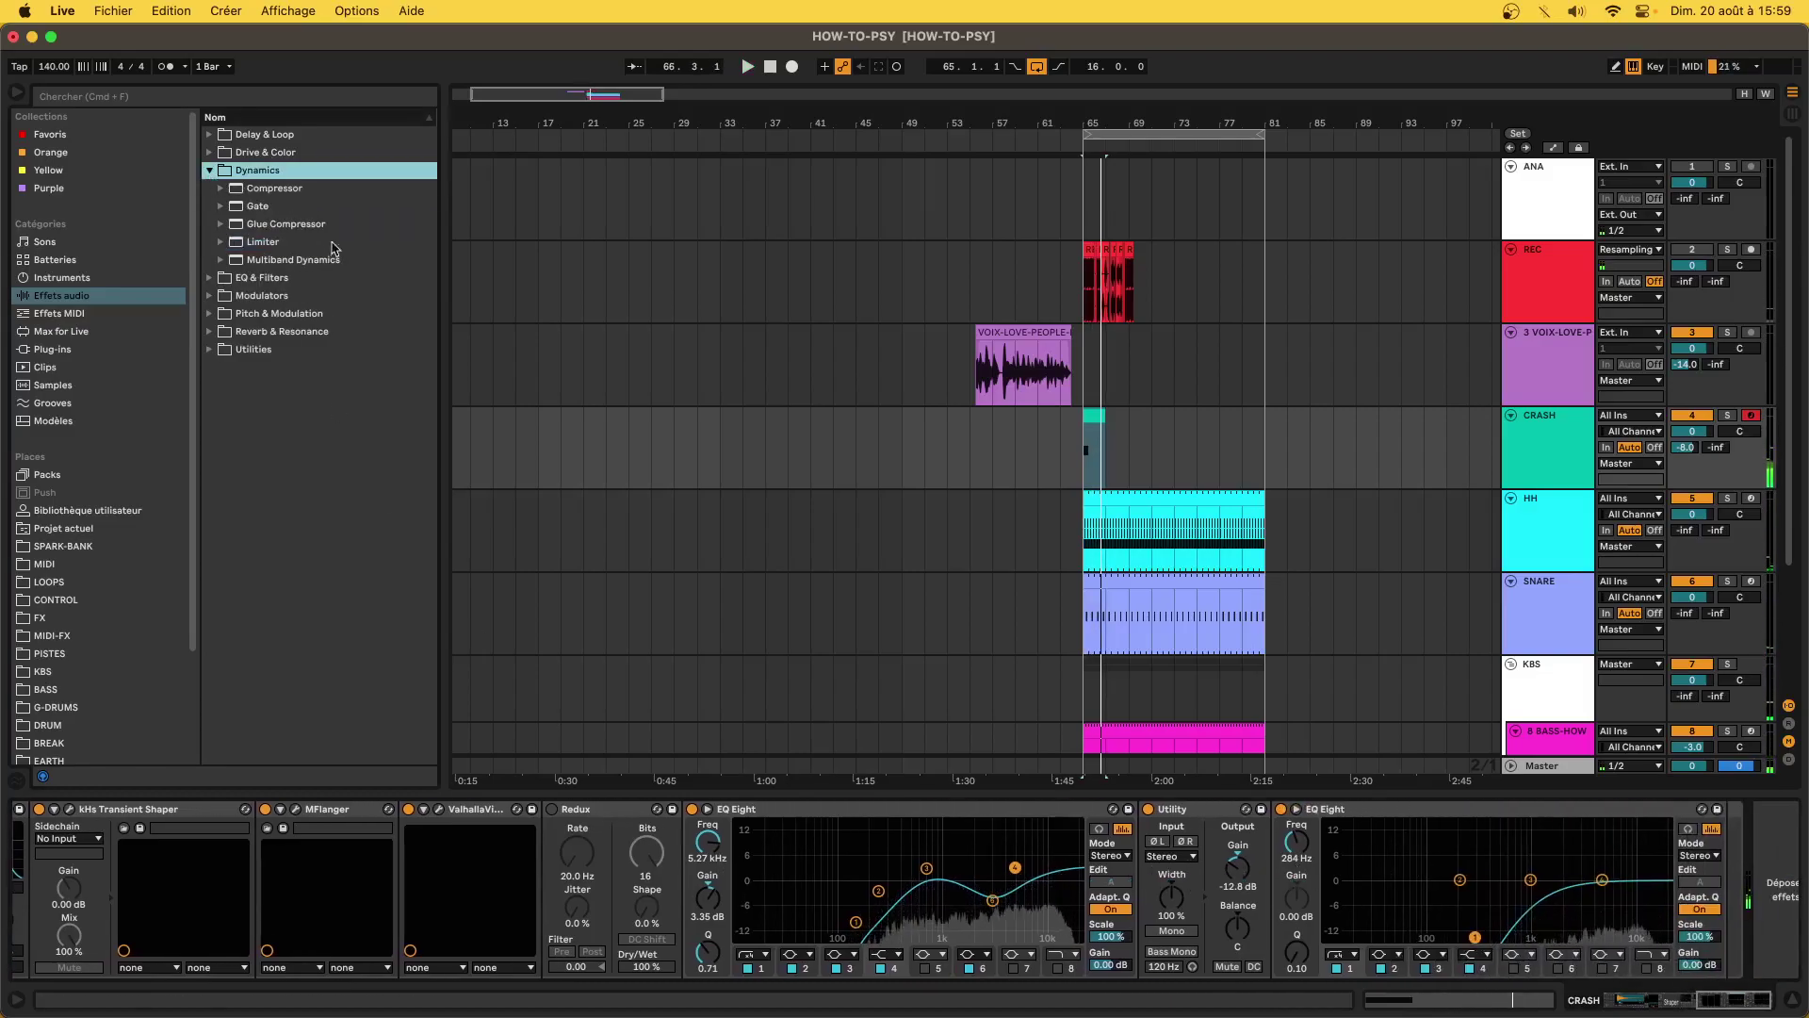
left_click(282, 191)
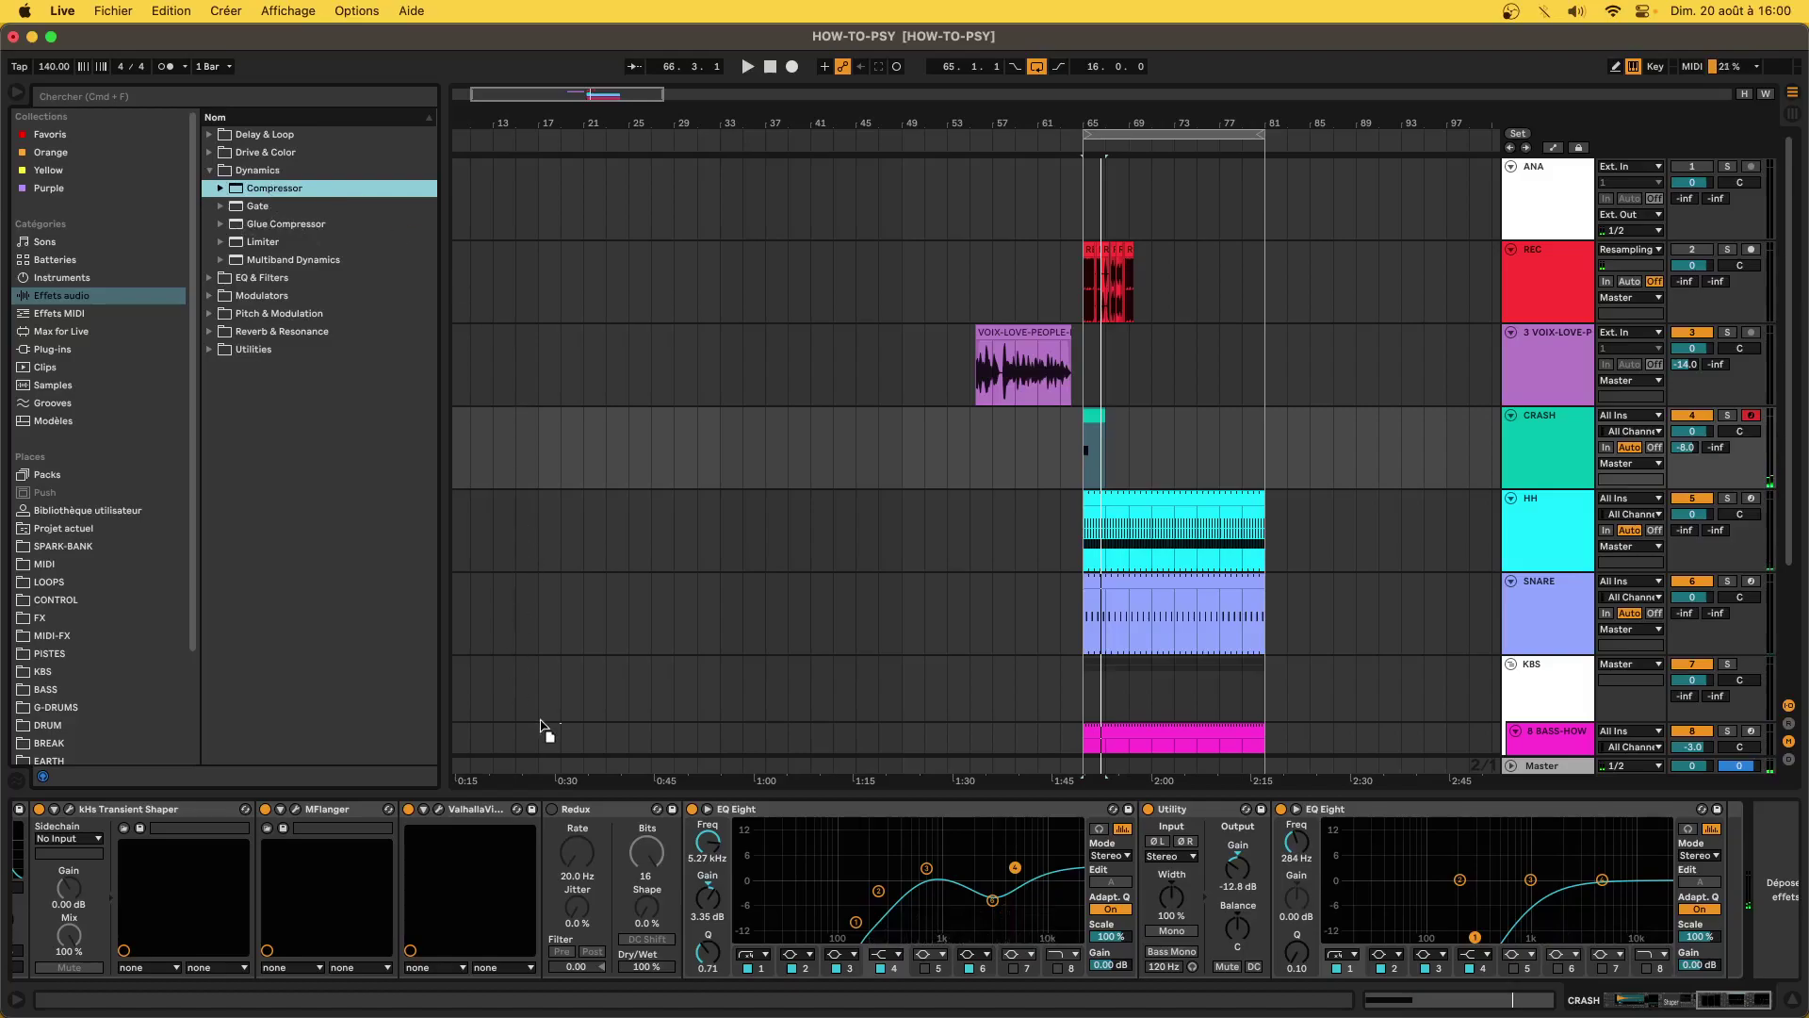
key("Return")
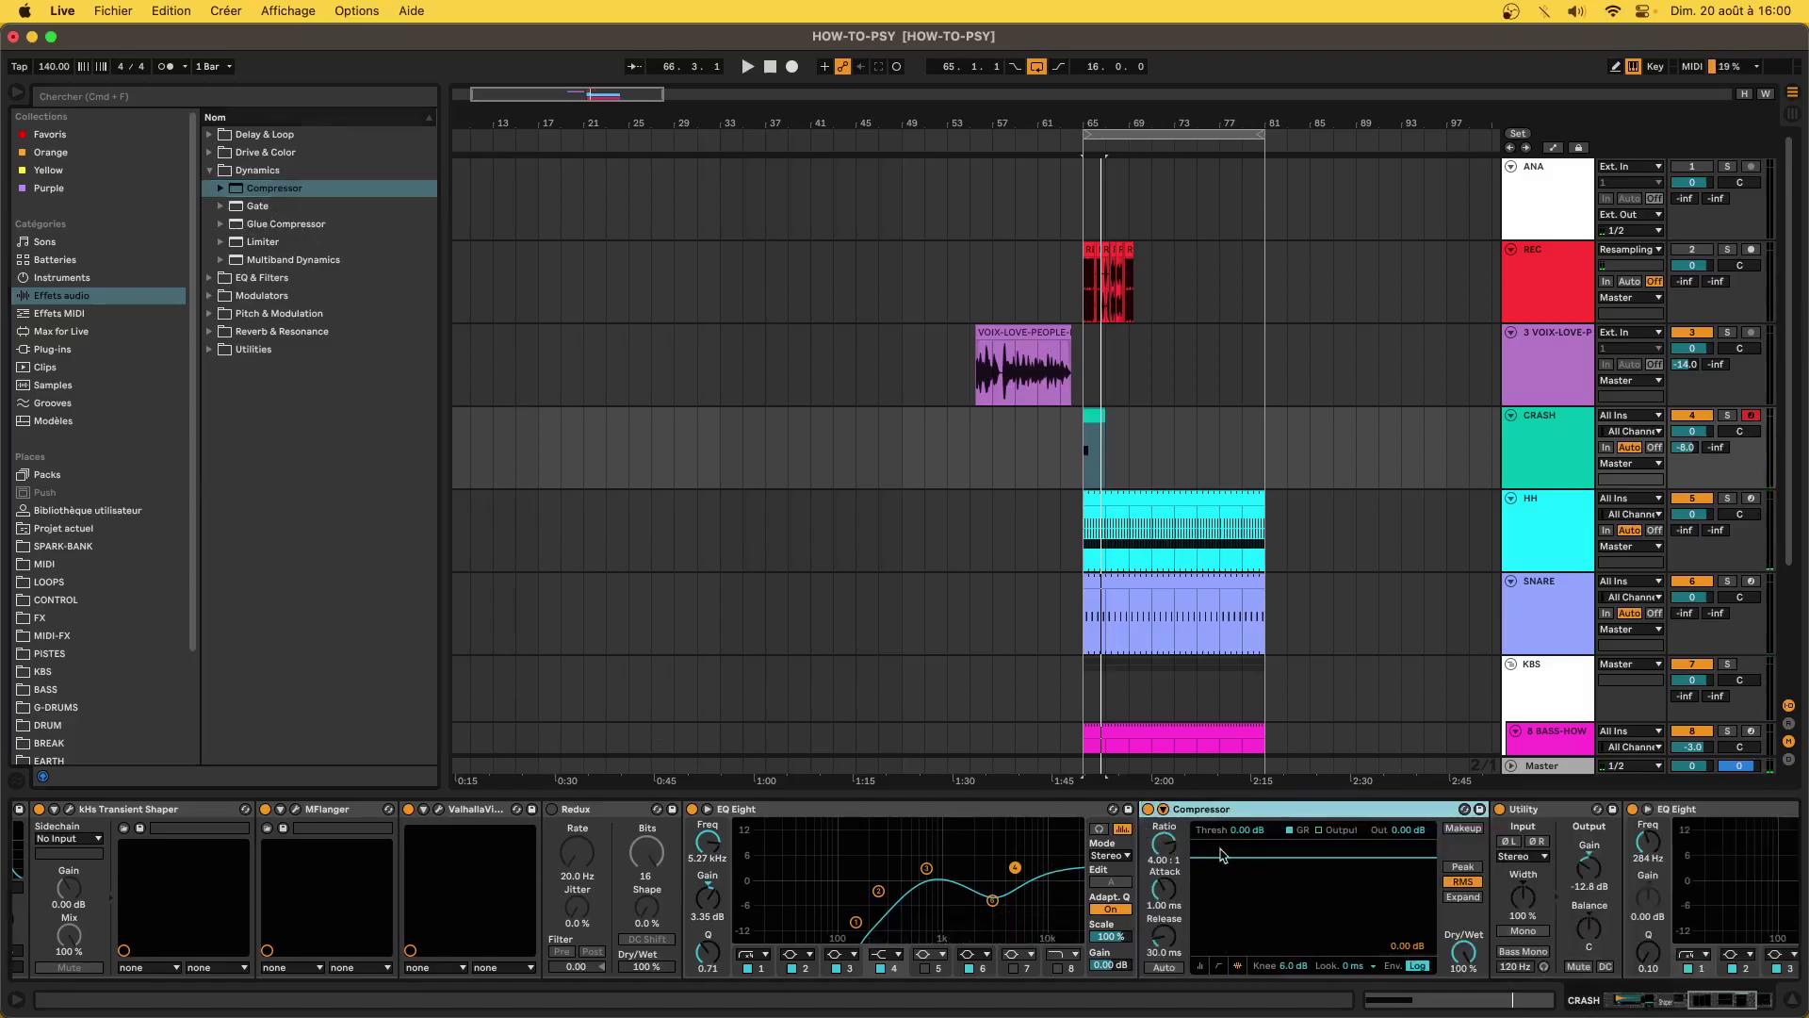
- Switch the Compressor to Peak detection and set its threshold to -9.28 dB, auditioning the crash in the loop
left_click(1458, 867)
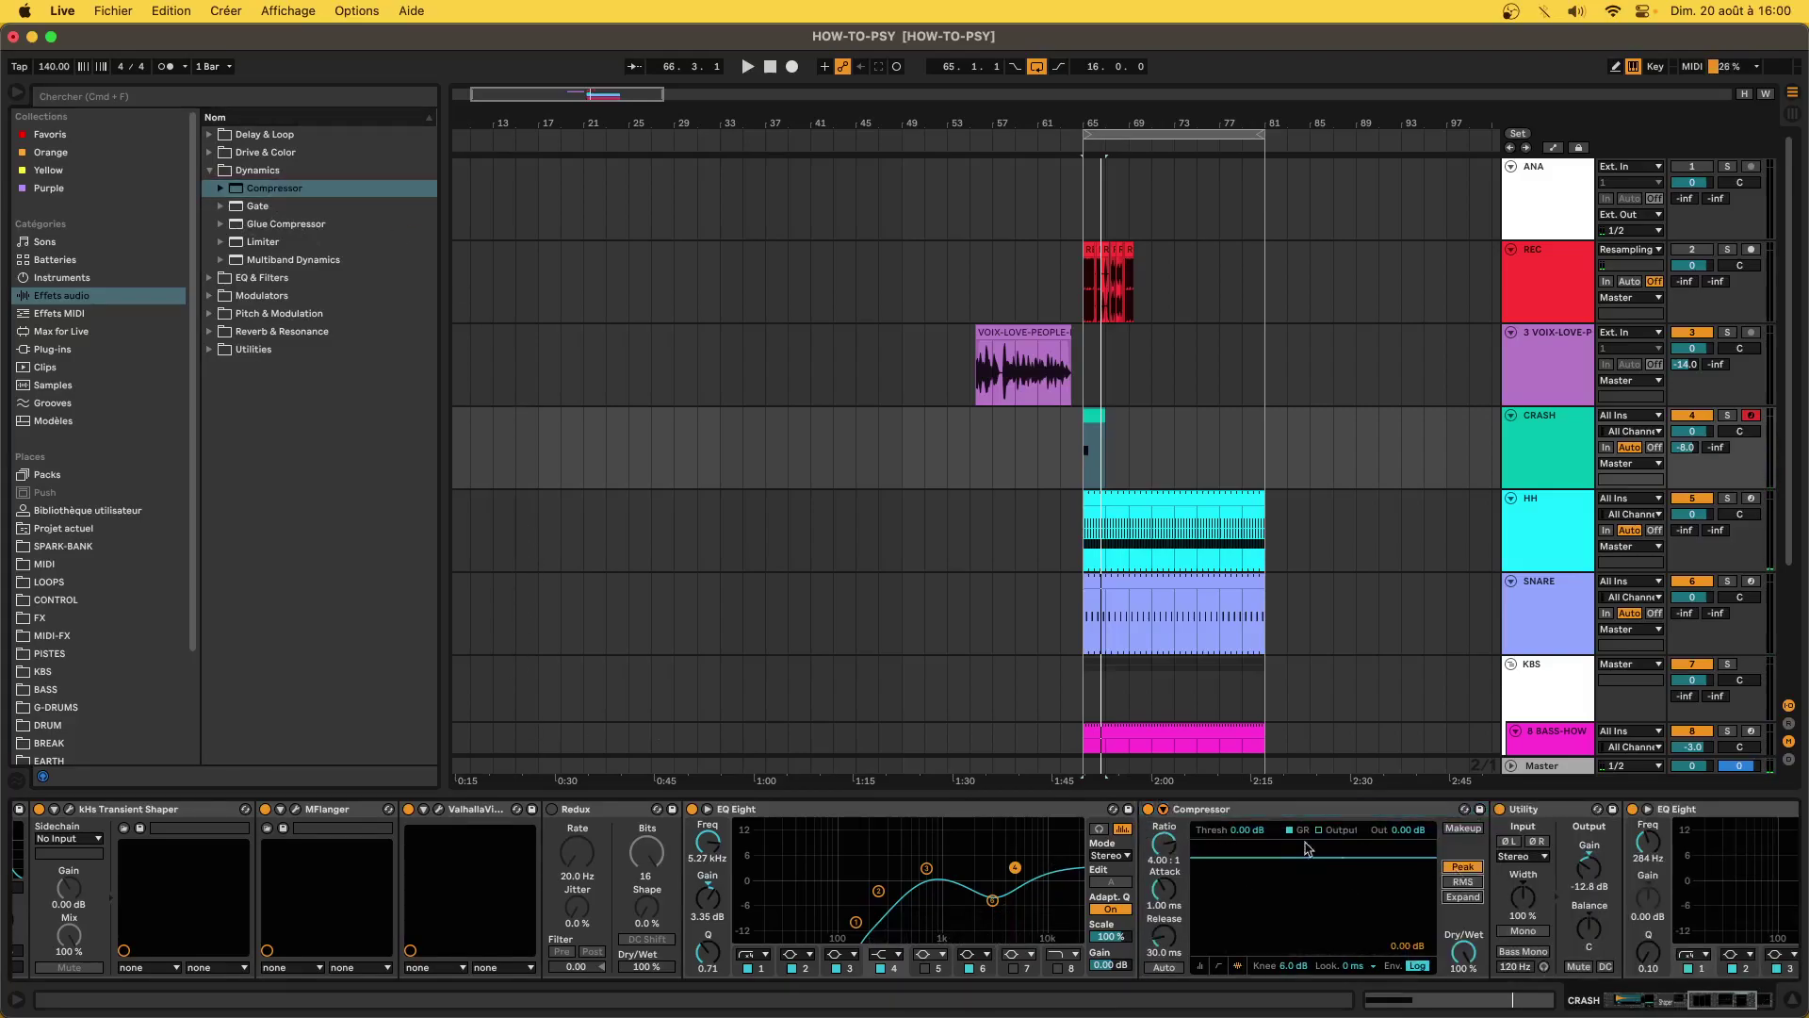
mouse_move(1313, 858)
left_mouse_down()
mouse_move(1313, 899)
mouse_move(1313, 865)
mouse_move(1313, 884)
left_mouse_up()
key("space")
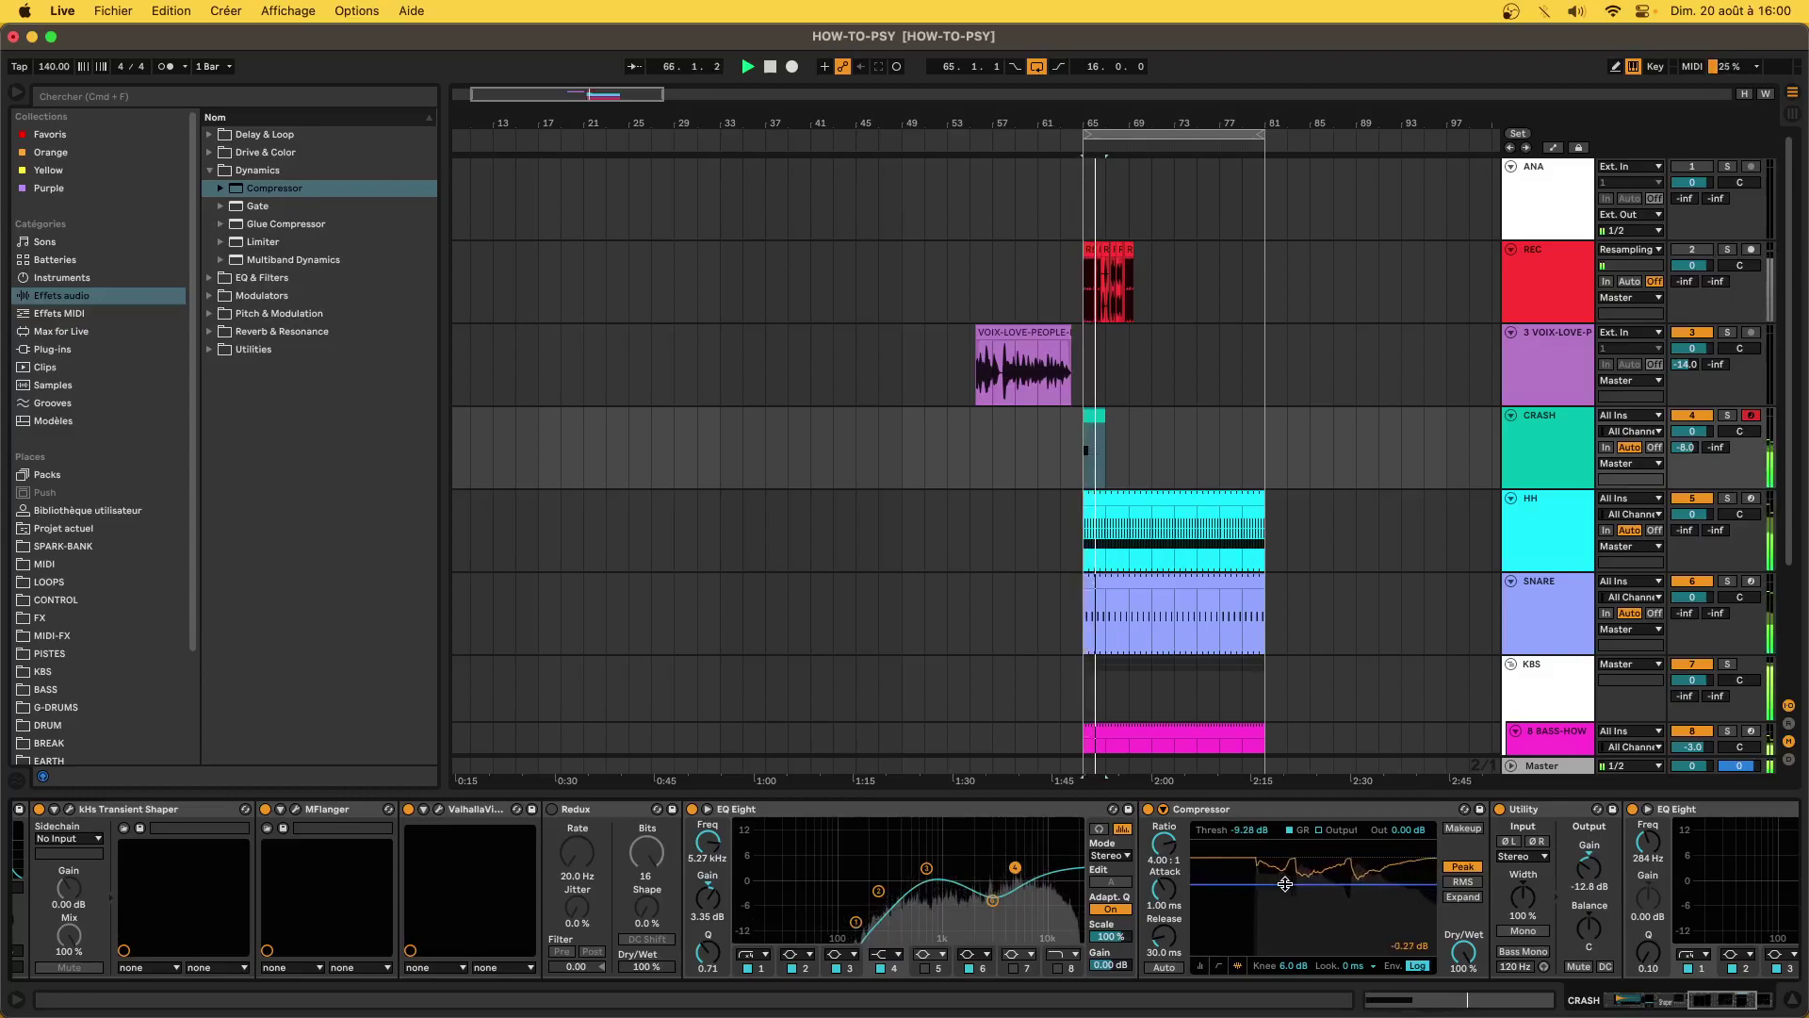
scroll(1286, 884, "right", 5)
key("space")
key("space")
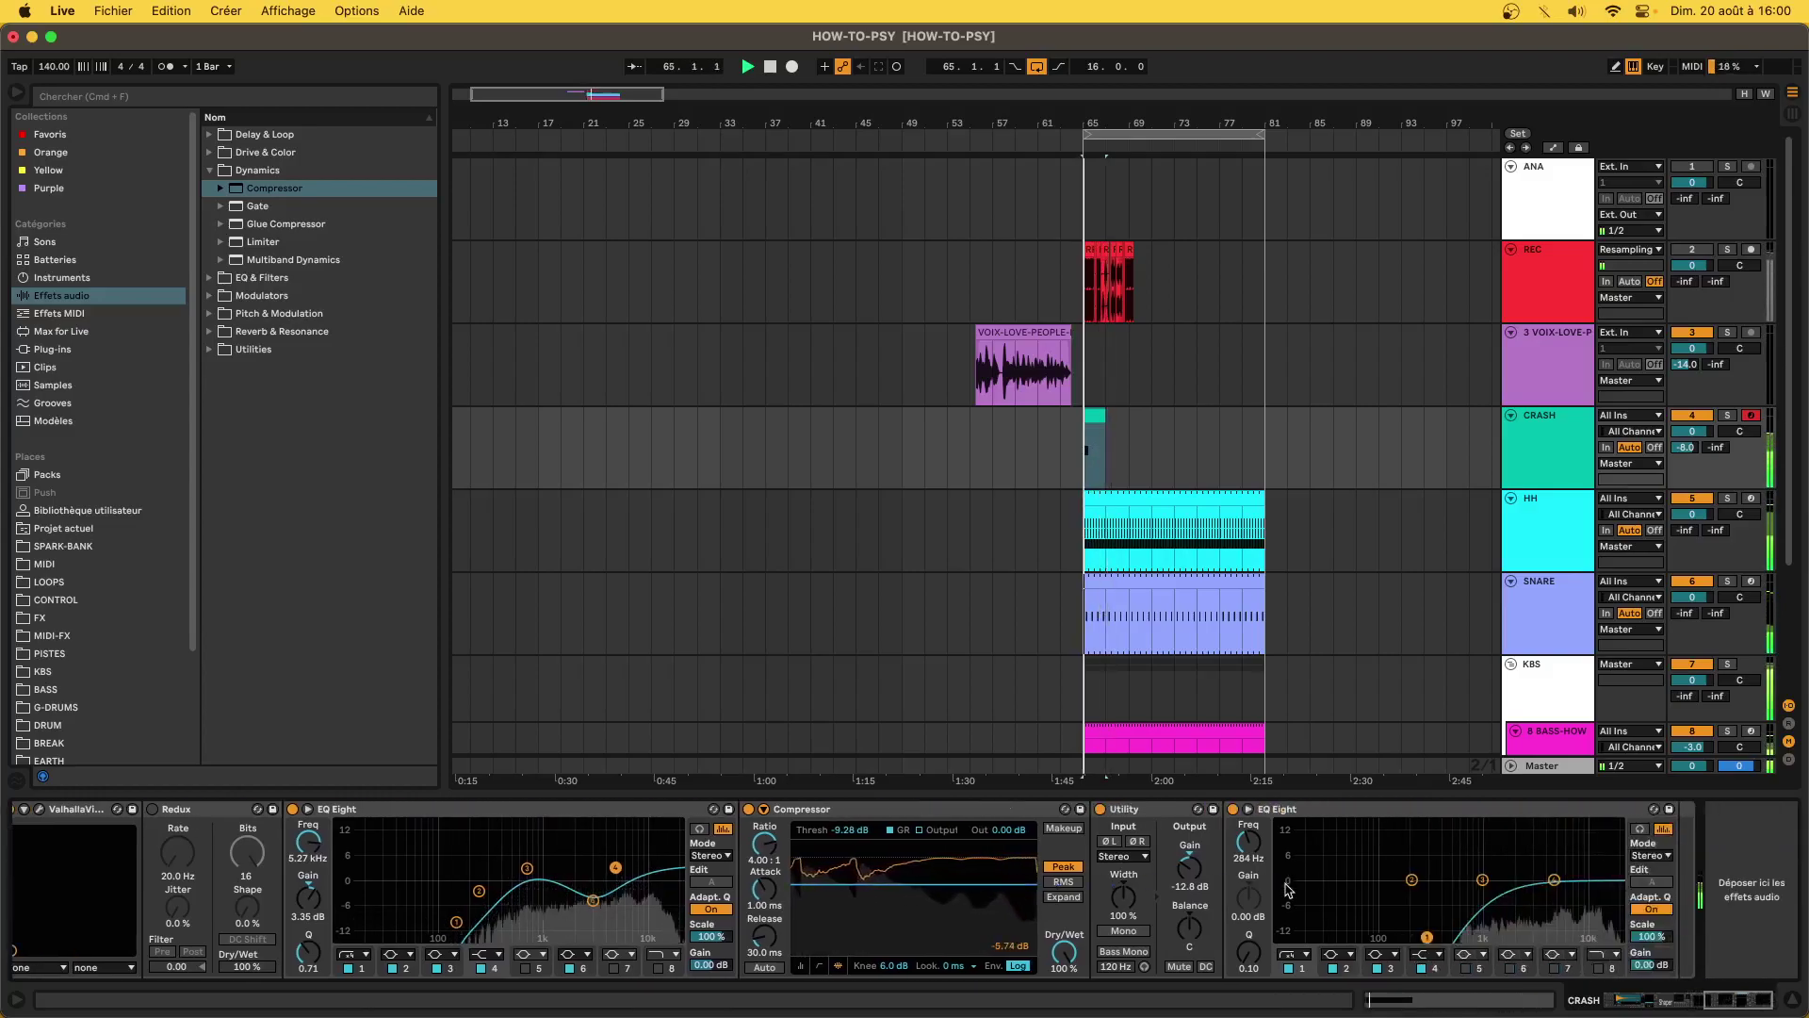
- Set the Utility Gain to -7.78 dB to compensate for the compression and check the level during playback
key("space")
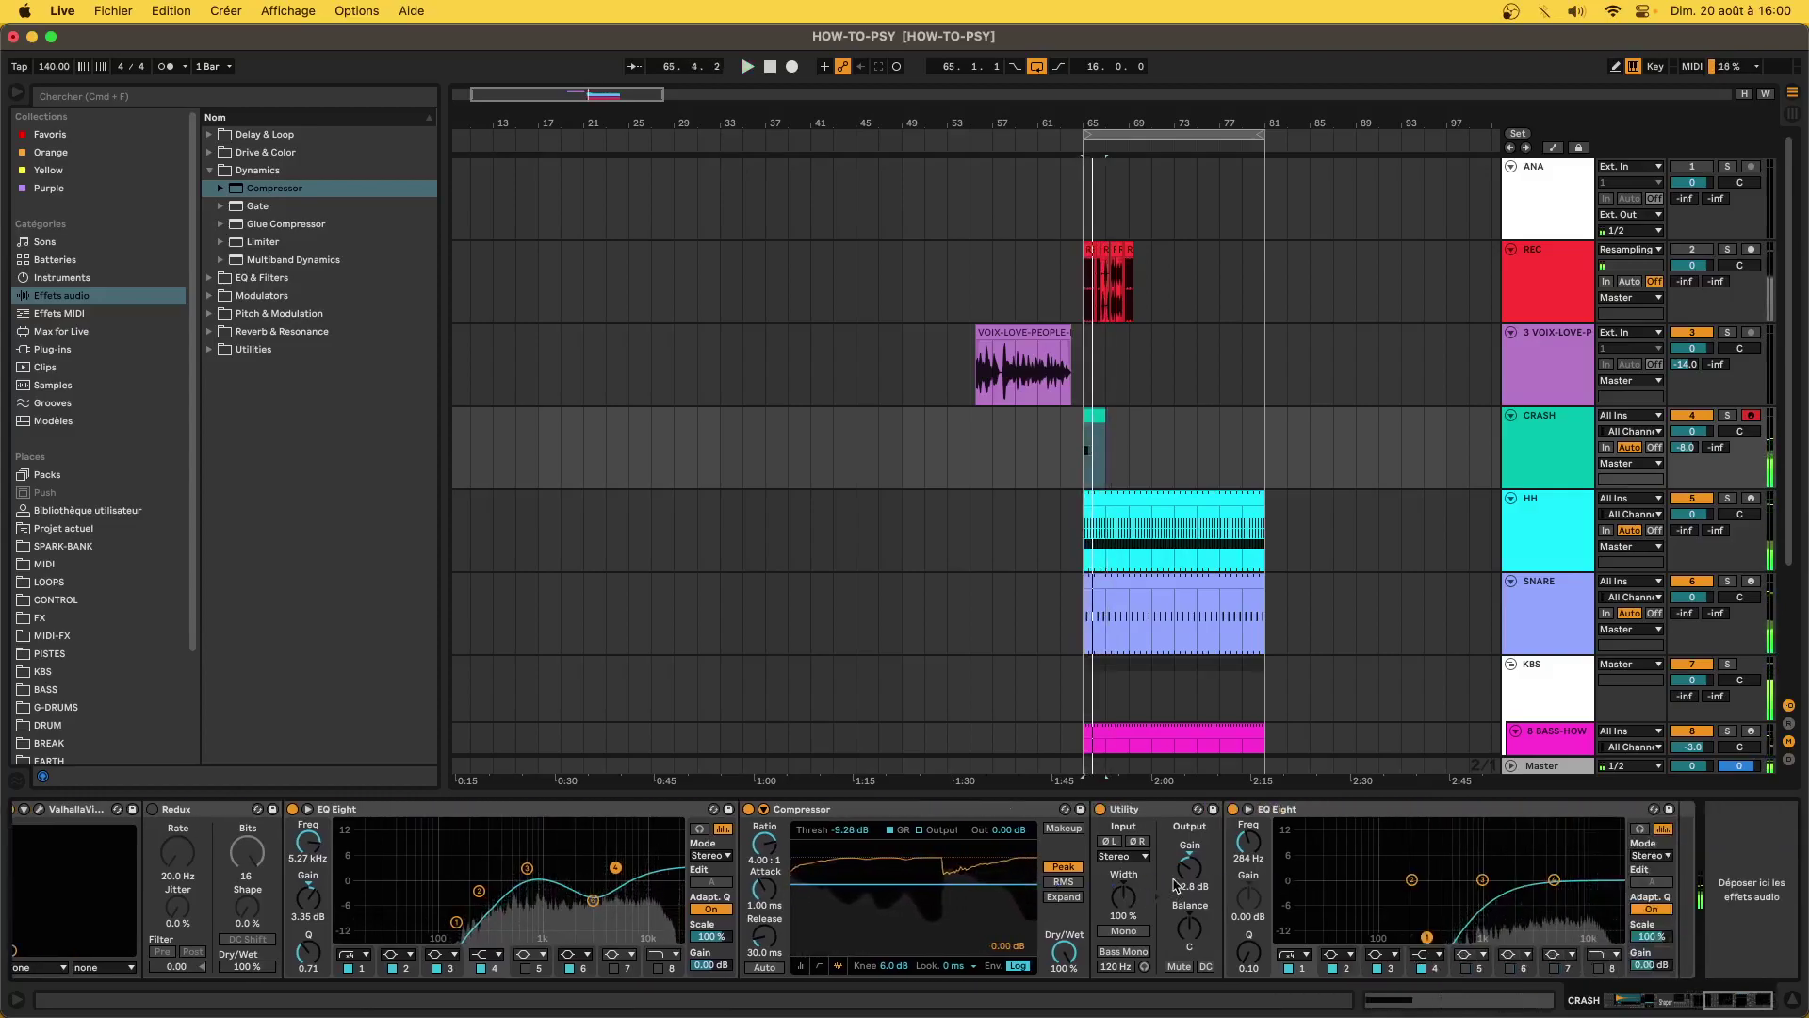
left_click_drag(1190, 881, 1189, 865)
key("space")
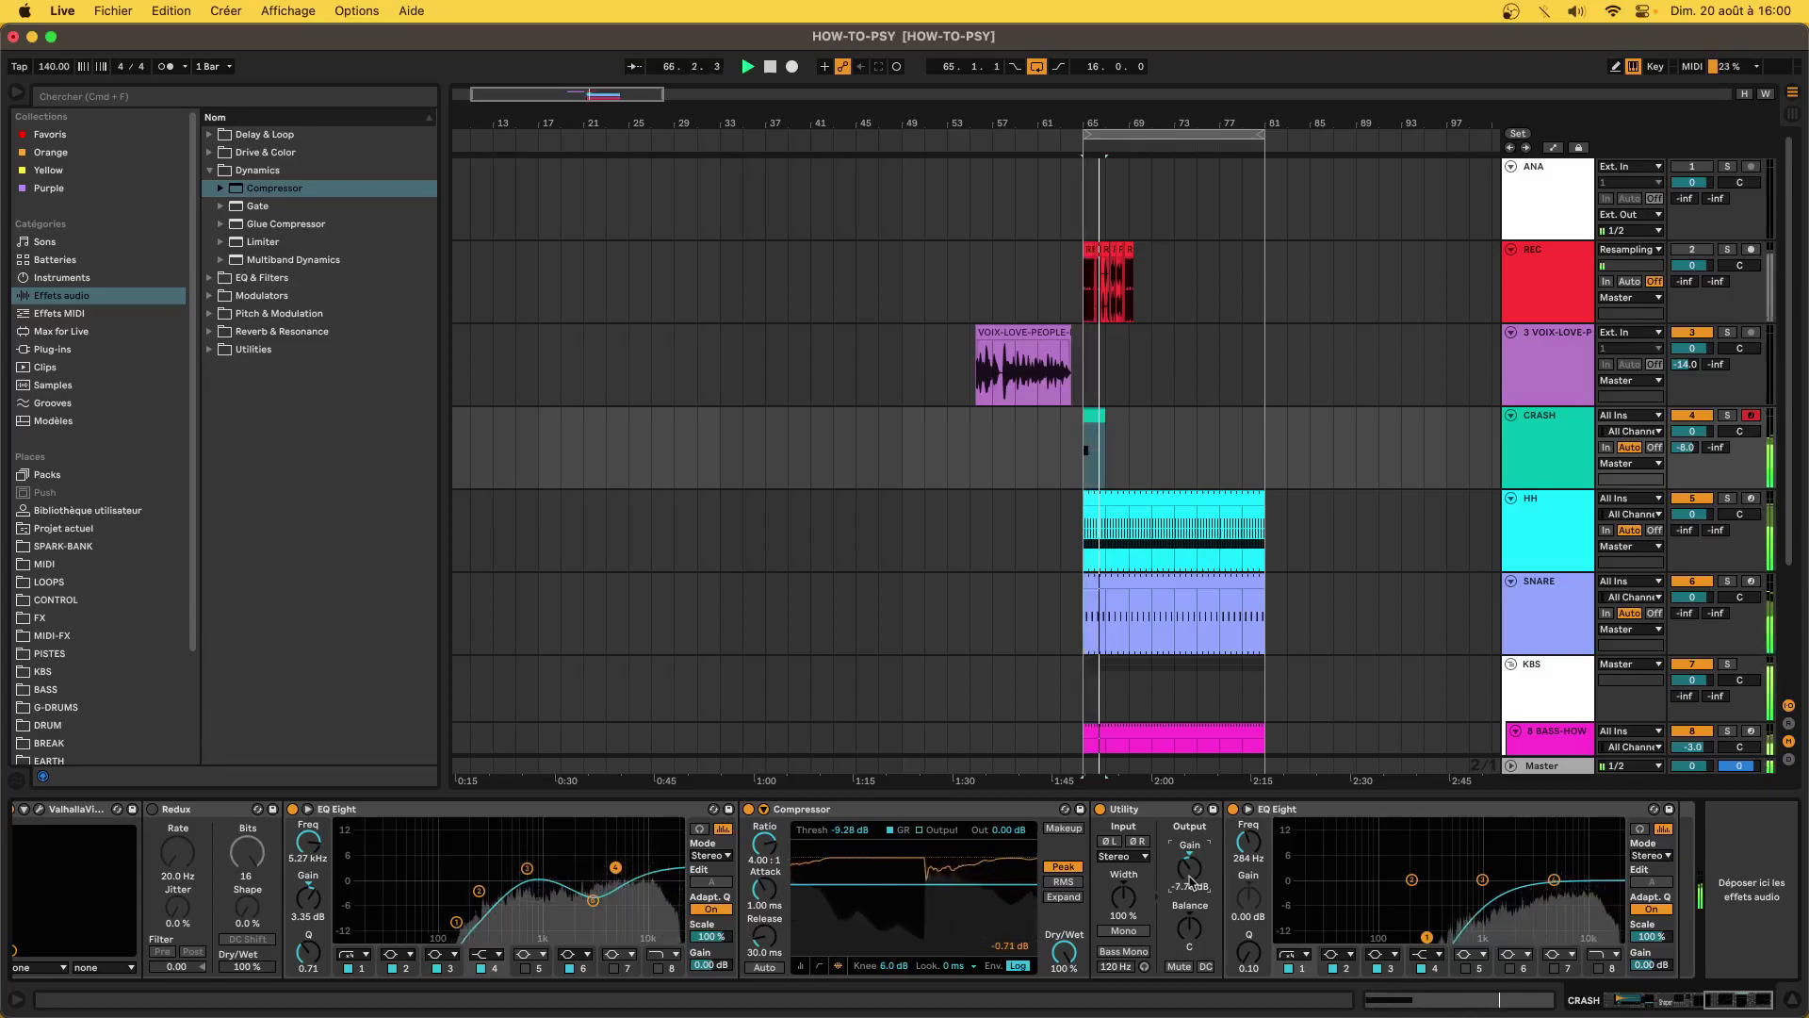
scroll(1119, 418, "up", 5)
key("space")
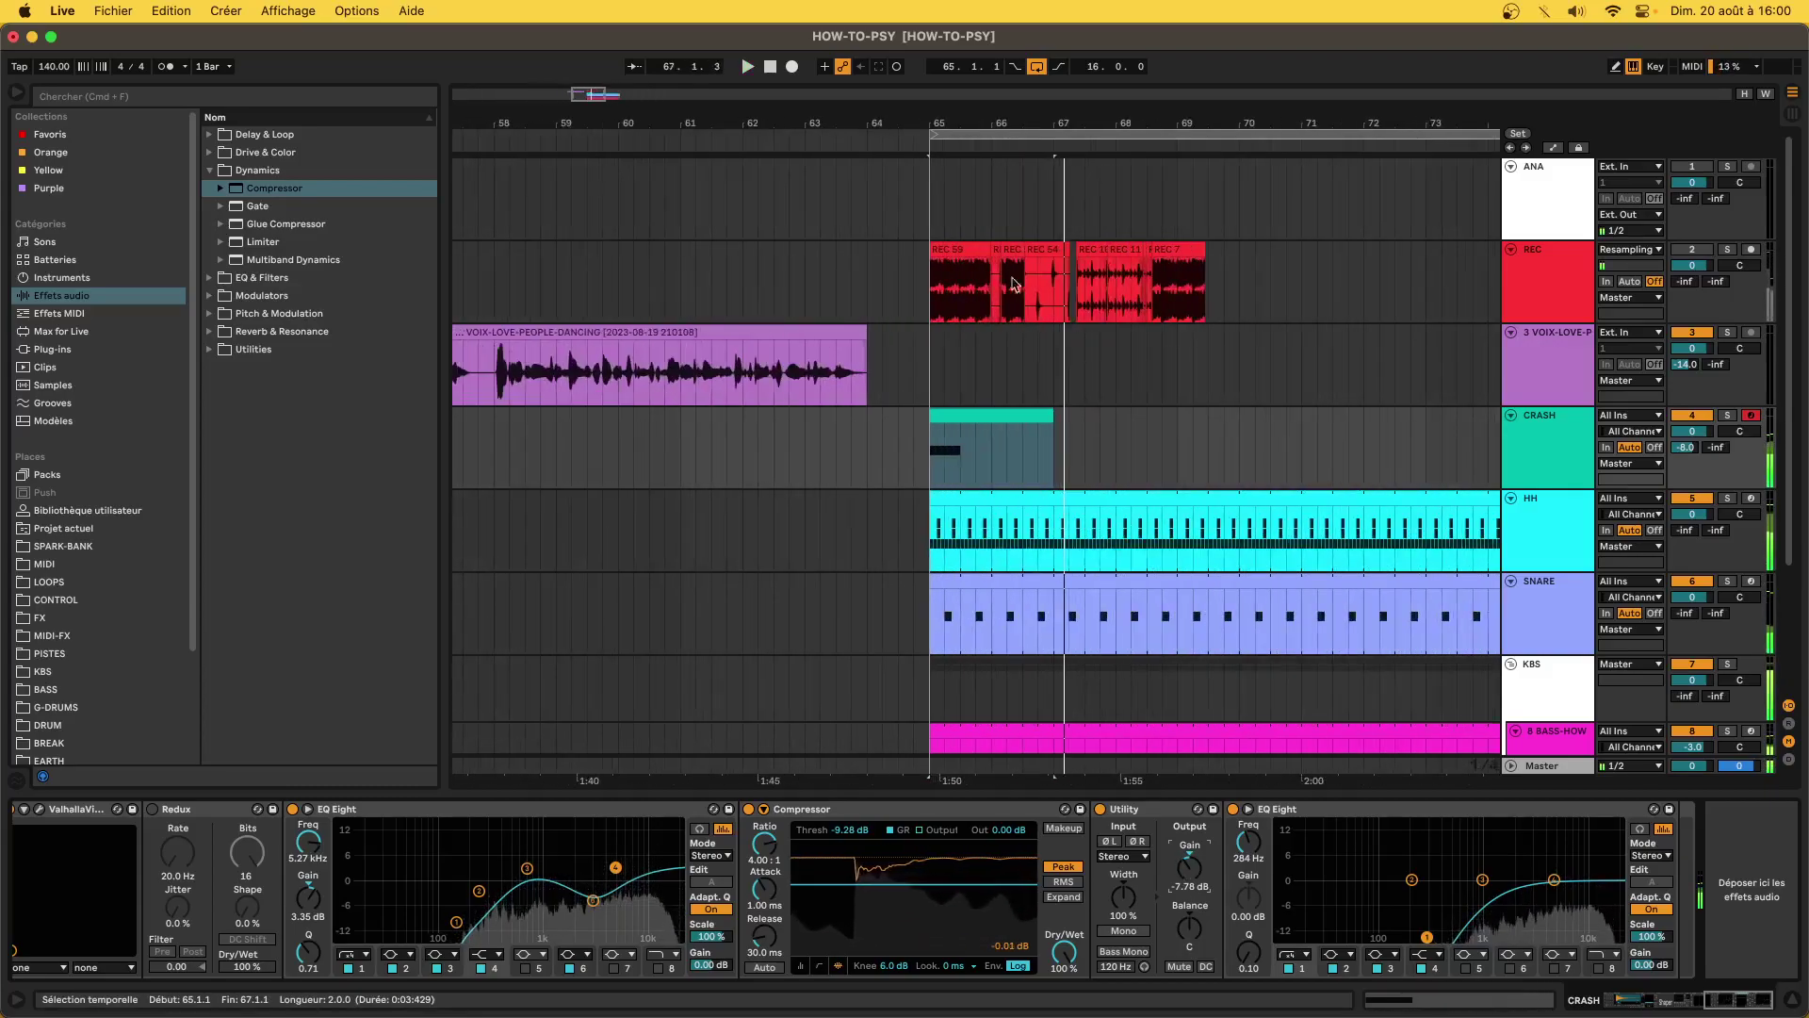
- Arm the REC track and record a resampled take of the mix over its first clip, starting at bar 65
left_click(962, 249)
left_click(1753, 250)
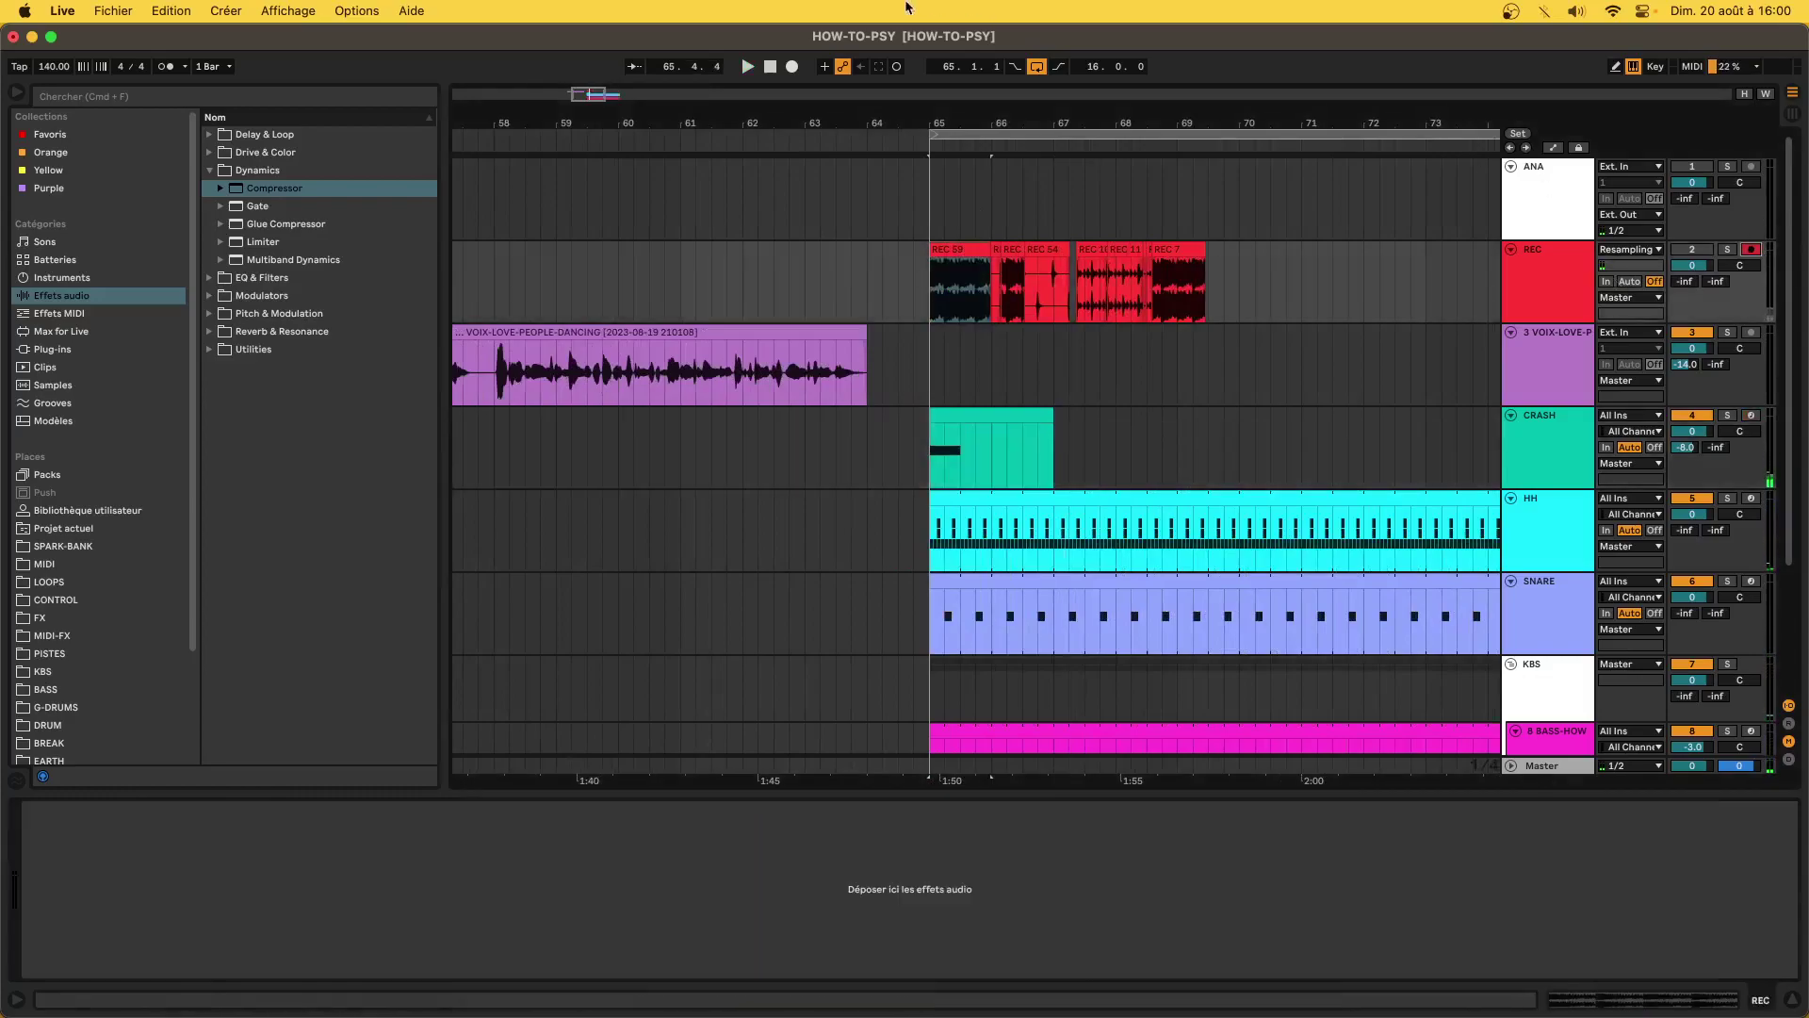
left_click(793, 67)
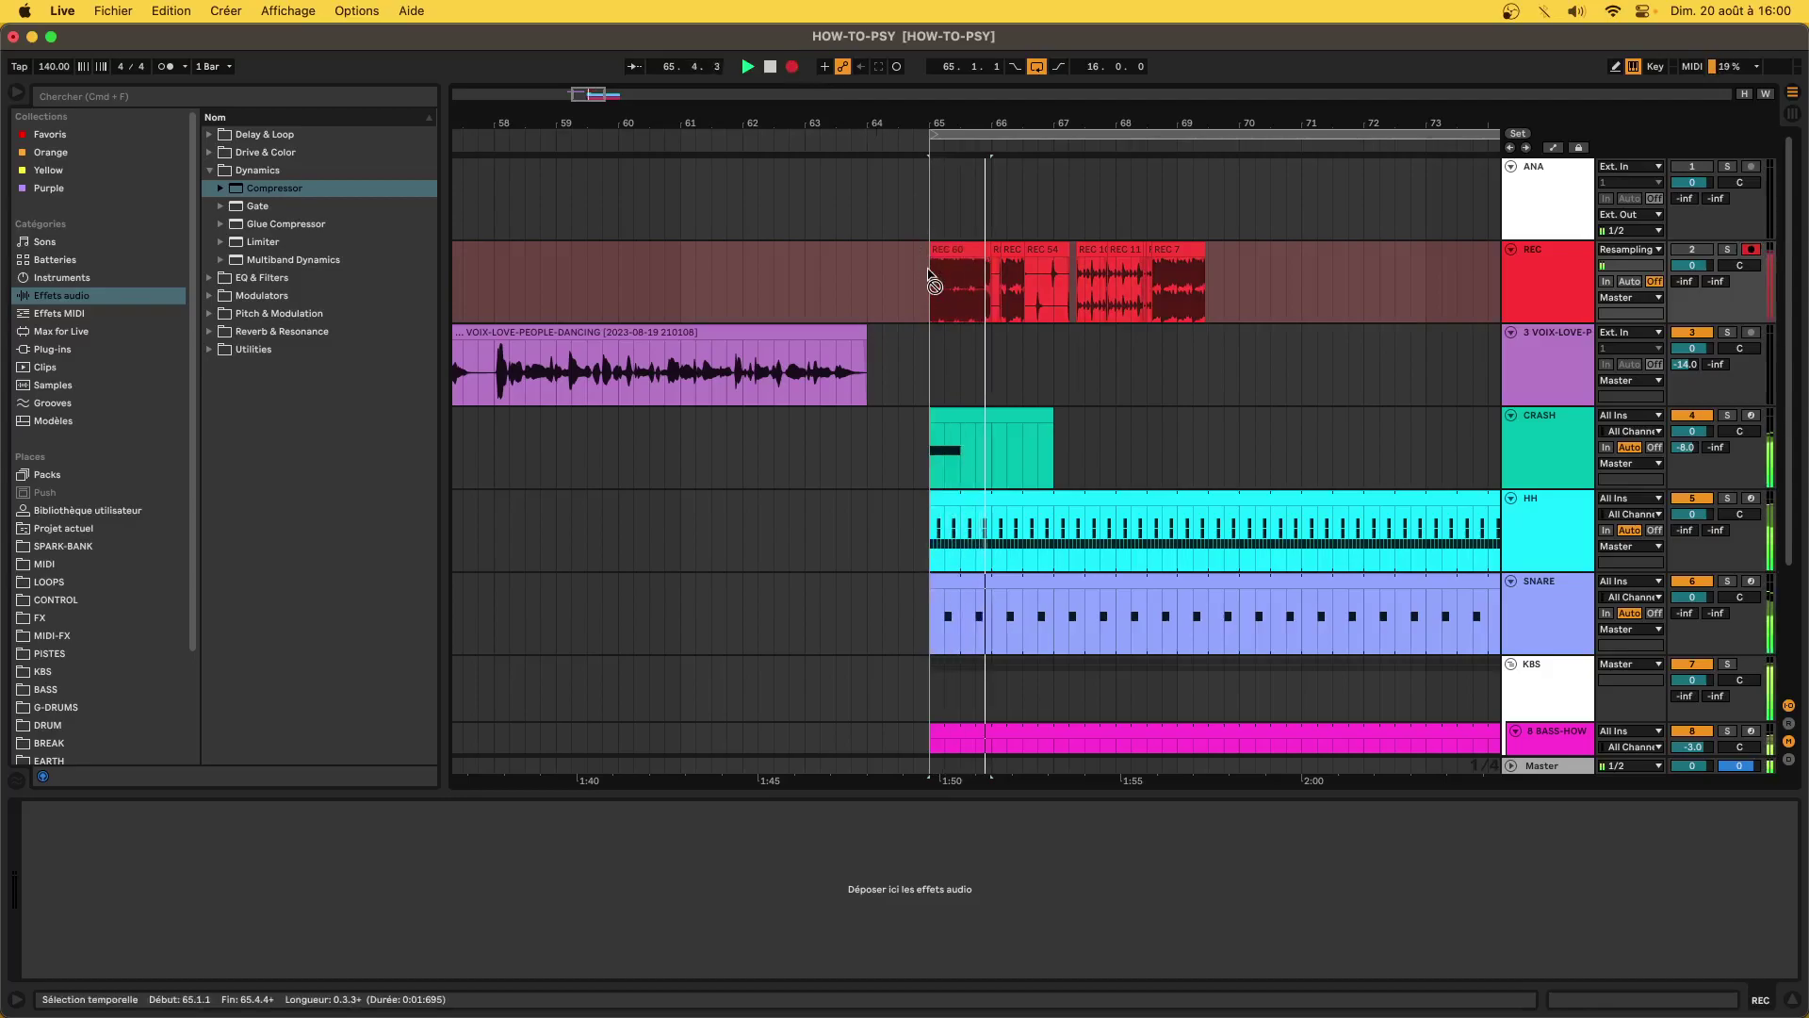
scroll(933, 283, "up", 15)
key("space")
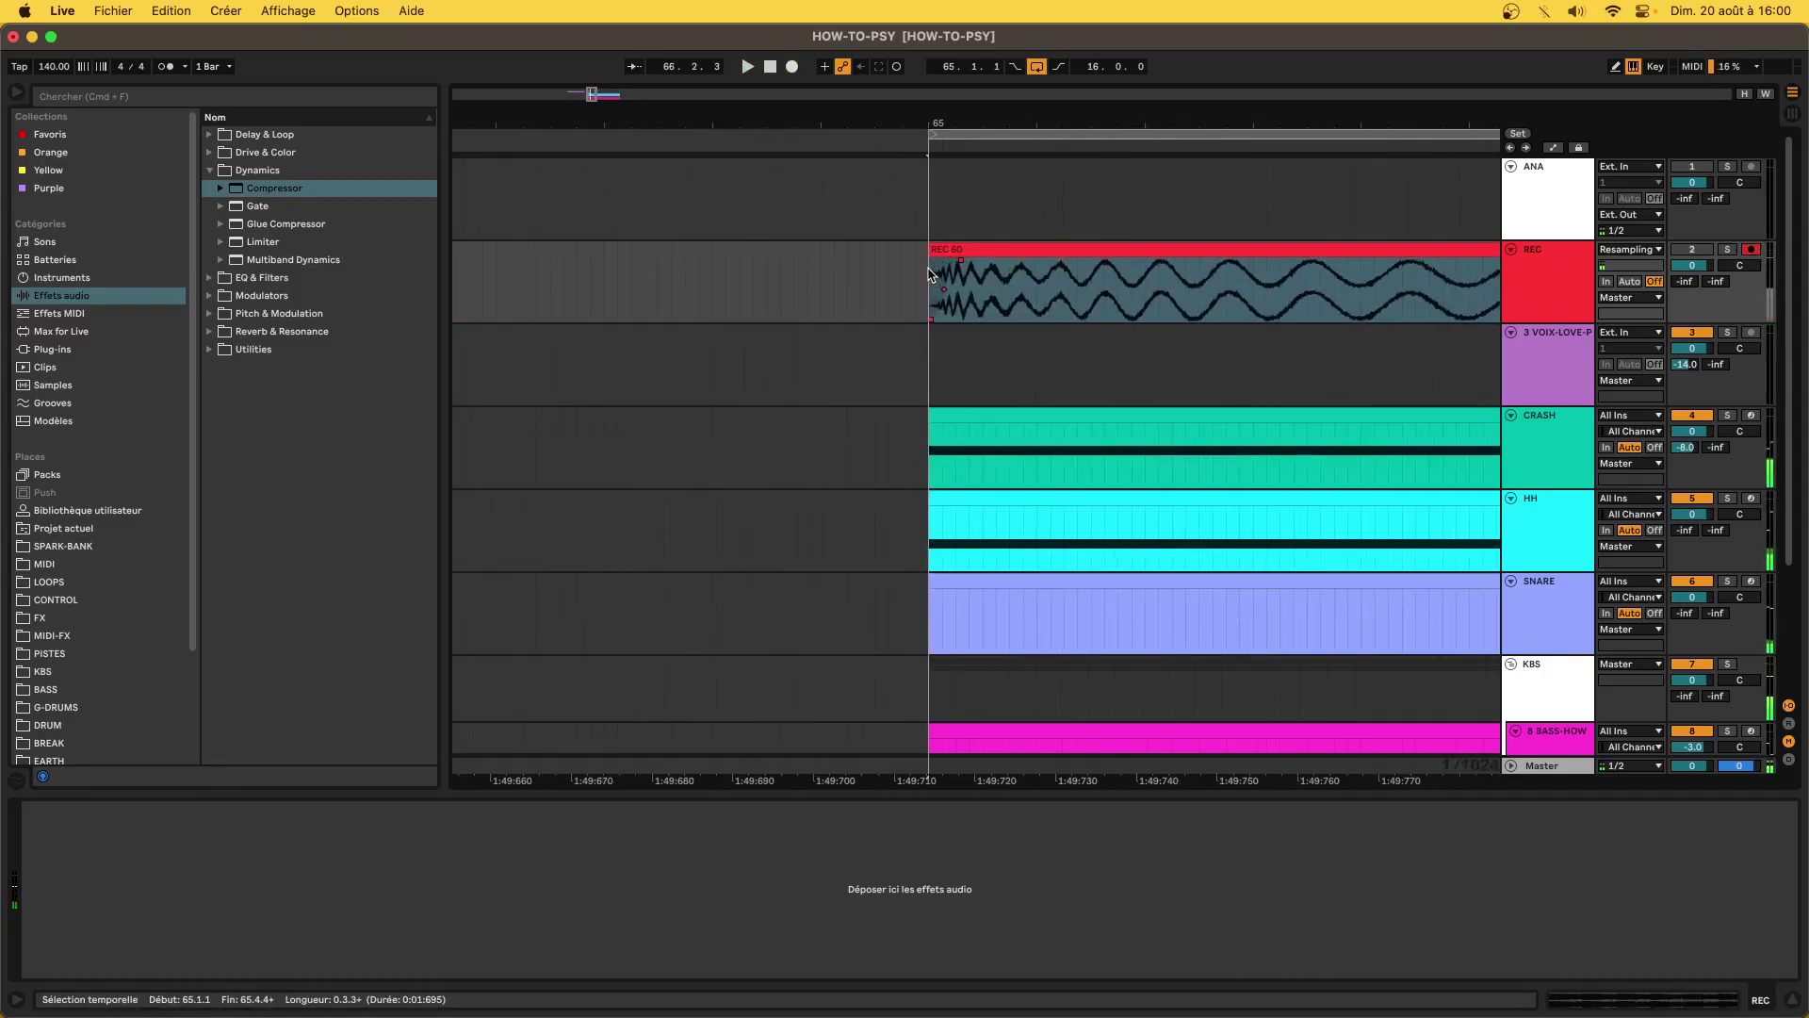
- Examine the new REC recording's waveform beat by beat, comparing its peaks against the crash, hi-hat and snare notes
scroll(896, 313, "right", 5)
scroll(897, 313, "down", 5)
scroll(896, 313, "right", 4)
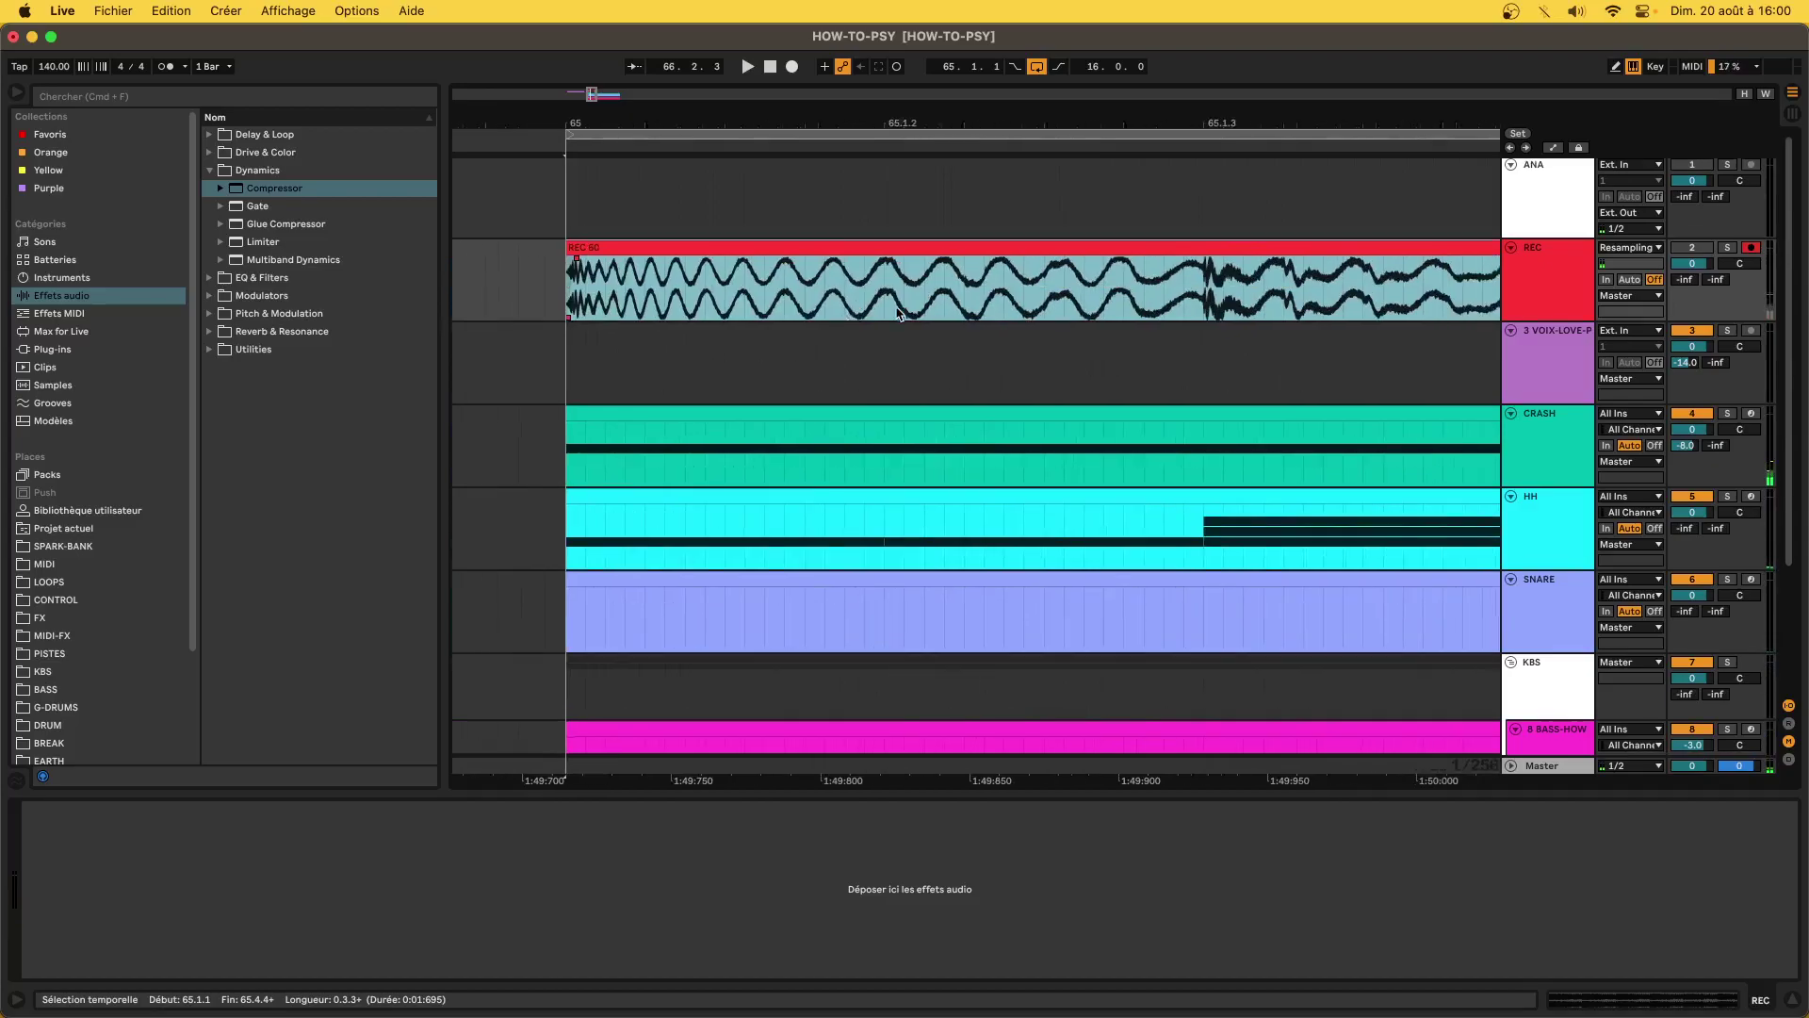
scroll(896, 314, "down", 10)
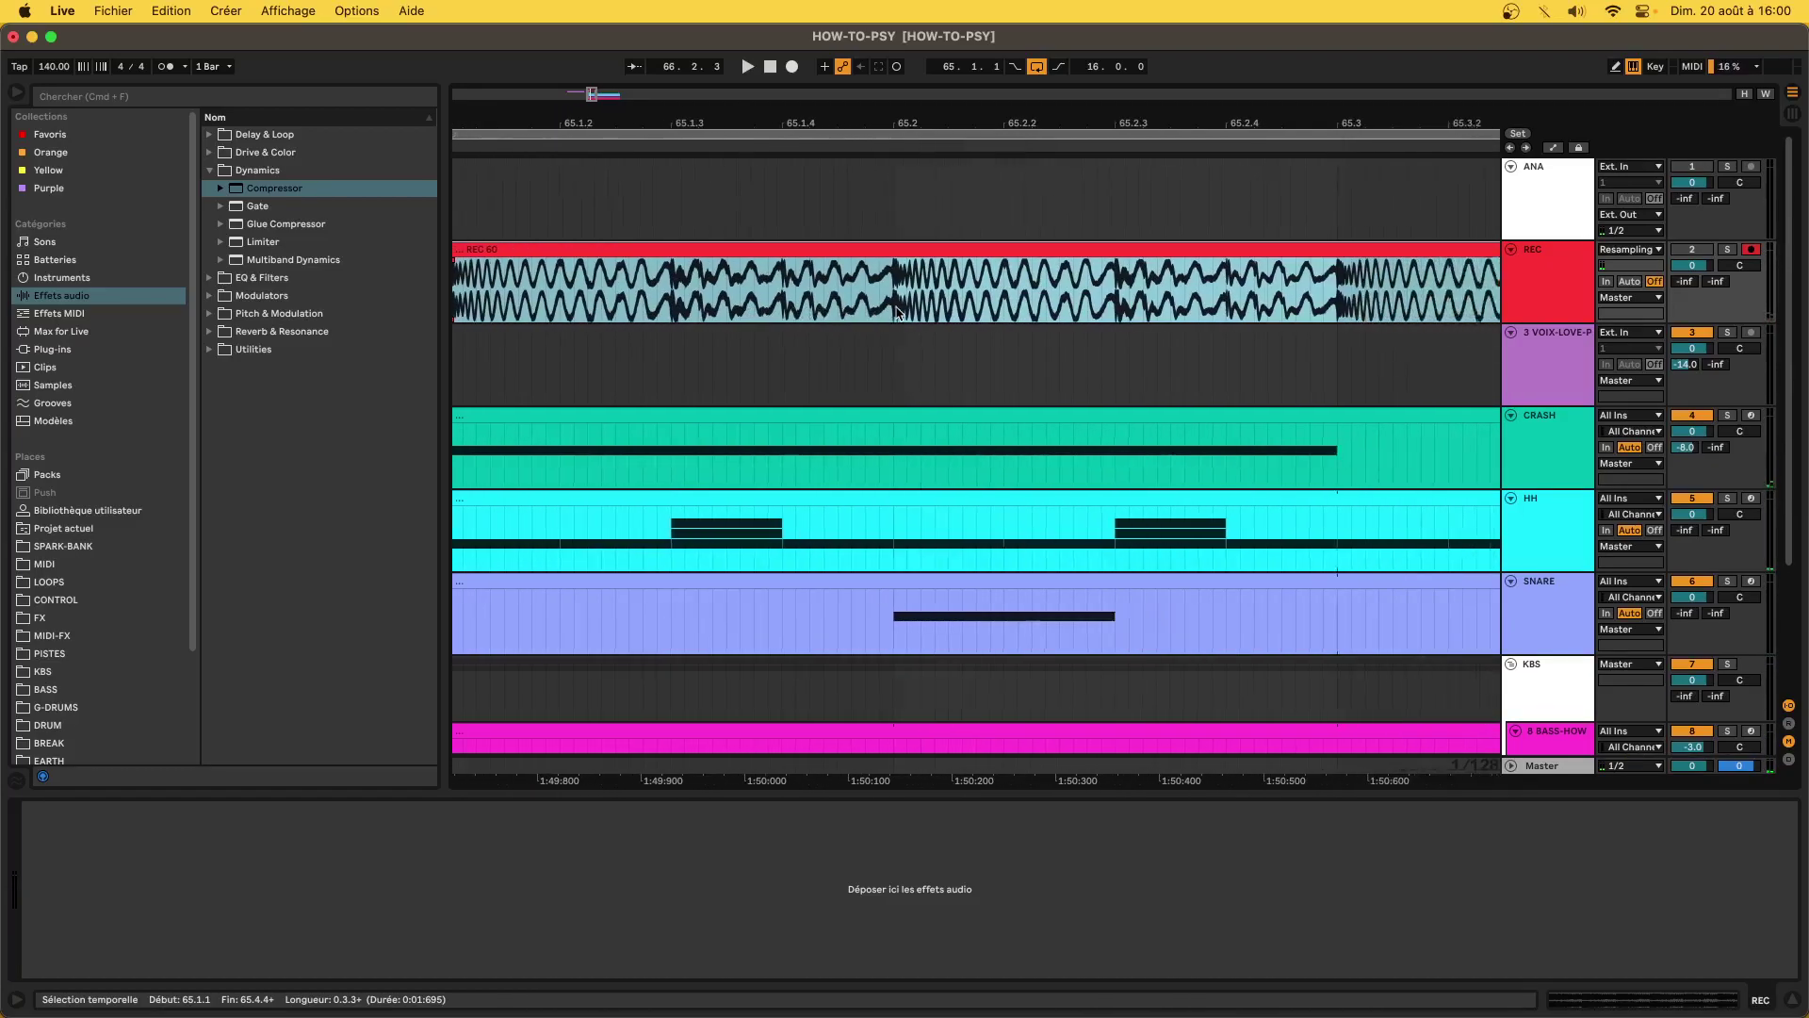
scroll(896, 314, "right", 10)
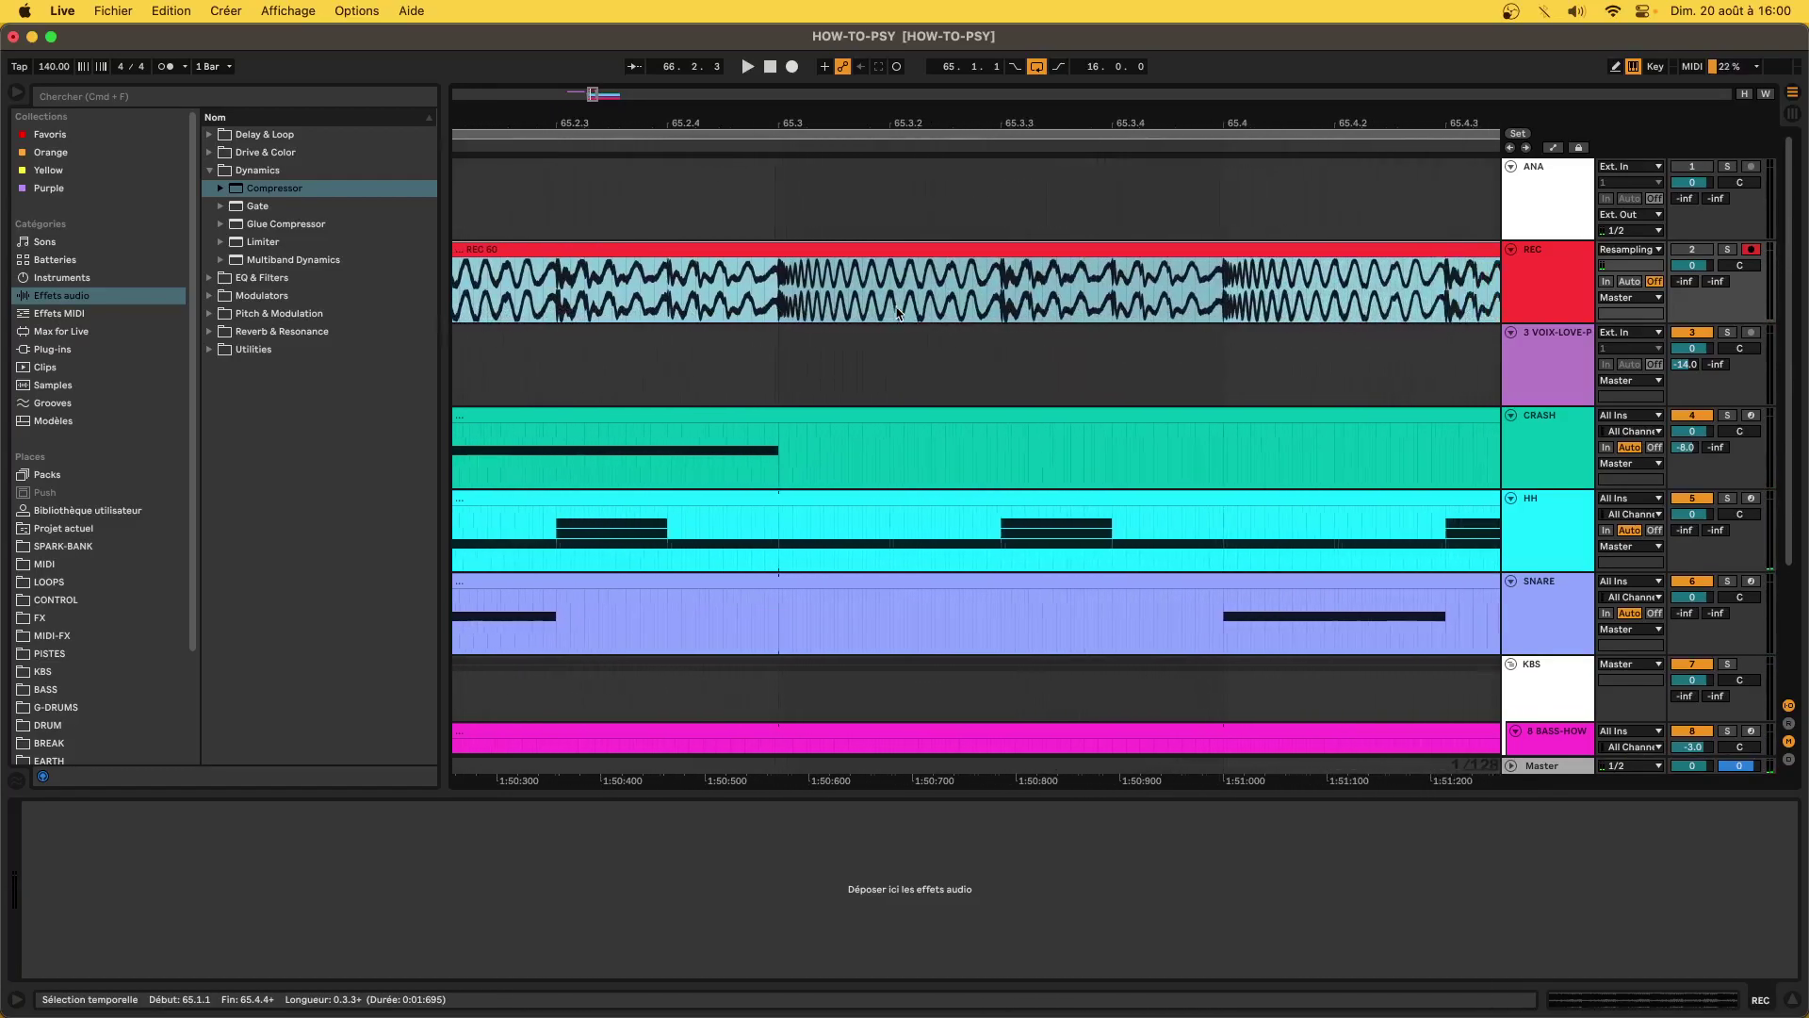
scroll(896, 308, "right", 9)
scroll(896, 308, "down", 3)
scroll(896, 314, "down", 10)
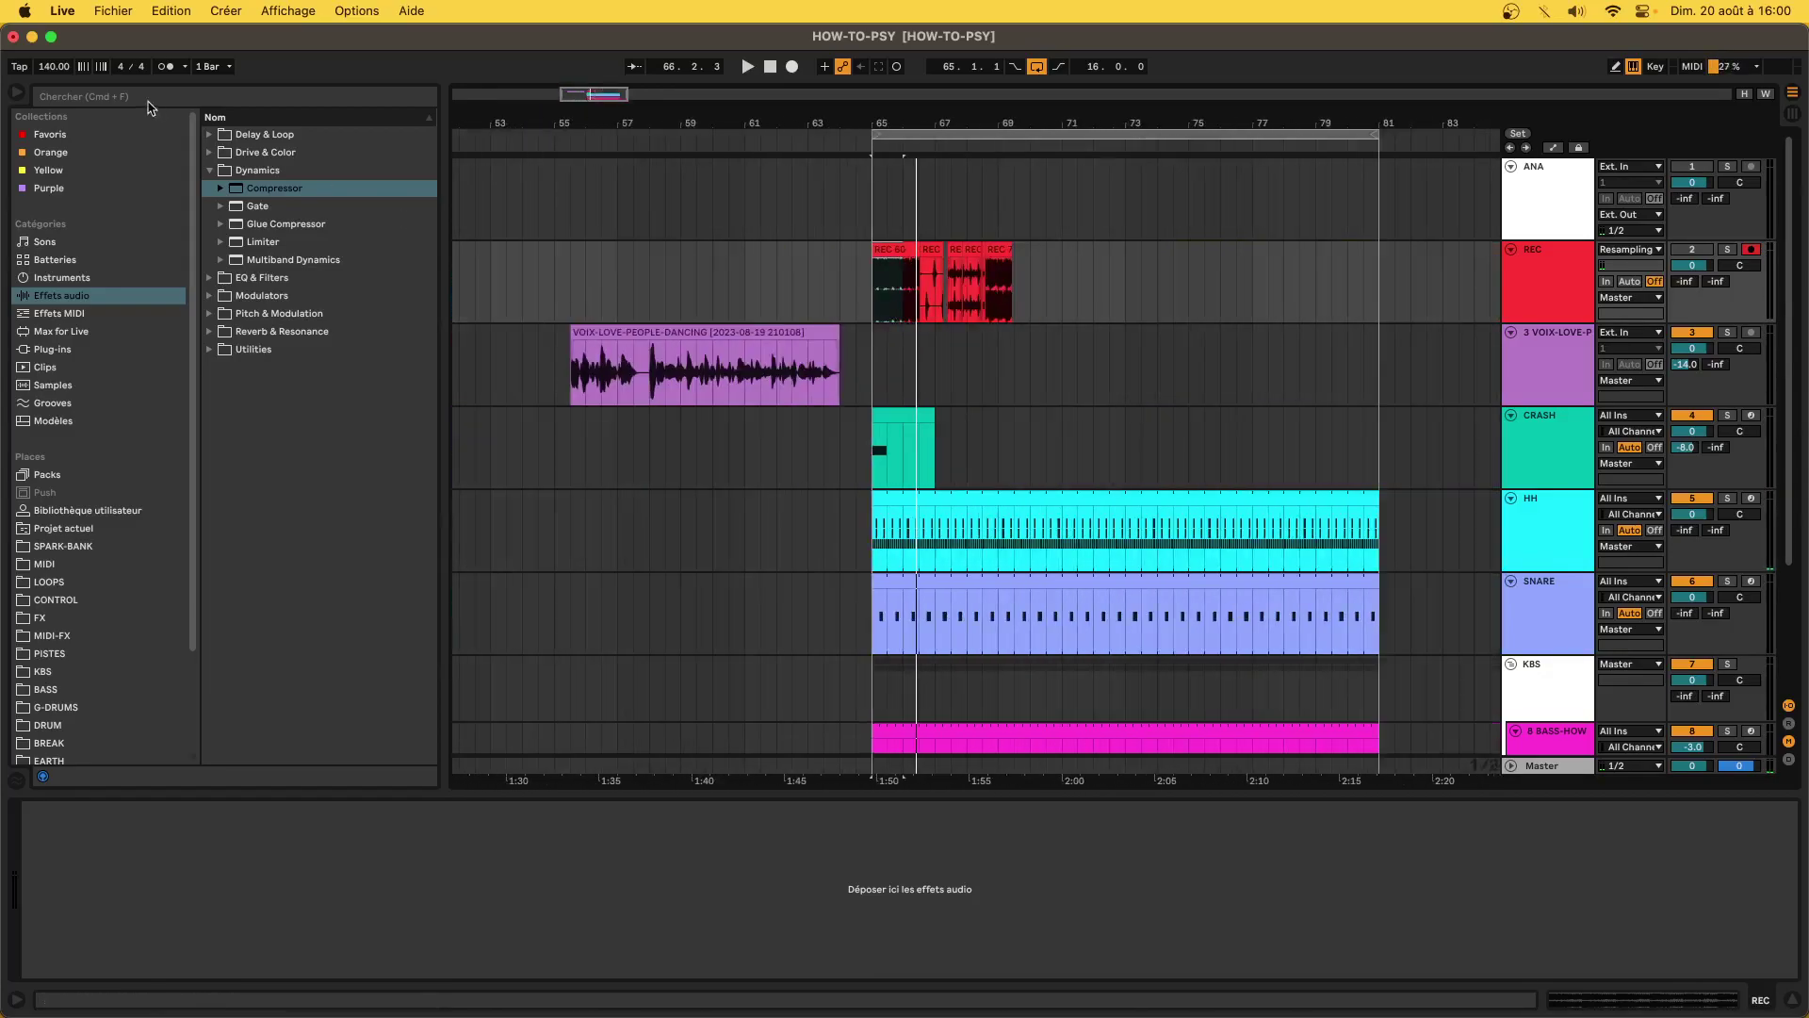
- Hide the browser, select the crash clip and set its Utility Gain to -8.78 dB, auditioning the level in playback
left_click(18, 93)
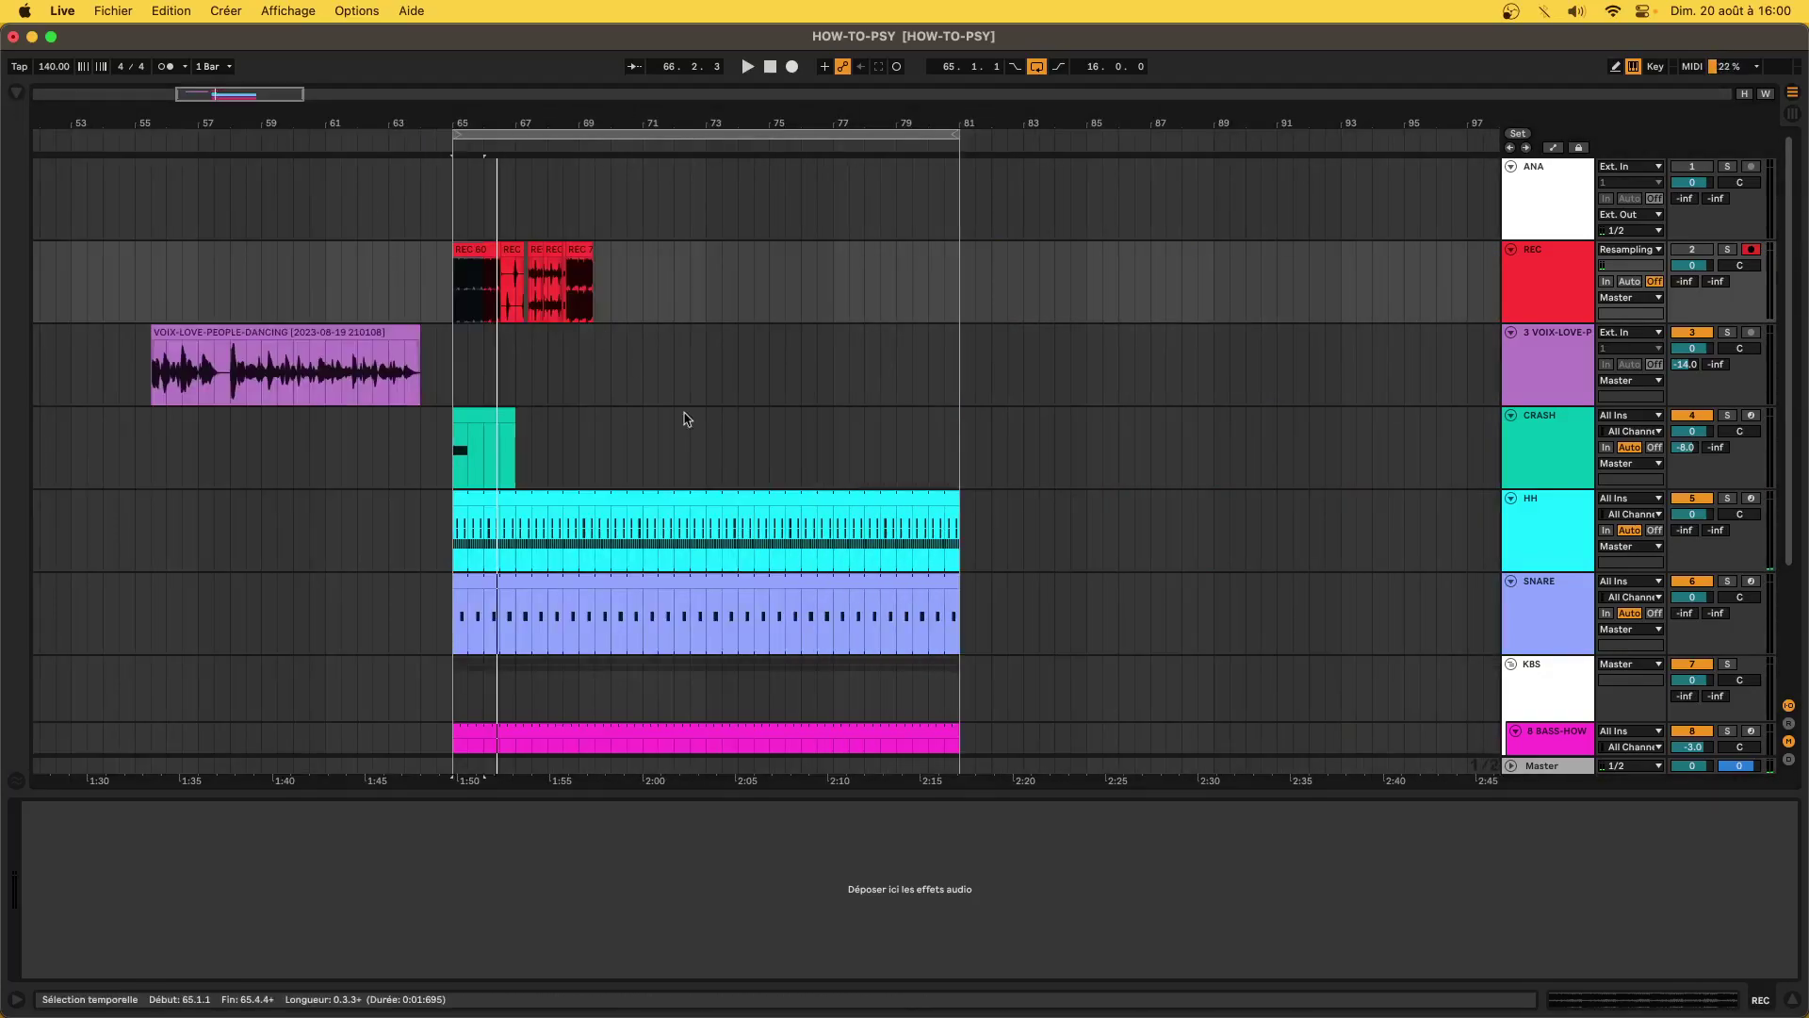
scroll(731, 477, "down", 4)
scroll(732, 477, "left", 10)
scroll(1011, 441, "up", 4)
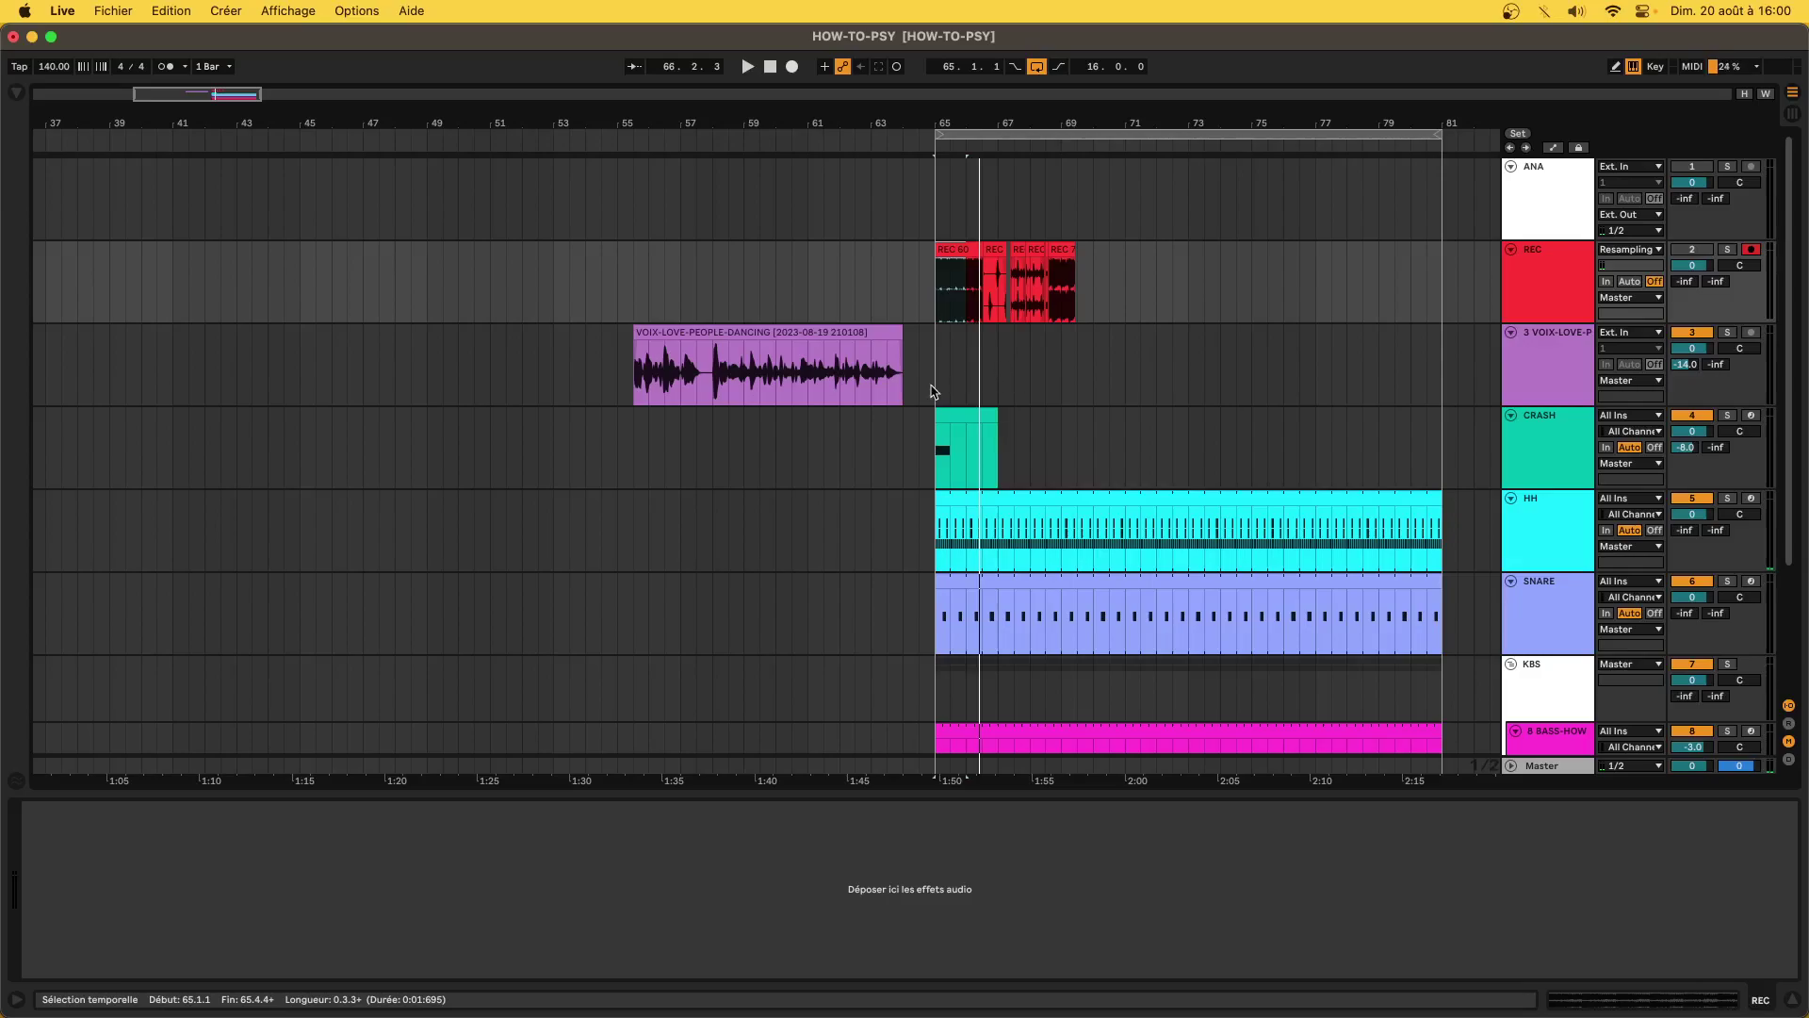
scroll(933, 391, "up", 6)
left_click(988, 409)
scroll(988, 409, "down", 4)
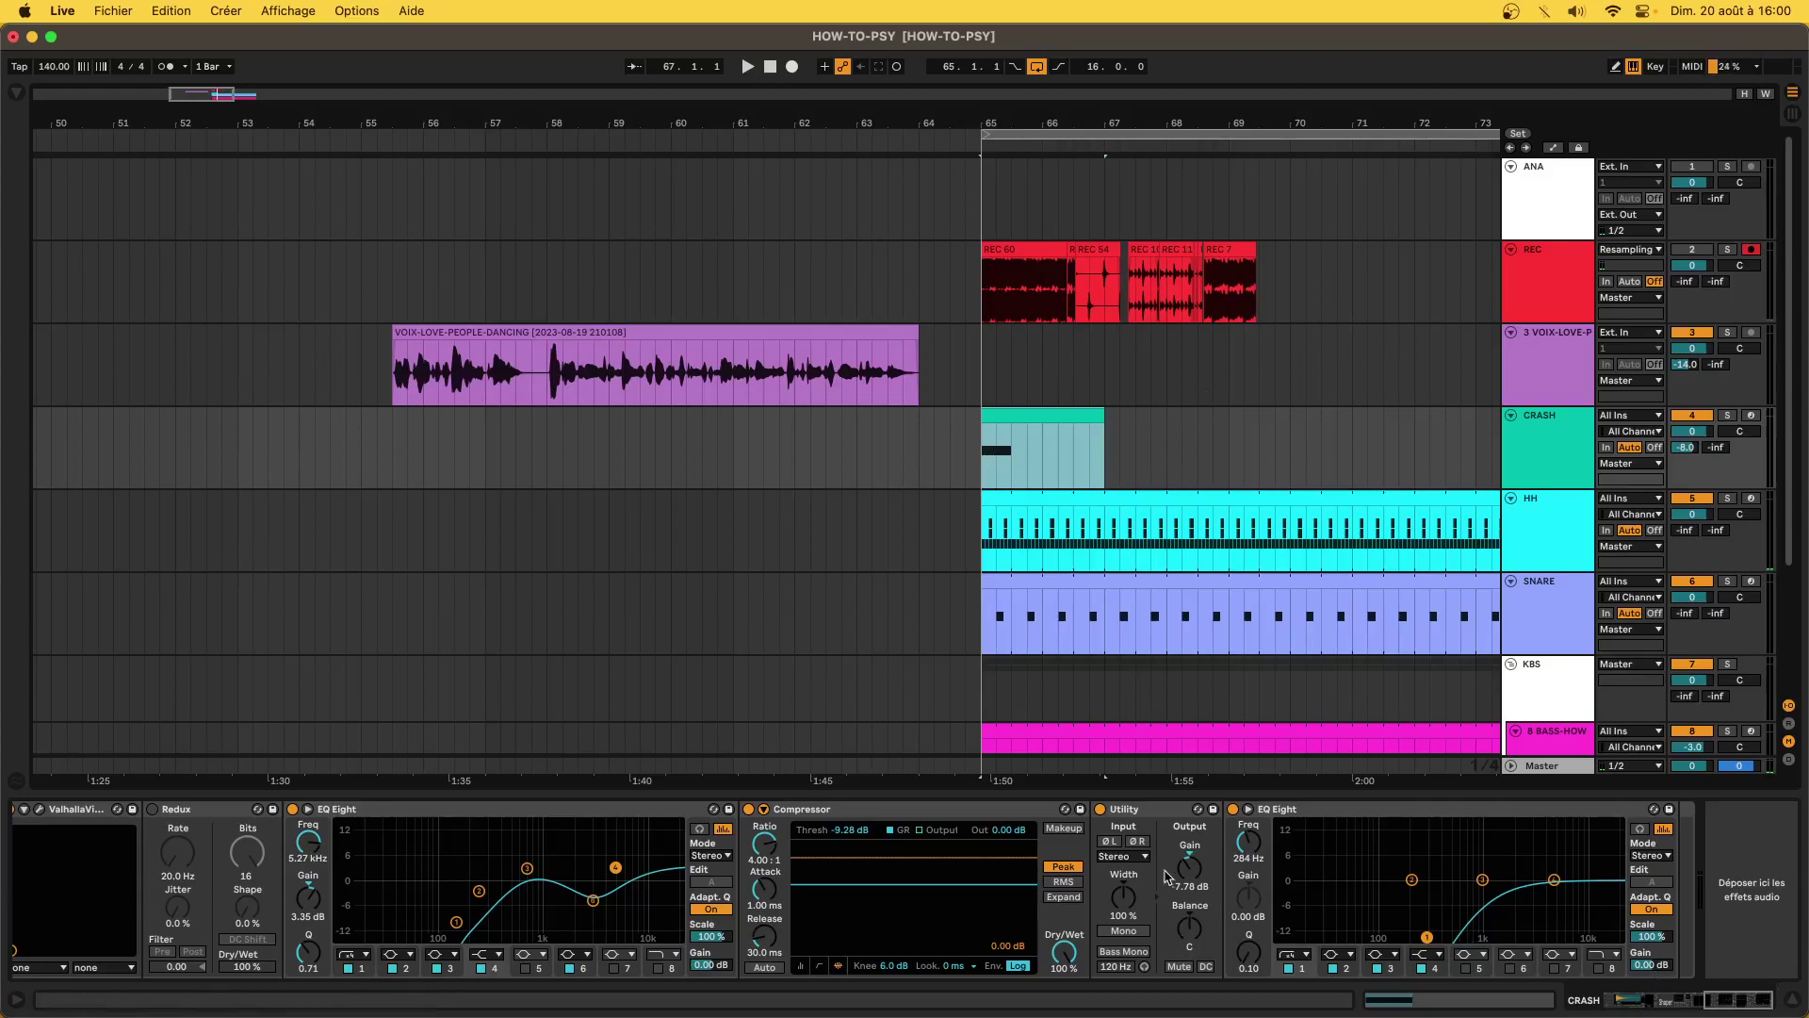
left_click(1175, 886)
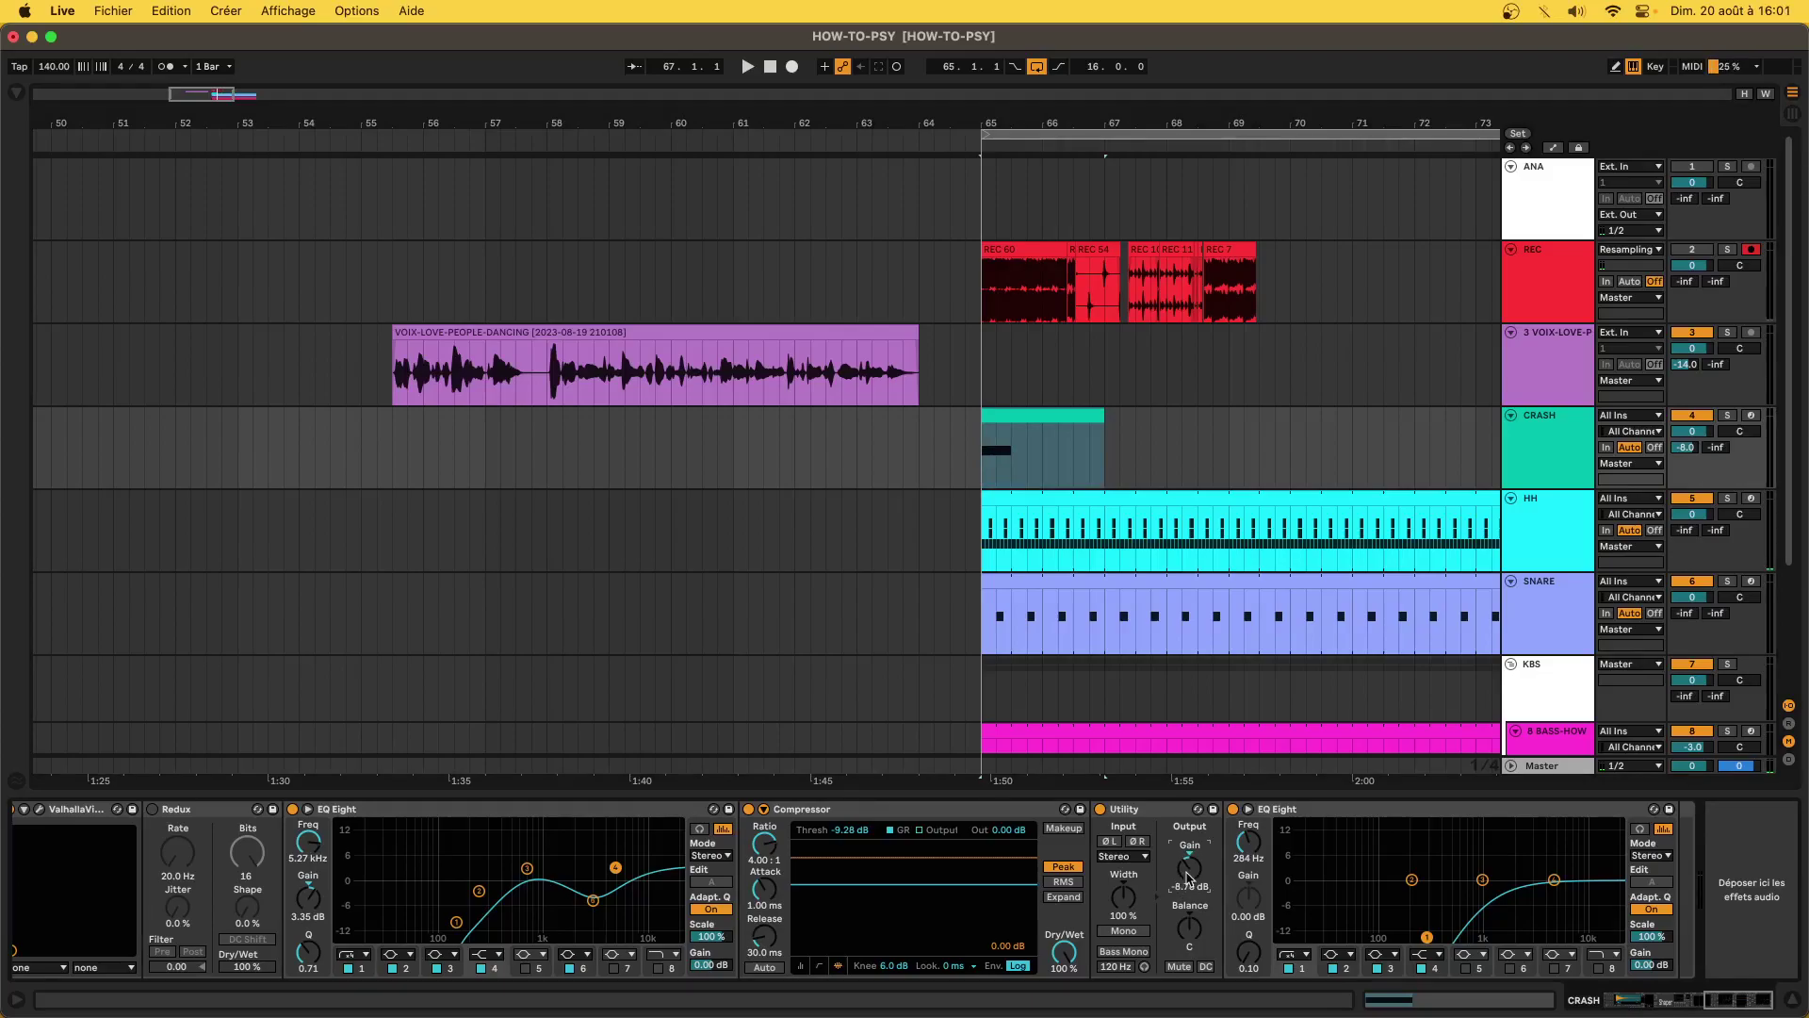
key("space")
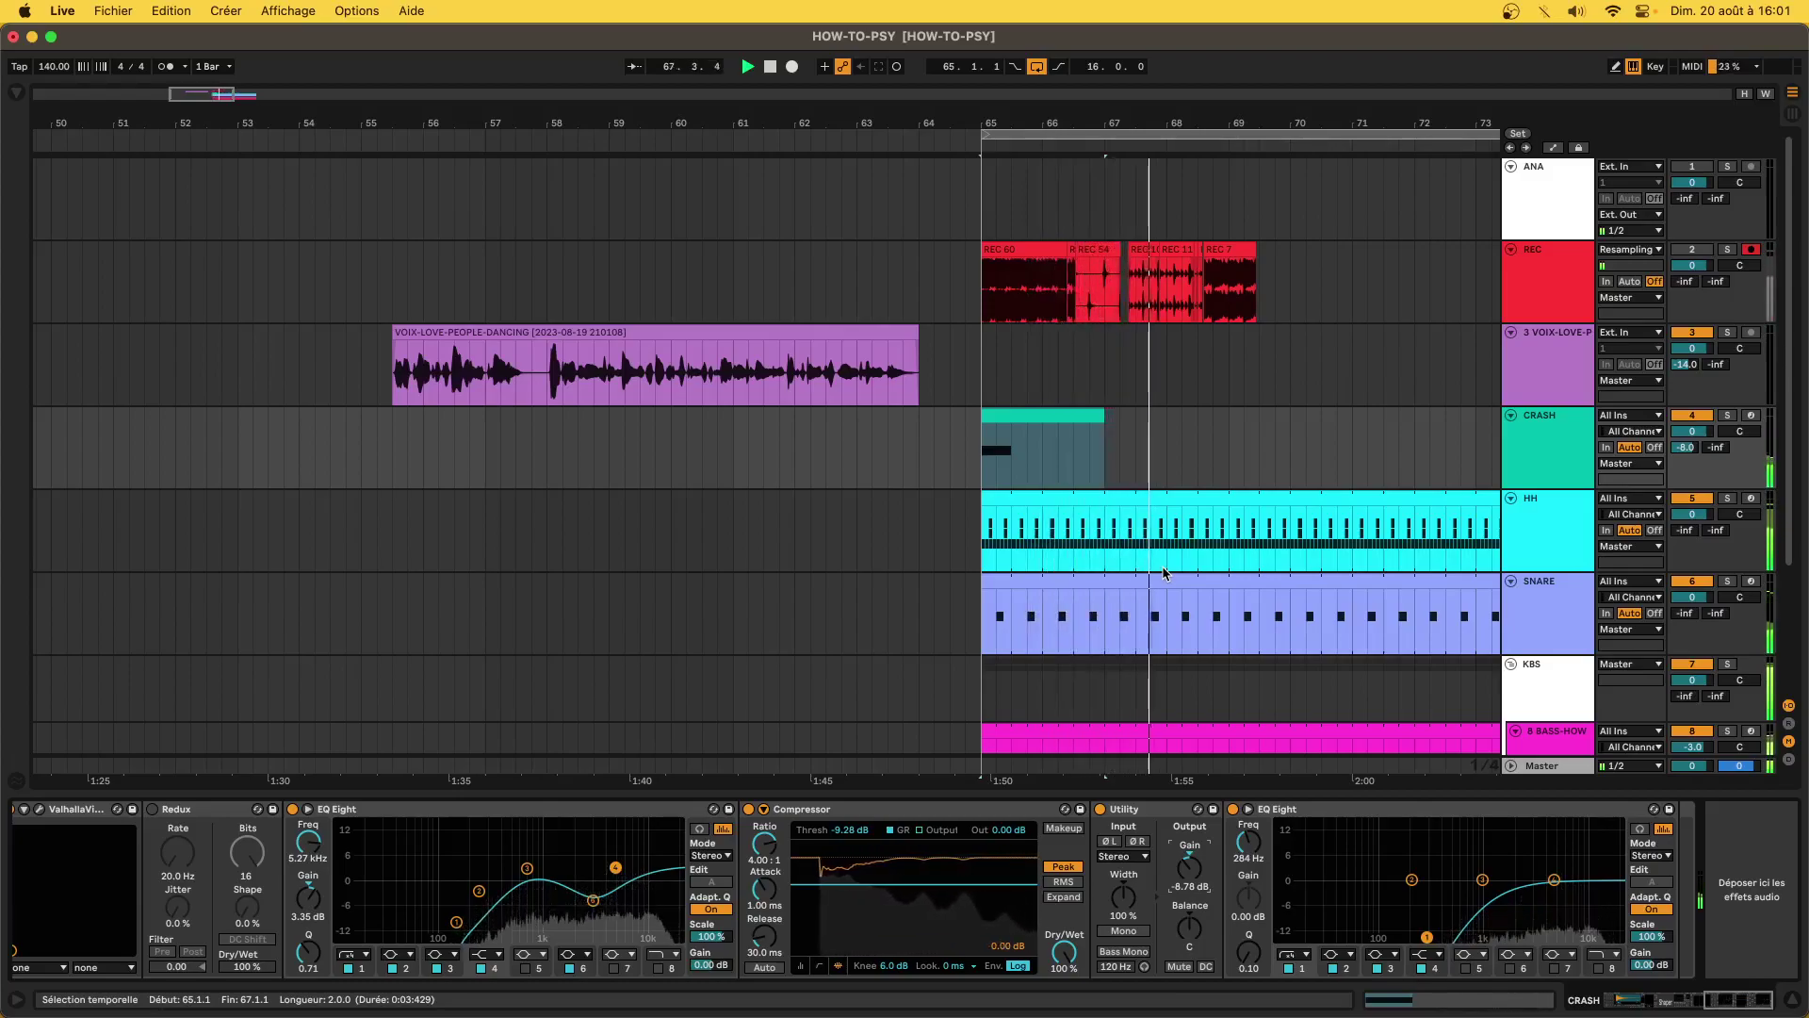
key("space")
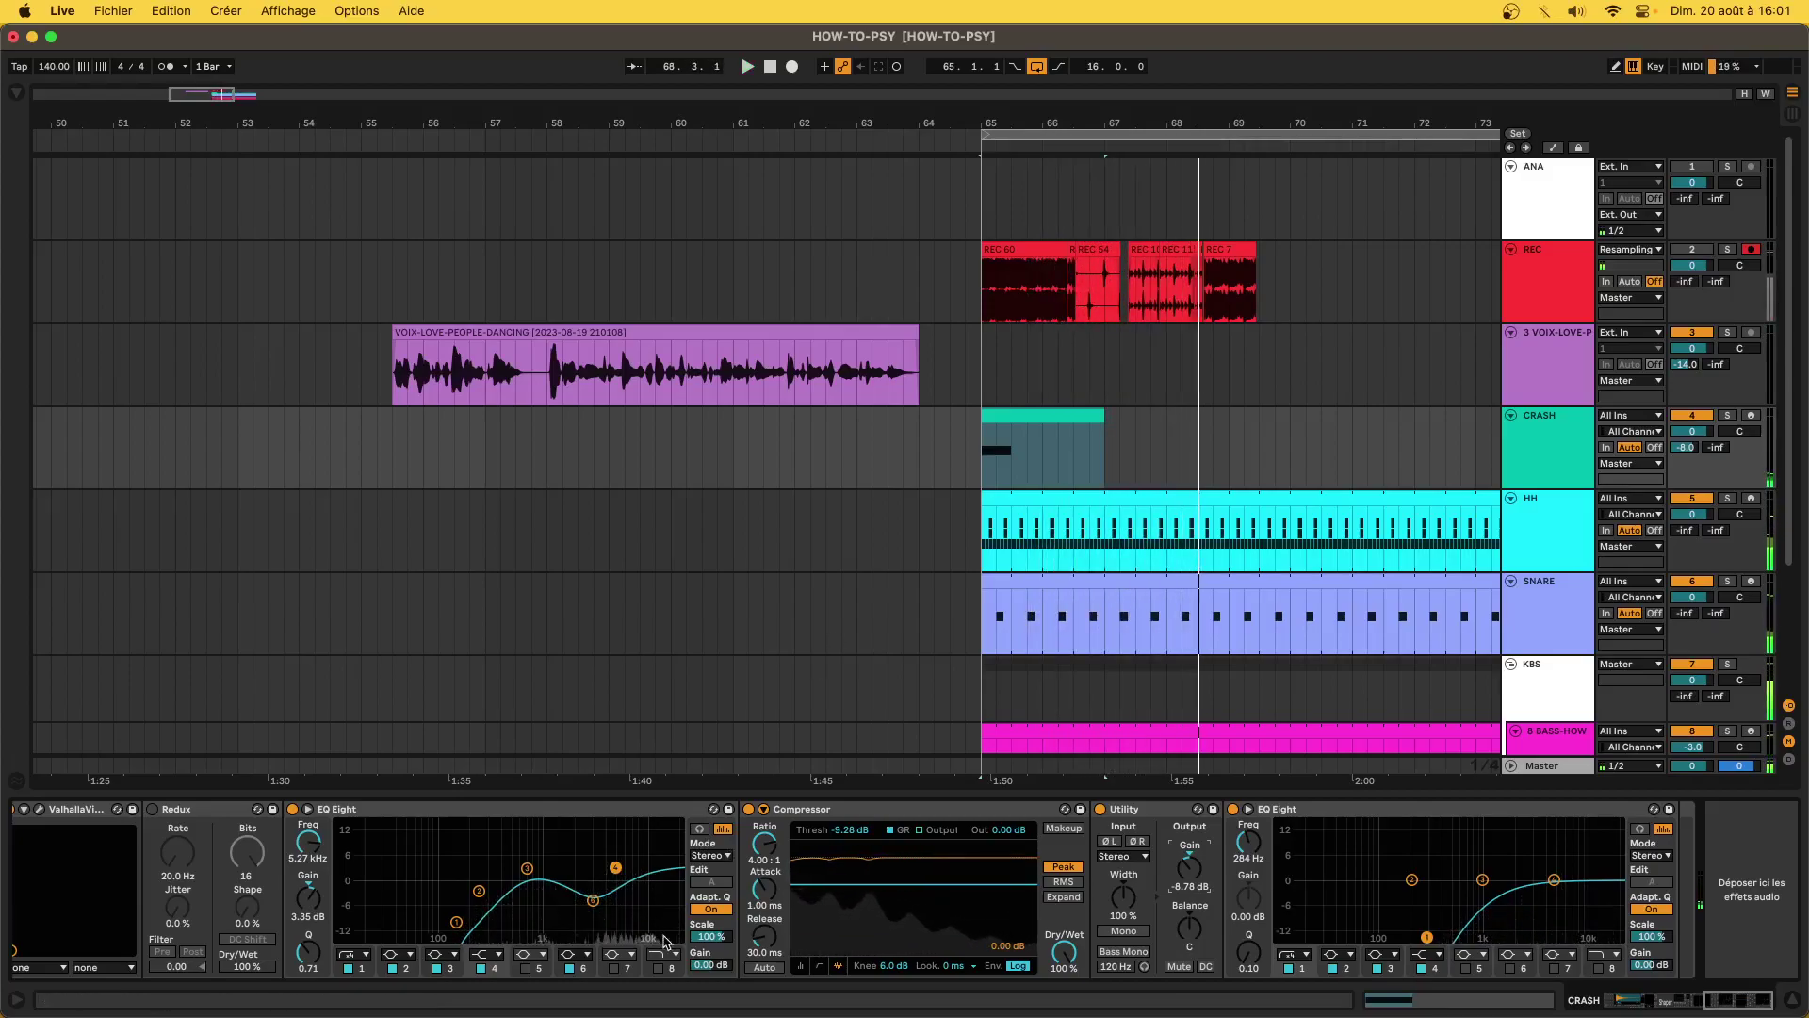
- Shorten the Vocoder Release in the crash chain to 1.72 s and audition the crash in the mix
scroll(665, 942, "left", 5)
scroll(666, 942, "left", 8)
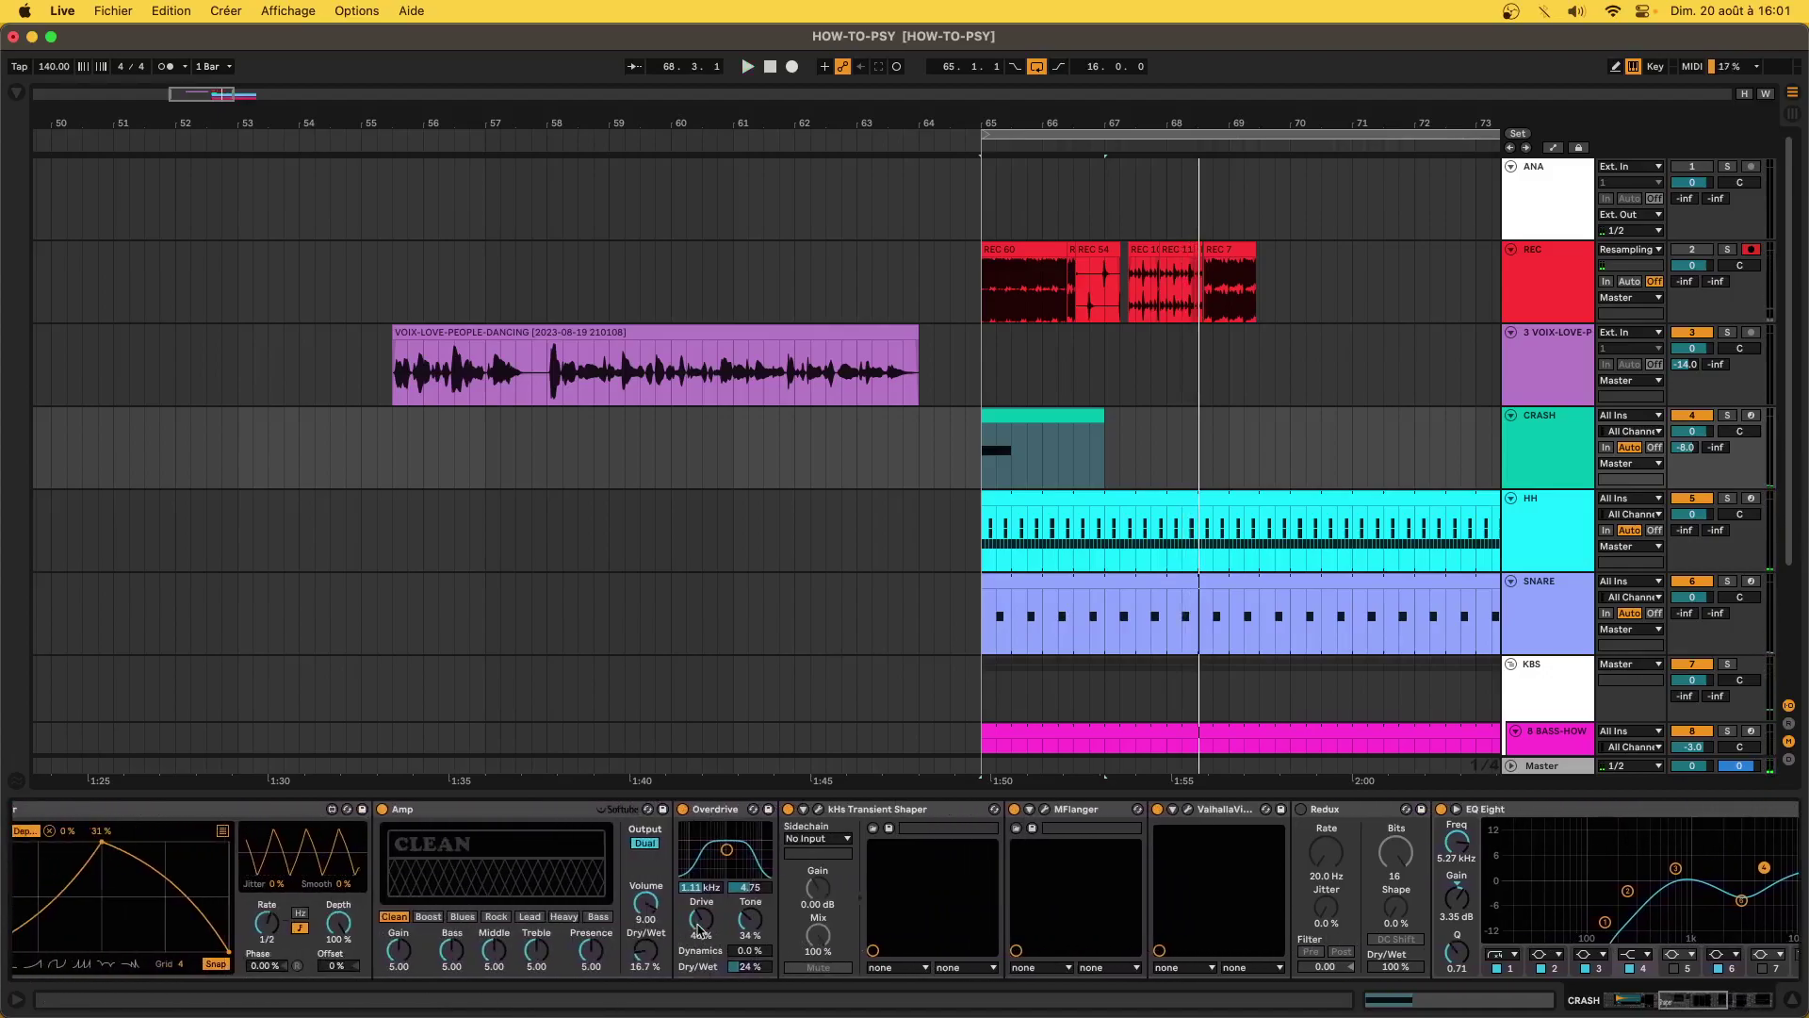
scroll(669, 945, "left", 10)
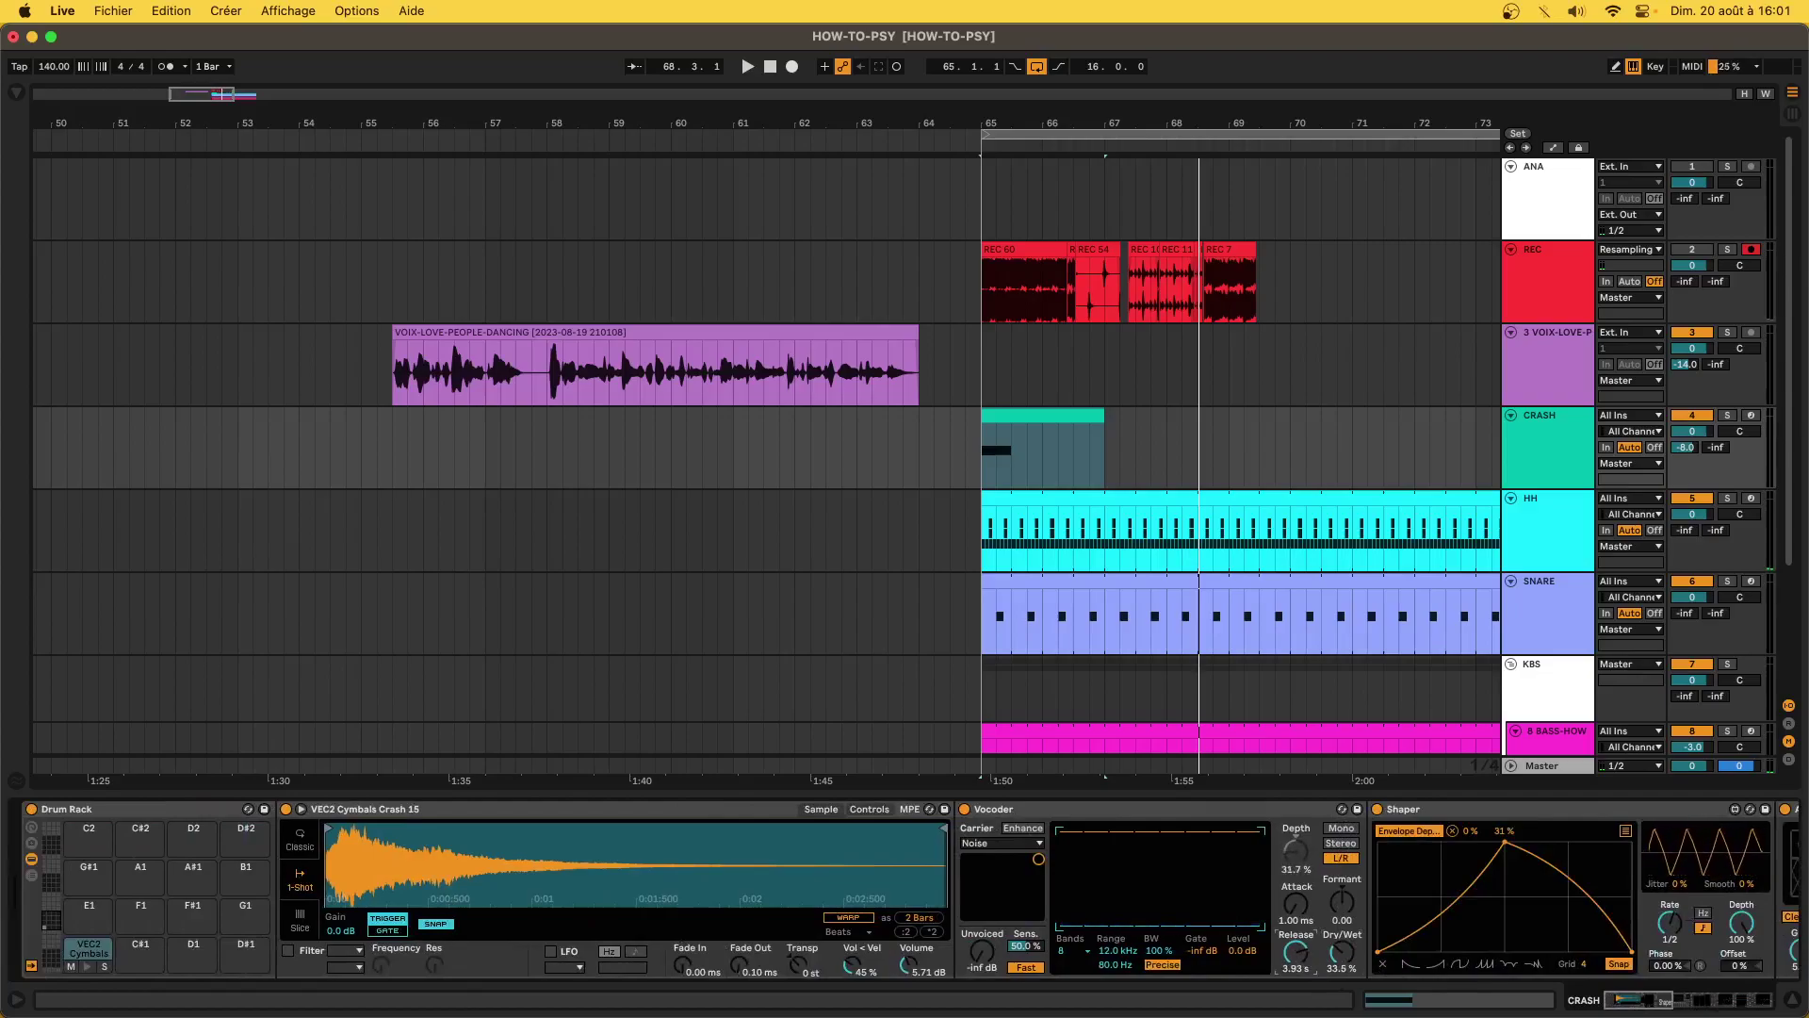
key("space")
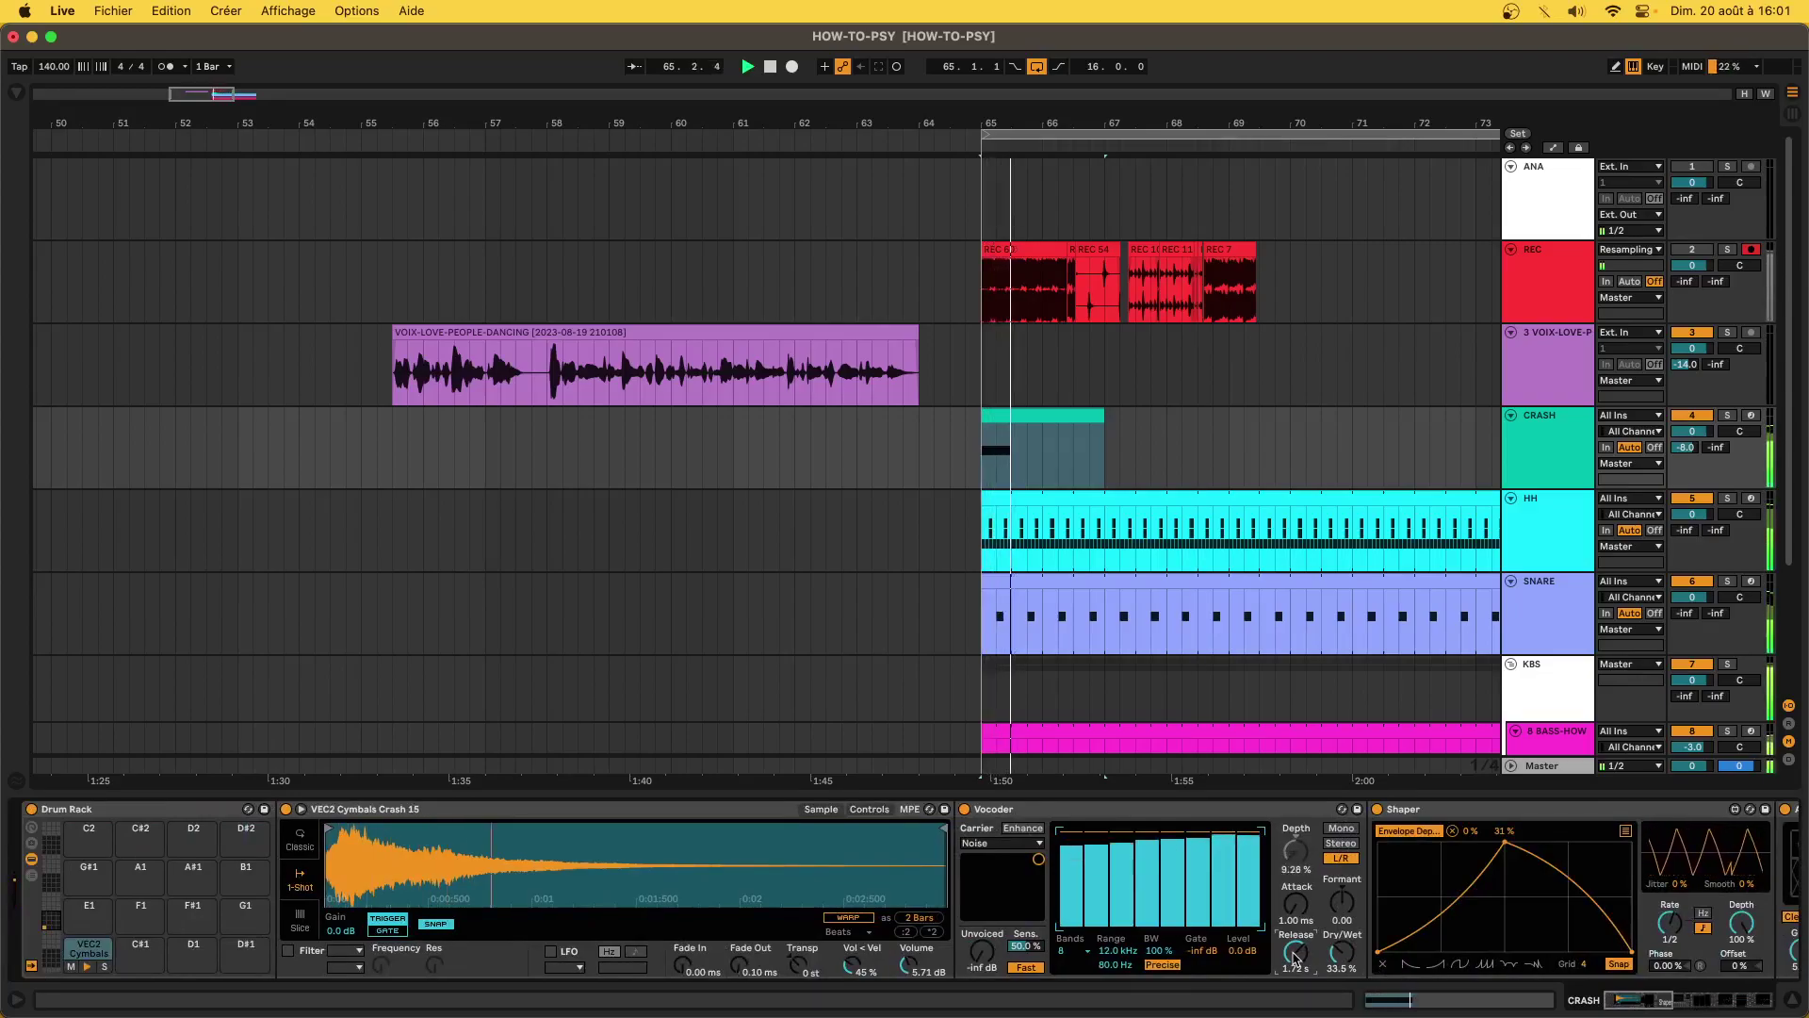
scroll(1293, 958, "right", 10)
scroll(1292, 957, "left", 10)
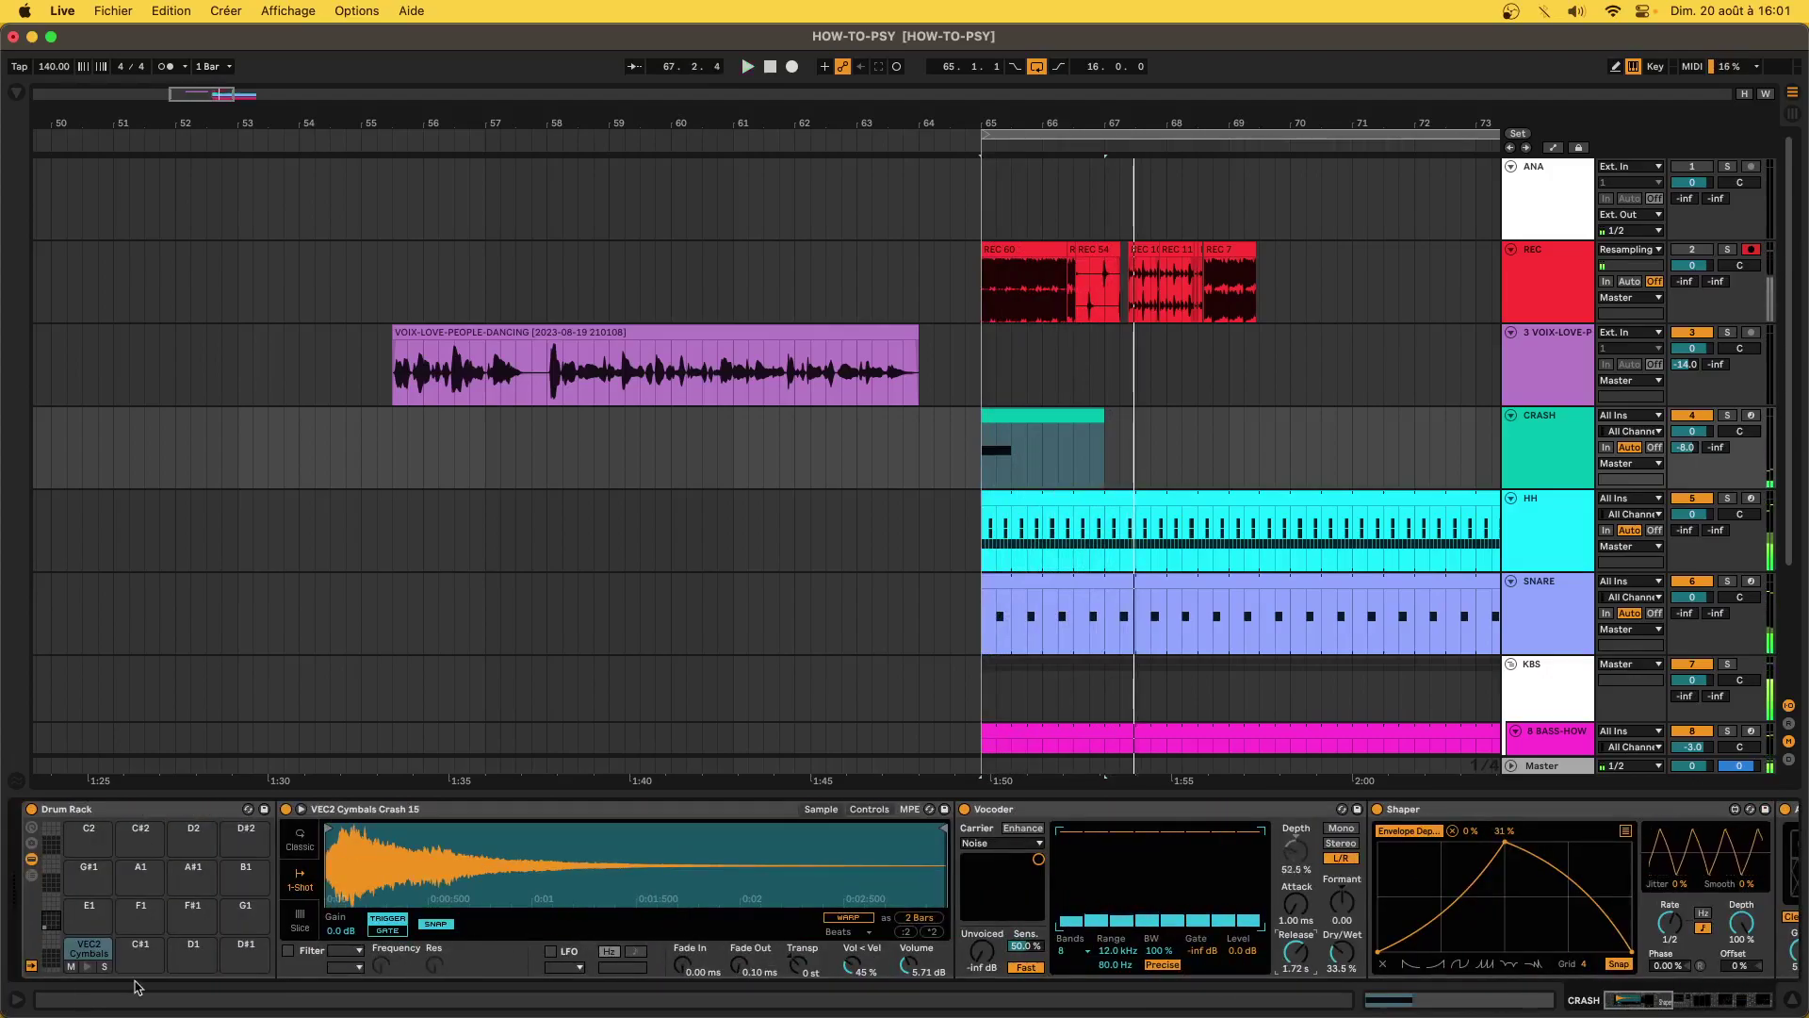
- Rename the crash Drum Rack as CRASH-HOWTO and show the browser again
key("super+r")
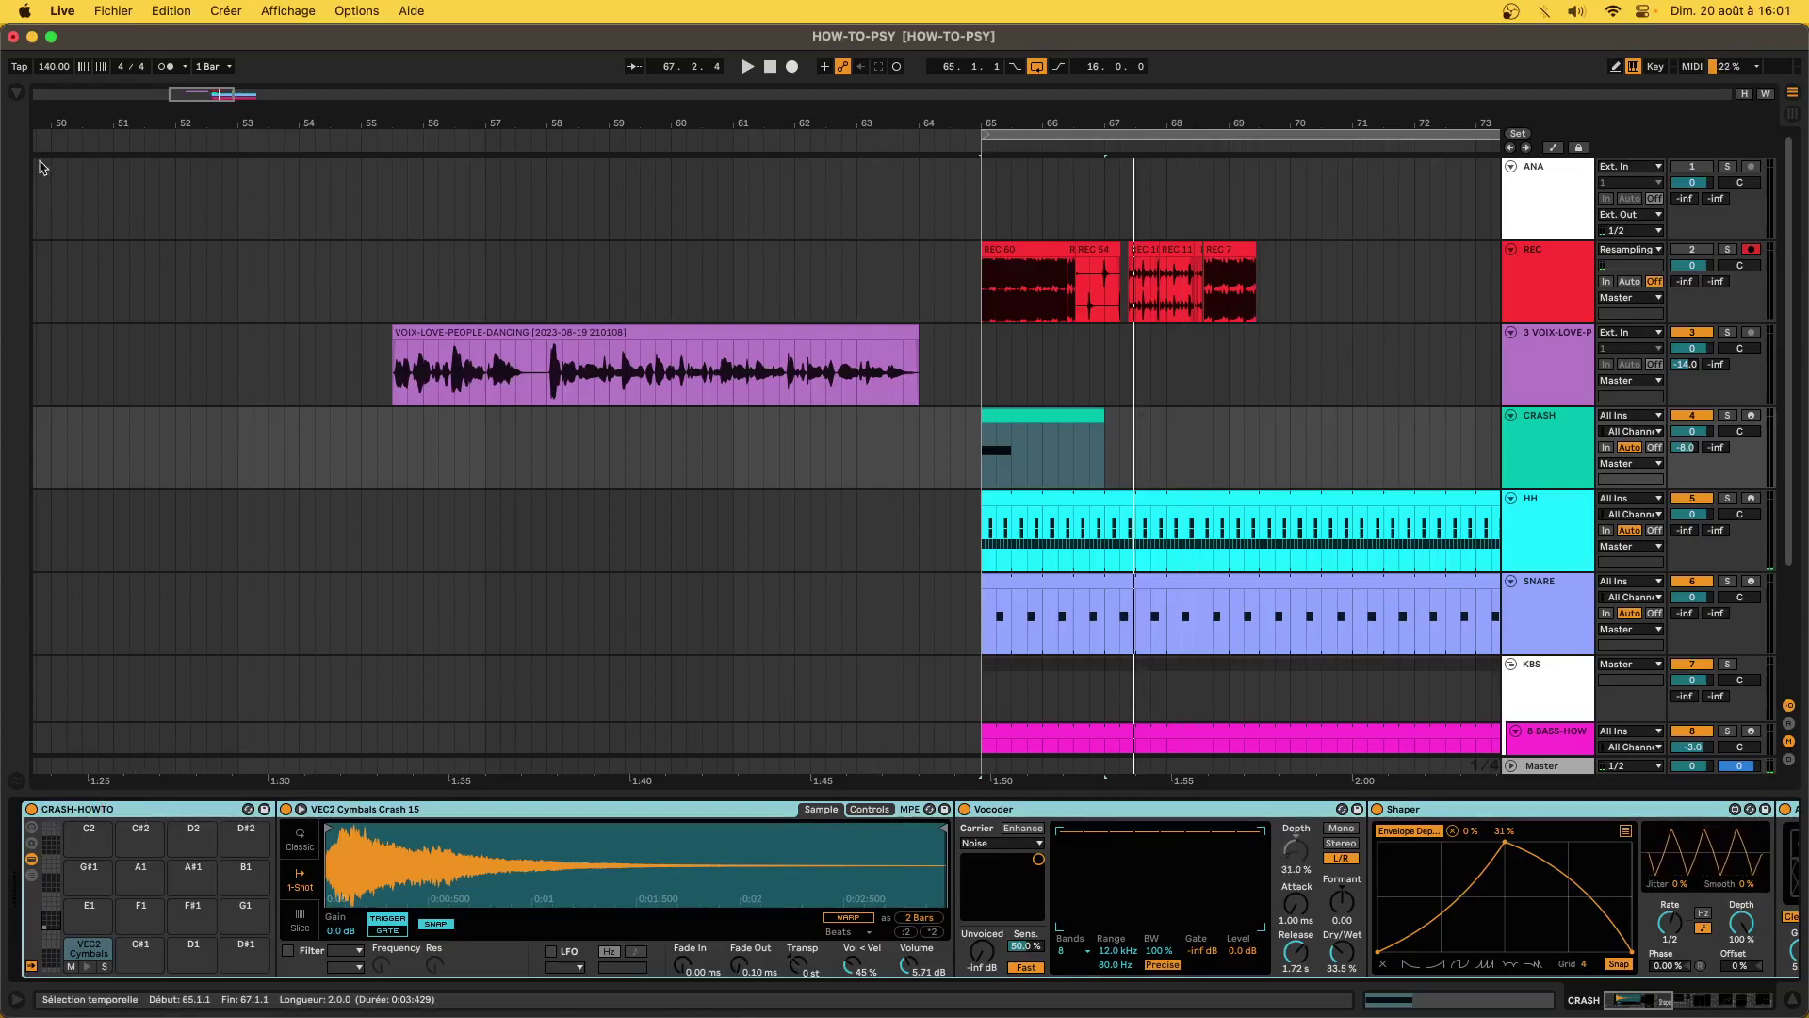
left_click(17, 95)
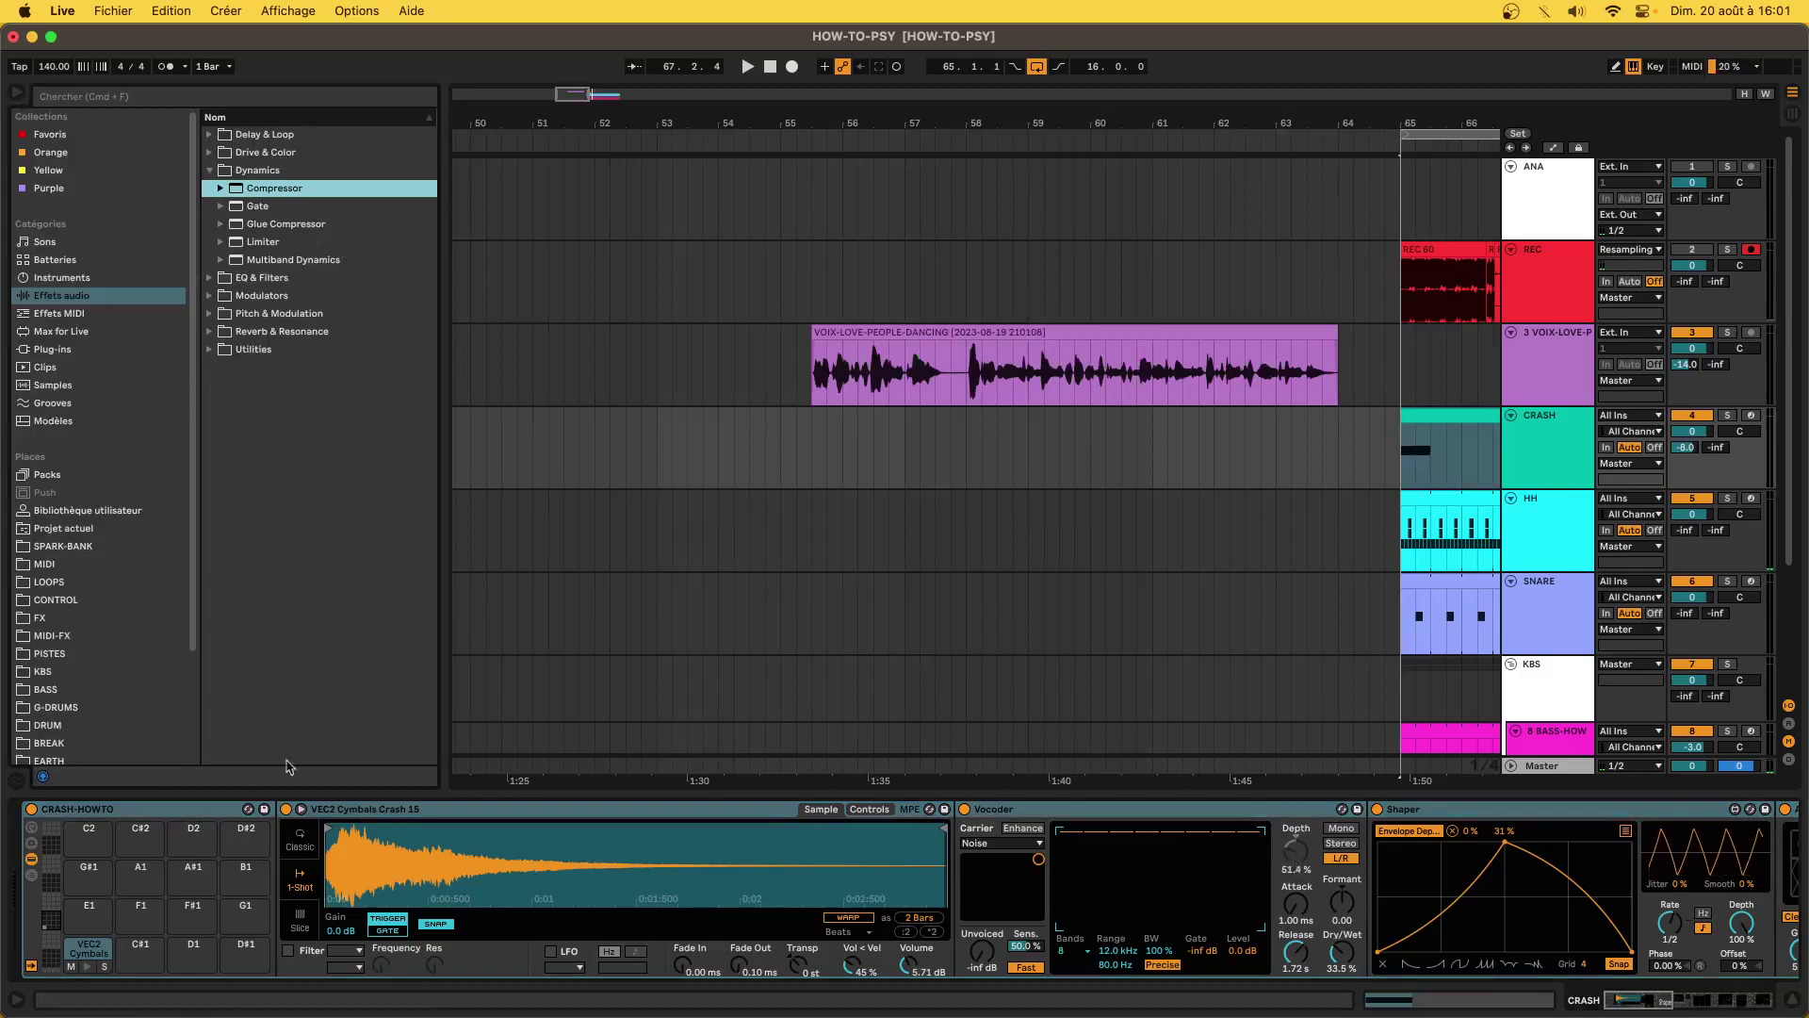
mouse_move(717, 1014)
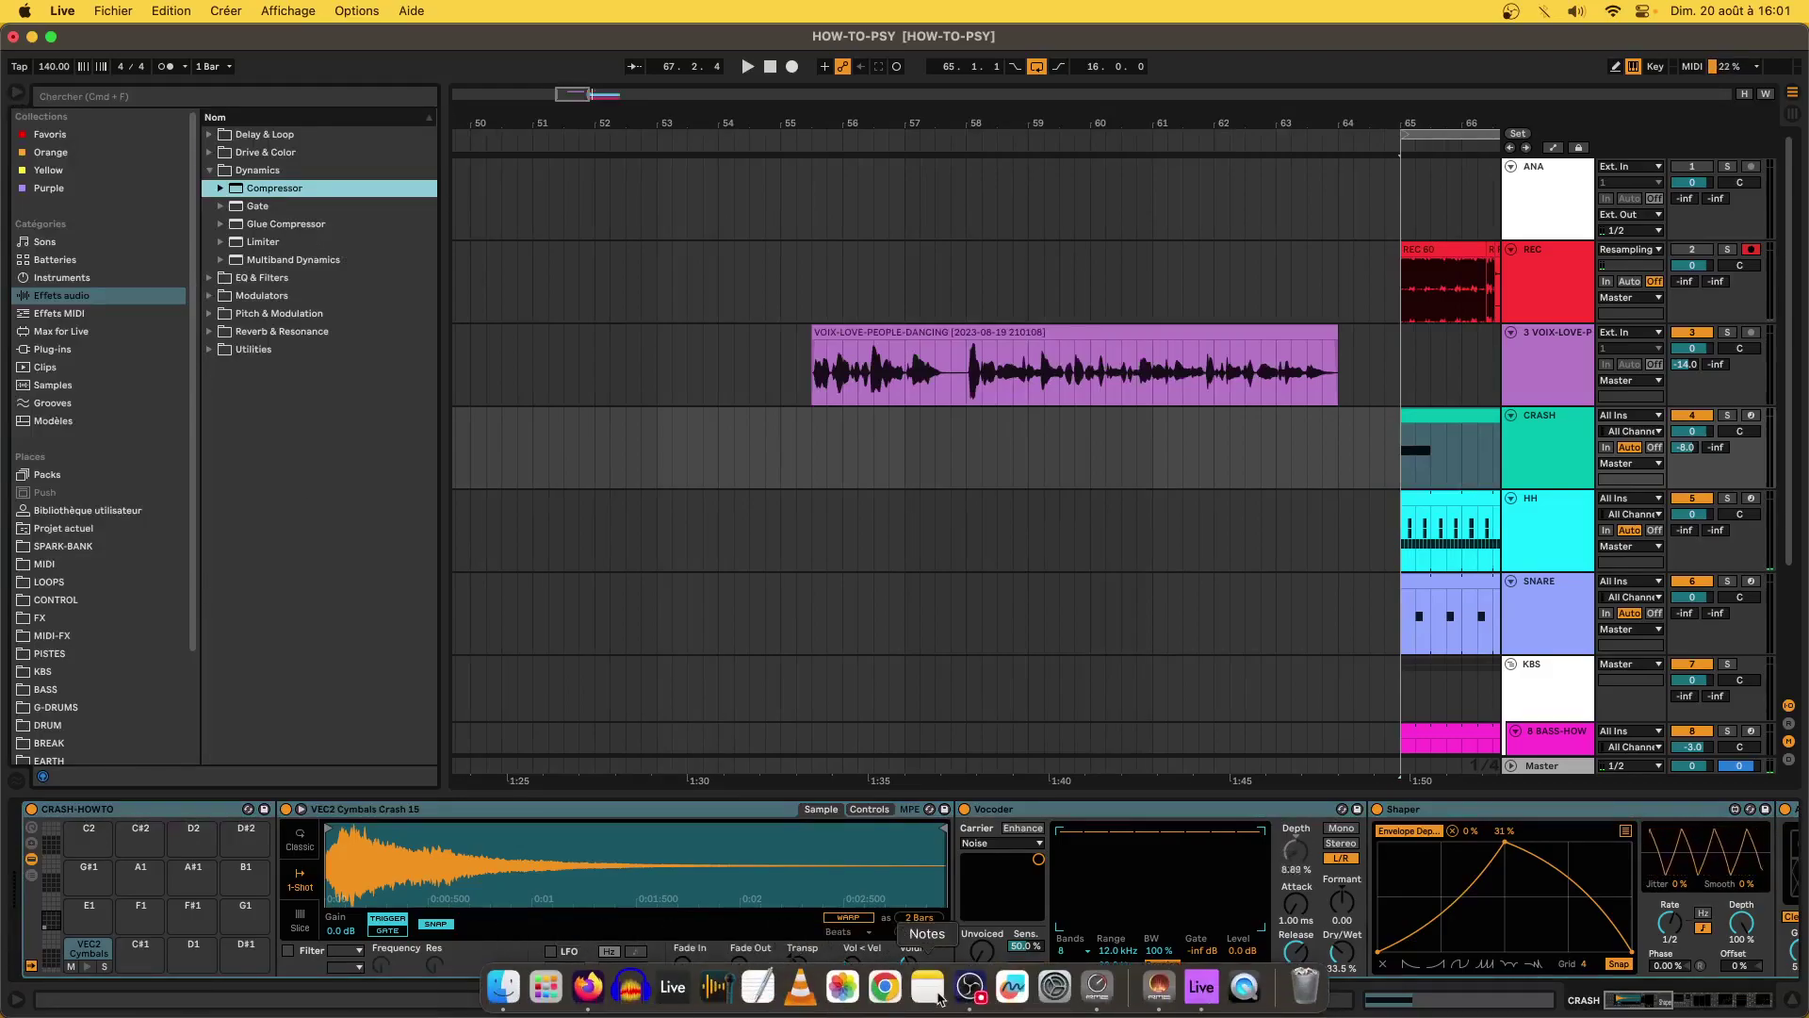